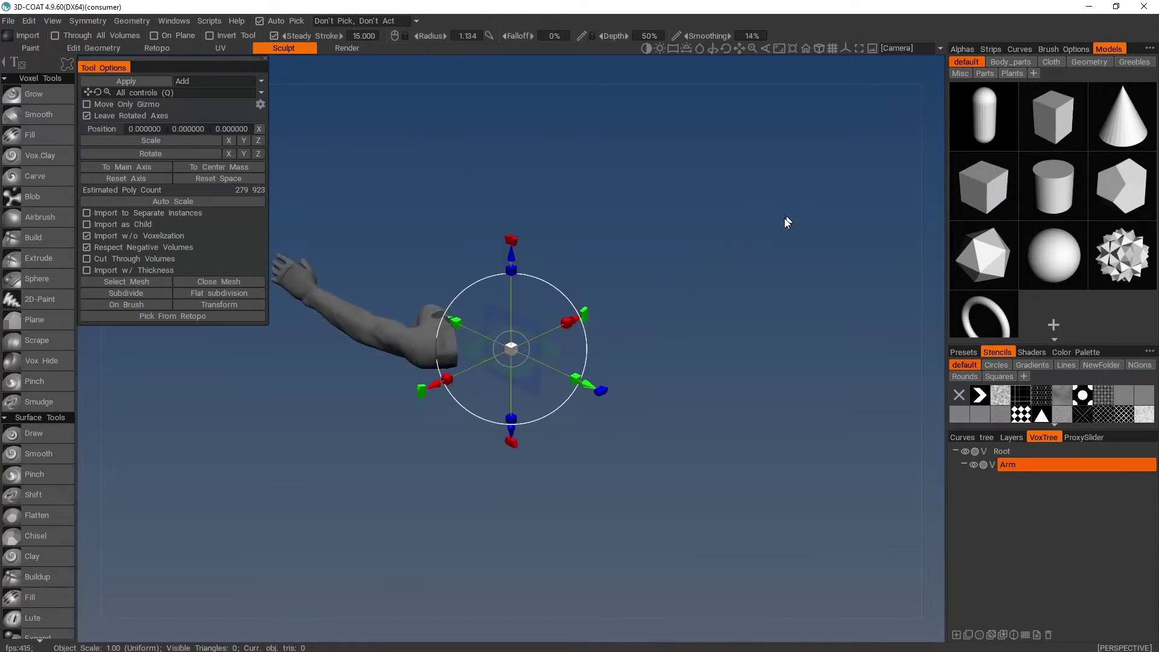
Rotate the imported arm so it hangs downward and show the floor grid.
{"action": "left_click_drag", "start_coordinate": [682, 349], "coordinate": [711, 415]}
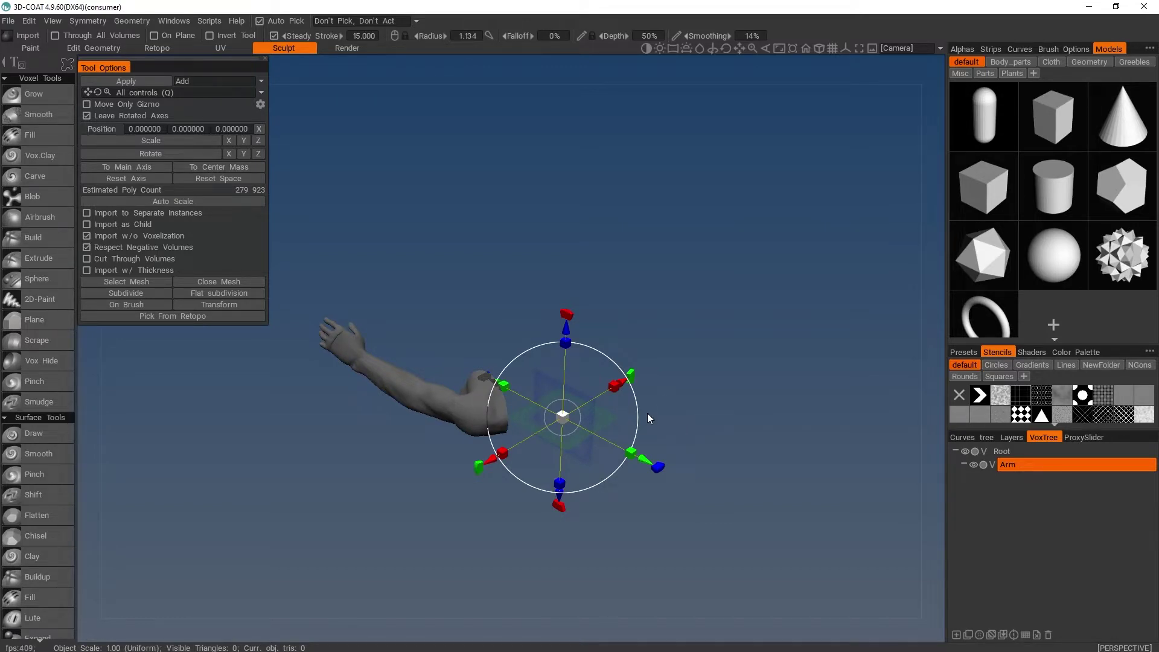
{"action": "left_click_drag", "start_coordinate": [567, 313], "coordinate": [266, 374], "text": "ctrl"}
{"action": "middle_click_drag", "start_coordinate": [703, 367], "coordinate": [668, 329], "text": "alt"}
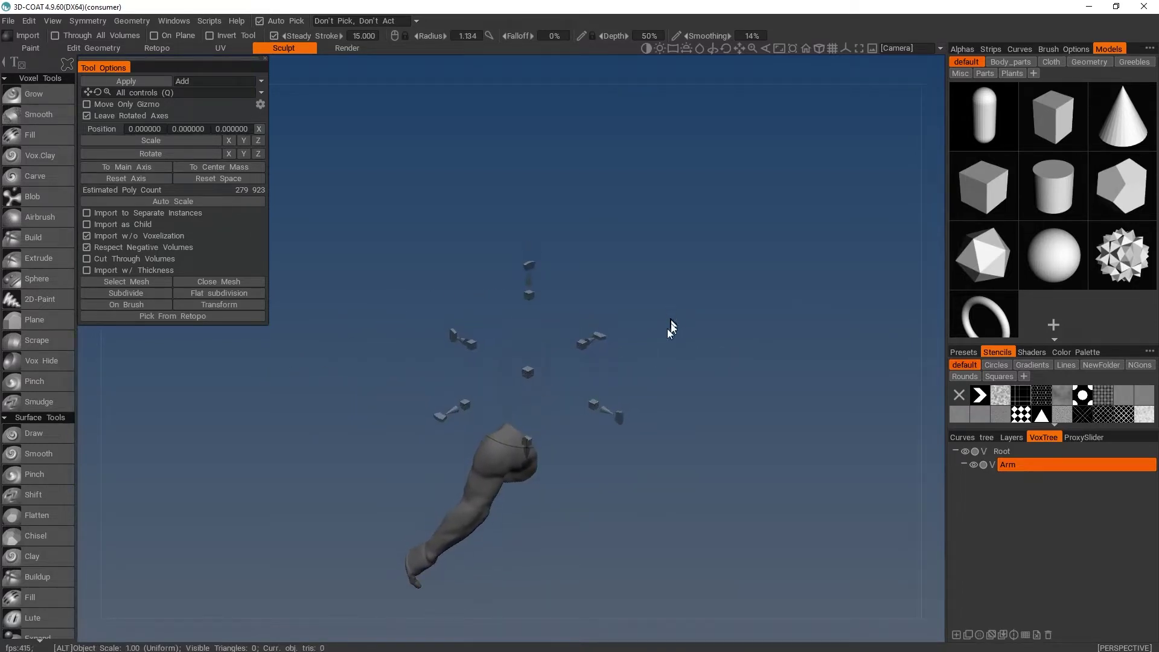
{"action": "left_click", "coordinate": [829, 50]}
{"action": "left_click_drag", "start_coordinate": [633, 338], "coordinate": [861, 323], "text": "alt"}
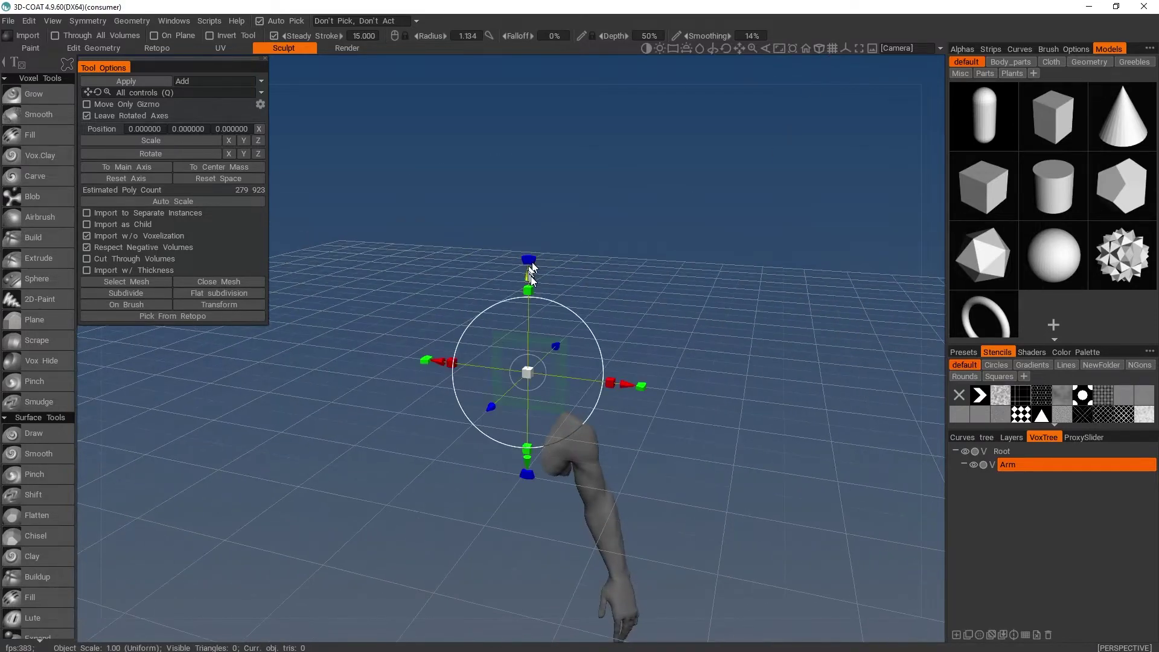
Raise the arm along the vertical axis to a height of about 296 above the floor grid.
{"action": "left_click_drag", "start_coordinate": [530, 276], "coordinate": [531, 84]}
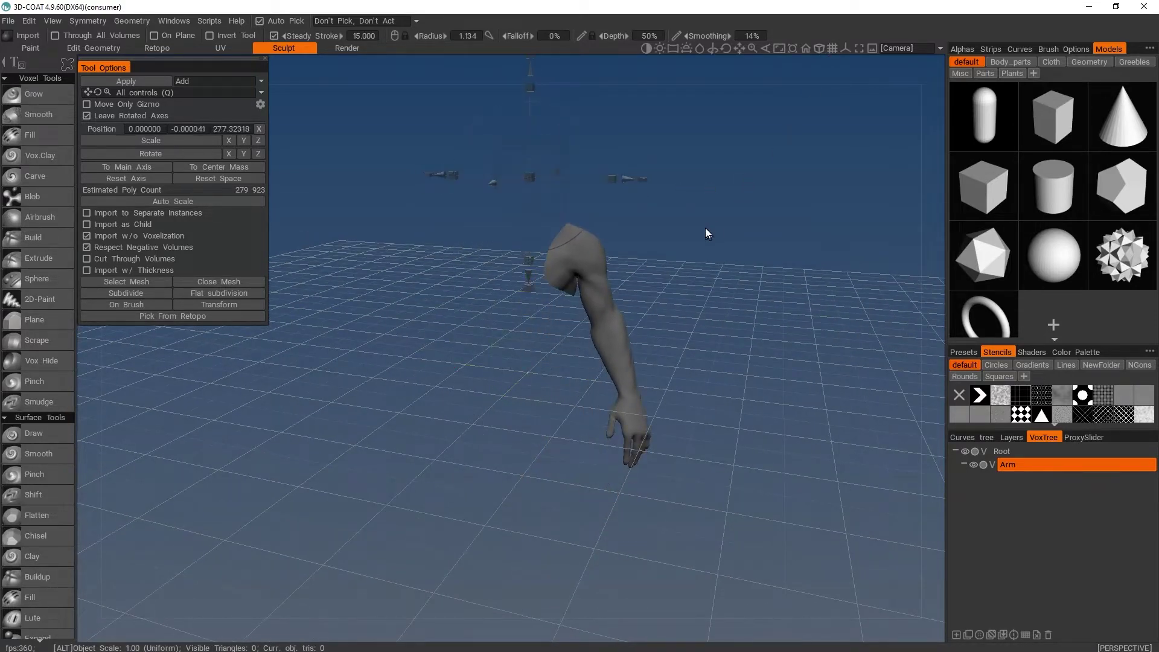
{"action": "middle_click_drag", "start_coordinate": [705, 227], "coordinate": [700, 330], "text": "alt"}
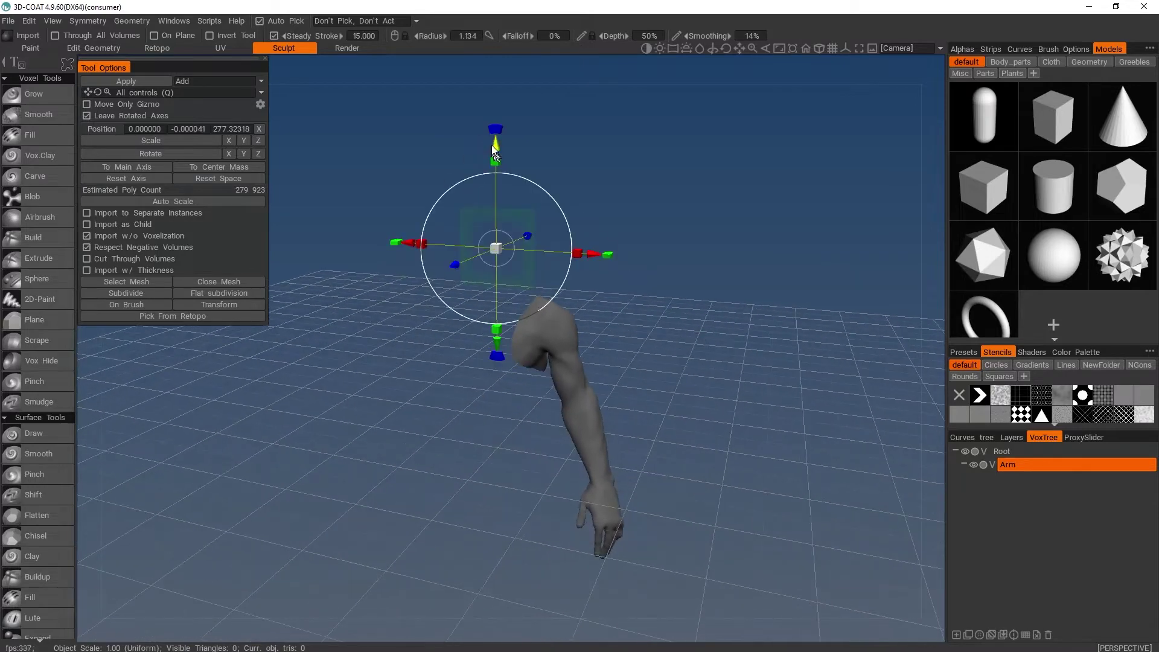
{"action": "left_click_drag", "start_coordinate": [493, 147], "coordinate": [493, 131]}
{"action": "left_click_drag", "start_coordinate": [762, 399], "coordinate": [724, 362], "text": "alt"}
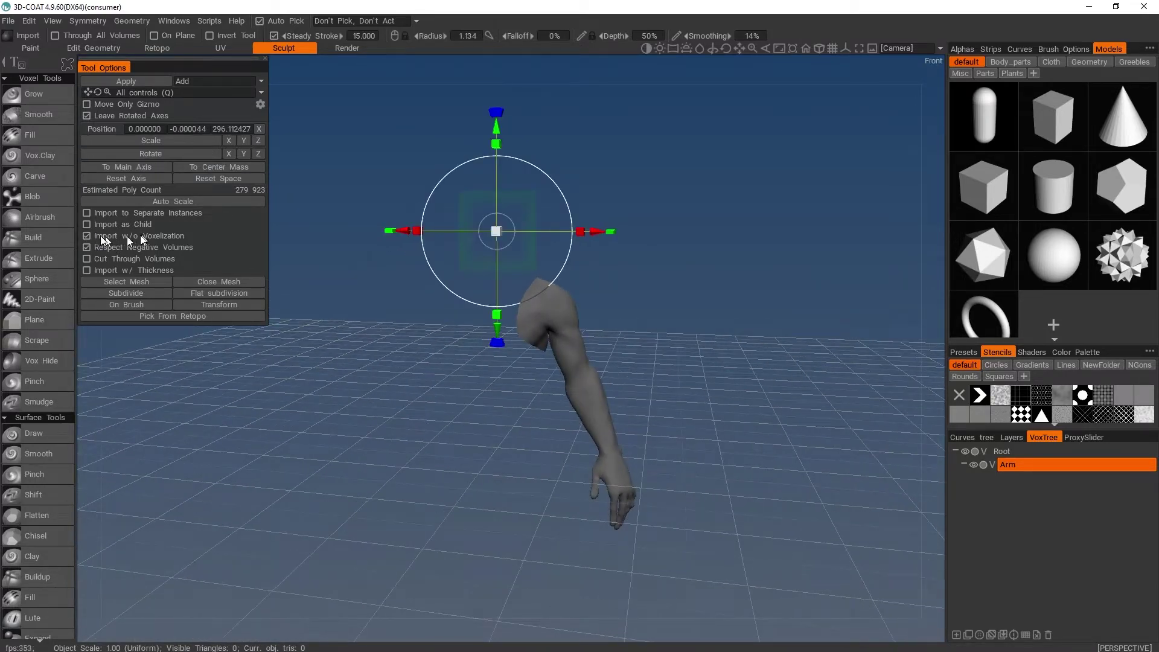
Apply the arm import, keeping its initial scale and position for export, and switch to the Draw sculpting tool.
{"action": "left_click", "coordinate": [134, 83]}
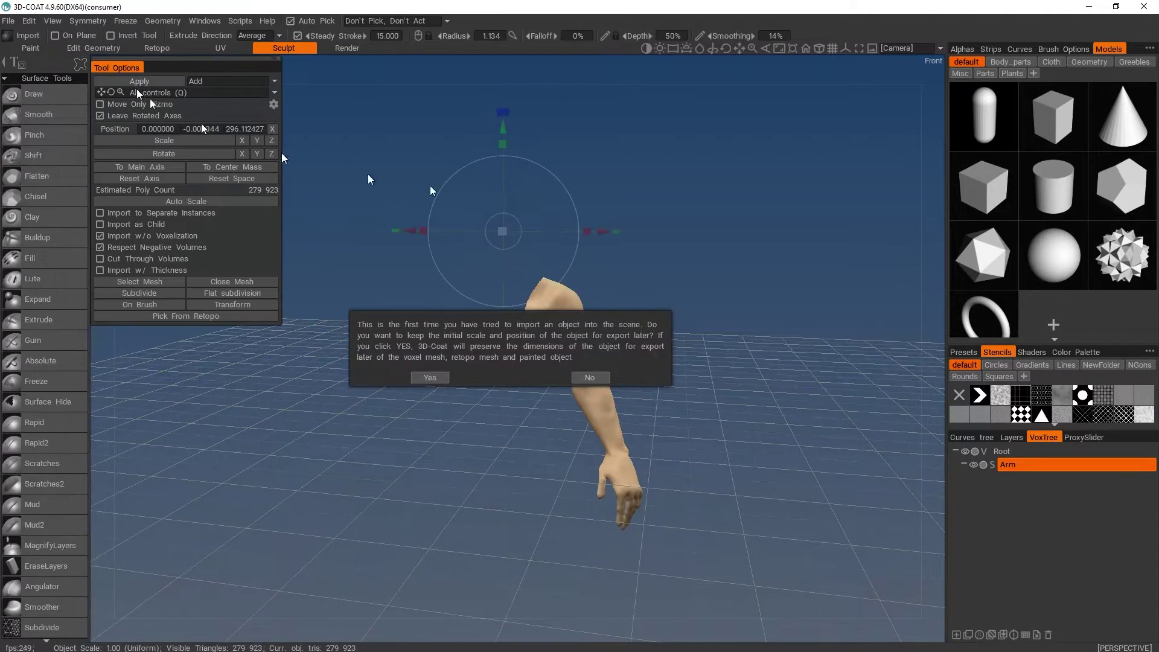
{"action": "left_click", "coordinate": [433, 377]}
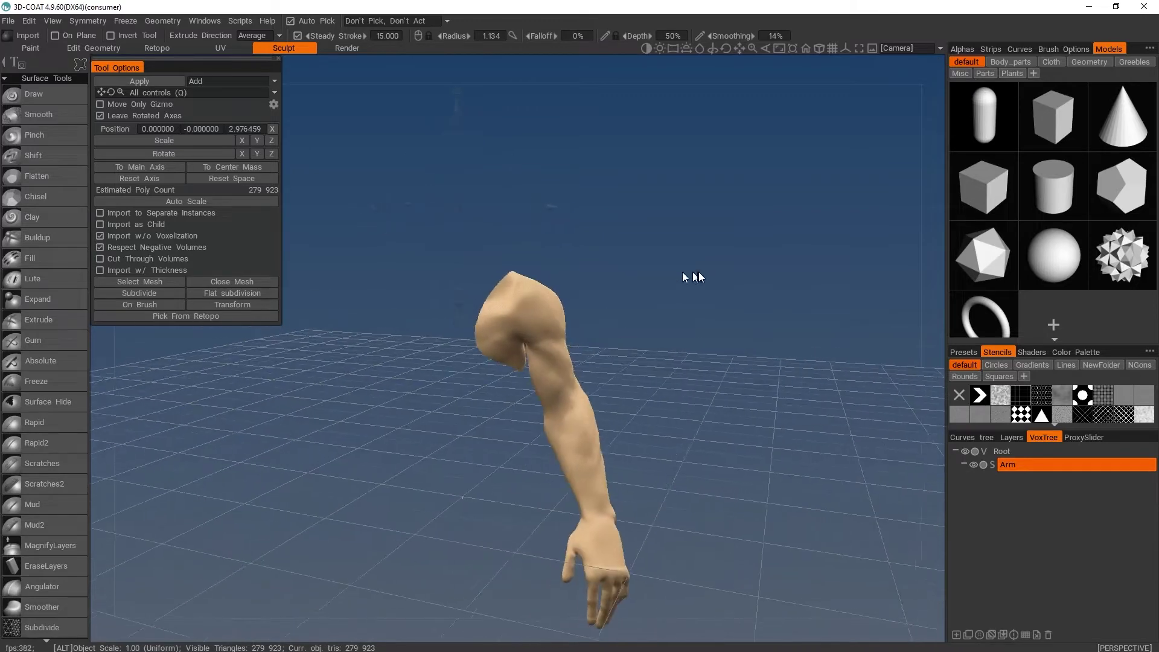
{"action": "left_click", "coordinate": [36, 94]}
{"action": "left_click_drag", "start_coordinate": [759, 302], "coordinate": [712, 254], "text": "alt"}
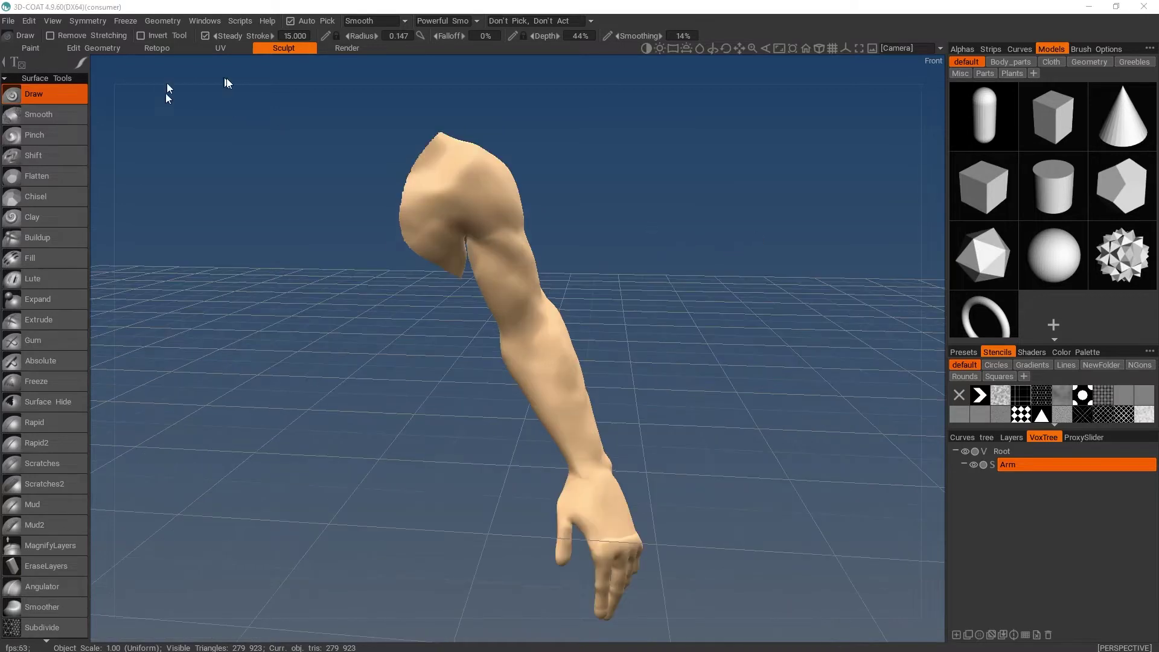
Switch to the Retopo workspace and toggle the Arm volume's visibility and ghosting off and back on.
{"action": "left_click", "coordinate": [157, 48]}
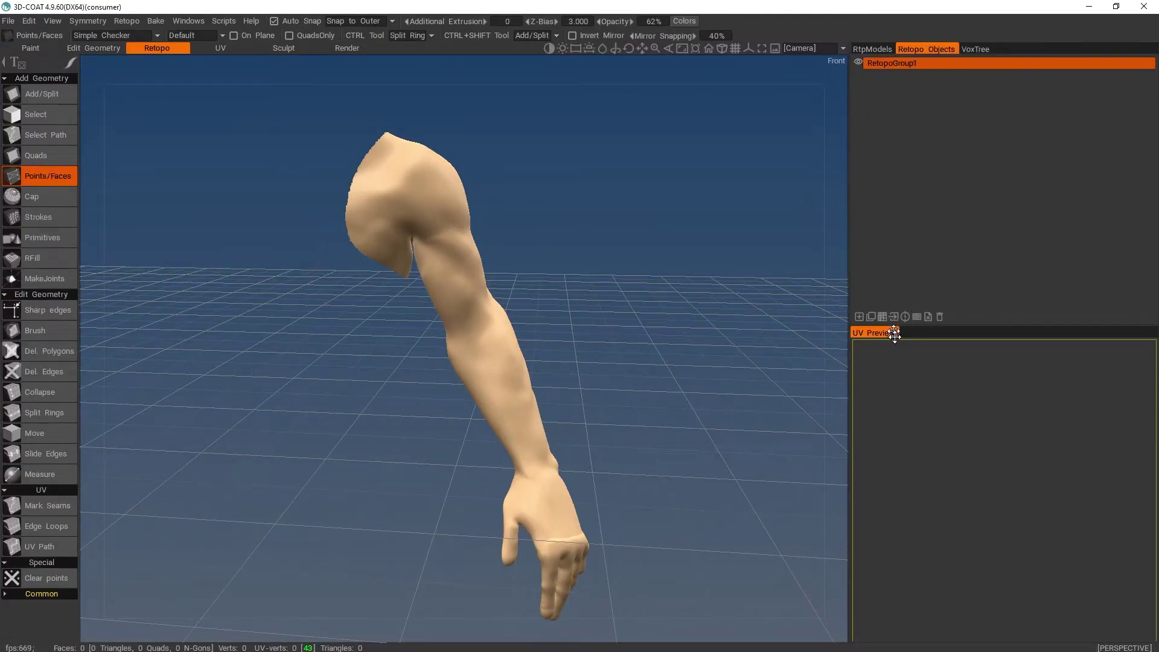
{"action": "left_click", "coordinate": [970, 50]}
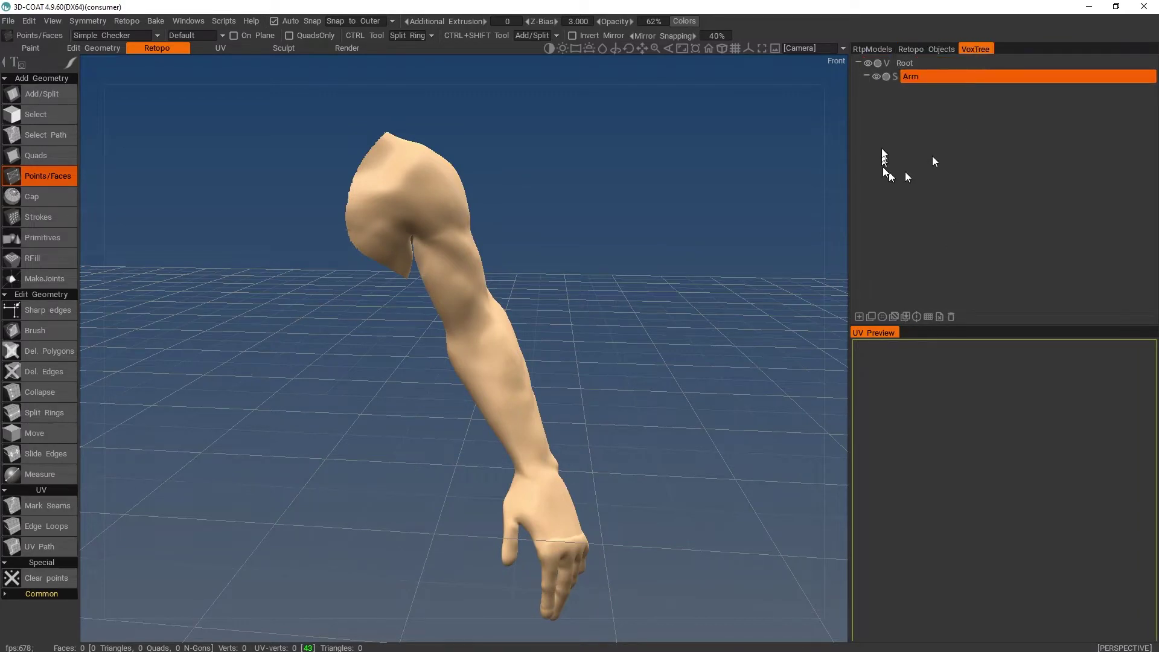
{"action": "left_click", "coordinate": [876, 76]}
{"action": "left_click", "coordinate": [877, 77]}
{"action": "left_click", "coordinate": [886, 77]}
{"action": "left_click", "coordinate": [886, 77]}
{"action": "left_click", "coordinate": [916, 49]}
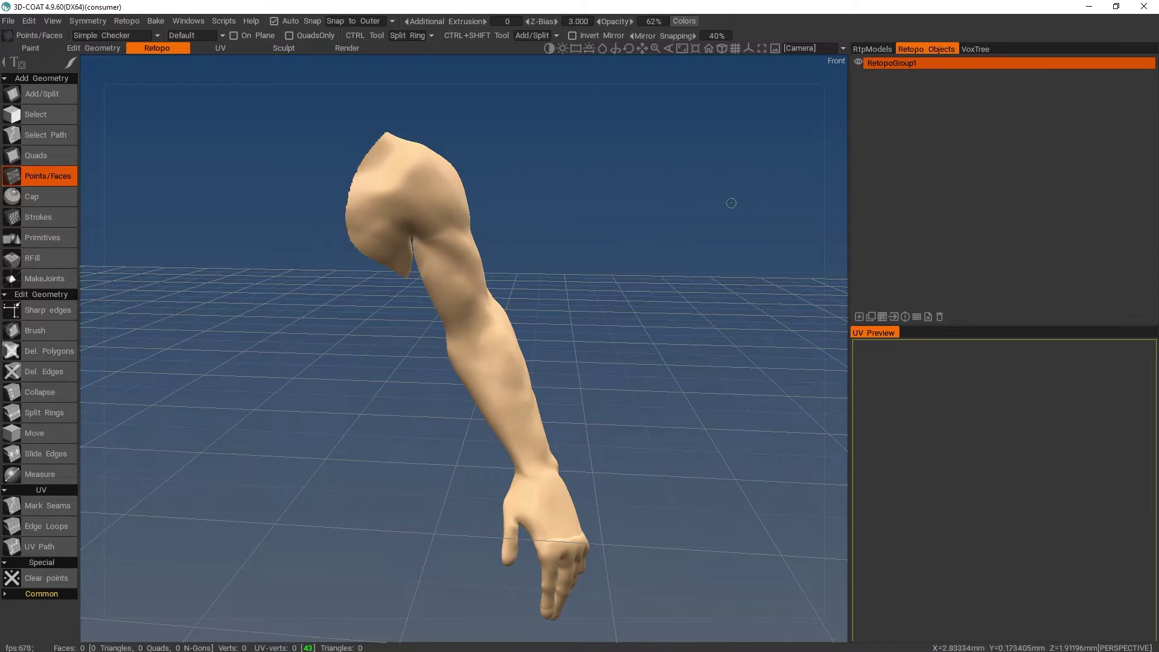
Draw a cross-section stroke across the elbow with the Strokes tool.
{"action": "left_click_drag", "start_coordinate": [662, 266], "coordinate": [671, 236]}
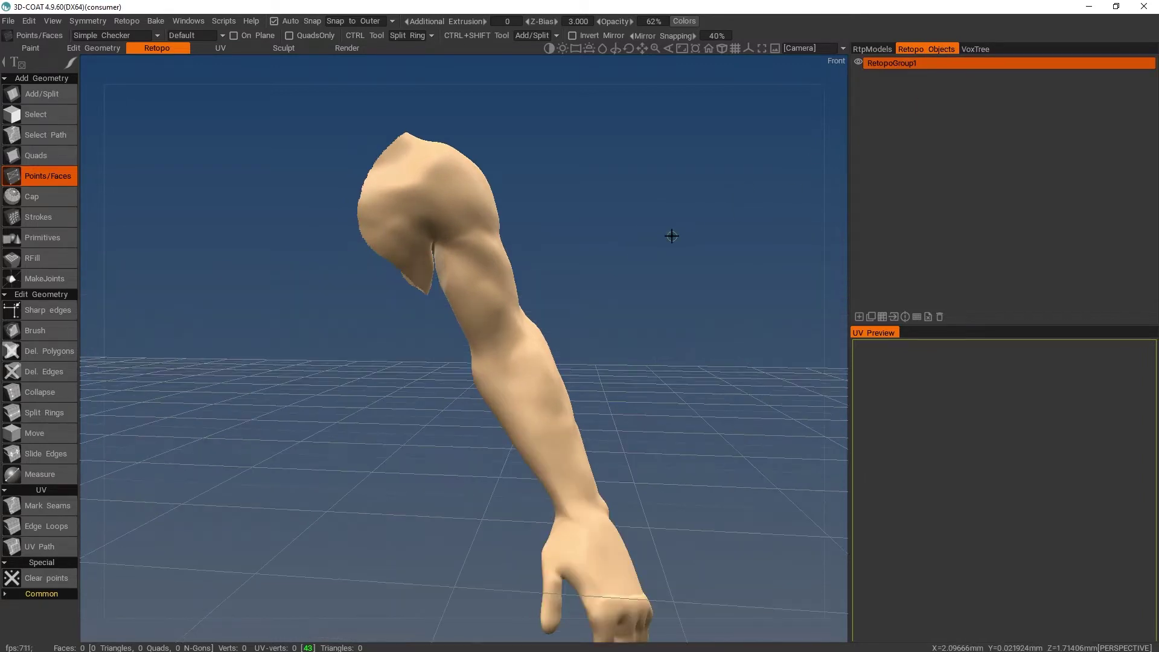
{"action": "middle_click_drag", "start_coordinate": [672, 235], "coordinate": [656, 215], "text": "alt"}
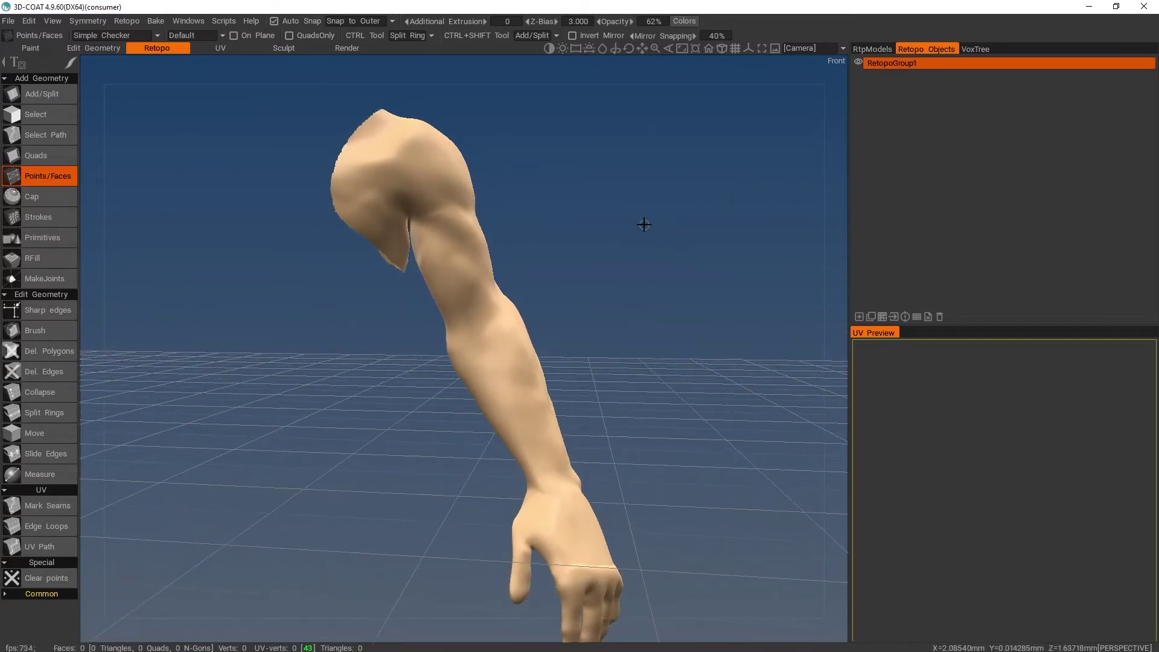
{"action": "left_click", "coordinate": [36, 219]}
{"action": "mouse_move", "coordinate": [679, 231]}
{"action": "left_mouse_down", "text": "alt"}
{"action": "mouse_move", "coordinate": [678, 274]}
{"action": "mouse_move", "coordinate": [680, 259]}
{"action": "left_mouse_up", "text": "alt"}
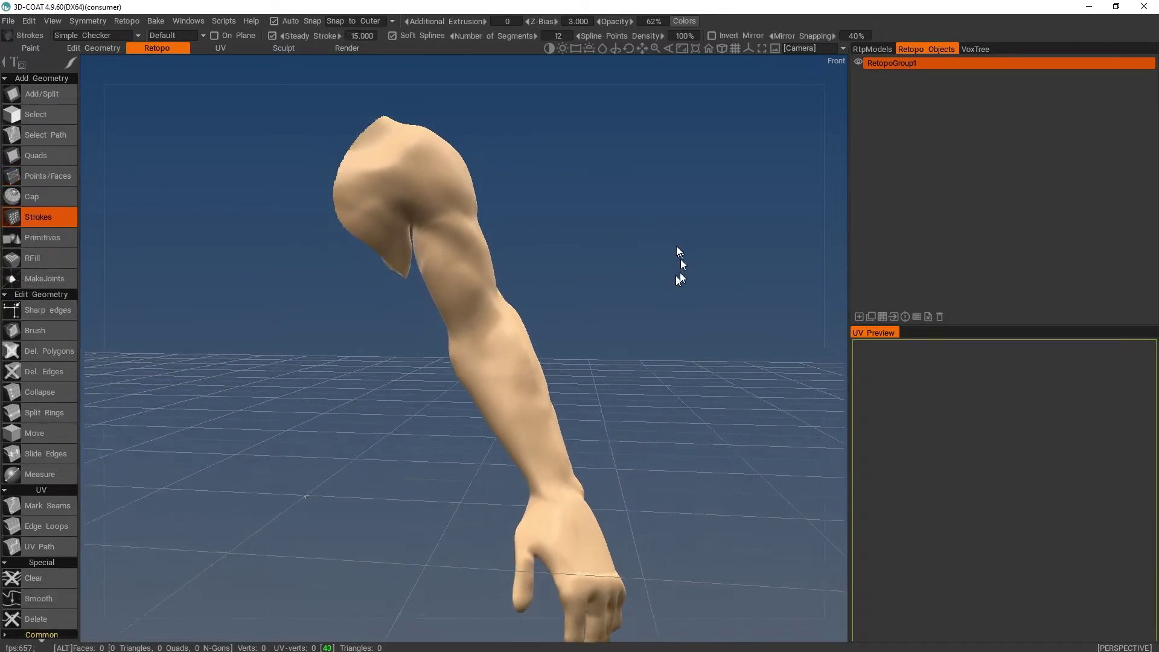
{"action": "middle_click_drag", "start_coordinate": [676, 246], "coordinate": [661, 259], "text": "alt"}
{"action": "right_click_drag", "start_coordinate": [661, 259], "coordinate": [663, 270], "text": "alt"}
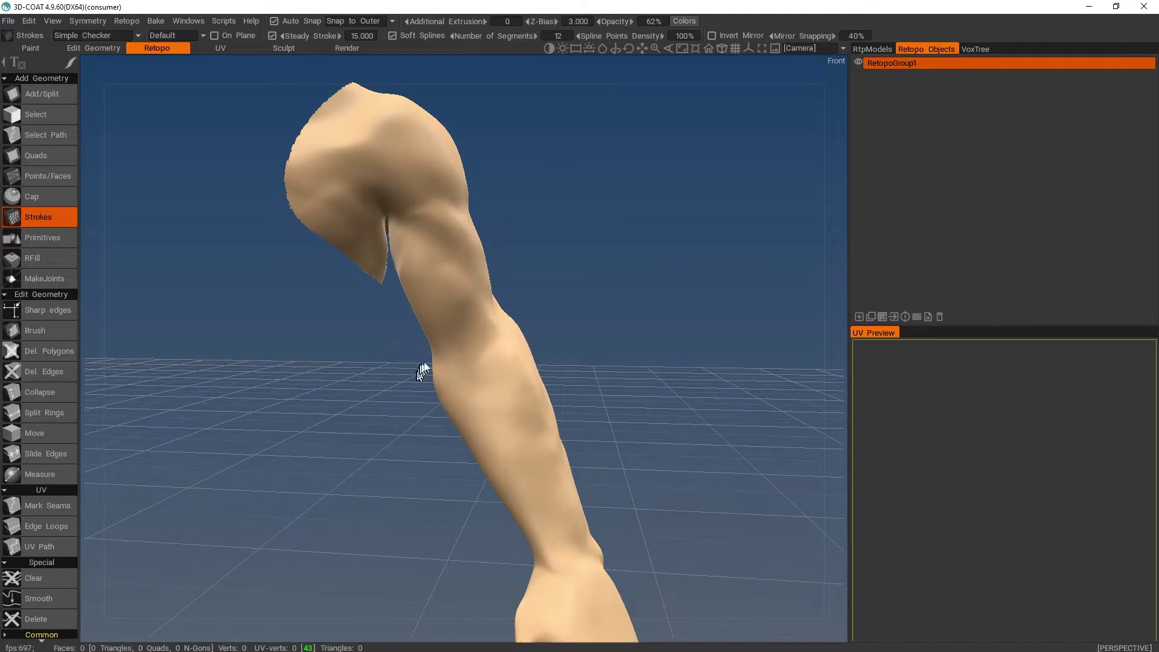
{"action": "left_click_drag", "start_coordinate": [376, 384], "coordinate": [600, 281]}
Draw a cross-section stroke across the wrist.
{"action": "middle_click_drag", "start_coordinate": [604, 335], "coordinate": [548, 212], "text": "alt"}
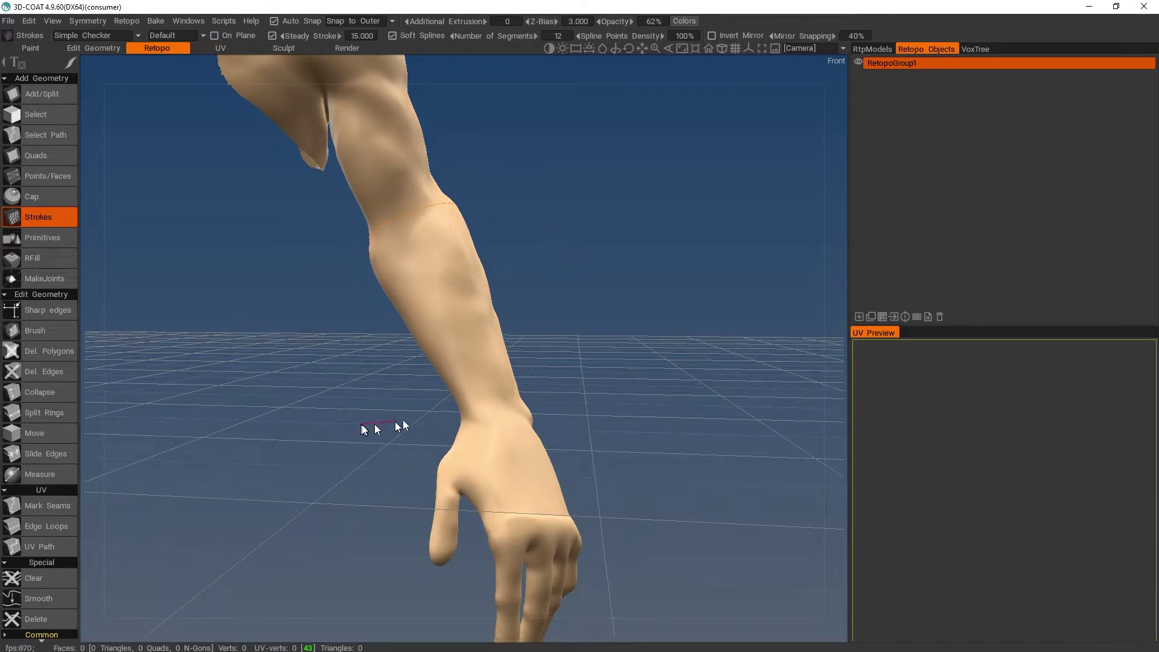
{"action": "left_click_drag", "start_coordinate": [699, 358], "coordinate": [700, 364]}
{"action": "right_click_drag", "start_coordinate": [734, 341], "coordinate": [713, 317], "text": "alt"}
{"action": "left_click_drag", "start_coordinate": [714, 317], "coordinate": [499, 365], "text": "alt"}
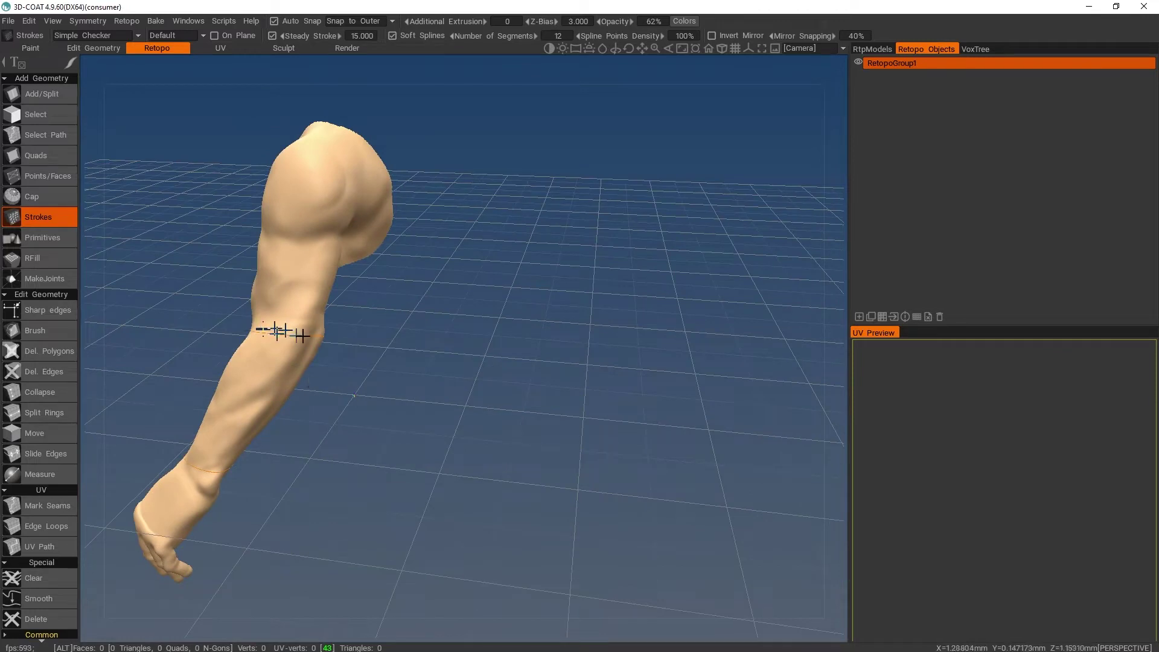
{"action": "left_click_drag", "start_coordinate": [342, 358], "coordinate": [585, 292], "text": "alt"}
{"action": "left_click_drag", "start_coordinate": [554, 336], "coordinate": [642, 360], "text": "alt"}
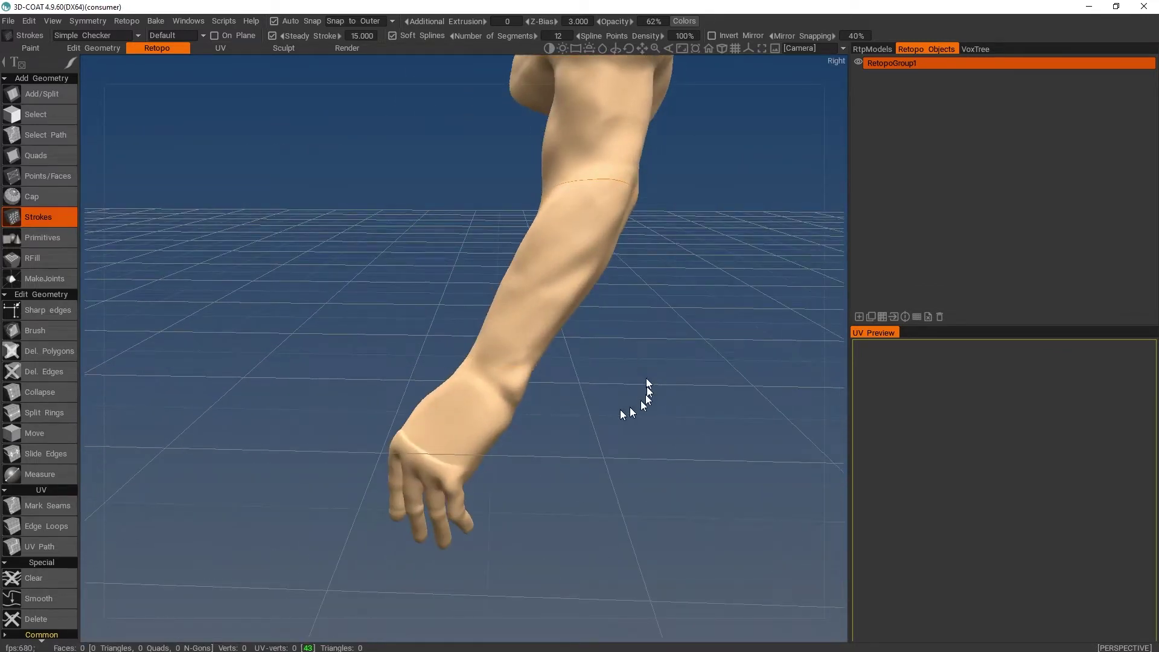
{"action": "left_click_drag", "start_coordinate": [743, 387], "coordinate": [750, 378], "text": "alt"}
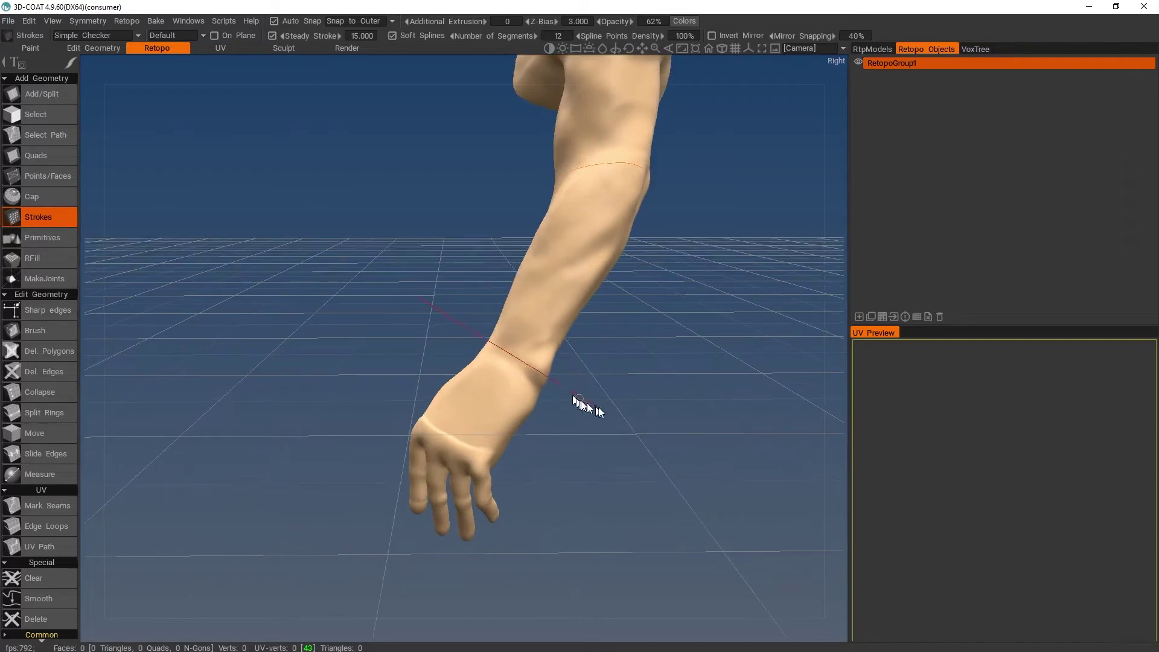
{"action": "mouse_move", "coordinate": [636, 424]}
{"action": "left_mouse_down", "text": "alt"}
{"action": "mouse_move", "coordinate": [743, 332]}
{"action": "mouse_move", "coordinate": [740, 352]}
{"action": "mouse_move", "coordinate": [513, 306]}
{"action": "mouse_move", "coordinate": [604, 350]}
{"action": "mouse_move", "coordinate": [698, 355]}
{"action": "mouse_move", "coordinate": [646, 414]}
{"action": "mouse_move", "coordinate": [667, 409]}
{"action": "mouse_move", "coordinate": [676, 391]}
{"action": "mouse_move", "coordinate": [618, 402]}
{"action": "mouse_move", "coordinate": [660, 380]}
{"action": "mouse_move", "coordinate": [628, 403]}
{"action": "mouse_move", "coordinate": [620, 394]}
{"action": "mouse_move", "coordinate": [662, 387]}
{"action": "mouse_move", "coordinate": [649, 384]}
{"action": "mouse_move", "coordinate": [657, 397]}
{"action": "left_mouse_up", "text": "alt"}
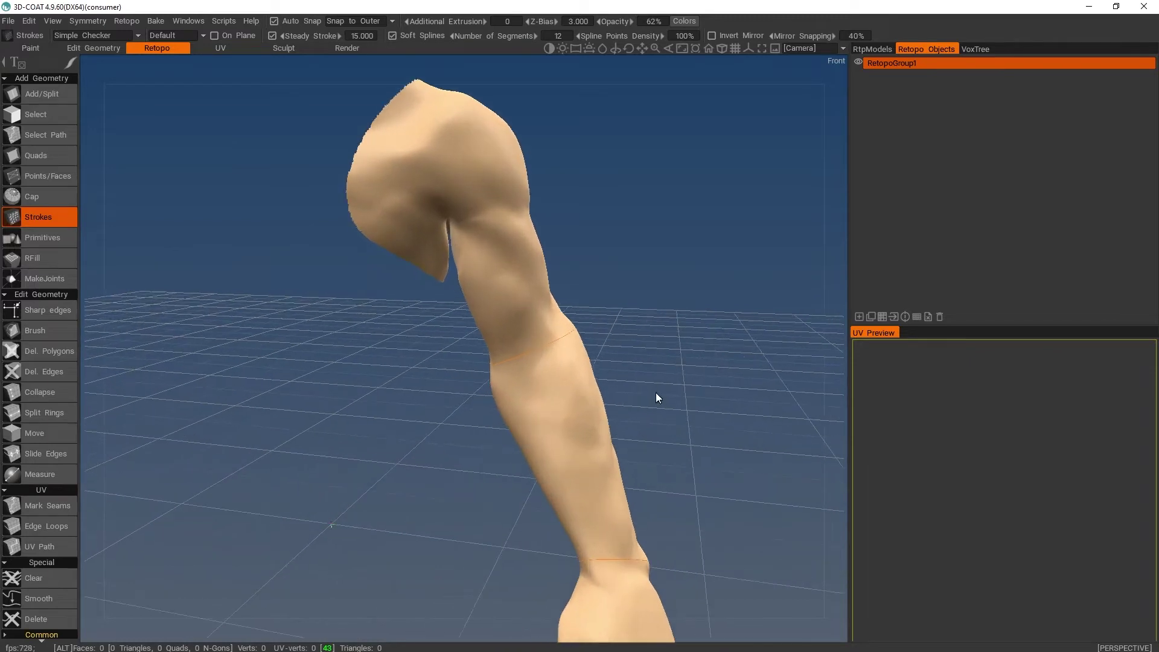
Draw cross-section strokes across the upper arm and diagonally through the shoulder and armpit.
{"action": "left_click_drag", "start_coordinate": [398, 305], "coordinate": [618, 221]}
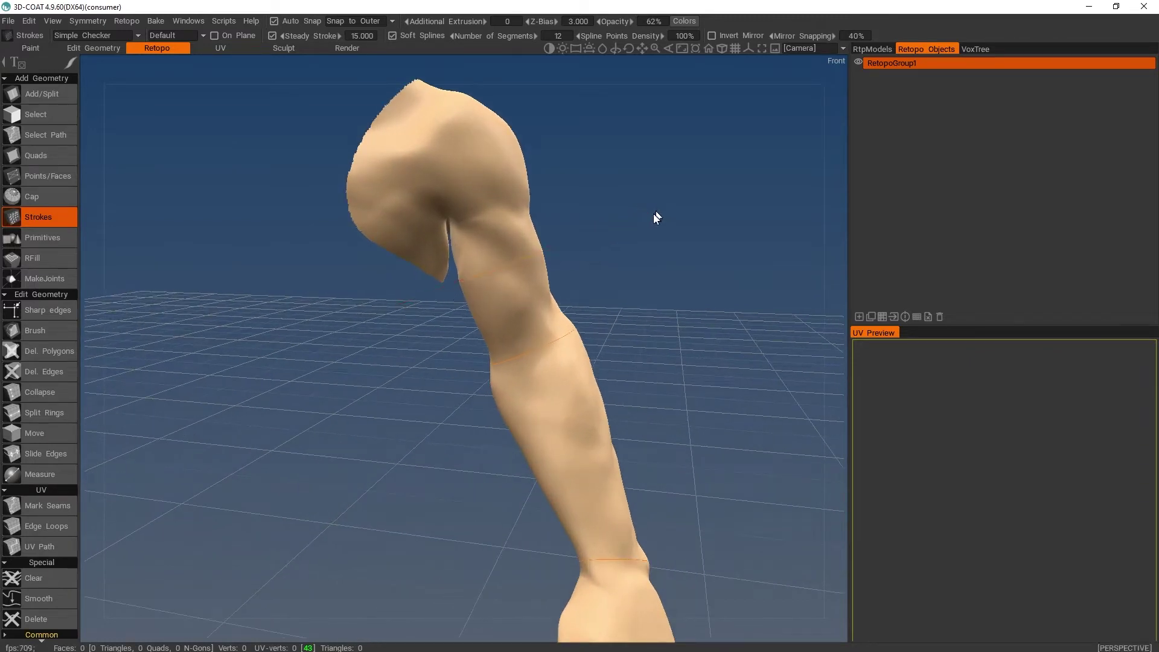
{"action": "mouse_move", "coordinate": [600, 142]}
{"action": "left_mouse_down", "text": "alt"}
{"action": "mouse_move", "coordinate": [589, 289]}
{"action": "mouse_move", "coordinate": [498, 198]}
{"action": "mouse_move", "coordinate": [400, 379]}
{"action": "left_mouse_up", "text": "alt"}
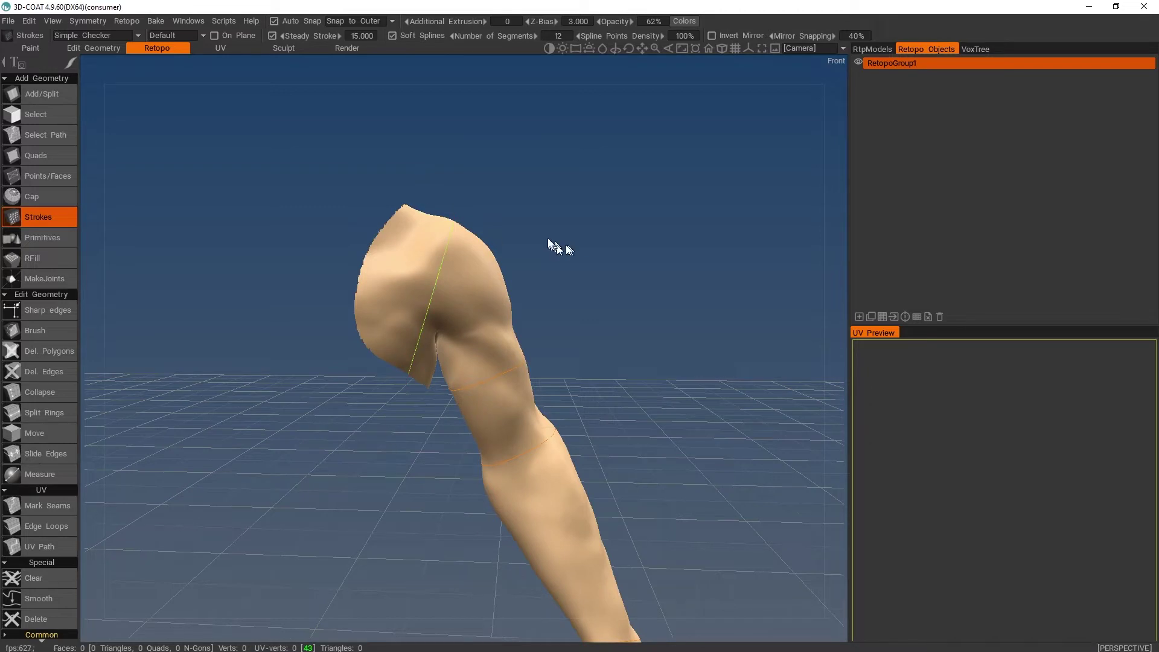
{"action": "left_click_drag", "start_coordinate": [352, 412], "coordinate": [351, 412]}
{"action": "mouse_move", "coordinate": [587, 297]}
{"action": "left_mouse_down", "text": "alt"}
{"action": "mouse_move", "coordinate": [605, 306]}
{"action": "mouse_move", "coordinate": [427, 391]}
{"action": "mouse_move", "coordinate": [411, 379]}
{"action": "left_mouse_up", "text": "alt"}
{"action": "right_click_drag", "start_coordinate": [567, 362], "coordinate": [604, 320], "text": "alt"}
{"action": "right_click_drag", "start_coordinate": [742, 376], "coordinate": [685, 357], "text": "alt"}
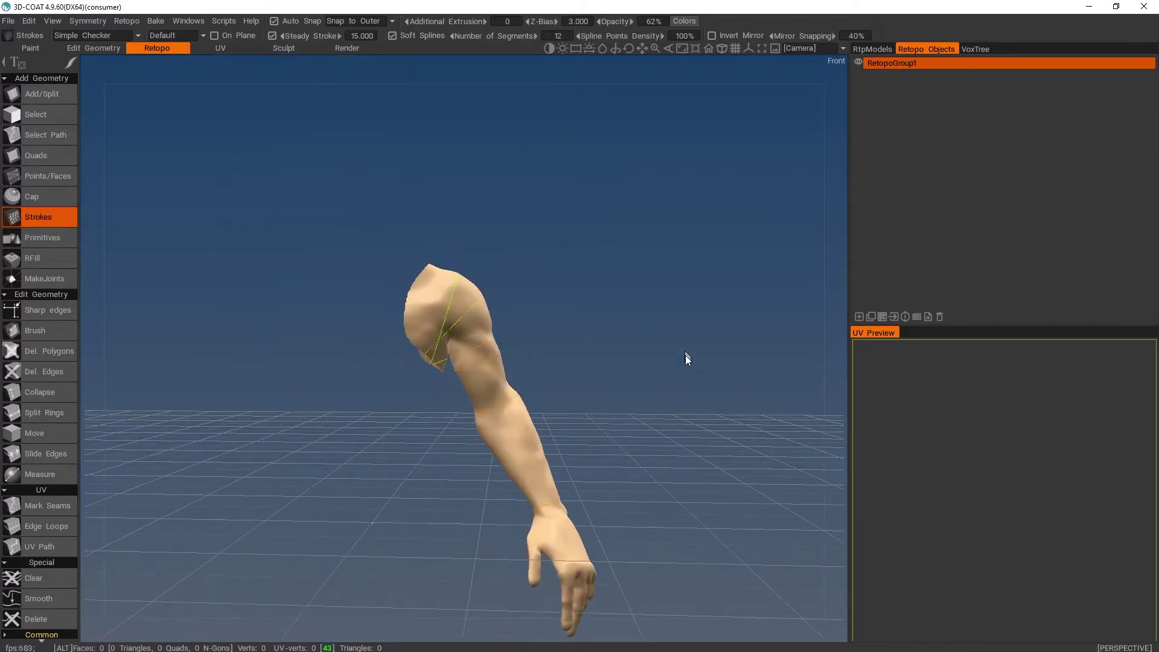
Add evenly spaced cross-section strokes across the forearm and just above the elbow.
{"action": "middle_click_drag", "start_coordinate": [685, 358], "coordinate": [681, 323], "text": "alt"}
{"action": "right_click_drag", "start_coordinate": [667, 371], "coordinate": [659, 331], "text": "alt"}
{"action": "left_click_drag", "start_coordinate": [662, 352], "coordinate": [681, 381], "text": "alt"}
{"action": "mouse_move", "coordinate": [627, 374]}
{"action": "left_mouse_down"}
{"action": "mouse_move", "coordinate": [629, 389]}
{"action": "mouse_move", "coordinate": [451, 495]}
{"action": "left_mouse_up"}
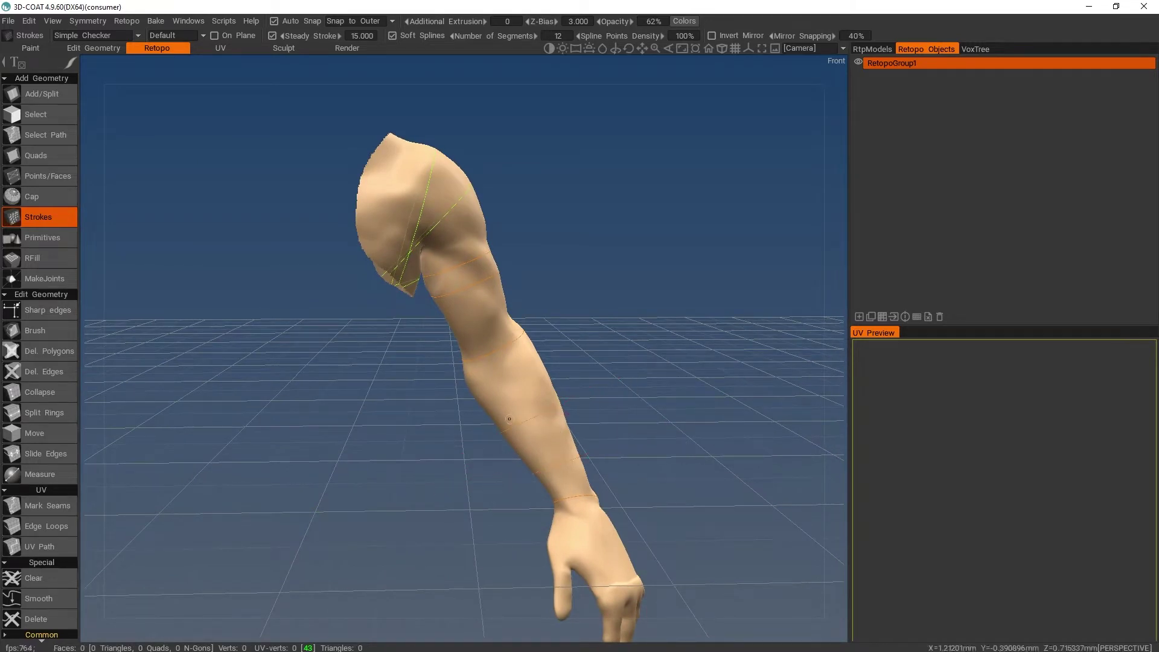
{"action": "left_click_drag", "start_coordinate": [583, 356], "coordinate": [435, 425]}
{"action": "left_click_drag", "start_coordinate": [565, 311], "coordinate": [549, 284], "text": "alt"}
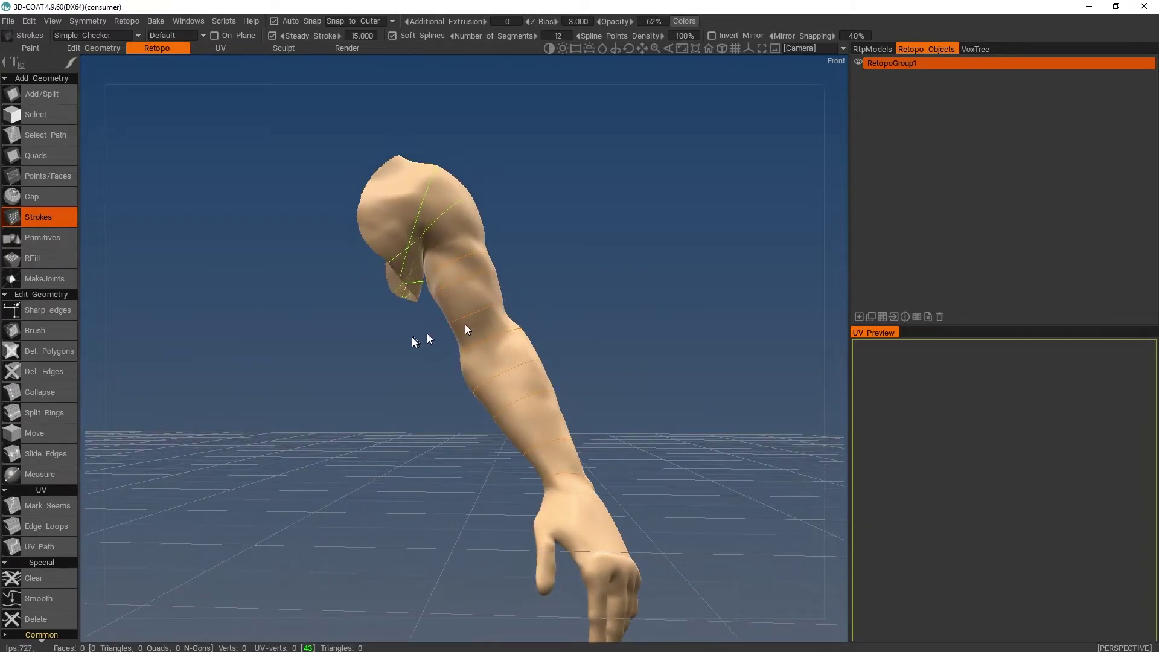
Draw a lengthwise stroke along the back of the arm from the shoulder blade to the wrist.
{"action": "left_click_drag", "start_coordinate": [465, 329], "coordinate": [658, 355], "text": "alt"}
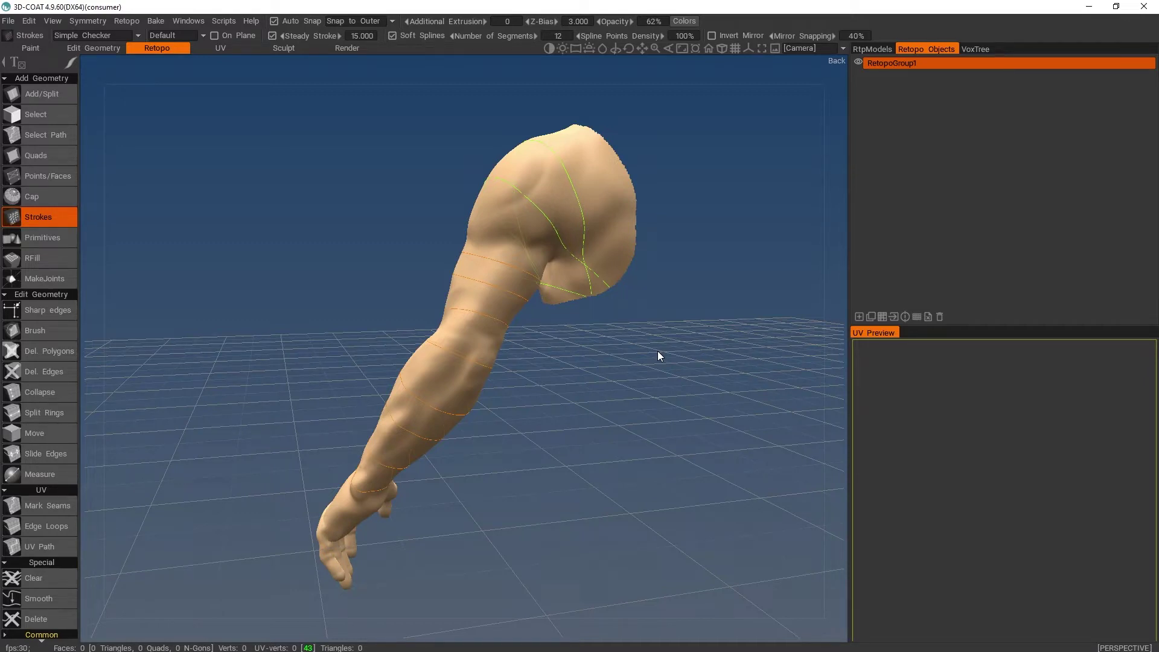
{"action": "left_click_drag", "start_coordinate": [609, 187], "coordinate": [523, 237]}
{"action": "left_click_drag", "start_coordinate": [340, 511], "coordinate": [335, 517]}
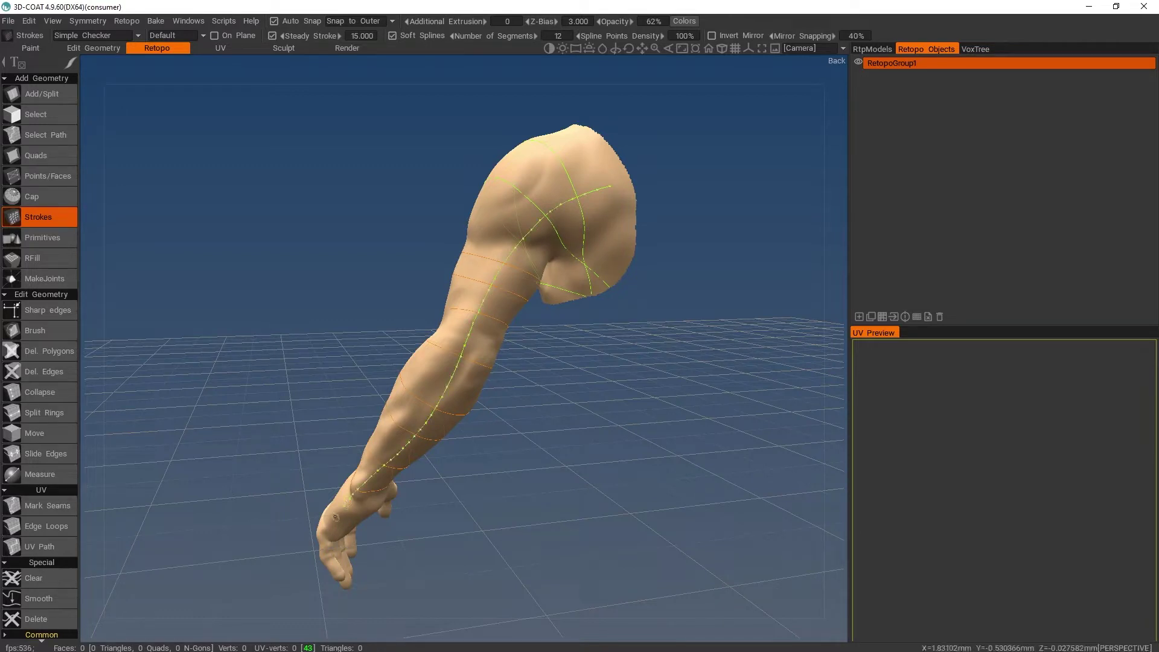
Draw two lengthwise strokes along the outer side of the arm between the shoulder and the wrist.
{"action": "right_click_drag", "start_coordinate": [593, 369], "coordinate": [592, 380], "text": "alt"}
{"action": "left_click_drag", "start_coordinate": [593, 387], "coordinate": [688, 394], "text": "alt"}
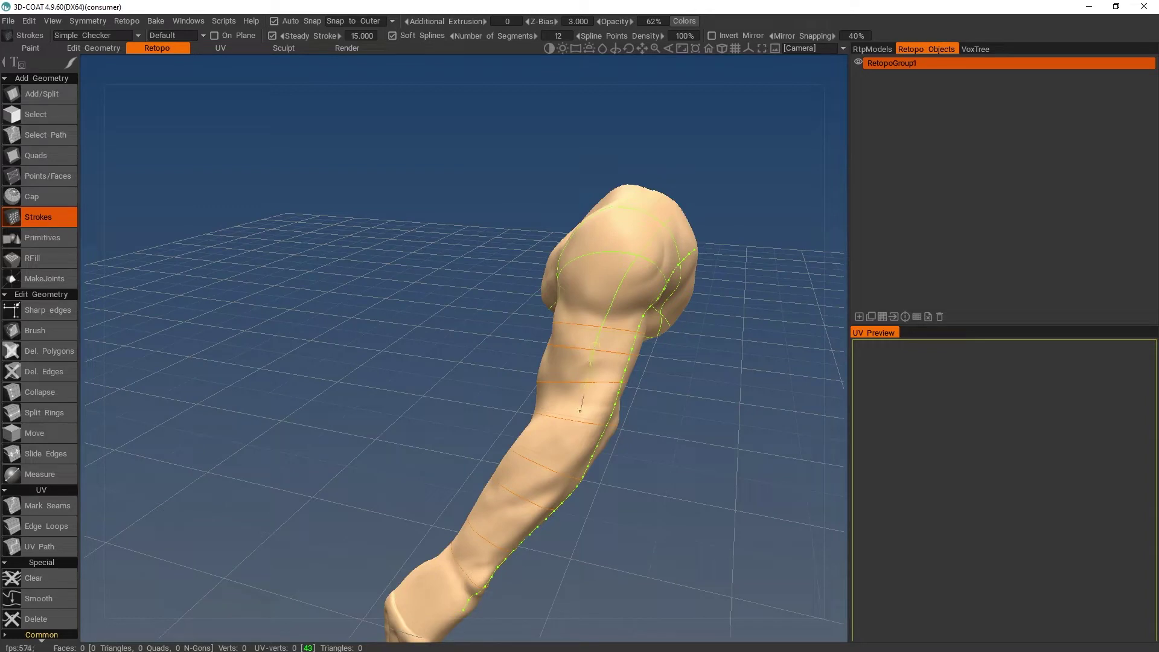
{"action": "left_click_drag", "start_coordinate": [449, 595], "coordinate": [669, 216]}
{"action": "left_click_drag", "start_coordinate": [445, 577], "coordinate": [426, 591]}
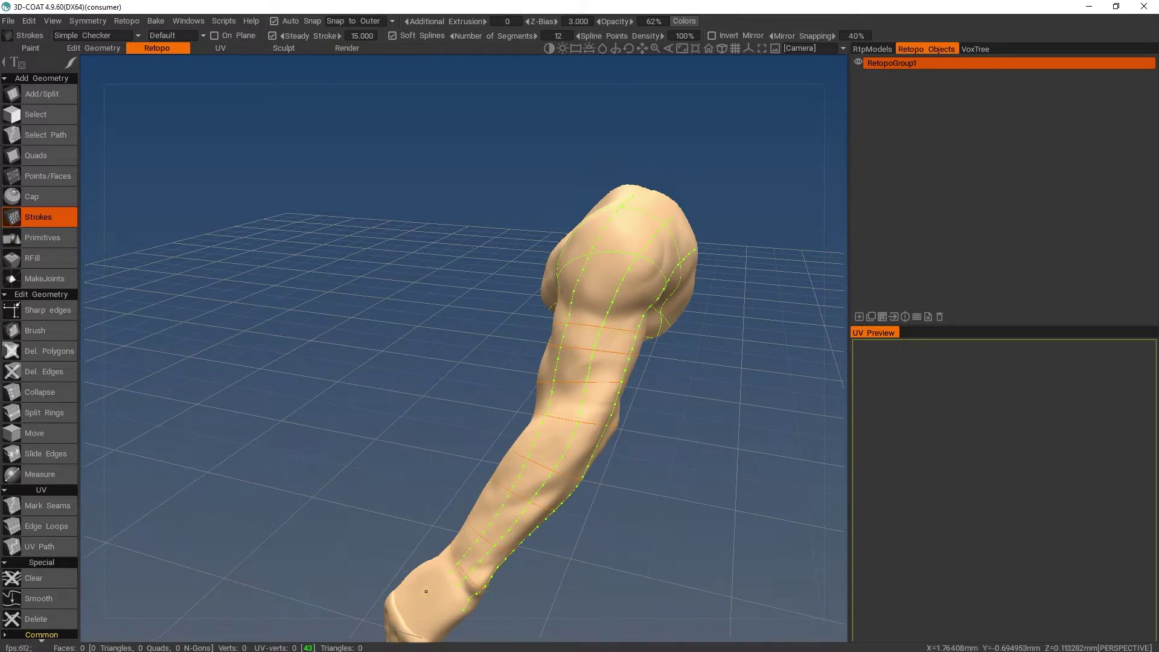
Draw two lengthwise strokes along the front of the arm from the shoulder and armpit down to the wrist.
{"action": "mouse_move", "coordinate": [697, 470]}
{"action": "right_mouse_down"}
{"action": "mouse_move", "coordinate": [660, 489]}
{"action": "mouse_move", "coordinate": [575, 484]}
{"action": "right_mouse_up"}
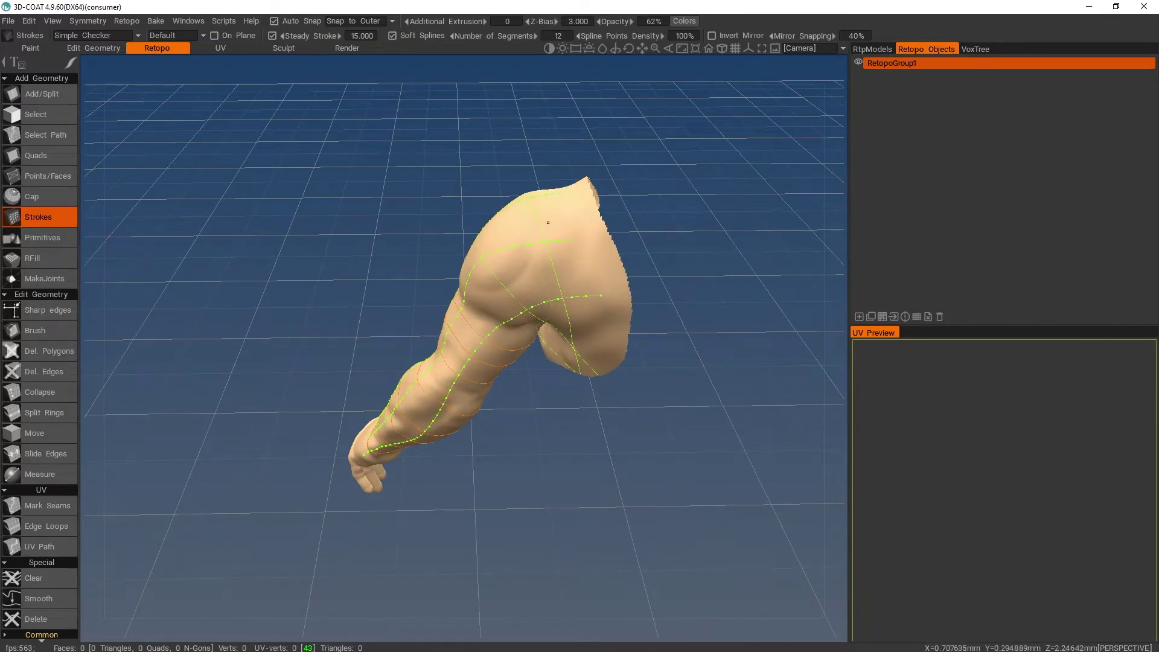
{"action": "right_click_drag", "start_coordinate": [560, 507], "coordinate": [642, 427], "text": "alt"}
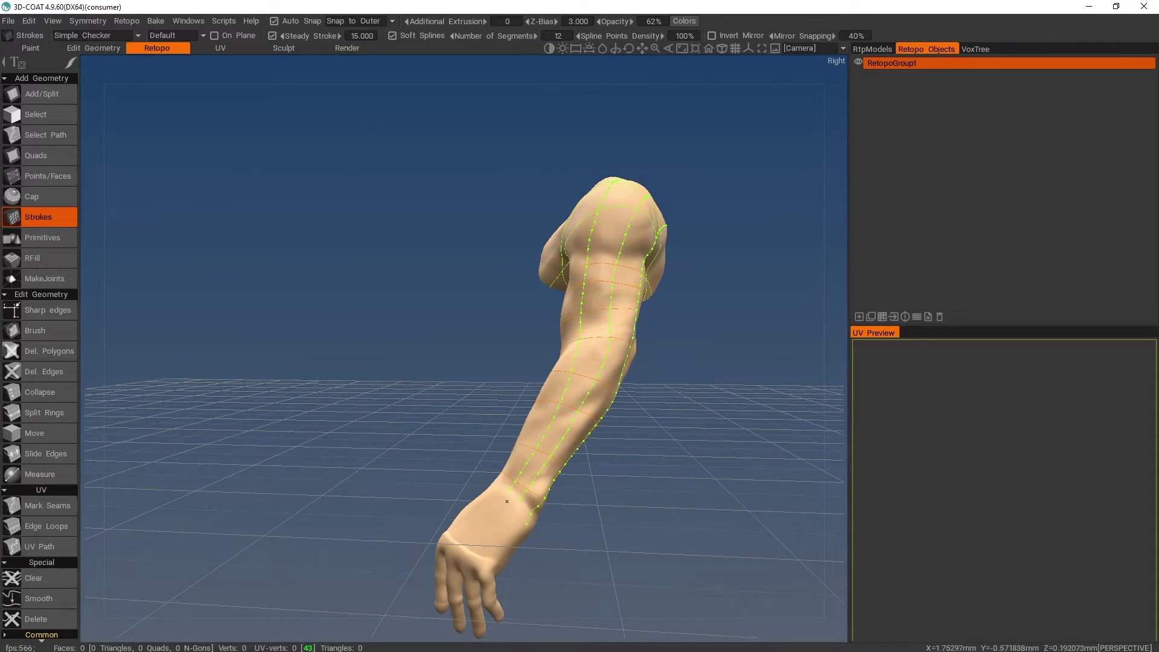
{"action": "left_click_drag", "start_coordinate": [618, 492], "coordinate": [660, 465], "text": "alt"}
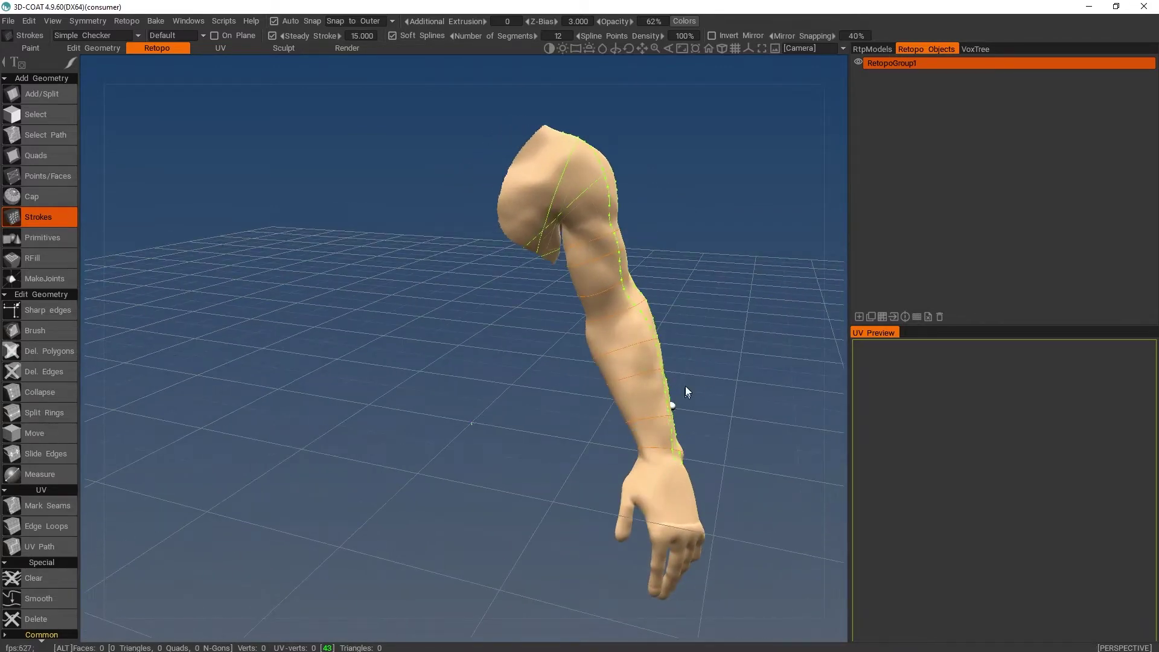
{"action": "left_click_drag", "start_coordinate": [686, 389], "coordinate": [609, 393], "text": "alt"}
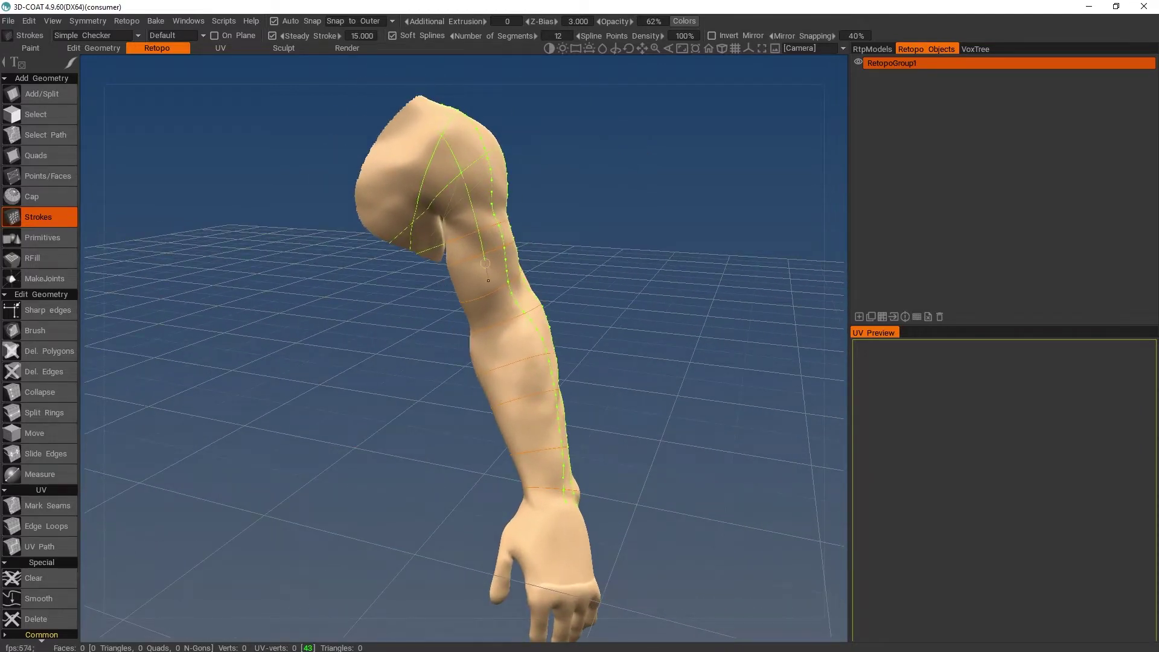
{"action": "left_click_drag", "start_coordinate": [606, 445], "coordinate": [719, 395], "text": "alt"}
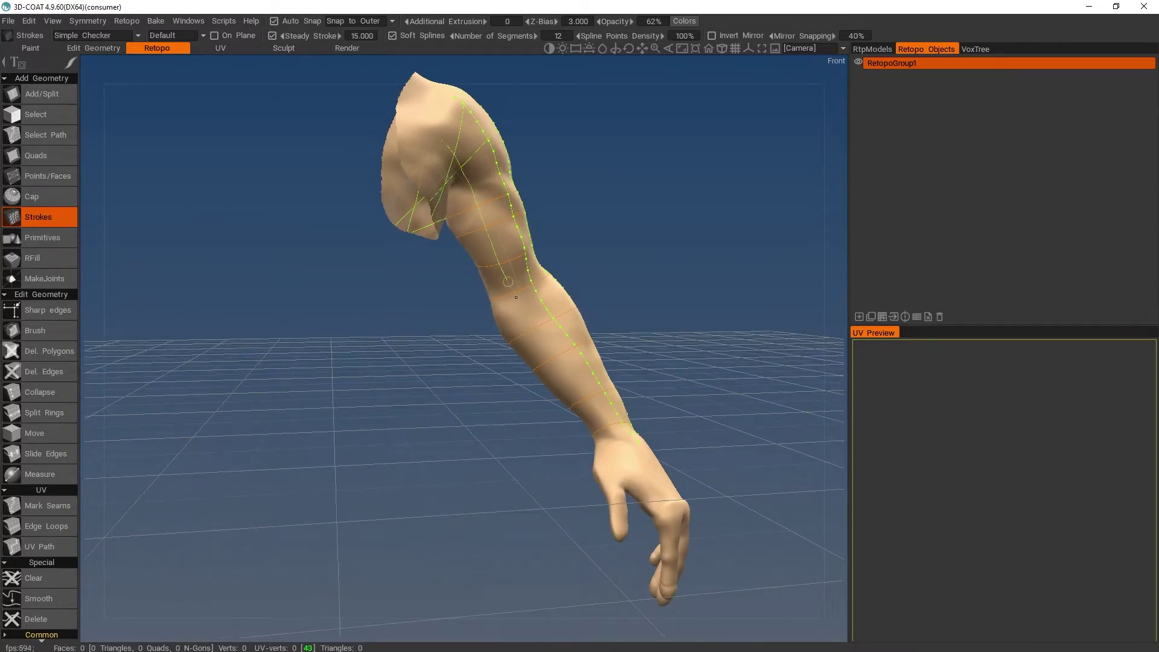
Draw a lengthwise stroke along the front part of the inner arm from the wrist to just below the armpit.
{"action": "left_click_drag", "start_coordinate": [669, 417], "coordinate": [562, 363], "text": "alt"}
{"action": "right_click_drag", "start_coordinate": [561, 363], "coordinate": [625, 342], "text": "alt"}
{"action": "left_click_drag", "start_coordinate": [624, 342], "coordinate": [654, 326], "text": "alt"}
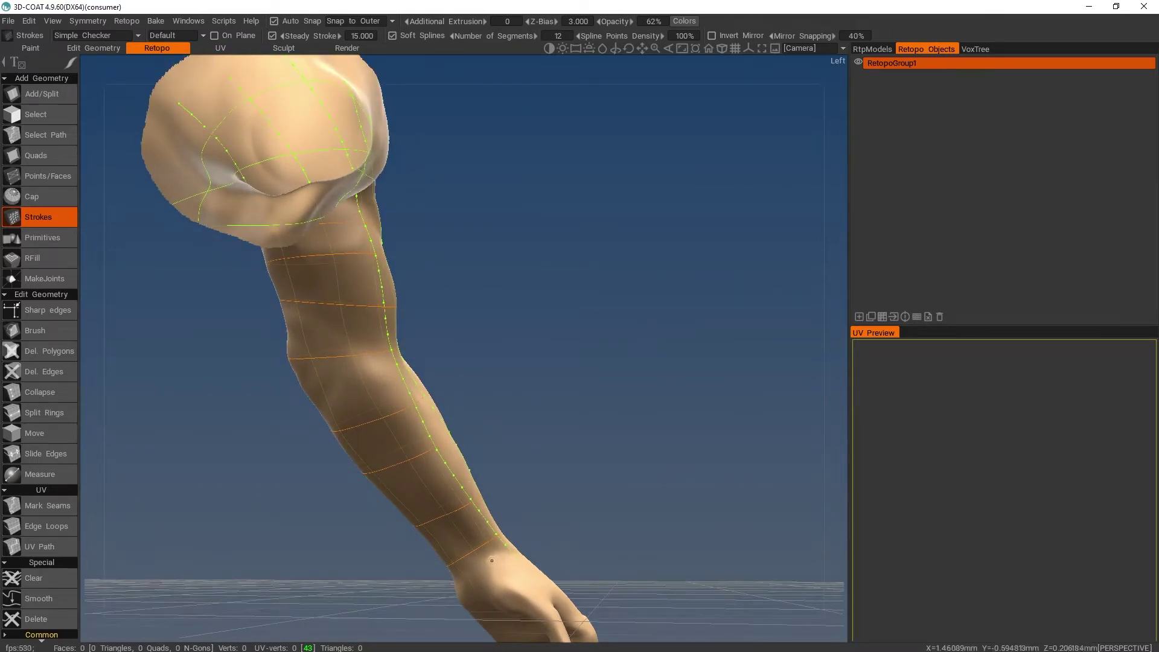
{"action": "left_click_drag", "start_coordinate": [483, 557], "coordinate": [452, 530]}
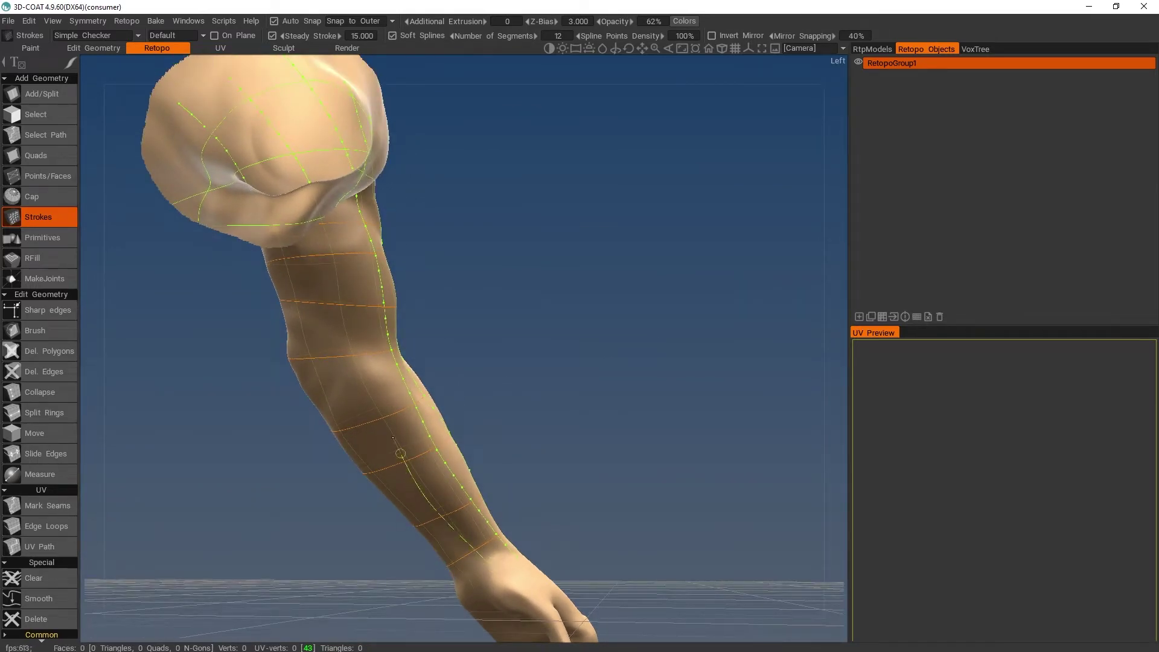
{"action": "left_click_drag", "start_coordinate": [337, 247], "coordinate": [336, 244]}
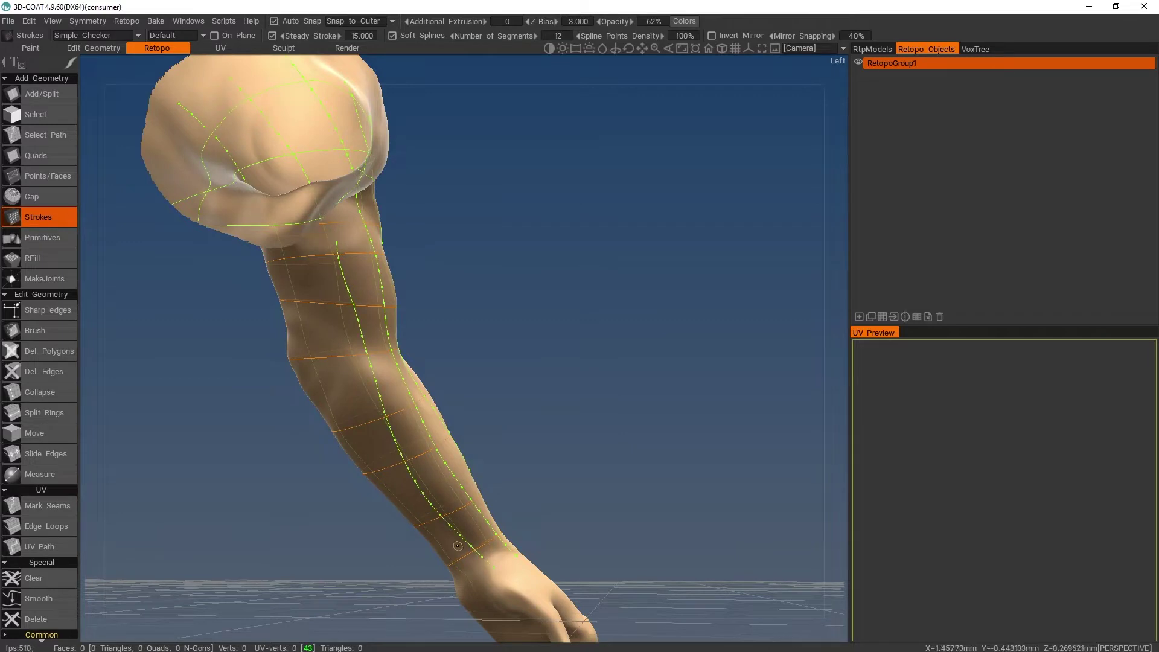
Draw another lengthwise stroke along the rear part of the inner arm from the wrist to just below the armpit.
{"action": "right_click_drag", "start_coordinate": [499, 435], "coordinate": [514, 424], "text": "alt"}
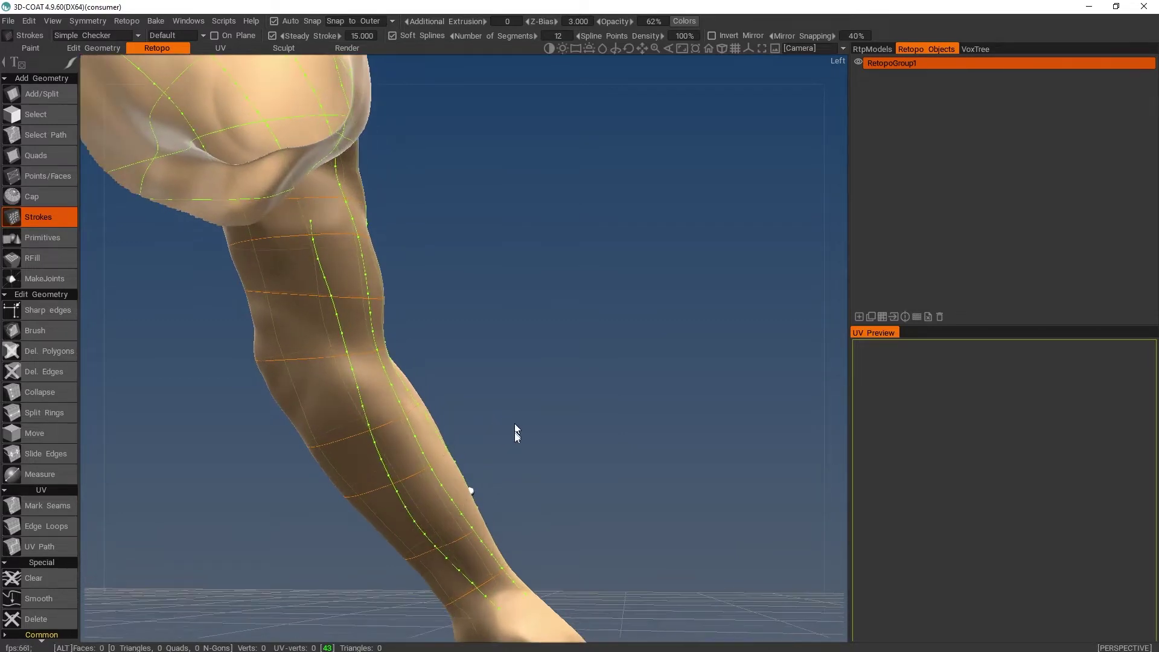
{"action": "left_click_drag", "start_coordinate": [514, 424], "coordinate": [609, 429], "text": "alt"}
{"action": "middle_click_drag", "start_coordinate": [553, 440], "coordinate": [741, 364], "text": "alt"}
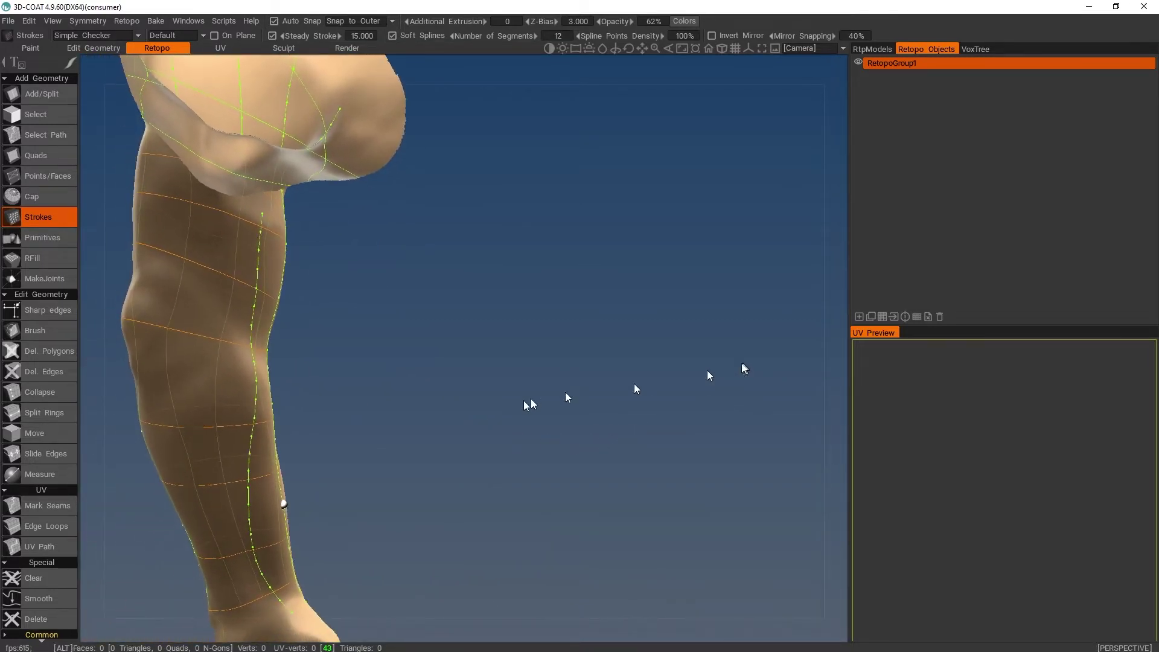
{"action": "middle_click_drag", "start_coordinate": [392, 474], "coordinate": [734, 363], "text": "alt"}
{"action": "left_click_drag", "start_coordinate": [733, 368], "coordinate": [706, 381], "text": "alt"}
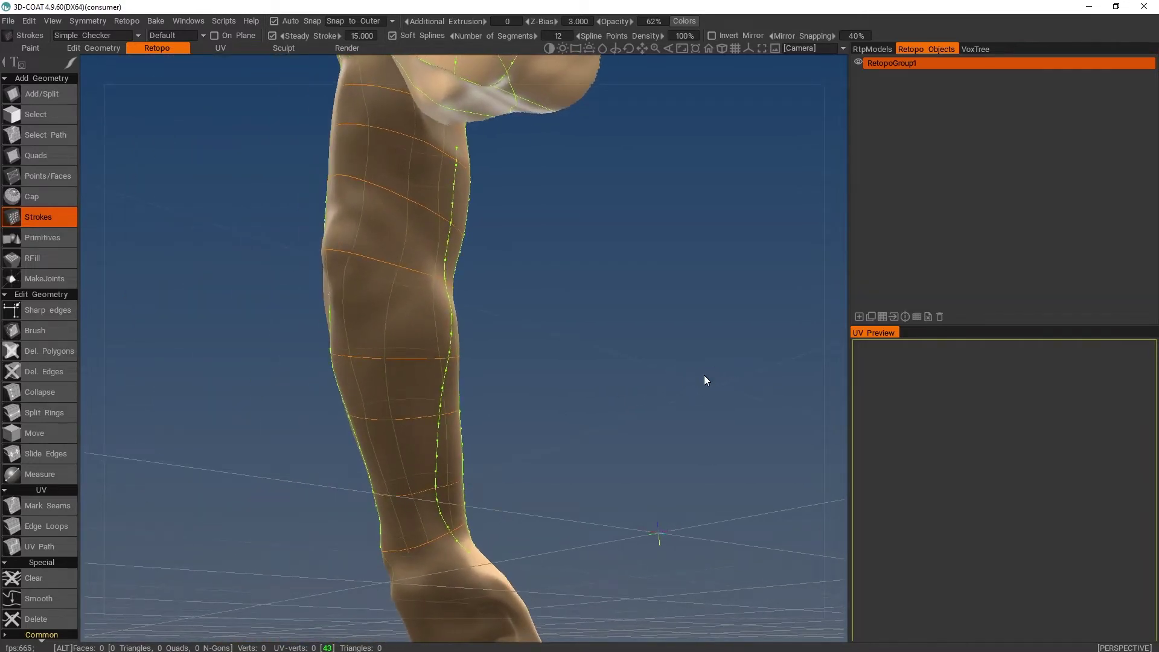
{"action": "left_click_drag", "start_coordinate": [428, 561], "coordinate": [403, 486]}
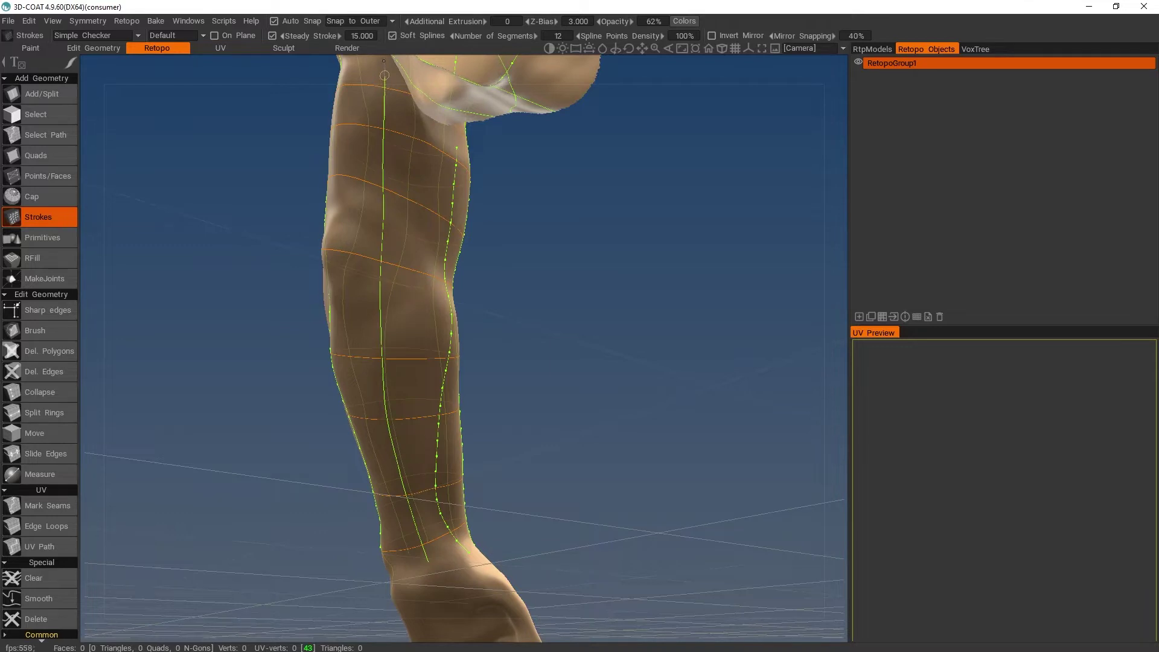
{"action": "left_click_drag", "start_coordinate": [384, 74], "coordinate": [385, 71]}
Extend the upper end of the rear inner-arm stroke up toward the armpit.
{"action": "mouse_move", "coordinate": [567, 144]}
{"action": "left_mouse_down", "text": "alt"}
{"action": "mouse_move", "coordinate": [582, 323]}
{"action": "mouse_move", "coordinate": [569, 334]}
{"action": "mouse_move", "coordinate": [613, 354]}
{"action": "mouse_move", "coordinate": [592, 326]}
{"action": "mouse_move", "coordinate": [774, 470]}
{"action": "mouse_move", "coordinate": [748, 437]}
{"action": "mouse_move", "coordinate": [661, 407]}
{"action": "mouse_move", "coordinate": [694, 434]}
{"action": "mouse_move", "coordinate": [686, 409]}
{"action": "left_mouse_up", "text": "alt"}
{"action": "left_click_drag", "start_coordinate": [684, 400], "coordinate": [615, 551], "text": "alt"}
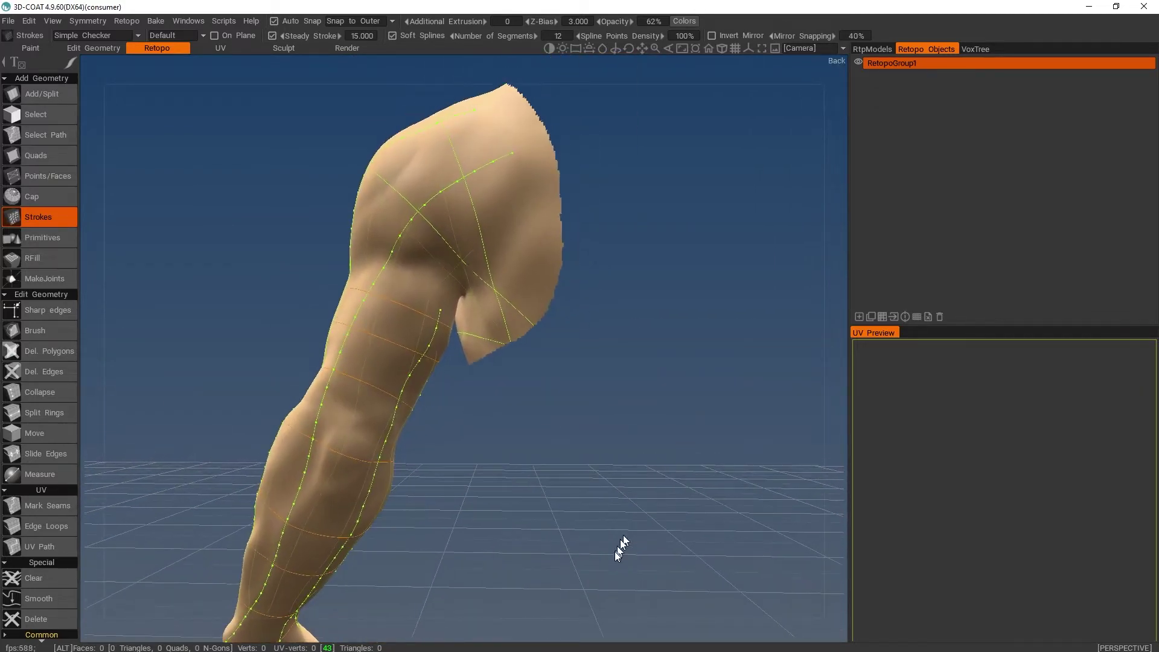
{"action": "left_click_drag", "start_coordinate": [441, 310], "coordinate": [478, 229]}
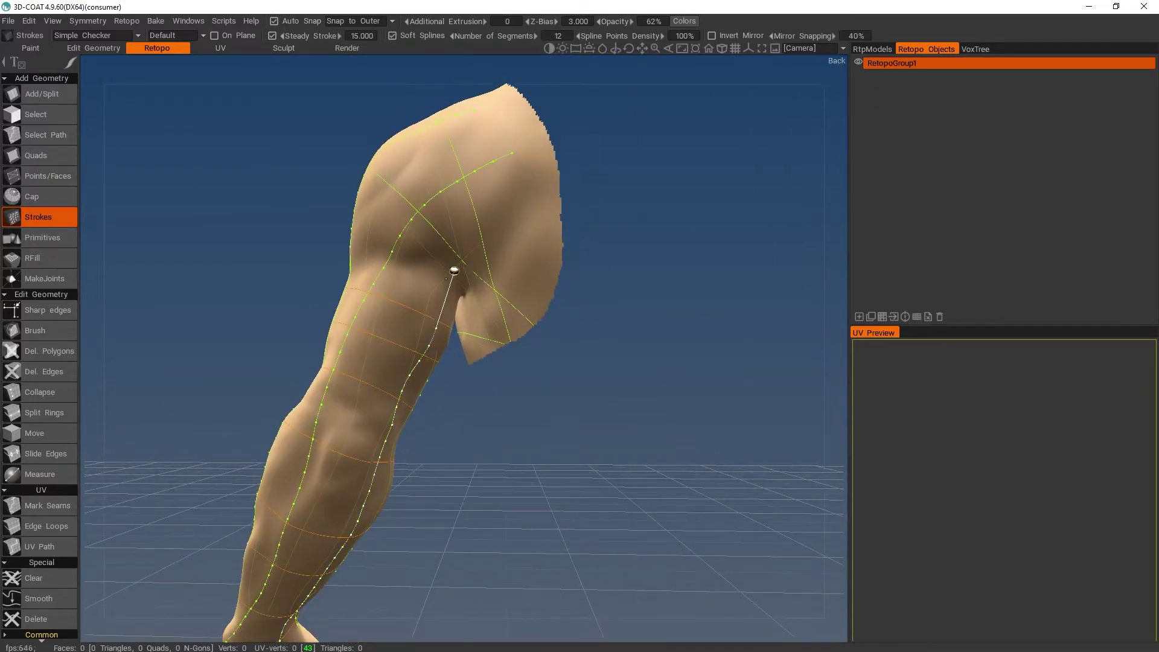
Draw additional lengthwise strokes along the back and outer side of the arm between the shoulder and the wrist.
{"action": "mouse_move", "coordinate": [442, 276]}
{"action": "left_mouse_down"}
{"action": "mouse_move", "coordinate": [445, 258]}
{"action": "mouse_move", "coordinate": [640, 539]}
{"action": "mouse_move", "coordinate": [623, 570]}
{"action": "mouse_move", "coordinate": [654, 412]}
{"action": "mouse_move", "coordinate": [715, 394]}
{"action": "left_mouse_up"}
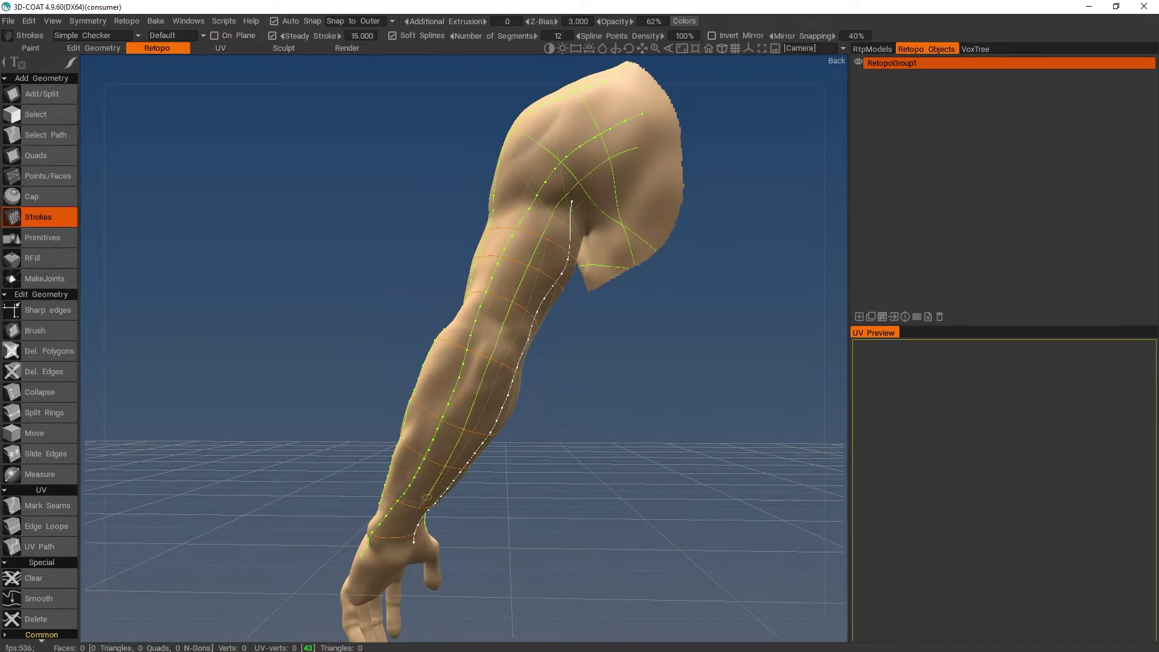
{"action": "left_click_drag", "start_coordinate": [395, 537], "coordinate": [644, 557], "text": "alt"}
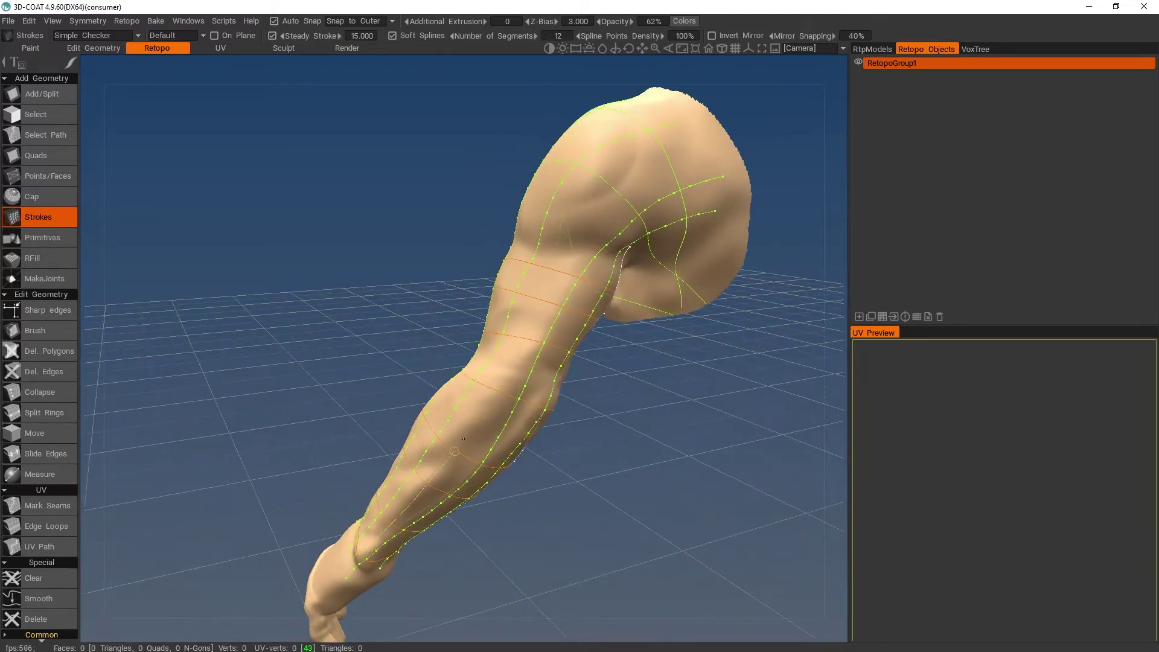
{"action": "mouse_move", "coordinate": [688, 134]}
{"action": "left_mouse_down", "text": "alt"}
{"action": "mouse_move", "coordinate": [691, 422]}
{"action": "mouse_move", "coordinate": [743, 453]}
{"action": "mouse_move", "coordinate": [743, 432]}
{"action": "mouse_move", "coordinate": [627, 453]}
{"action": "mouse_move", "coordinate": [700, 468]}
{"action": "mouse_move", "coordinate": [791, 465]}
{"action": "mouse_move", "coordinate": [764, 461]}
{"action": "mouse_move", "coordinate": [785, 486]}
{"action": "mouse_move", "coordinate": [613, 460]}
{"action": "mouse_move", "coordinate": [678, 435]}
{"action": "mouse_move", "coordinate": [571, 455]}
{"action": "mouse_move", "coordinate": [640, 450]}
{"action": "mouse_move", "coordinate": [688, 482]}
{"action": "left_mouse_up", "text": "alt"}
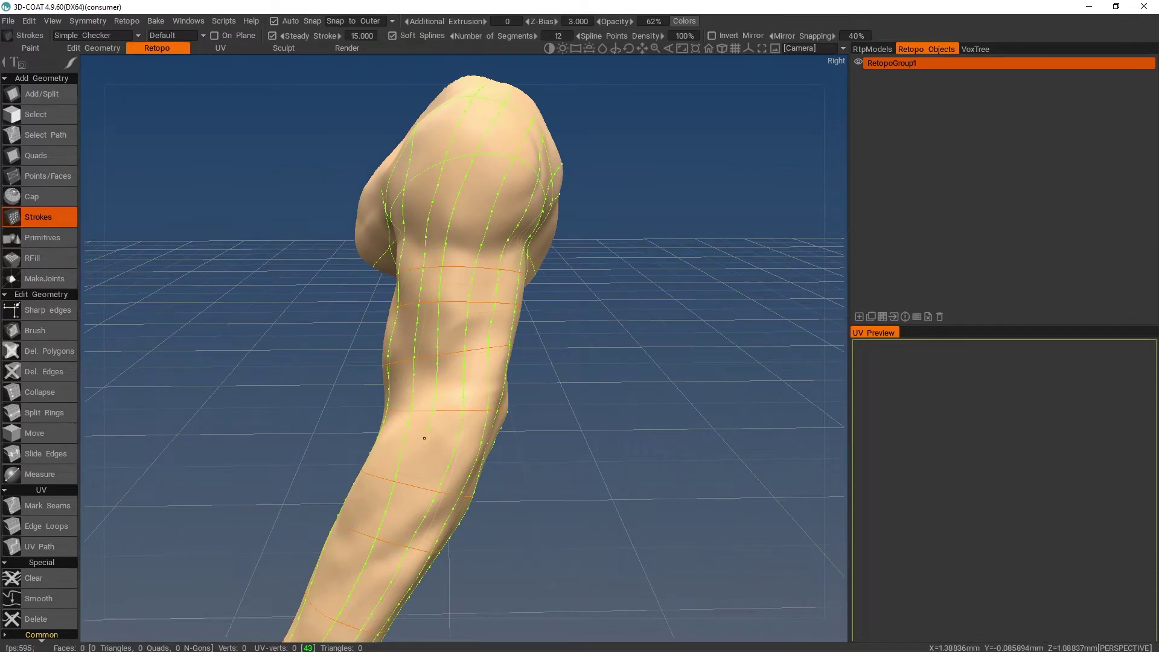
Extend the upper end of the front inner-arm stroke past the topmost upper-arm cross-section beside the armpit.
{"action": "left_click_drag", "start_coordinate": [425, 437], "coordinate": [766, 445], "text": "alt"}
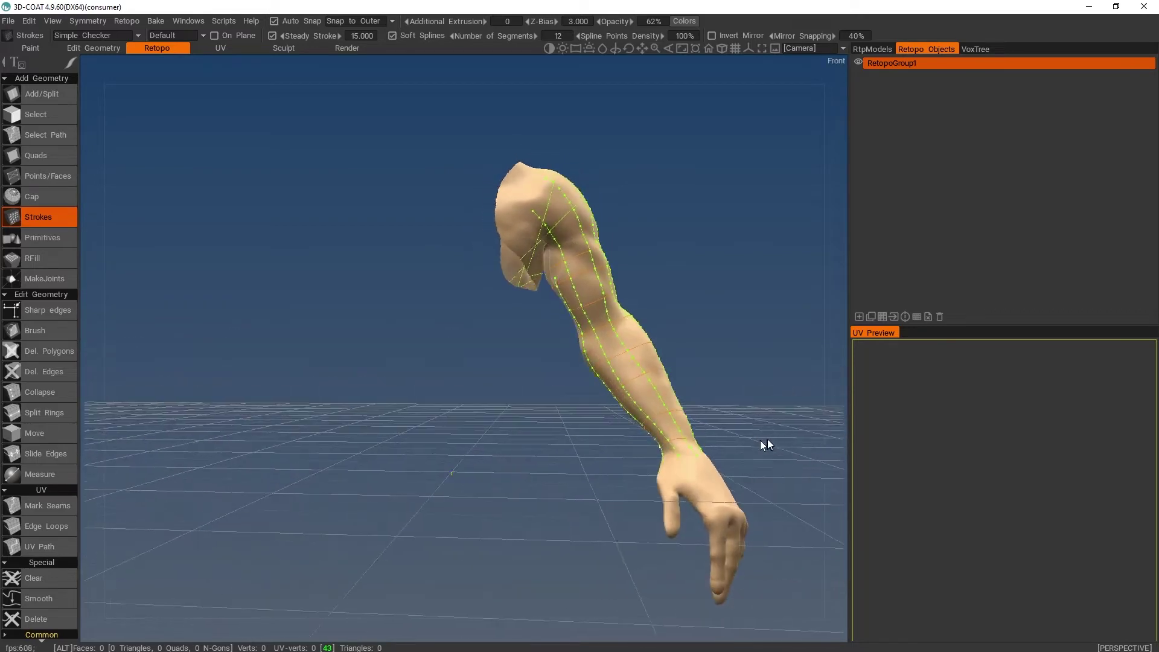
{"action": "right_click_drag", "start_coordinate": [760, 440], "coordinate": [720, 381], "text": "alt"}
{"action": "middle_click_drag", "start_coordinate": [720, 381], "coordinate": [665, 466], "text": "alt"}
{"action": "right_click_drag", "start_coordinate": [665, 465], "coordinate": [694, 459], "text": "alt"}
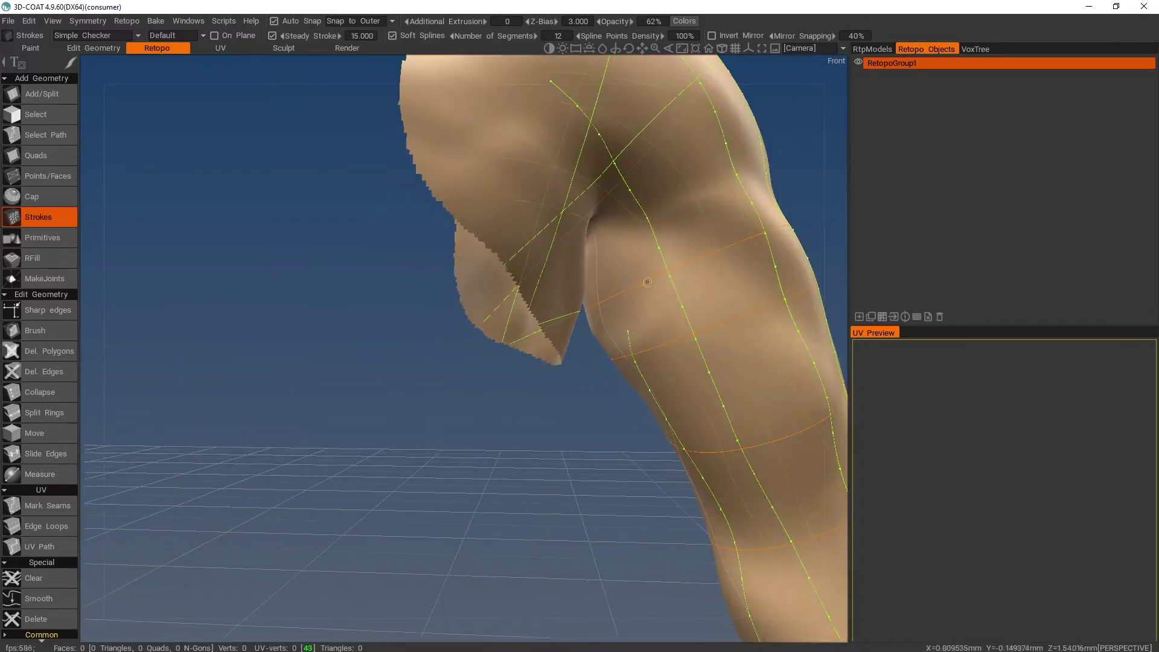
{"action": "left_click_drag", "start_coordinate": [628, 331], "coordinate": [615, 281]}
{"action": "right_click_drag", "start_coordinate": [612, 414], "coordinate": [589, 403], "text": "alt"}
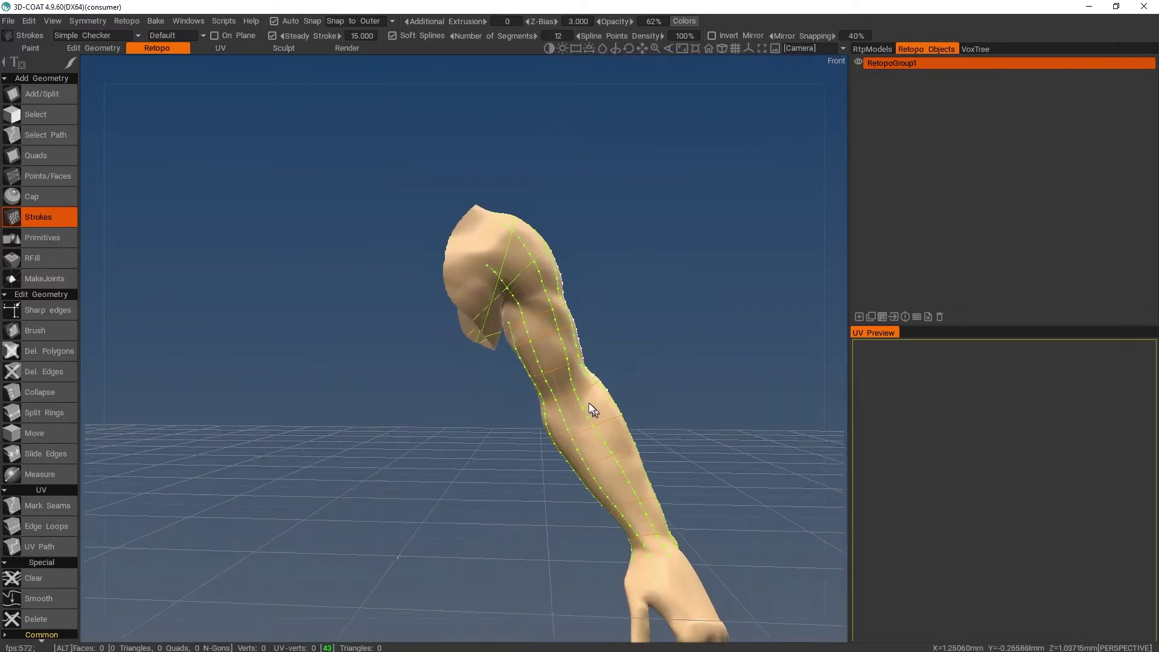
Generate the retopology mesh for the arm from the drawn network of strokes.
{"action": "middle_click_drag", "start_coordinate": [589, 403], "coordinate": [452, 378], "text": "alt"}
{"action": "left_click_drag", "start_coordinate": [584, 400], "coordinate": [607, 427], "text": "alt"}
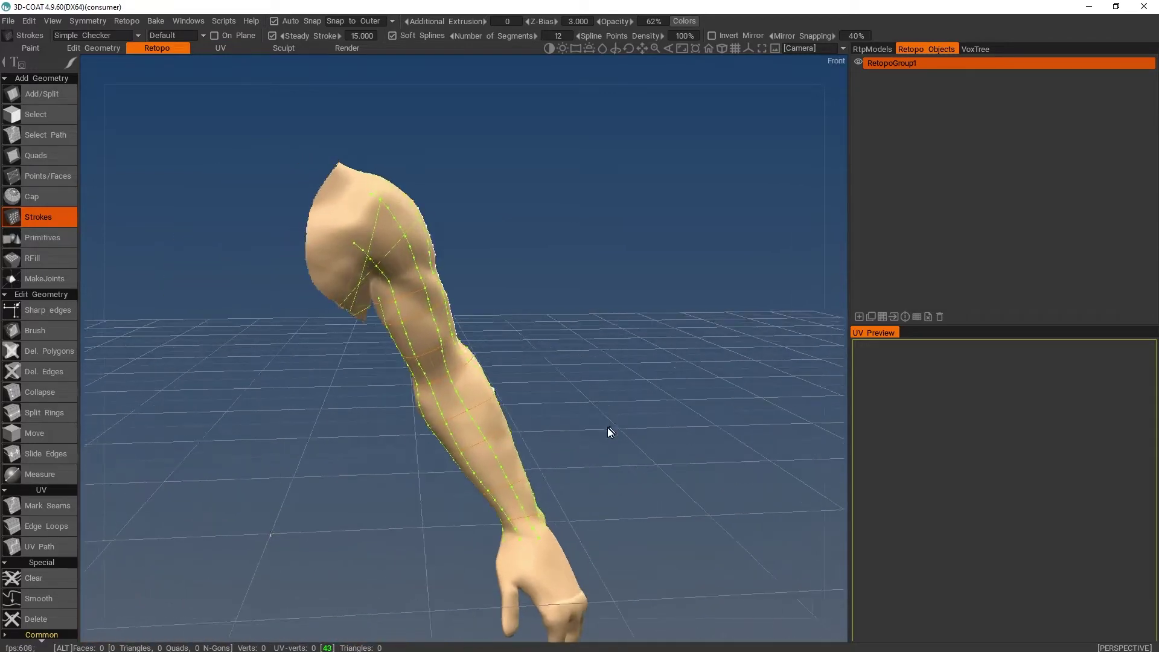
{"action": "middle_click_drag", "start_coordinate": [608, 431], "coordinate": [653, 393]}
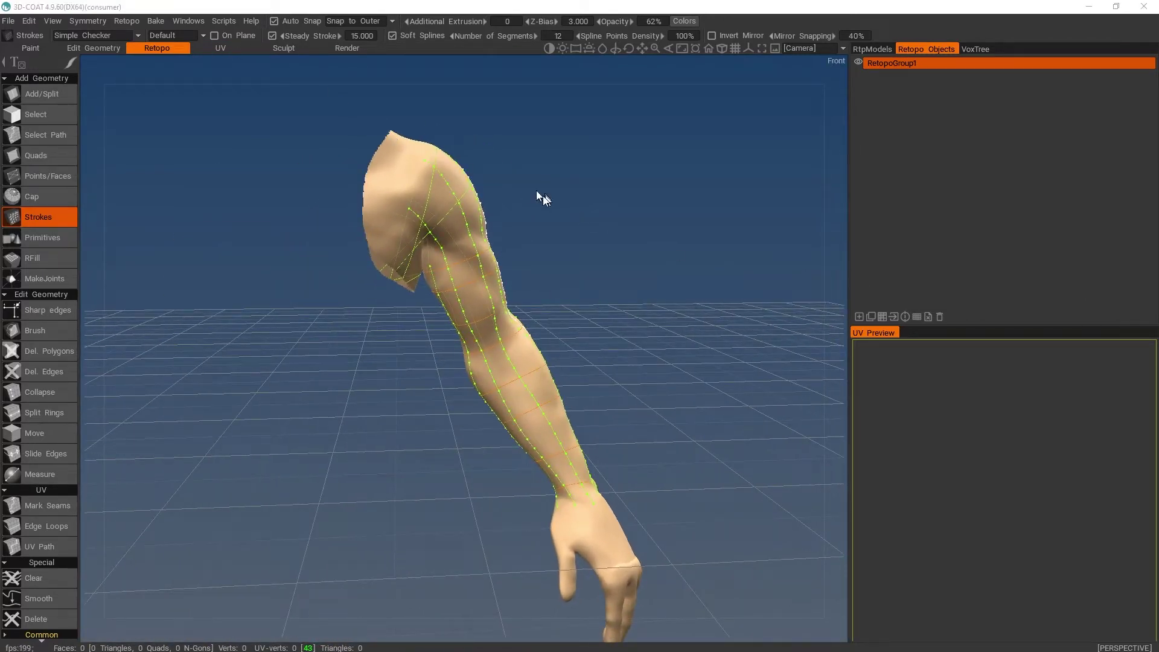
{"action": "left_click", "coordinate": [688, 258], "text": "alt"}
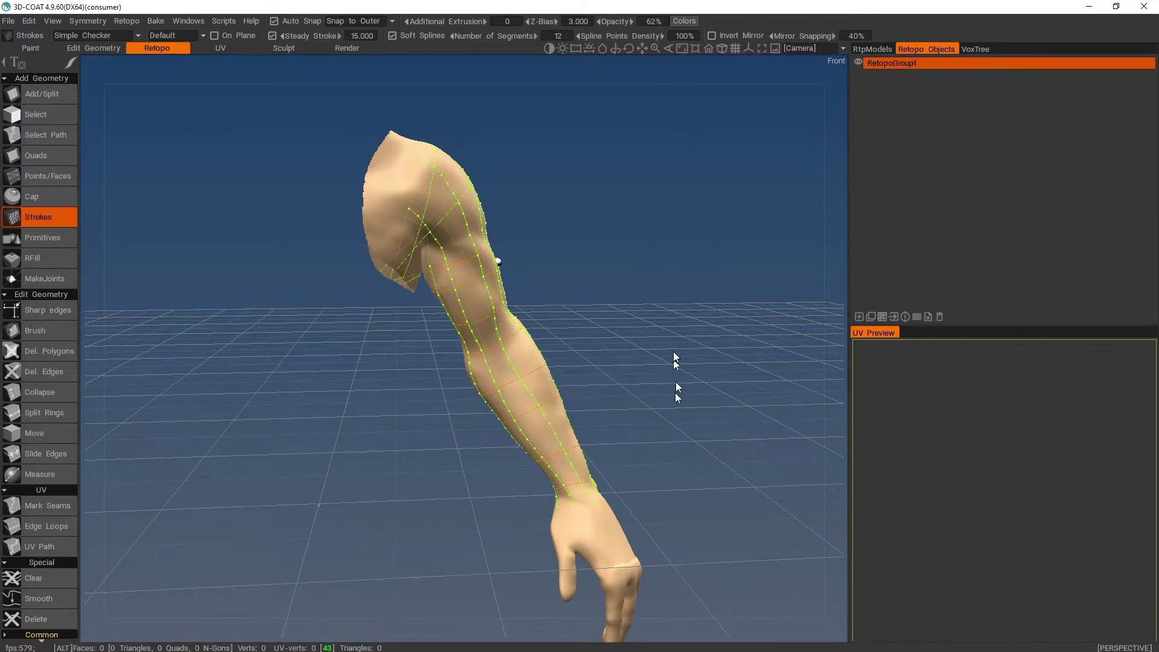
{"action": "left_click_drag", "start_coordinate": [675, 381], "coordinate": [632, 363], "text": "alt"}
{"action": "key", "text": "Return"}
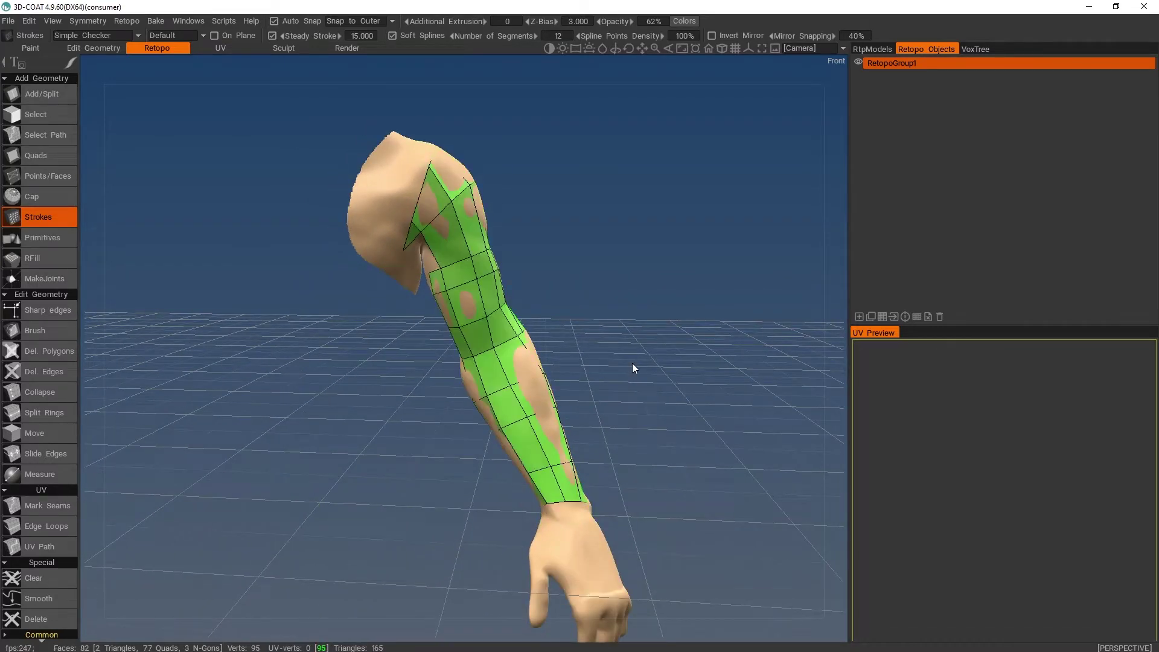
Try subdividing the arm's retopology mesh once and undo the subdivision.
{"action": "right_click_drag", "start_coordinate": [632, 363], "coordinate": [658, 362], "text": "alt"}
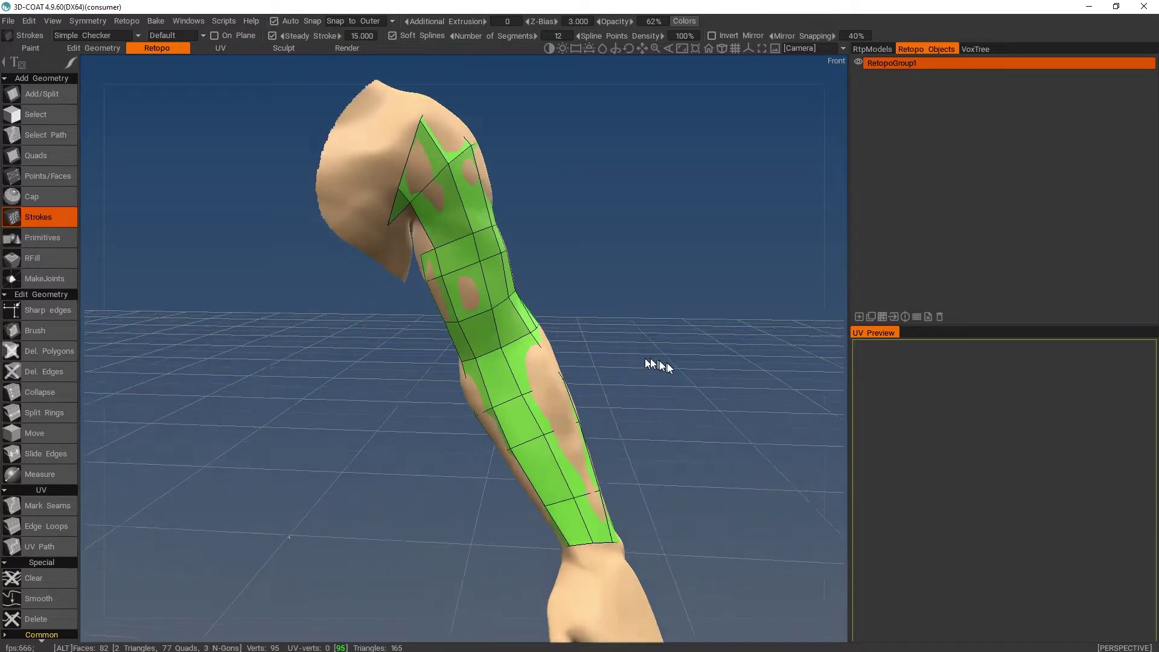
{"action": "left_click_drag", "start_coordinate": [658, 362], "coordinate": [606, 363], "text": "alt"}
{"action": "right_click_drag", "start_coordinate": [628, 368], "coordinate": [599, 346], "text": "alt"}
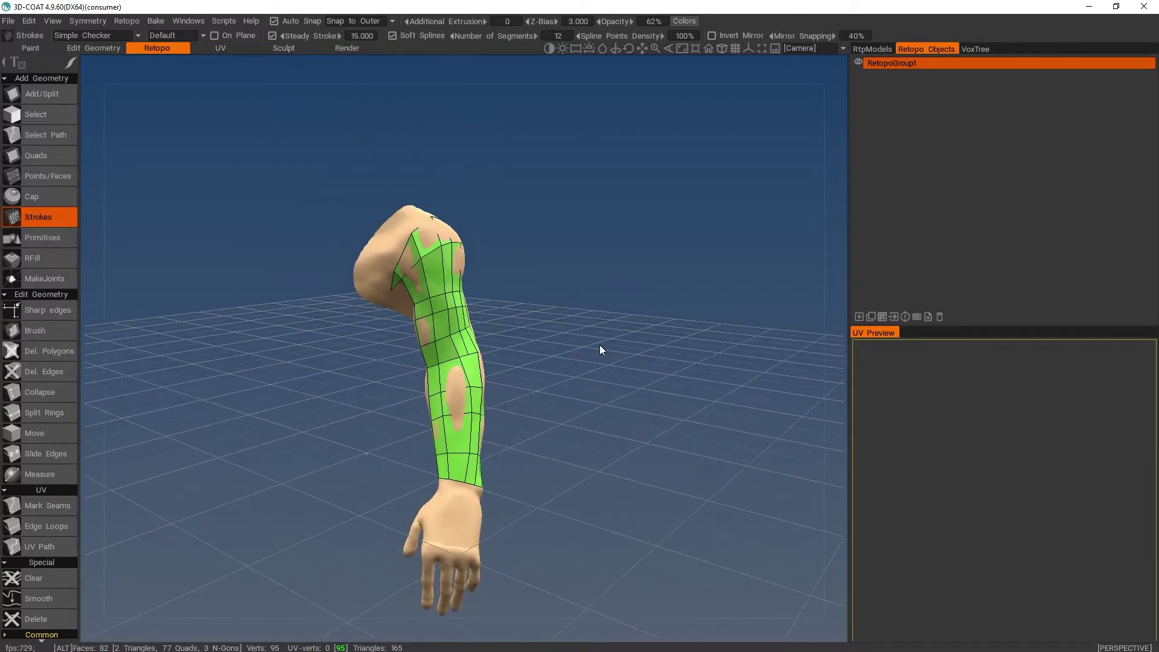
{"action": "left_click_drag", "start_coordinate": [599, 345], "coordinate": [646, 351], "text": "alt"}
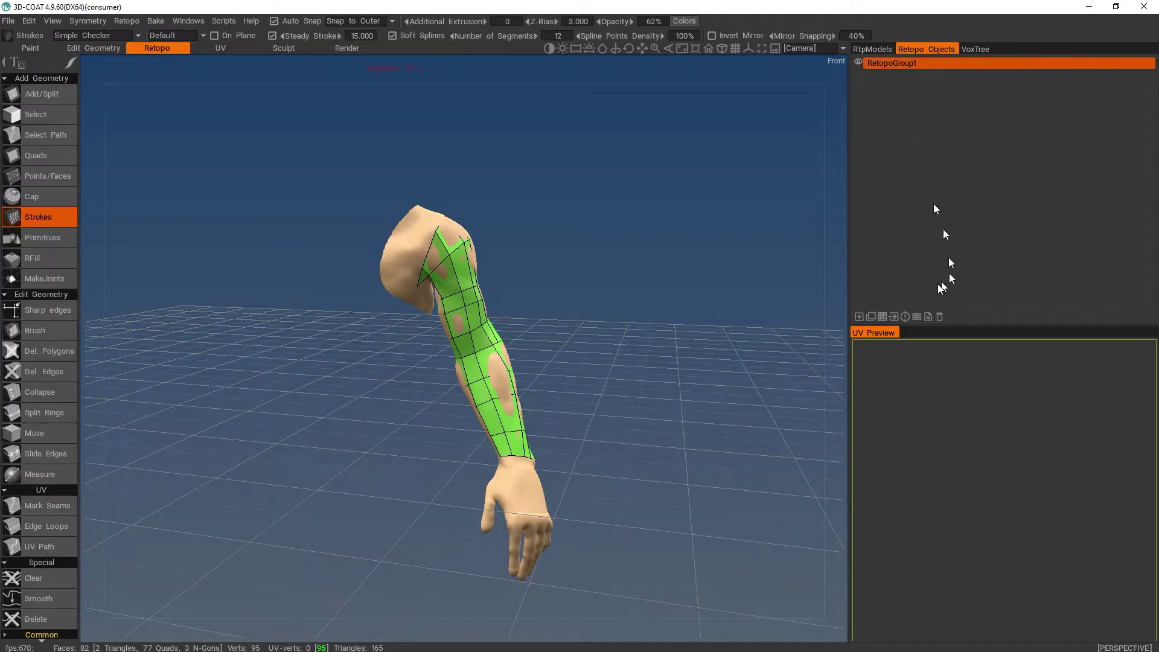
{"action": "left_click", "coordinate": [918, 318]}
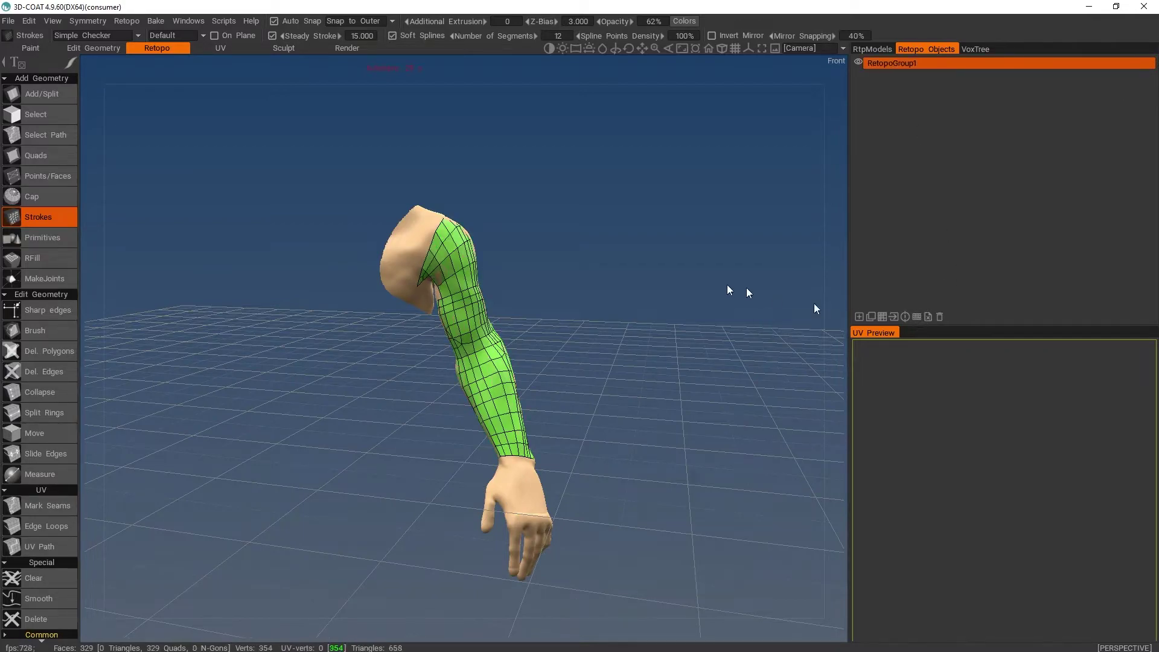
{"action": "right_click_drag", "start_coordinate": [745, 287], "coordinate": [735, 310], "text": "alt"}
{"action": "mouse_move", "coordinate": [735, 310]}
{"action": "left_mouse_down", "text": "alt"}
{"action": "mouse_move", "coordinate": [349, 292]}
{"action": "mouse_move", "coordinate": [704, 318]}
{"action": "mouse_move", "coordinate": [742, 307]}
{"action": "left_mouse_up", "text": "alt"}
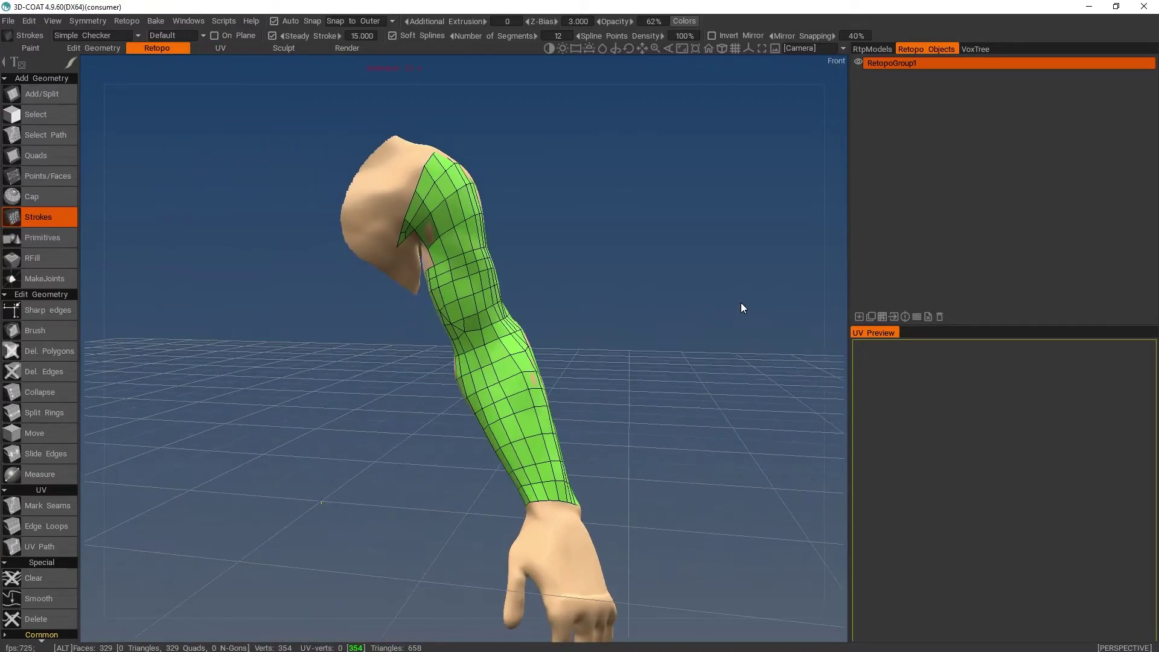
{"action": "key", "text": "ctrl+z"}
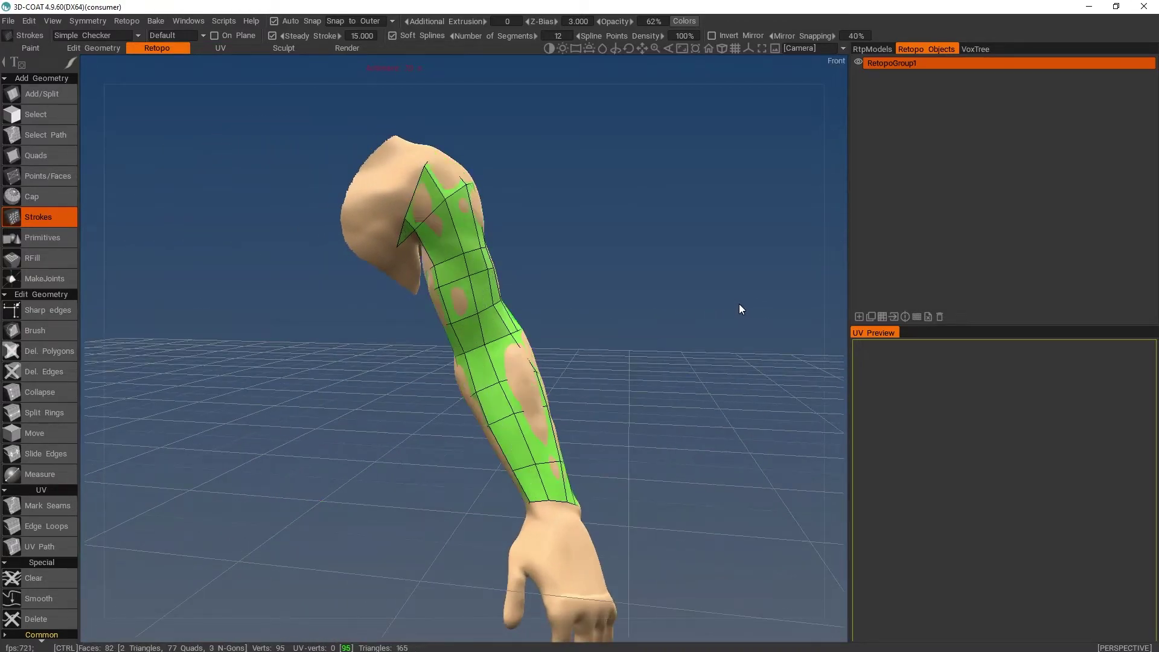
Delete the stray triangular polygon hanging off the mesh at the front of the armpit with Del. Polygons.
{"action": "left_click_drag", "start_coordinate": [710, 287], "coordinate": [623, 261], "text": "alt"}
{"action": "middle_click_drag", "start_coordinate": [623, 261], "coordinate": [647, 288], "text": "alt"}
{"action": "mouse_move", "coordinate": [647, 288]}
{"action": "right_mouse_down", "text": "alt"}
{"action": "mouse_move", "coordinate": [658, 302]}
{"action": "mouse_move", "coordinate": [665, 293]}
{"action": "right_mouse_up", "text": "alt"}
{"action": "middle_click_drag", "start_coordinate": [665, 290], "coordinate": [714, 362], "text": "alt"}
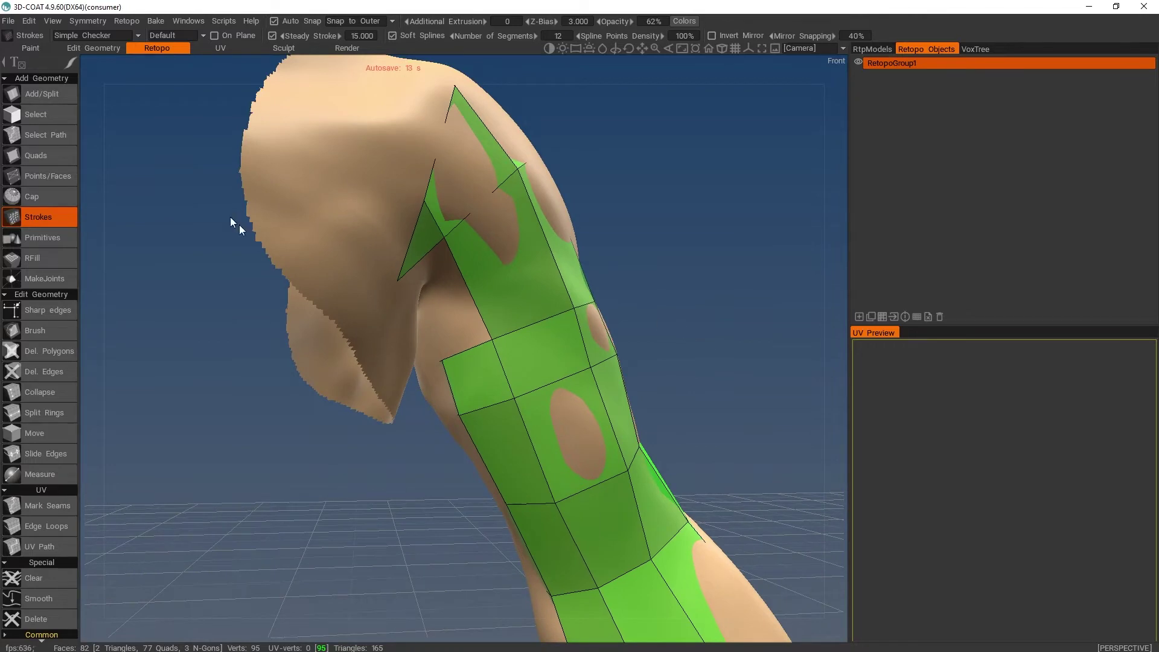
{"action": "left_click", "coordinate": [54, 351]}
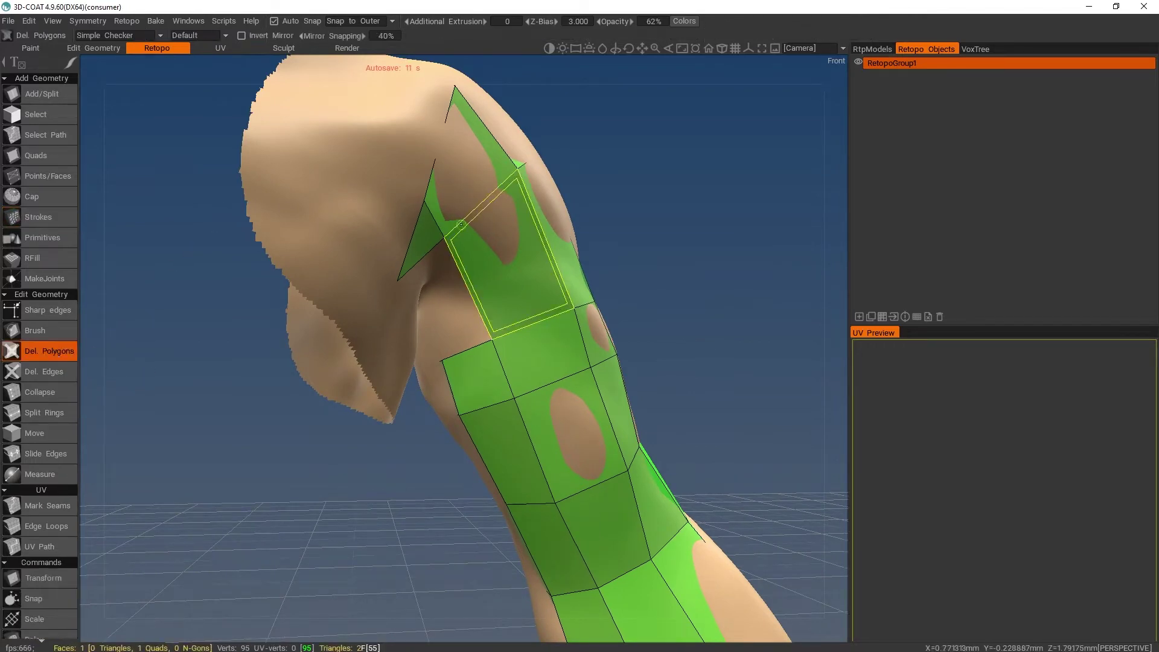
{"action": "left_click", "coordinate": [422, 242]}
With the Move tool at a radius of about 2, shift the mesh vertices at the front armpit and inner upper arm to even out the quads.
{"action": "left_click_drag", "start_coordinate": [703, 191], "coordinate": [699, 230], "text": "alt"}
{"action": "scroll", "coordinate": [700, 219], "scroll_direction": "up", "scroll_amount": 2}
{"action": "key", "text": "space"}
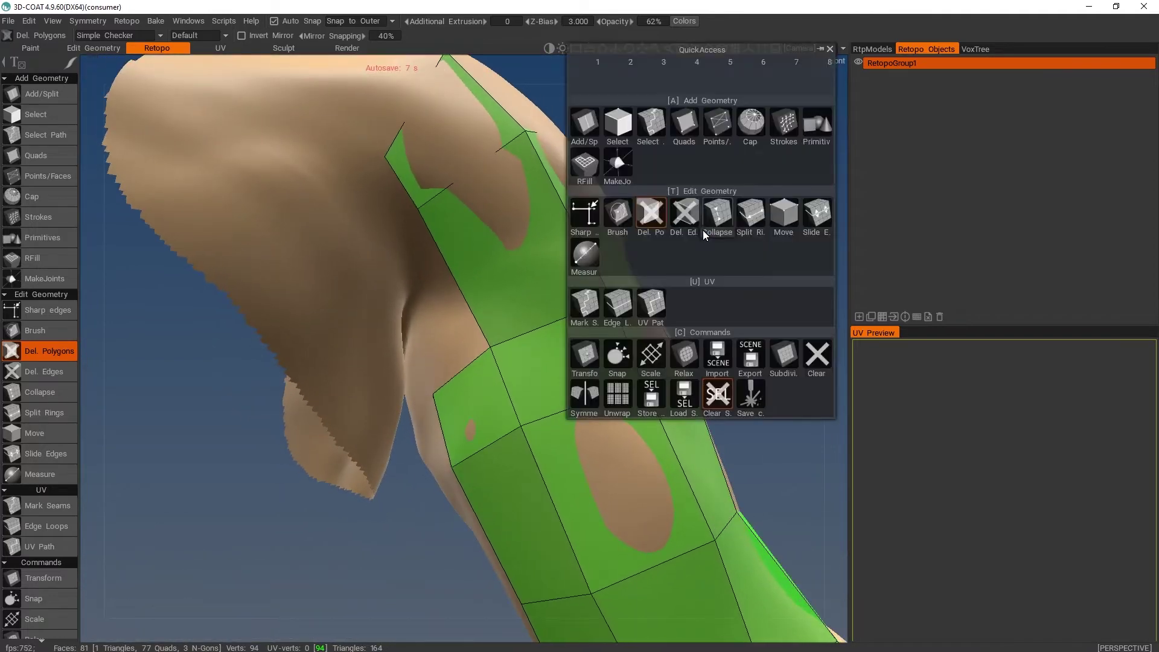
{"action": "left_click", "coordinate": [775, 219]}
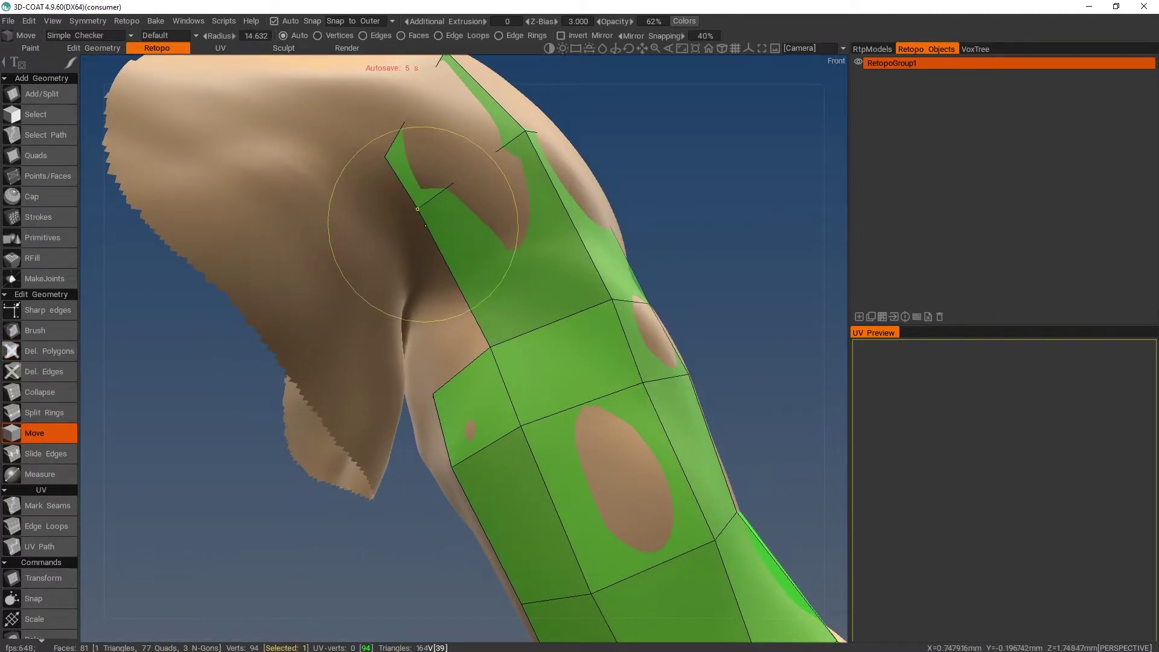
{"action": "scroll", "coordinate": [429, 222], "scroll_direction": "down", "scroll_amount": 4}
{"action": "right_click_drag", "start_coordinate": [431, 204], "coordinate": [414, 206]}
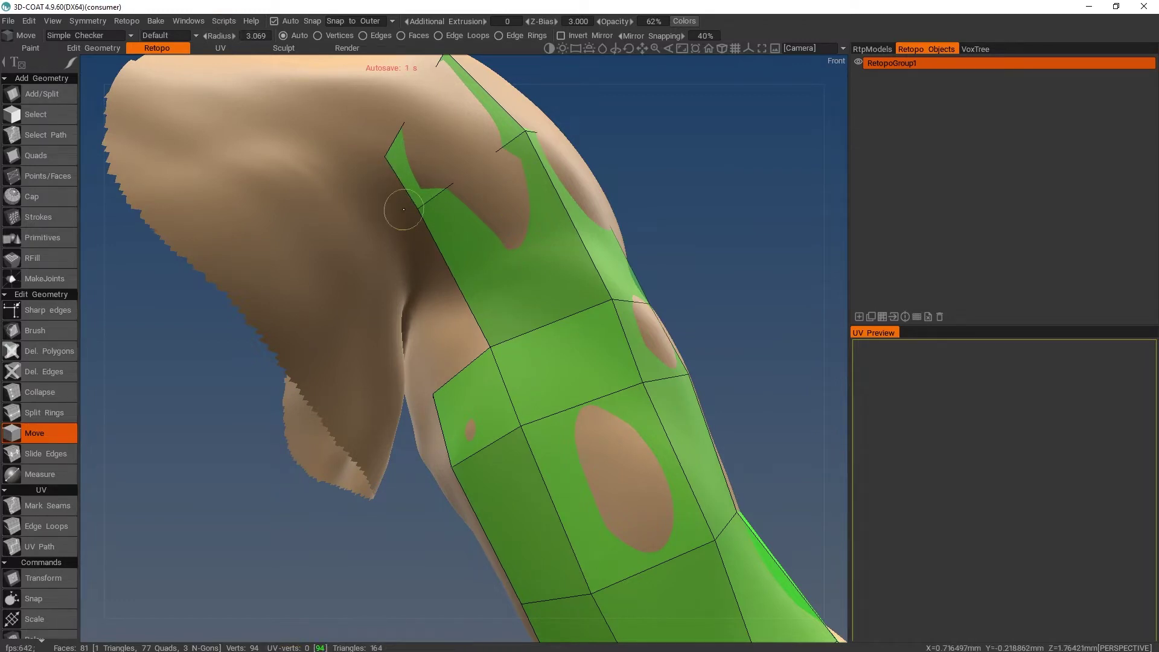
{"action": "right_click_drag", "start_coordinate": [403, 209], "coordinate": [417, 208]}
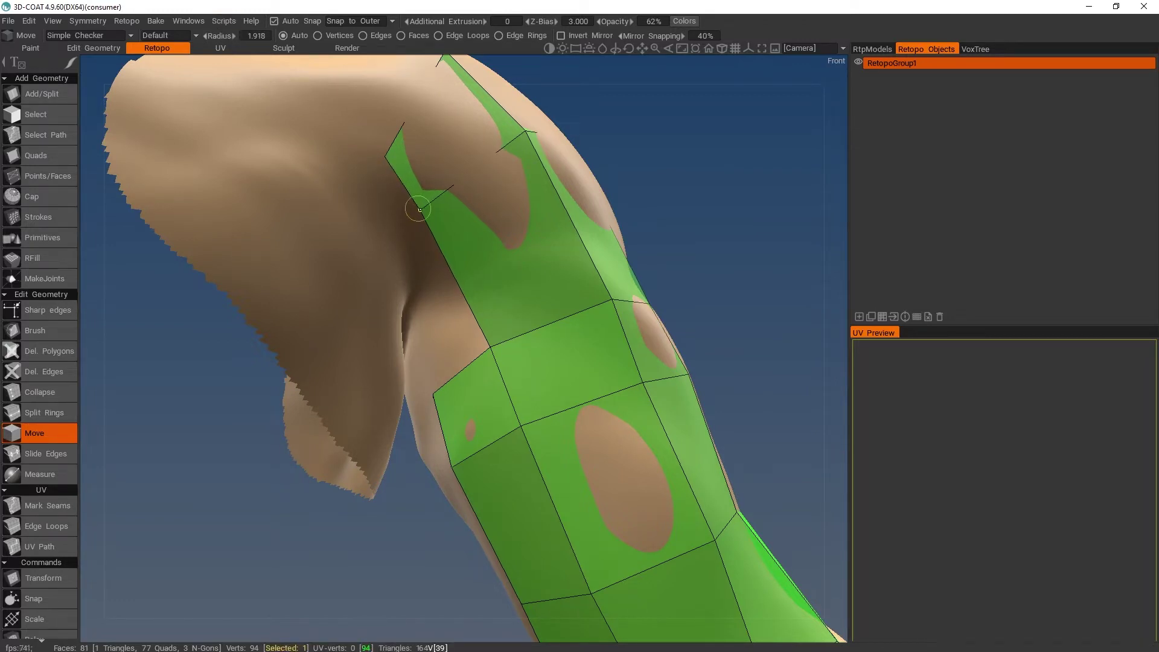
{"action": "left_click_drag", "start_coordinate": [419, 209], "coordinate": [451, 221]}
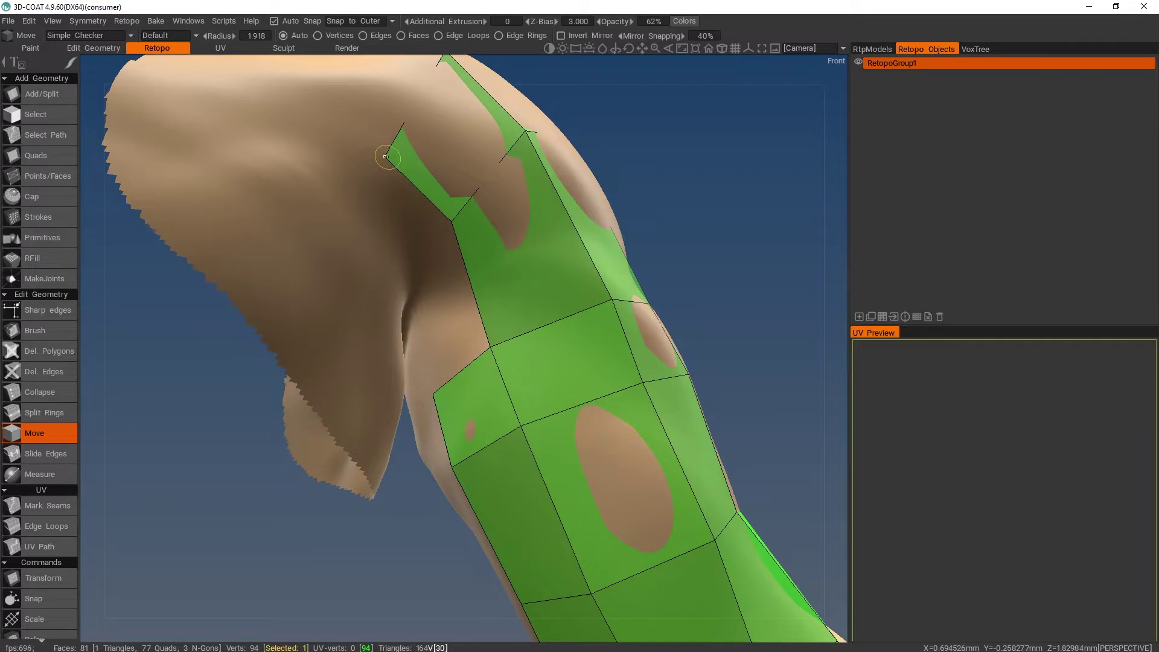
{"action": "left_click_drag", "start_coordinate": [385, 156], "coordinate": [393, 145]}
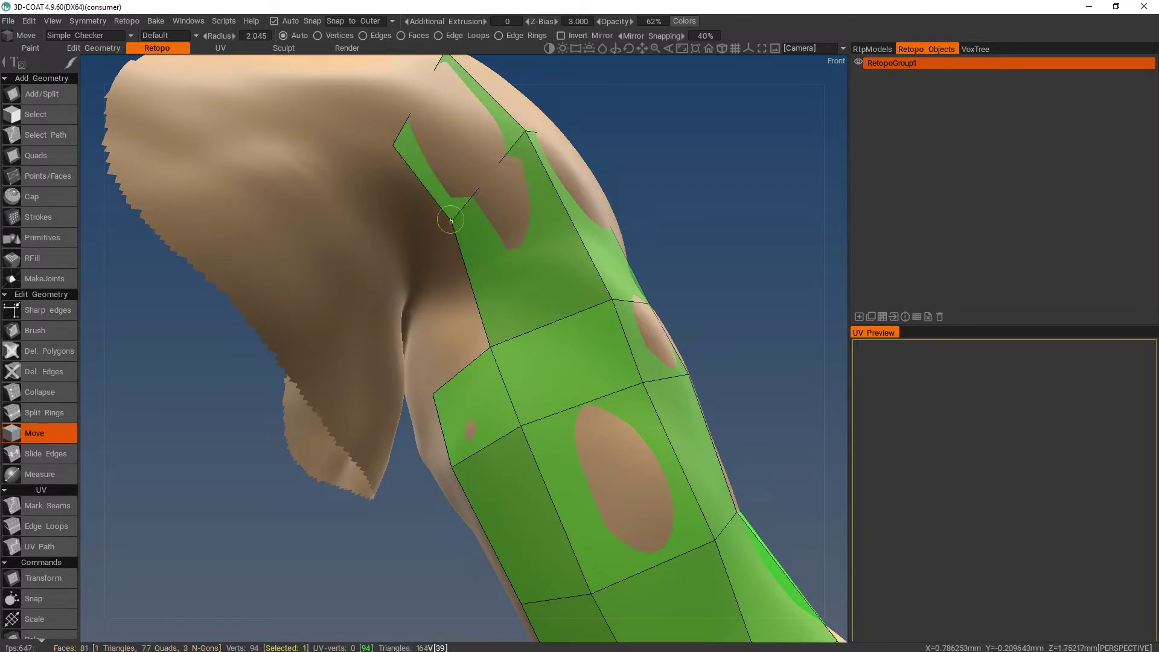
{"action": "left_click_drag", "start_coordinate": [451, 221], "coordinate": [470, 227]}
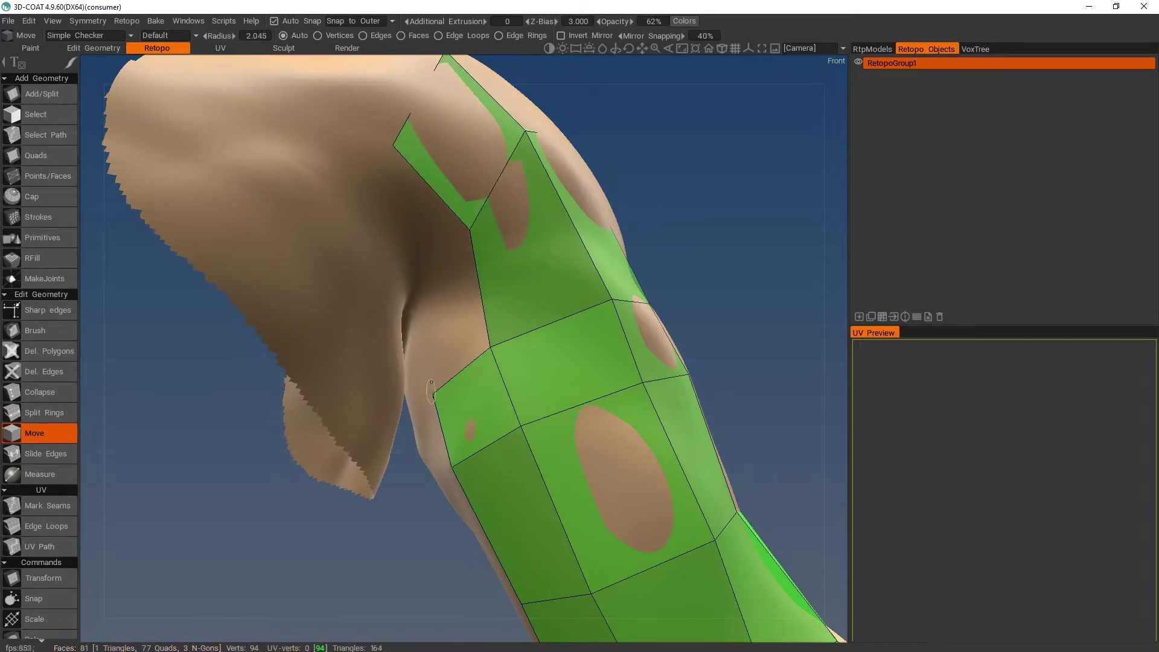
{"action": "left_click_drag", "start_coordinate": [498, 344], "coordinate": [521, 335]}
{"action": "left_click_drag", "start_coordinate": [520, 425], "coordinate": [525, 423]}
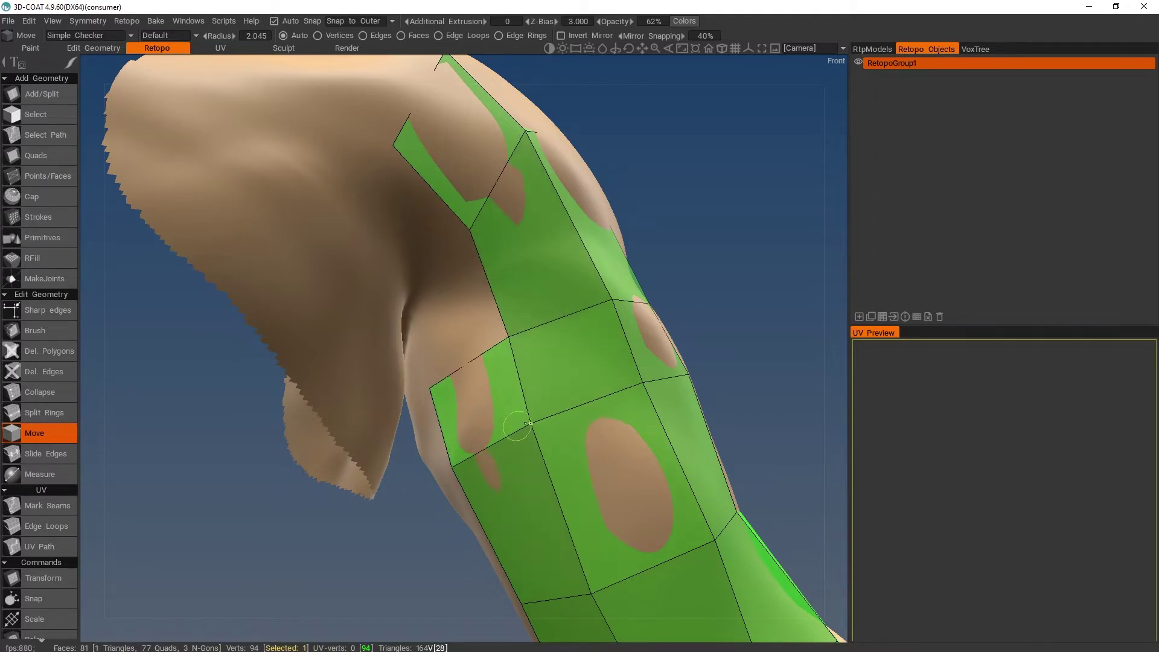
Fill the gap at the front of the armpit with two quads using Points/Faces.
{"action": "left_click", "coordinate": [35, 174]}
{"action": "left_click", "coordinate": [424, 298]}
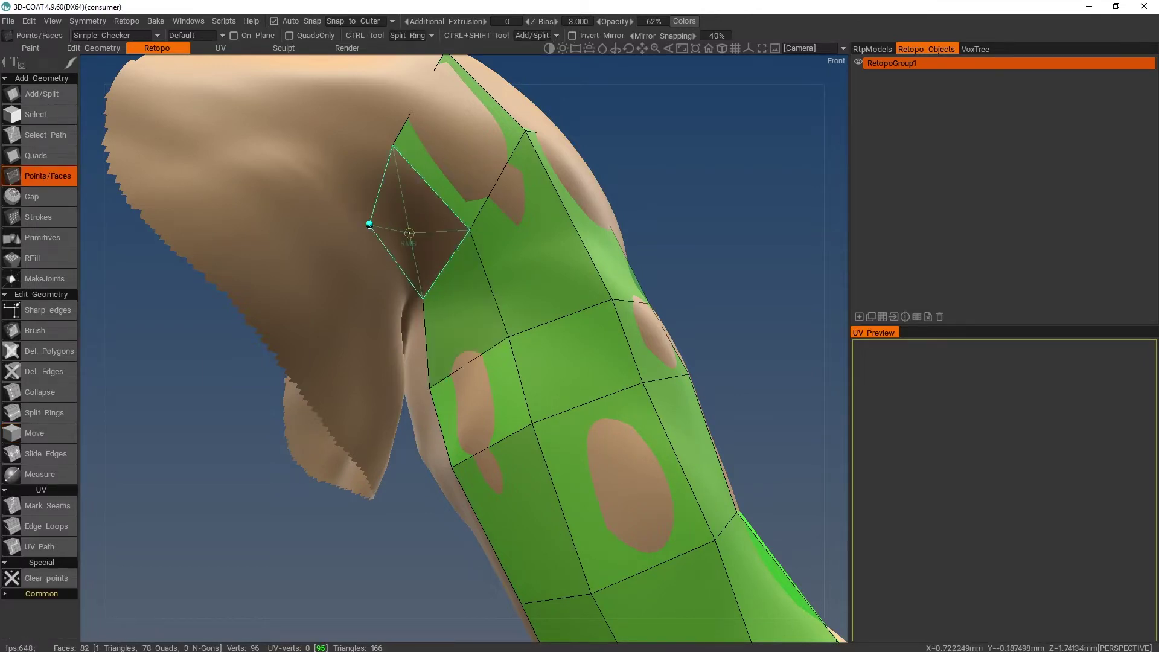
{"action": "left_click", "coordinate": [370, 225]}
Insert an edge ring around the upper arm just below the shoulder with Split Rings.
{"action": "right_click_drag", "start_coordinate": [784, 256], "coordinate": [718, 253], "text": "alt"}
{"action": "left_click_drag", "start_coordinate": [718, 253], "coordinate": [697, 290], "text": "alt"}
{"action": "right_click_drag", "start_coordinate": [698, 289], "coordinate": [697, 315], "text": "alt"}
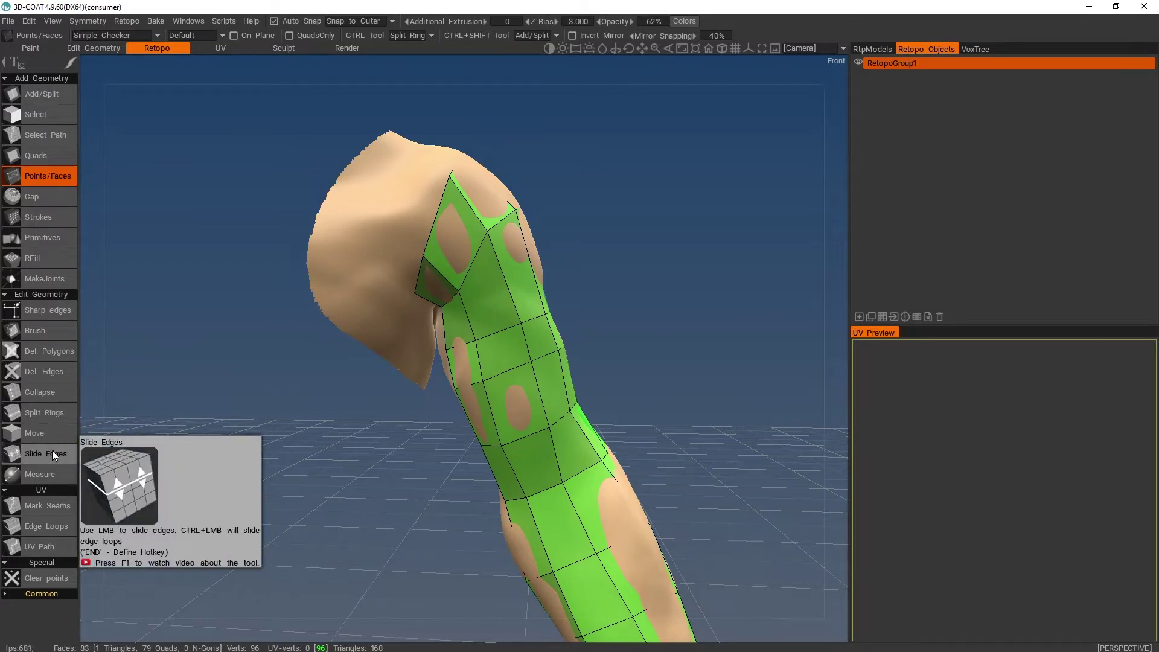
{"action": "left_click", "coordinate": [43, 410]}
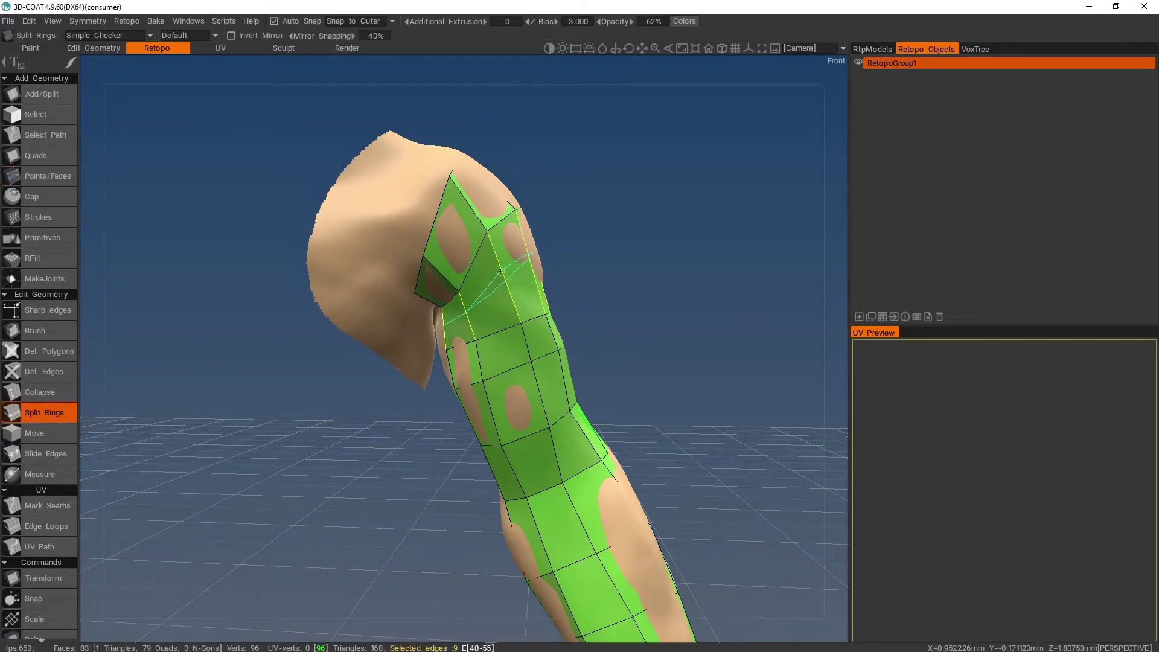
{"action": "left_click", "coordinate": [500, 271]}
Delete the stray triangular polygon hanging below the back of the armpit with Del. Polygons.
{"action": "left_click_drag", "start_coordinate": [658, 270], "coordinate": [397, 280], "text": "alt"}
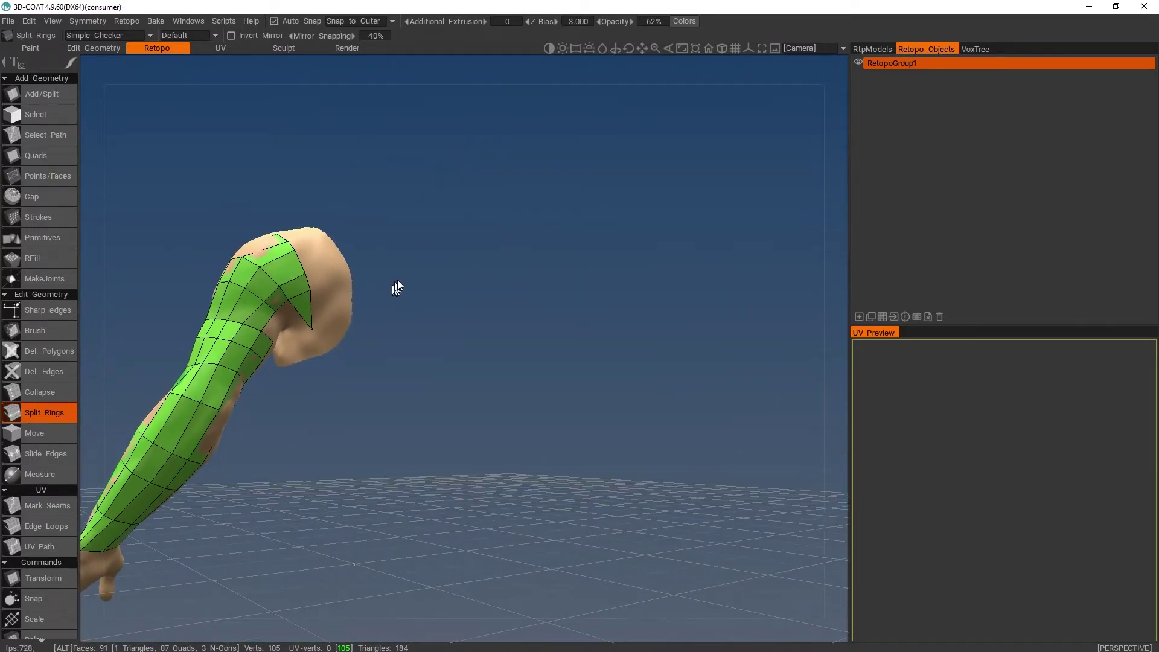
{"action": "middle_click_drag", "start_coordinate": [398, 280], "coordinate": [533, 283], "text": "alt"}
{"action": "right_click_drag", "start_coordinate": [533, 283], "coordinate": [592, 345], "text": "alt"}
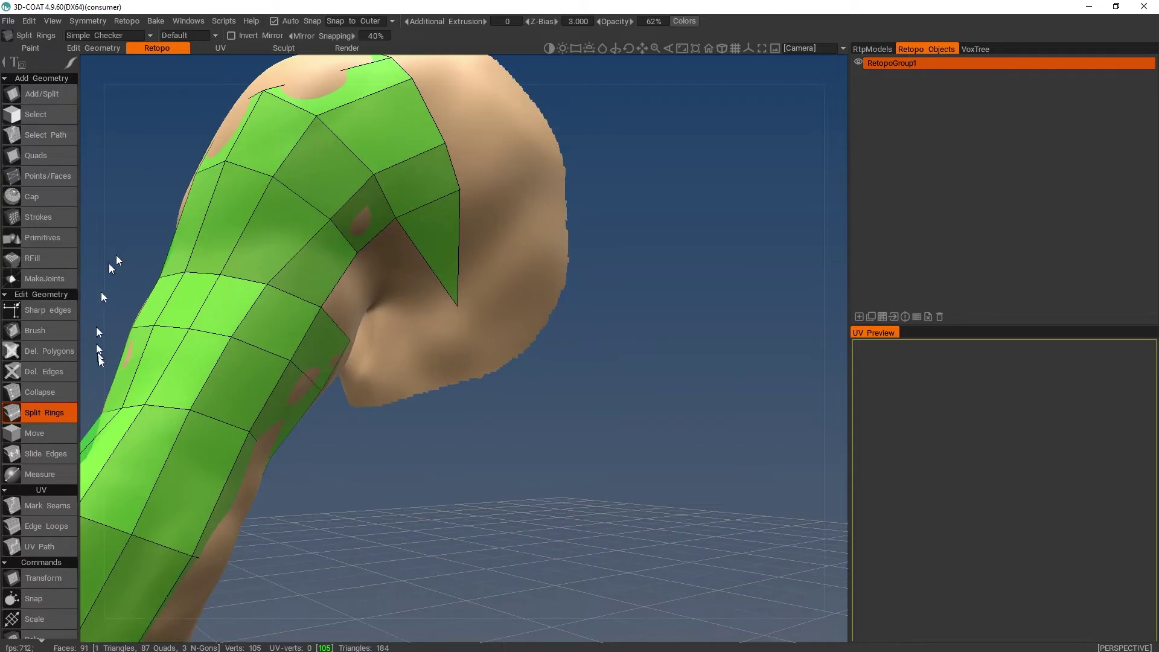
{"action": "left_click", "coordinate": [48, 350]}
{"action": "left_click", "coordinate": [433, 242]}
{"action": "mouse_move", "coordinate": [433, 243]}
{"action": "left_mouse_down", "text": "alt"}
{"action": "mouse_move", "coordinate": [622, 299]}
{"action": "mouse_move", "coordinate": [417, 330]}
{"action": "left_mouse_up", "text": "alt"}
Fill the gap at the back of the armpit with quads using Points/Faces, closing the mesh down to the inner arm.
{"action": "left_click", "coordinate": [49, 176]}
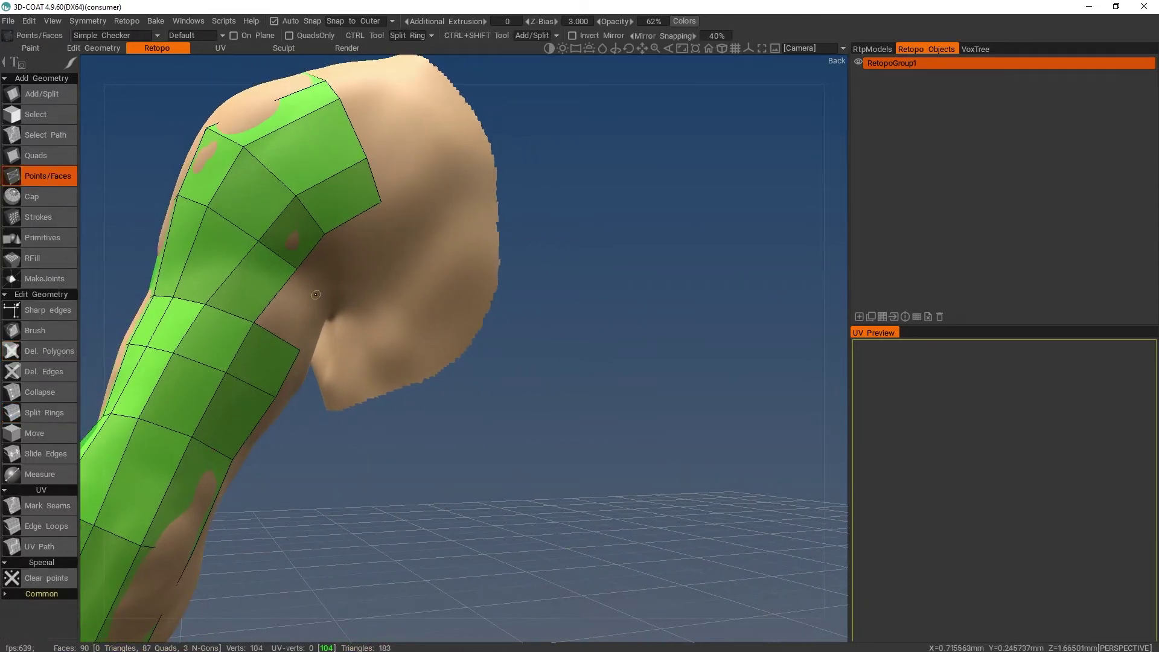
{"action": "left_click", "coordinate": [289, 316]}
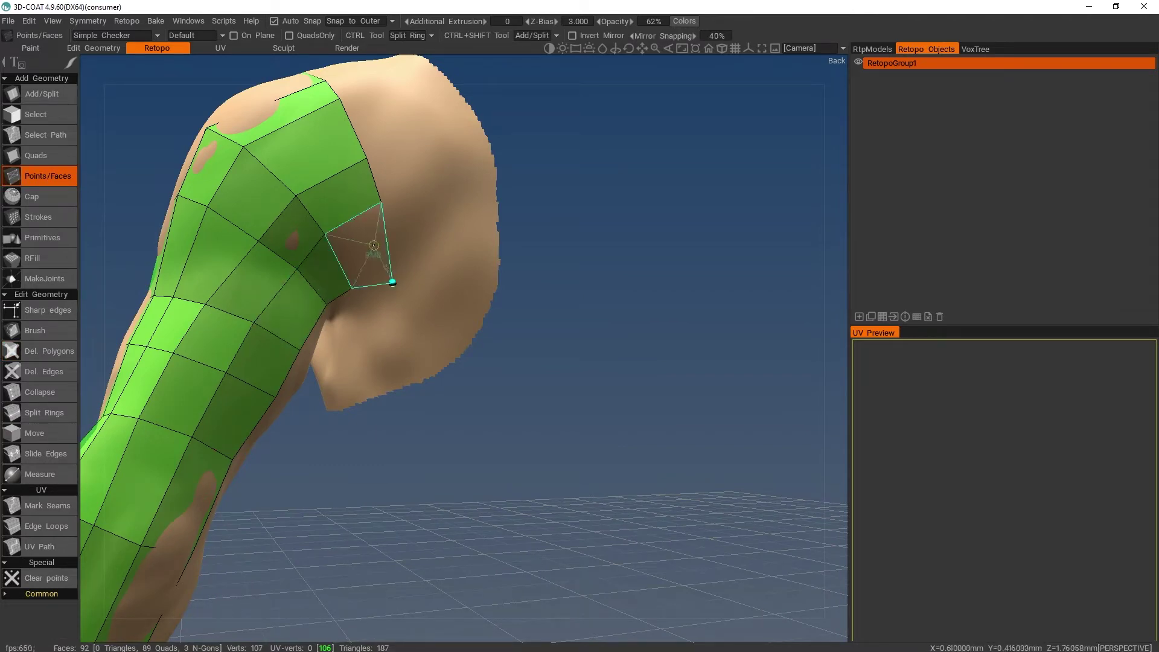
{"action": "left_click", "coordinate": [373, 245]}
Insert extra edge rings around the arm just below the elbow with Split Rings.
{"action": "left_click_drag", "start_coordinate": [597, 362], "coordinate": [518, 393], "text": "alt"}
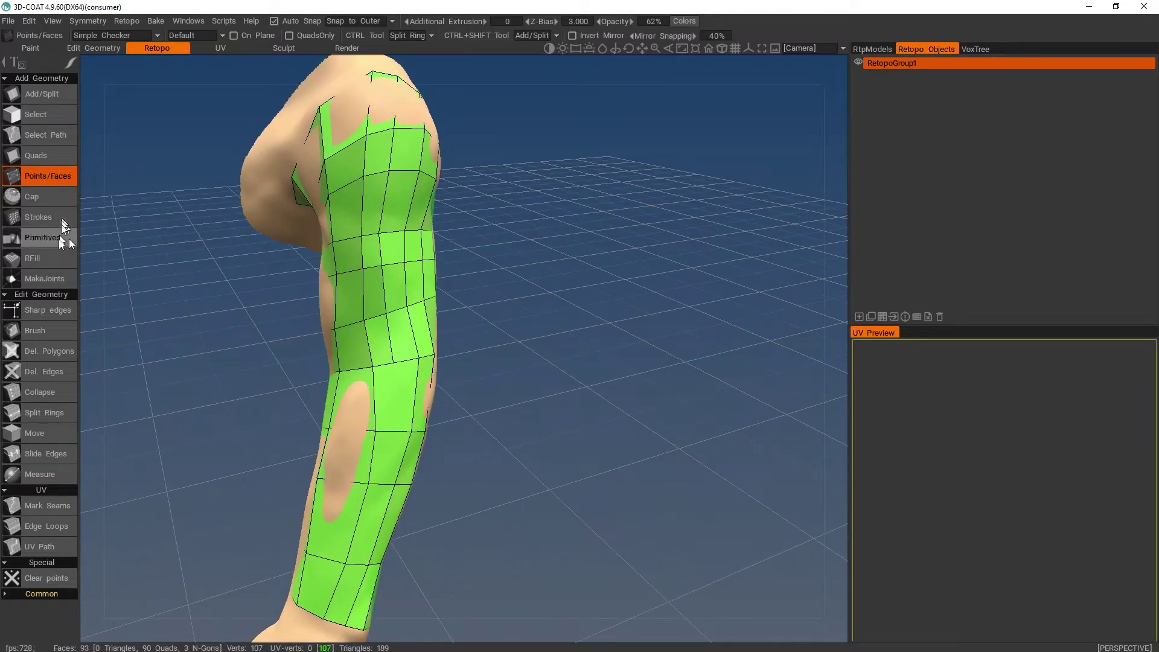
{"action": "left_click", "coordinate": [51, 412]}
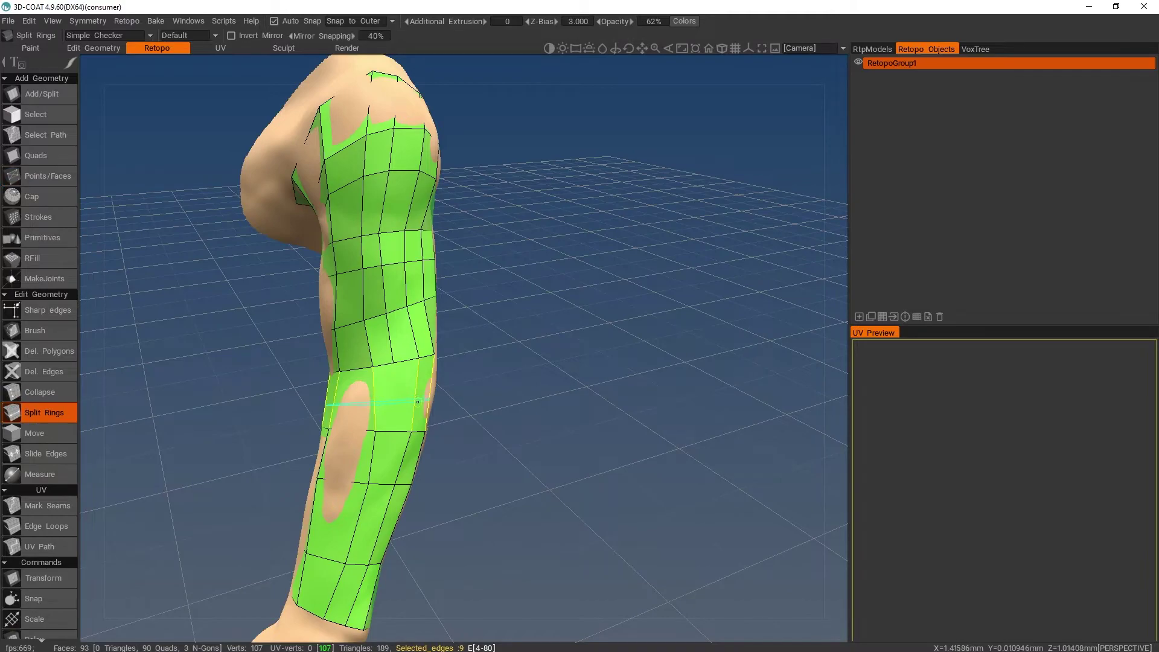
{"action": "left_click", "coordinate": [417, 401]}
{"action": "mouse_move", "coordinate": [556, 411]}
{"action": "left_mouse_down", "text": "alt"}
{"action": "mouse_move", "coordinate": [635, 371]}
{"action": "mouse_move", "coordinate": [668, 396]}
{"action": "mouse_move", "coordinate": [655, 400]}
{"action": "mouse_move", "coordinate": [721, 398]}
{"action": "mouse_move", "coordinate": [554, 403]}
{"action": "left_mouse_up", "text": "alt"}
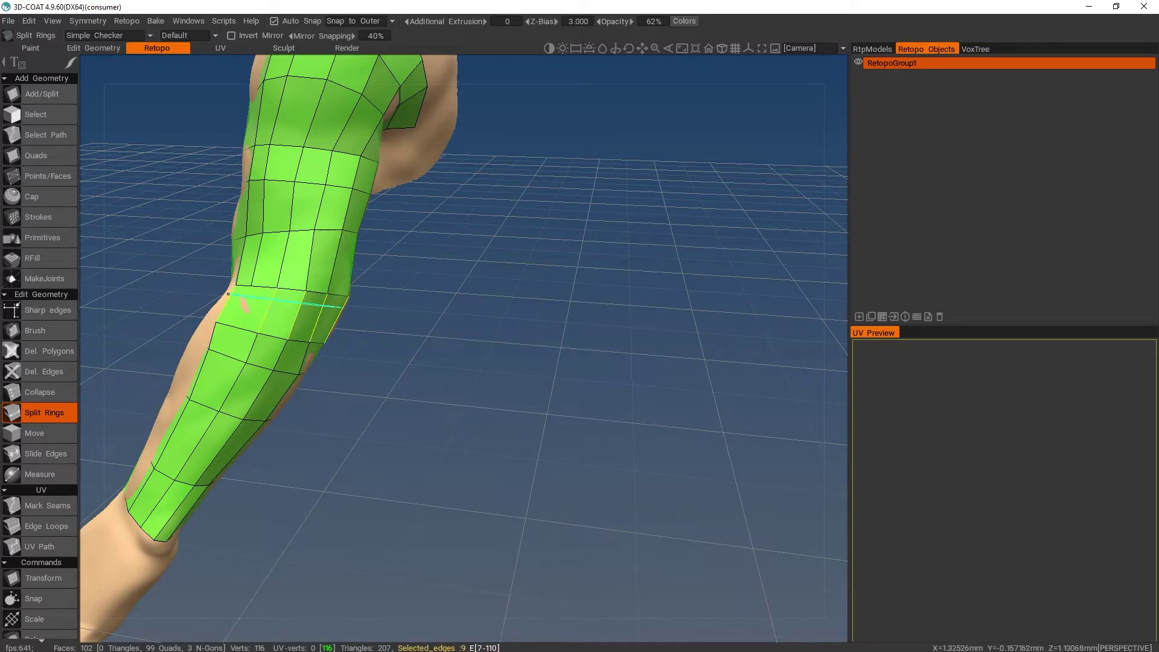
{"action": "left_click", "coordinate": [297, 313]}
Subdivide the whole retopology mesh of the arm once.
{"action": "right_click_drag", "start_coordinate": [469, 349], "coordinate": [480, 336], "text": "alt"}
{"action": "left_click_drag", "start_coordinate": [480, 336], "coordinate": [669, 356], "text": "alt"}
{"action": "scroll", "coordinate": [588, 349], "scroll_direction": "up", "scroll_amount": 3}
{"action": "left_click", "coordinate": [587, 349]}
{"action": "left_click", "coordinate": [921, 315]}
{"action": "scroll", "coordinate": [735, 353], "scroll_direction": "up", "scroll_amount": 3}
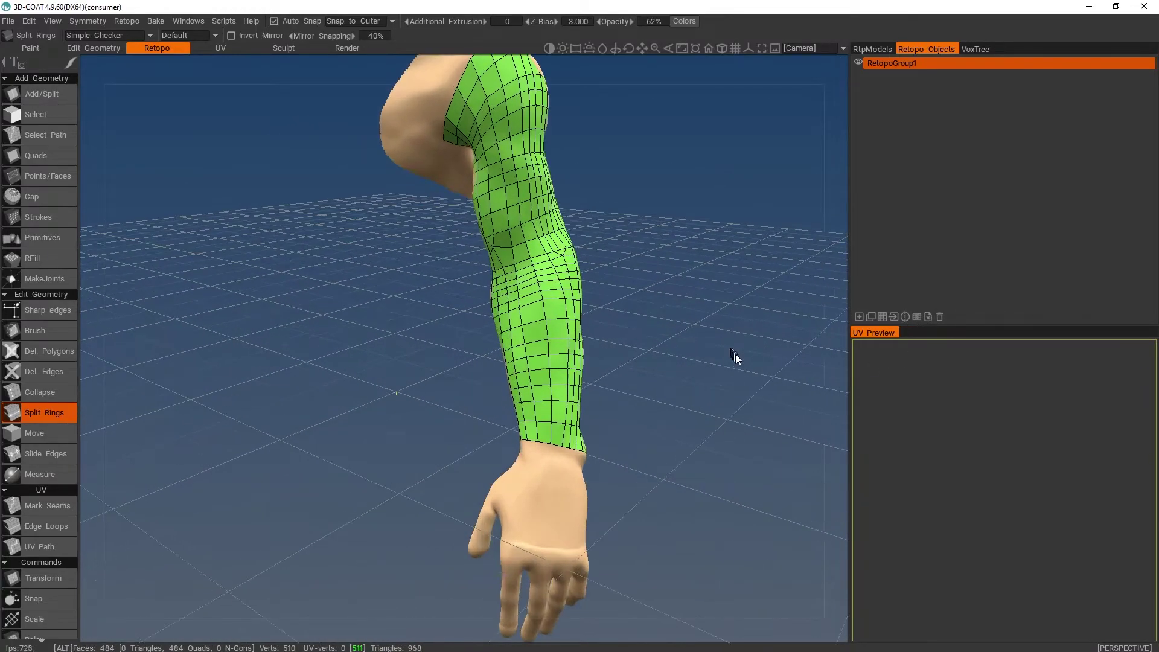
Delete the surplus edge loop around the upper arm just below the shoulder and armpit with Del. Edges.
{"action": "left_click_drag", "start_coordinate": [564, 356], "coordinate": [621, 335], "text": "alt"}
{"action": "middle_click_drag", "start_coordinate": [636, 342], "coordinate": [650, 408], "text": "alt"}
{"action": "right_click_drag", "start_coordinate": [647, 394], "coordinate": [704, 370]}
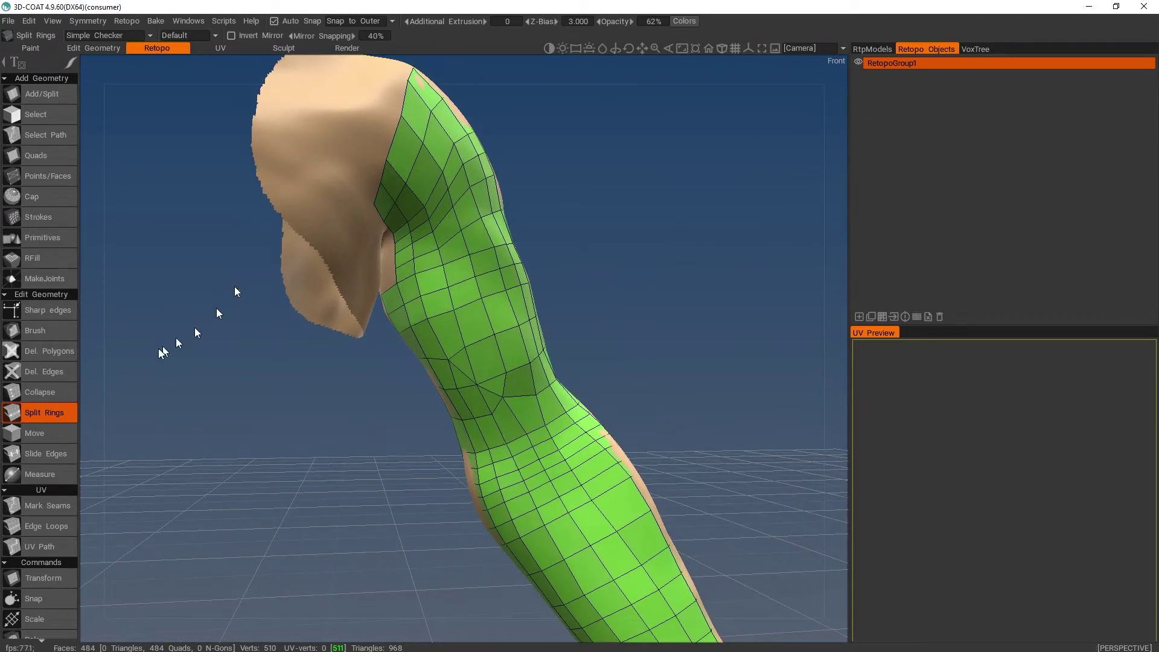
{"action": "left_click", "coordinate": [64, 370]}
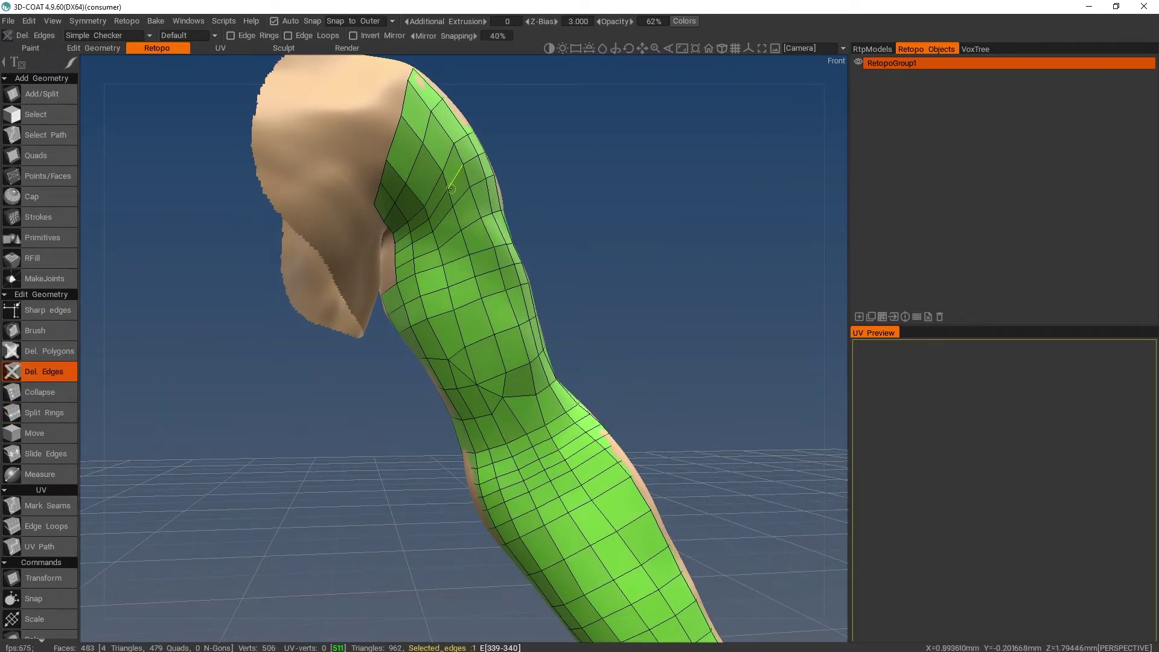
{"action": "left_click", "coordinate": [431, 204], "text": "ctrl"}
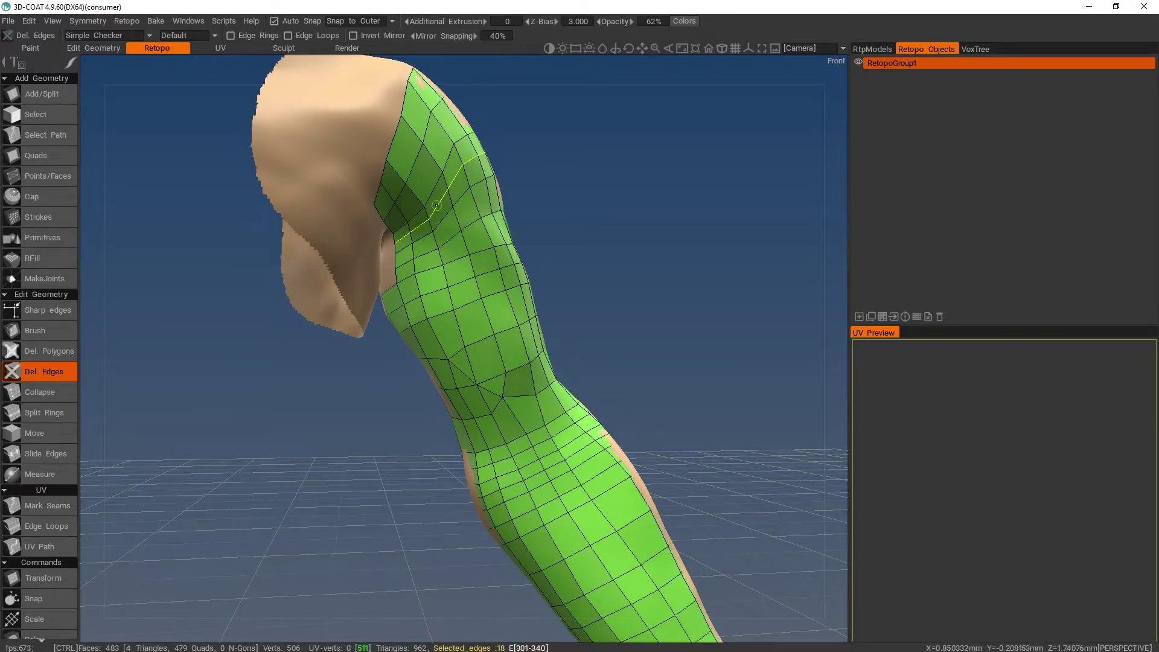
{"action": "left_click", "coordinate": [438, 204], "text": "ctrl"}
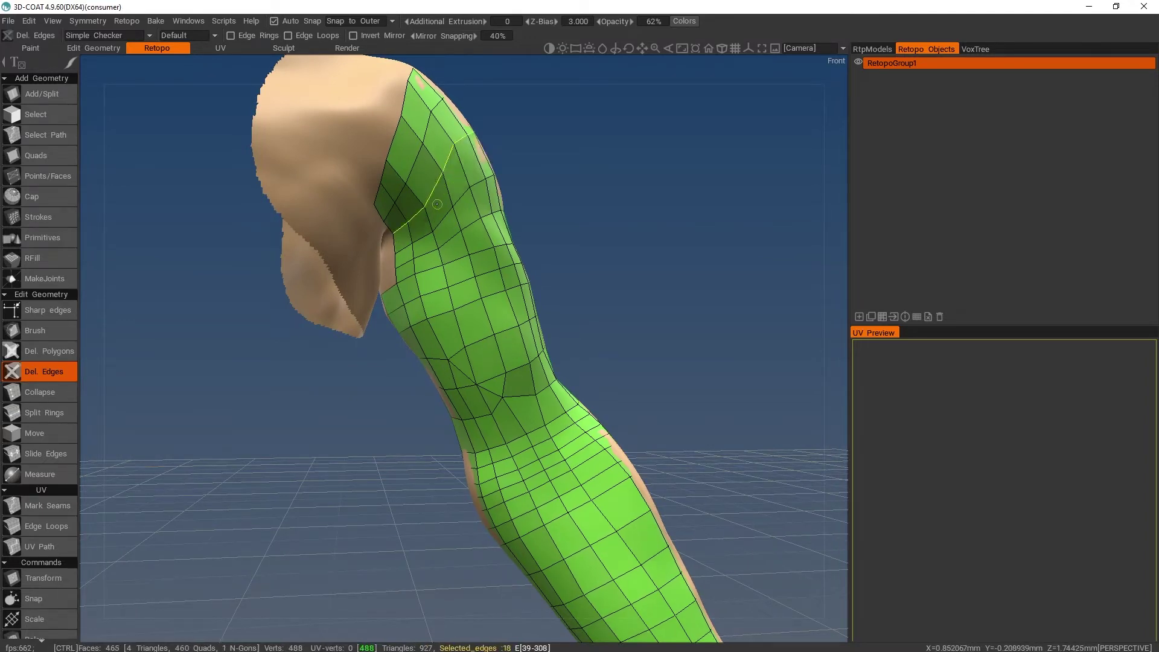
Delete two of the tightly spaced edge loops around the forearm just below the elbow.
{"action": "right_click_drag", "start_coordinate": [633, 255], "coordinate": [670, 263], "text": "alt"}
{"action": "middle_click_drag", "start_coordinate": [670, 263], "coordinate": [612, 172], "text": "alt"}
{"action": "right_click_drag", "start_coordinate": [613, 177], "coordinate": [616, 207], "text": "alt"}
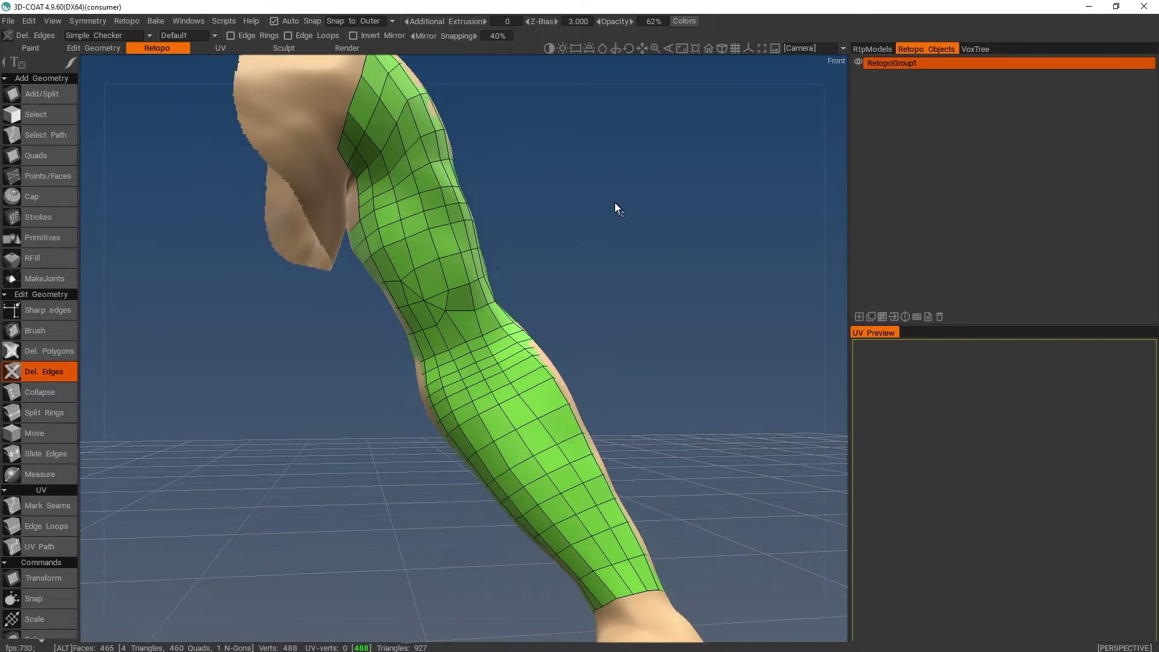
{"action": "left_click", "coordinate": [513, 384], "text": "ctrl"}
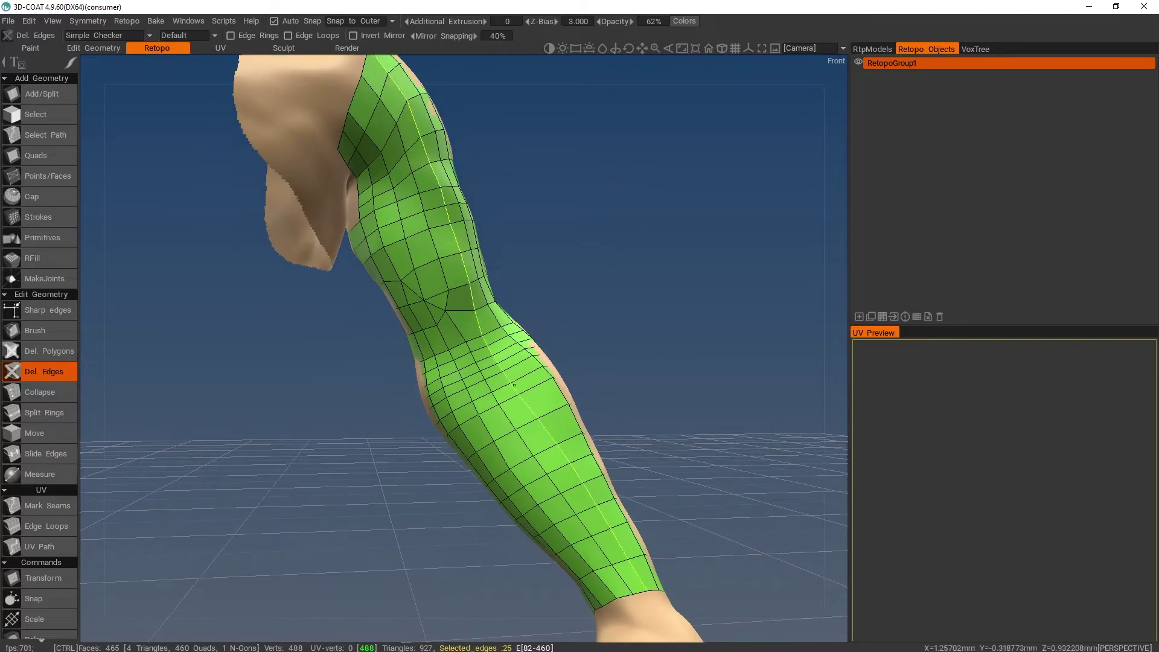
{"action": "left_click", "coordinate": [484, 357]}
Examine the spacing of the edge loops around the elbow and upper arm with Slide Edges active.
{"action": "right_click_drag", "start_coordinate": [742, 349], "coordinate": [724, 360], "text": "alt"}
{"action": "left_click_drag", "start_coordinate": [706, 362], "coordinate": [683, 384], "text": "alt"}
{"action": "middle_click_drag", "start_coordinate": [683, 383], "coordinate": [705, 332], "text": "alt"}
{"action": "right_click_drag", "start_coordinate": [705, 331], "coordinate": [580, 379], "text": "alt"}
{"action": "middle_click_drag", "start_coordinate": [590, 366], "coordinate": [642, 315], "text": "alt"}
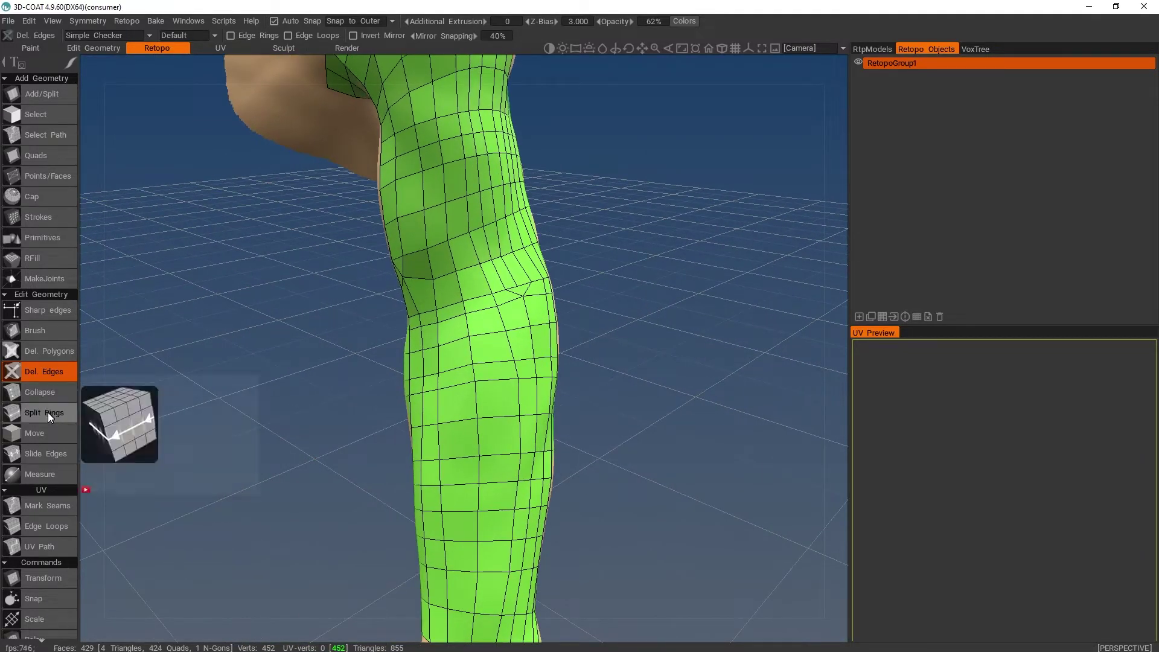
{"action": "left_click", "coordinate": [45, 453]}
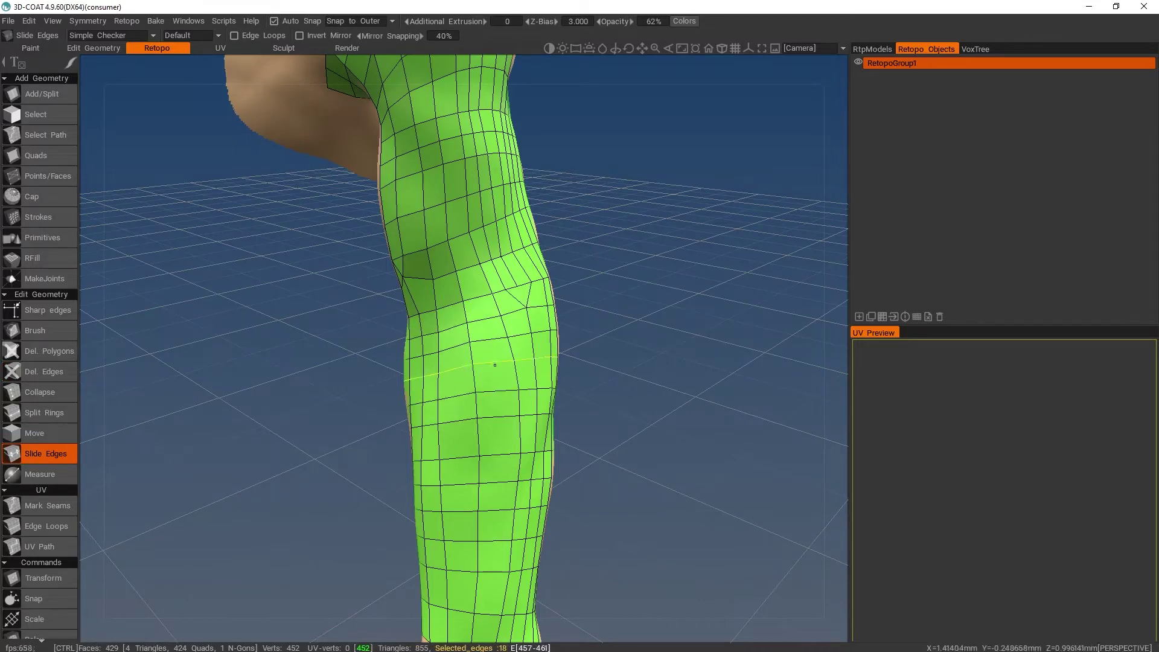
{"action": "right_click_drag", "start_coordinate": [597, 451], "coordinate": [615, 424], "text": "alt"}
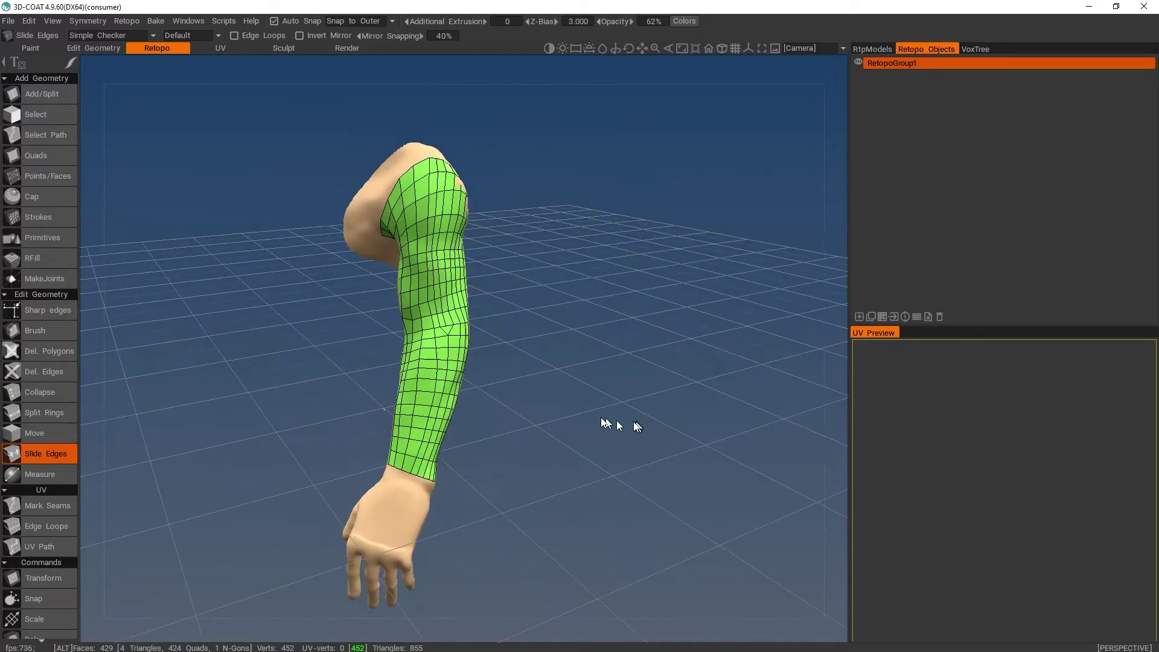
{"action": "left_click_drag", "start_coordinate": [615, 424], "coordinate": [629, 371], "text": "alt"}
{"action": "right_click_drag", "start_coordinate": [629, 370], "coordinate": [650, 440], "text": "alt"}
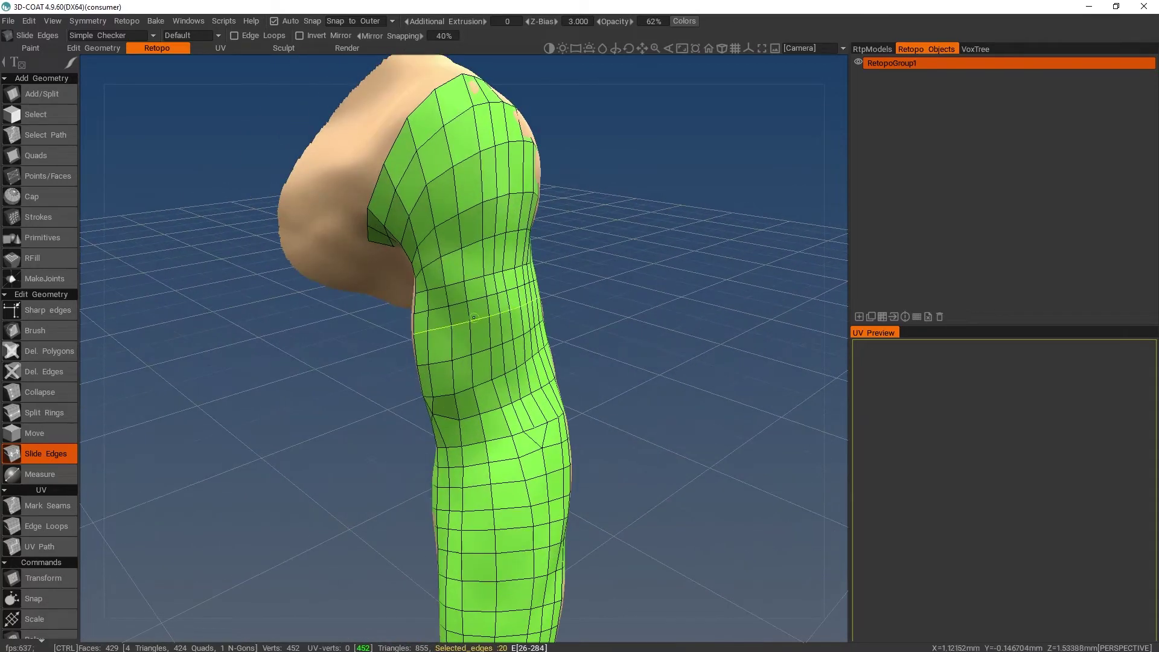
Delete the two diagonal edges that form triangles at the front of the elbow with Del. Edges.
{"action": "left_click_drag", "start_coordinate": [643, 368], "coordinate": [750, 333], "text": "alt"}
{"action": "right_click_drag", "start_coordinate": [750, 334], "coordinate": [669, 335], "text": "alt"}
{"action": "middle_click_drag", "start_coordinate": [668, 335], "coordinate": [612, 381], "text": "alt"}
{"action": "right_click_drag", "start_coordinate": [612, 380], "coordinate": [627, 363], "text": "alt"}
{"action": "mouse_move", "coordinate": [627, 363]}
{"action": "left_mouse_down", "text": "alt"}
{"action": "mouse_move", "coordinate": [664, 363]}
{"action": "mouse_move", "coordinate": [649, 349]}
{"action": "mouse_move", "coordinate": [643, 359]}
{"action": "left_mouse_up", "text": "alt"}
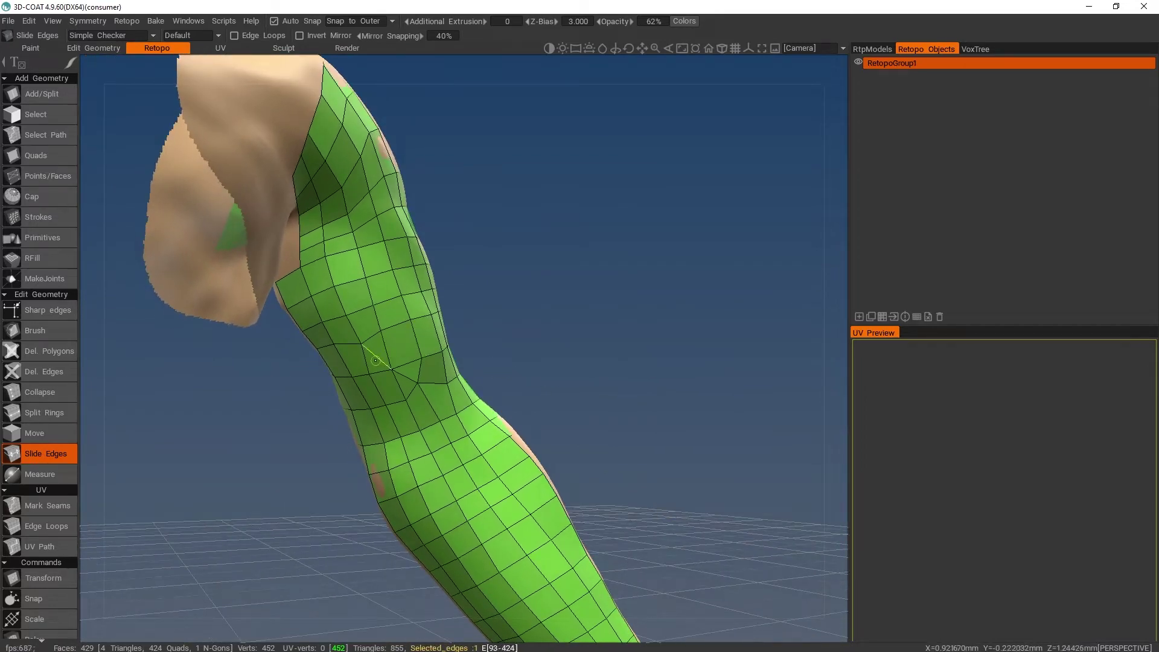
{"action": "left_click", "coordinate": [32, 370]}
{"action": "left_click", "coordinate": [376, 361]}
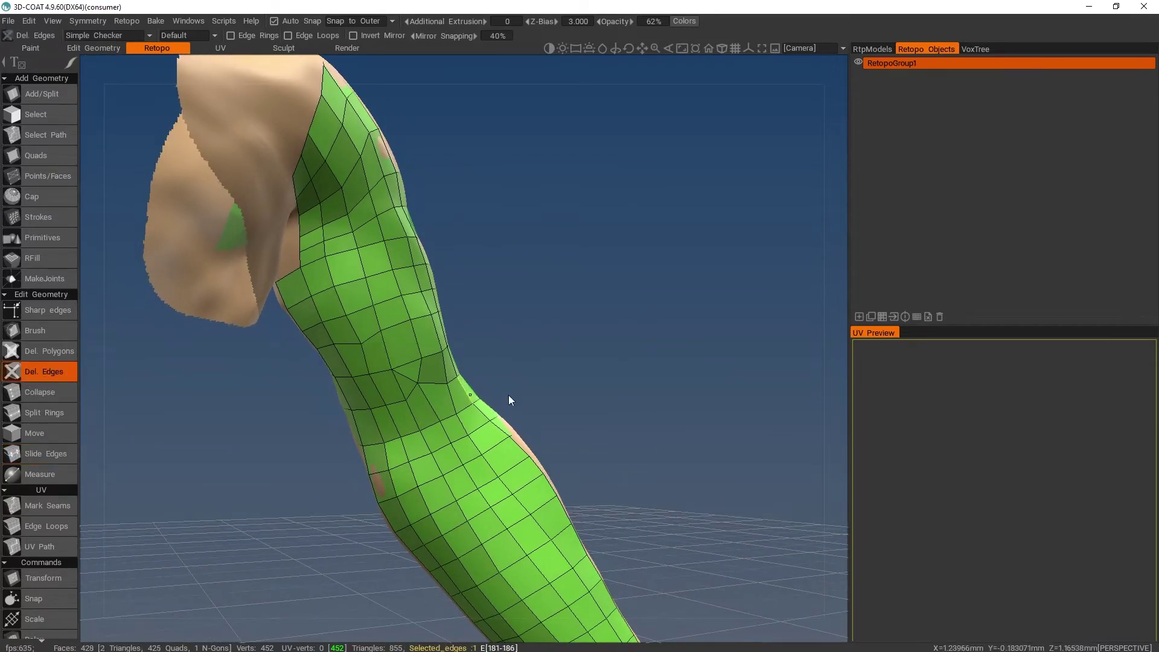
{"action": "middle_click_drag", "start_coordinate": [585, 355], "coordinate": [605, 325], "text": "alt"}
{"action": "right_click_drag", "start_coordinate": [605, 325], "coordinate": [623, 350], "text": "alt"}
{"action": "middle_click_drag", "start_coordinate": [623, 351], "coordinate": [745, 365], "text": "alt"}
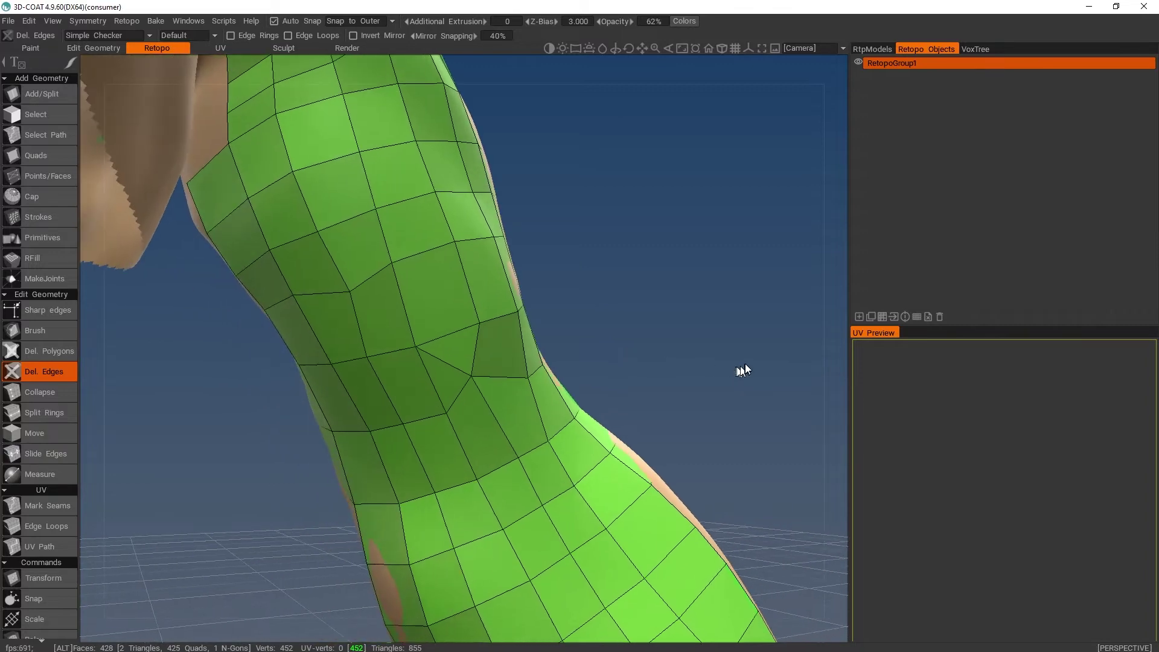
{"action": "left_click", "coordinate": [443, 362]}
Delete one of the crowded lengthwise edge lines down the outer upper arm from the shoulder to the elbow.
{"action": "right_click_drag", "start_coordinate": [676, 374], "coordinate": [647, 335], "text": "alt"}
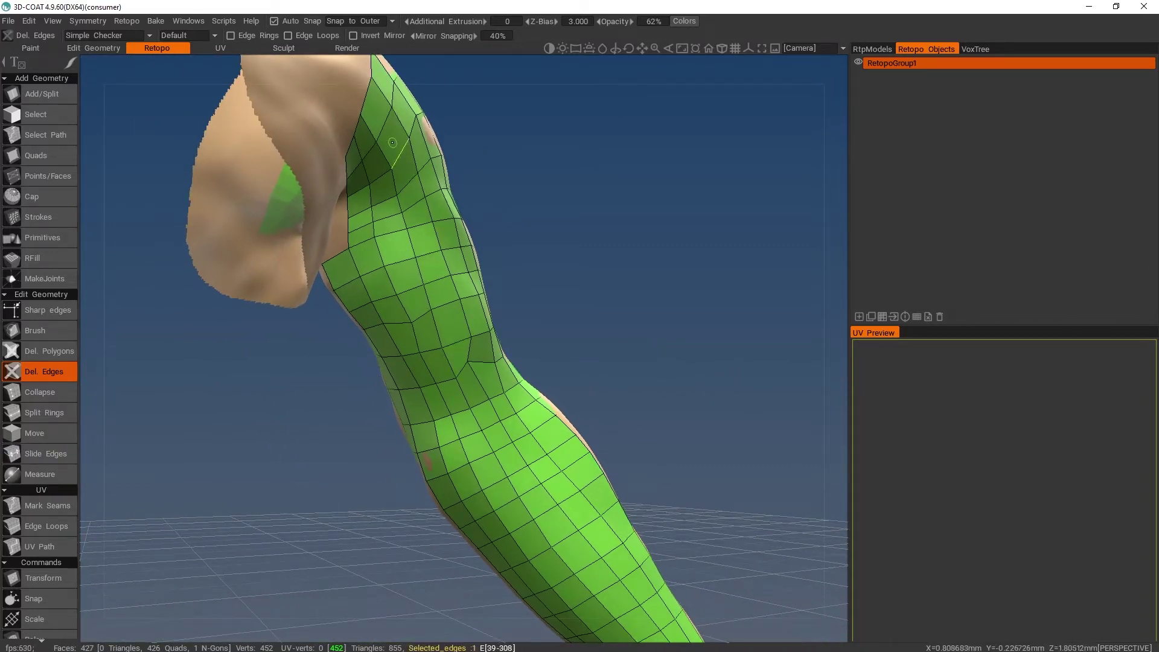
{"action": "left_click_drag", "start_coordinate": [545, 334], "coordinate": [485, 361], "text": "alt"}
{"action": "right_click_drag", "start_coordinate": [484, 360], "coordinate": [543, 362], "text": "alt"}
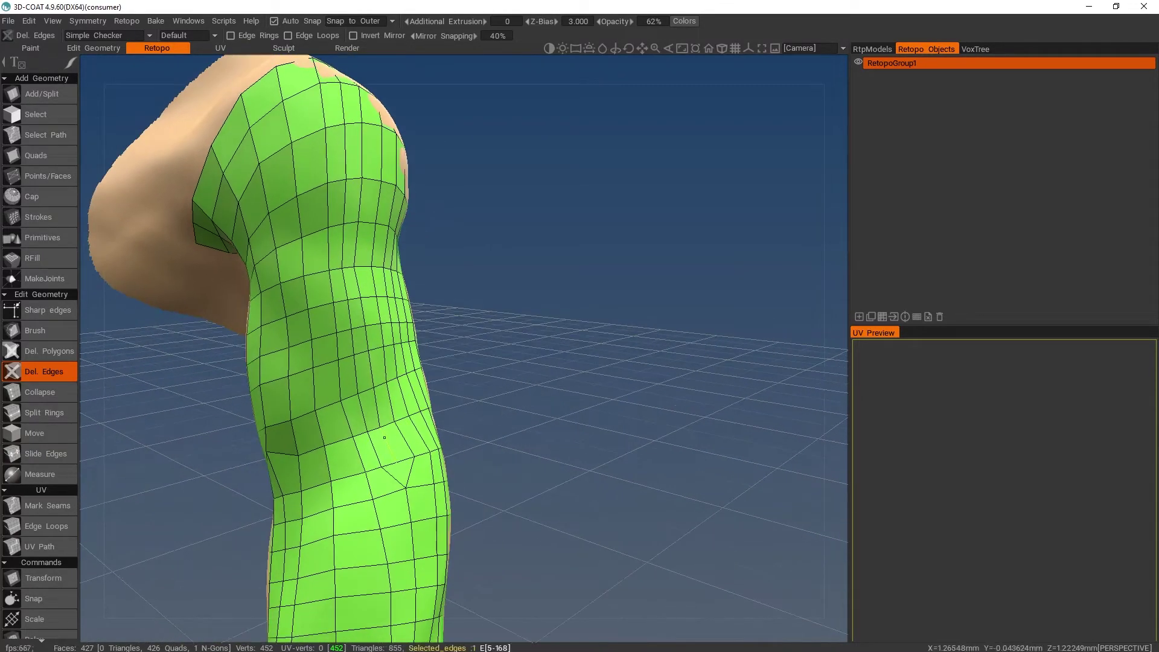
{"action": "left_click", "coordinate": [385, 437], "text": "shift"}
{"action": "right_click_drag", "start_coordinate": [606, 389], "coordinate": [584, 404], "text": "alt"}
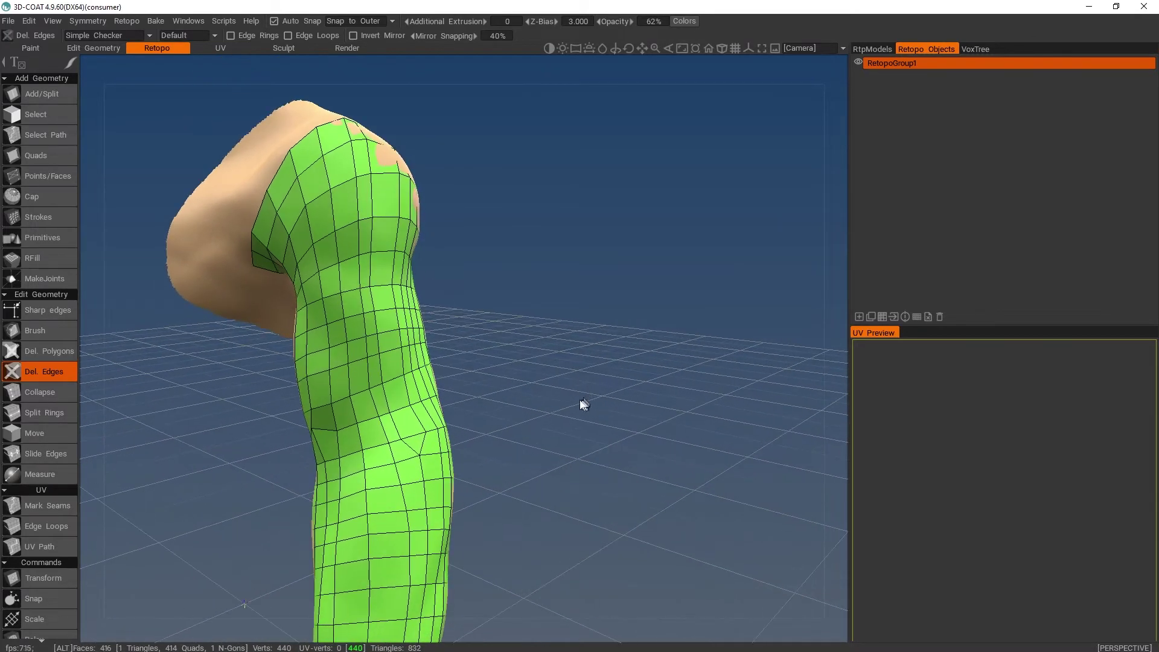
Reposition the uneven vertices at the inner bend of the elbow with the Move tool to even out the edge flow.
{"action": "left_click", "coordinate": [24, 454]}
{"action": "key", "text": "ctrl"}
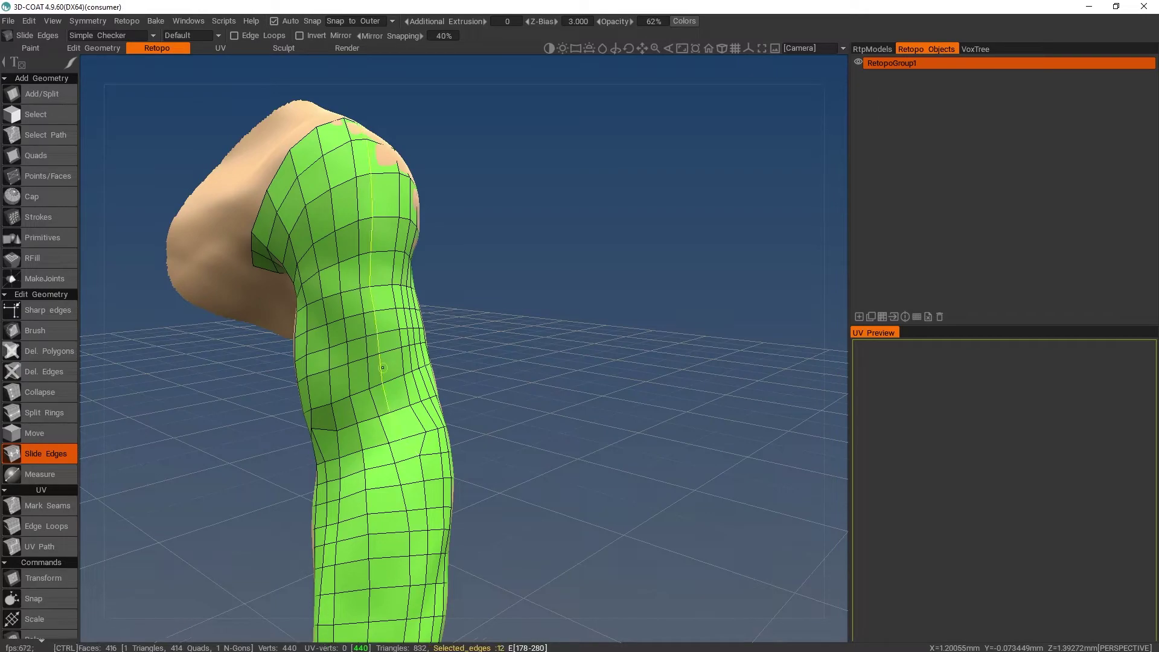
{"action": "left_click_drag", "start_coordinate": [392, 368], "coordinate": [545, 335], "text": "alt"}
{"action": "right_click_drag", "start_coordinate": [545, 335], "coordinate": [543, 365], "text": "alt"}
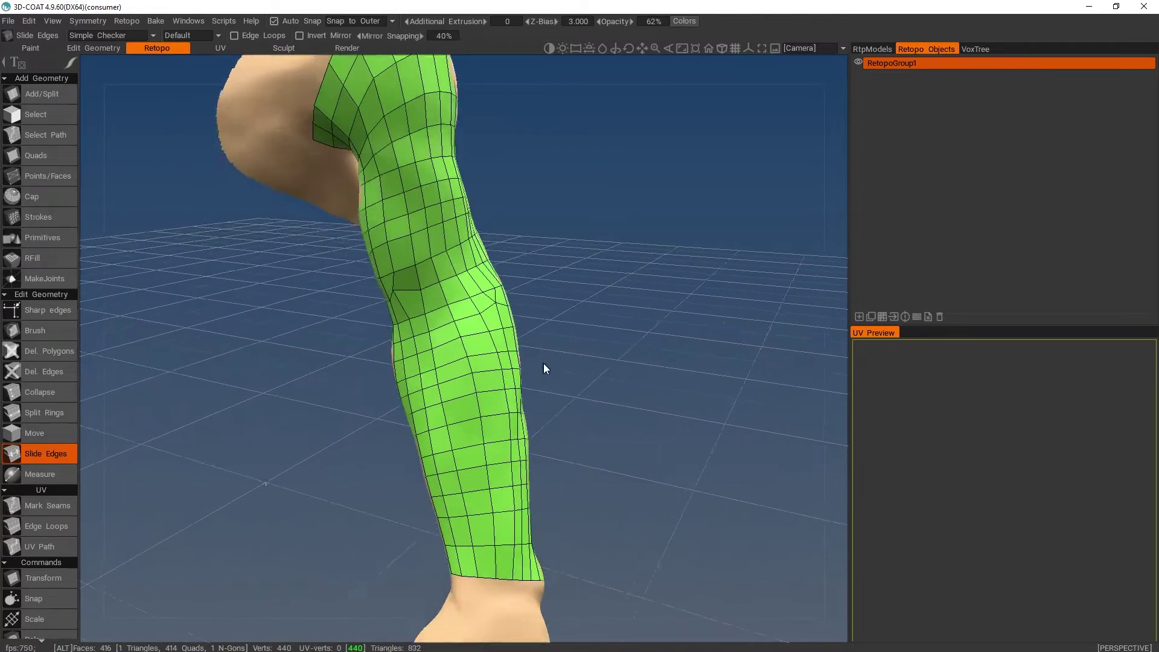
{"action": "left_click_drag", "start_coordinate": [543, 365], "coordinate": [611, 322], "text": "alt"}
{"action": "right_click_drag", "start_coordinate": [611, 322], "coordinate": [616, 368], "text": "alt"}
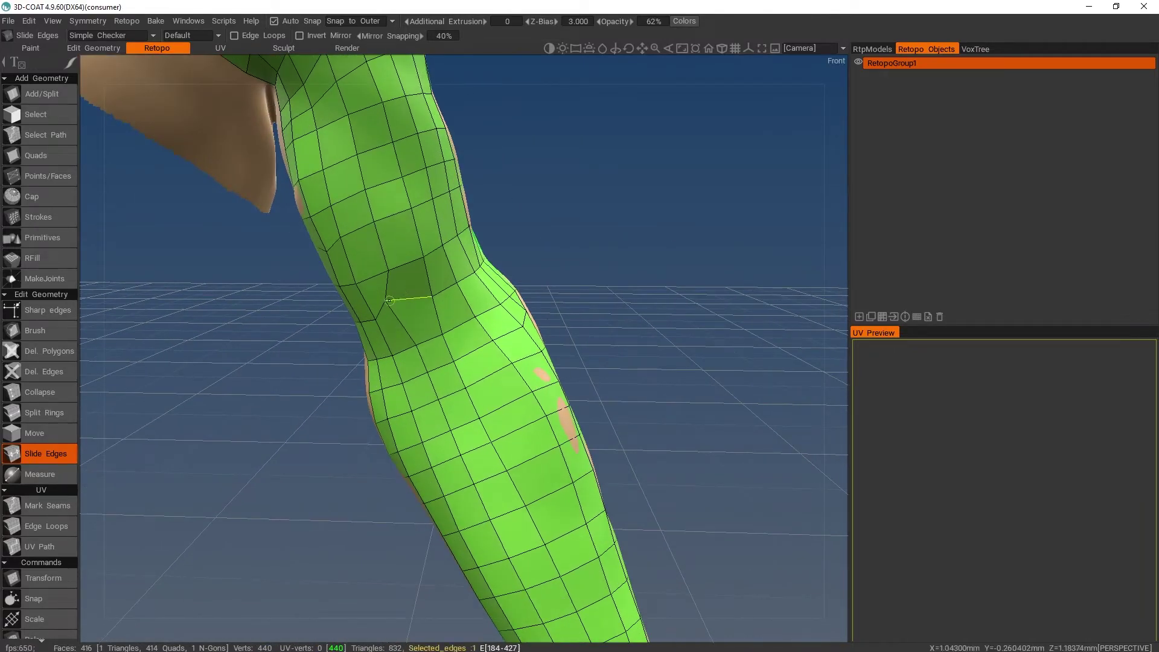
{"action": "key", "text": "space"}
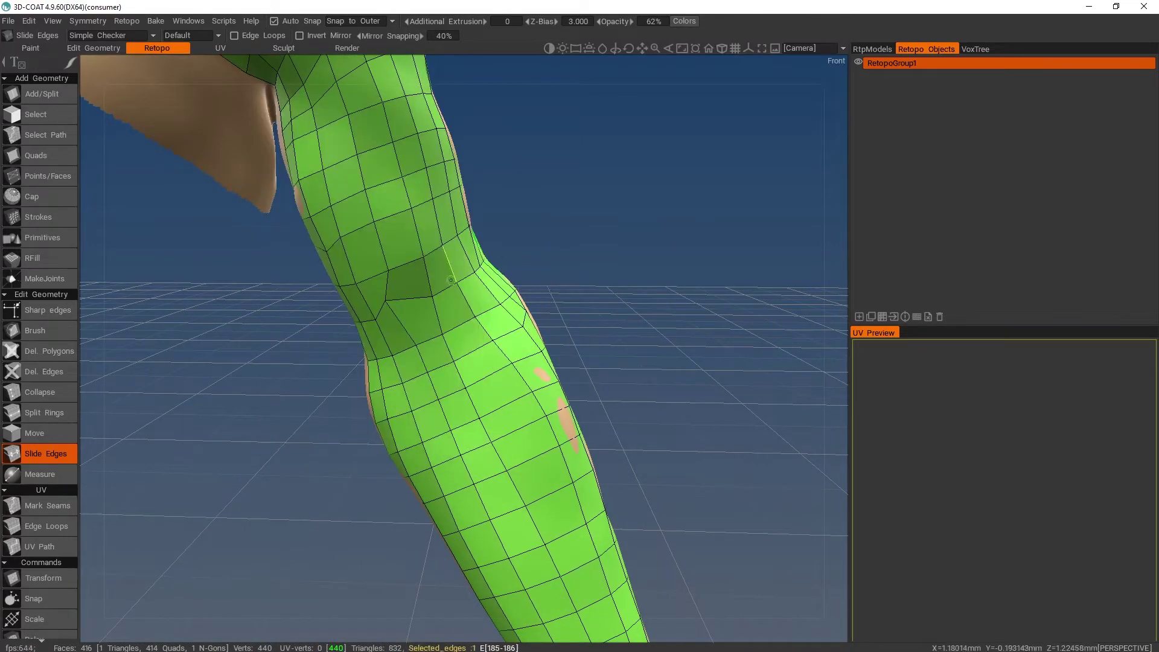
{"action": "key", "text": "space"}
{"action": "left_click", "coordinate": [531, 265]}
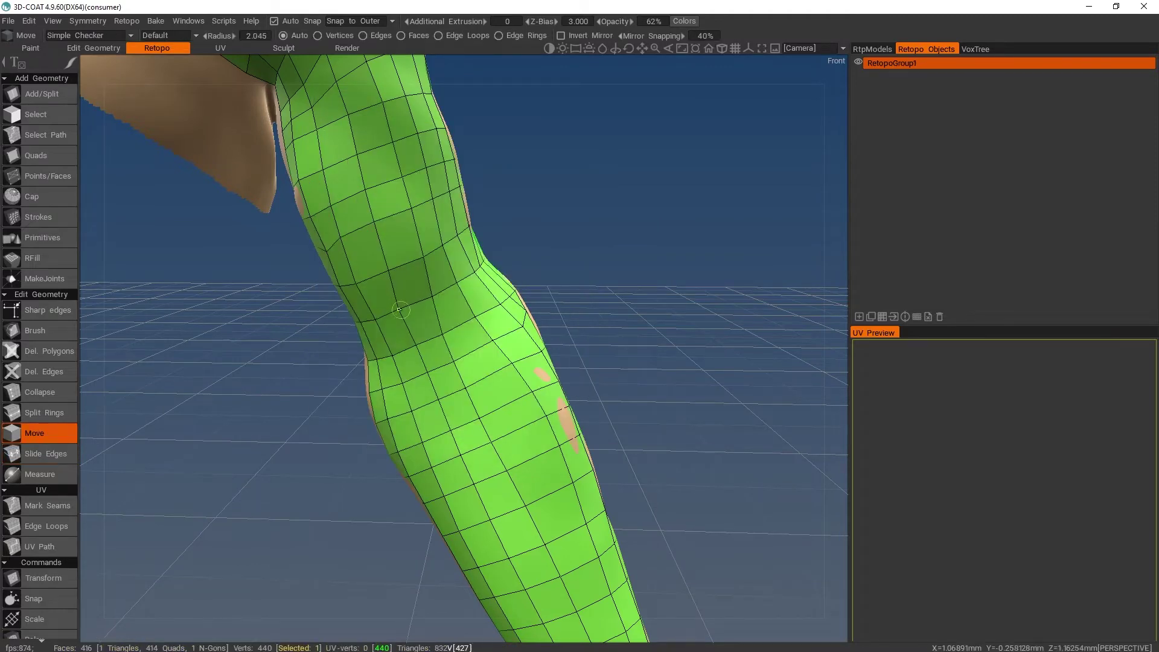
Examine the edge flow of the retopo mesh around the upper arm, elbow and forearm from several angles.
{"action": "right_click_drag", "start_coordinate": [569, 362], "coordinate": [605, 292], "text": "alt"}
{"action": "left_click_drag", "start_coordinate": [606, 292], "coordinate": [578, 279], "text": "alt"}
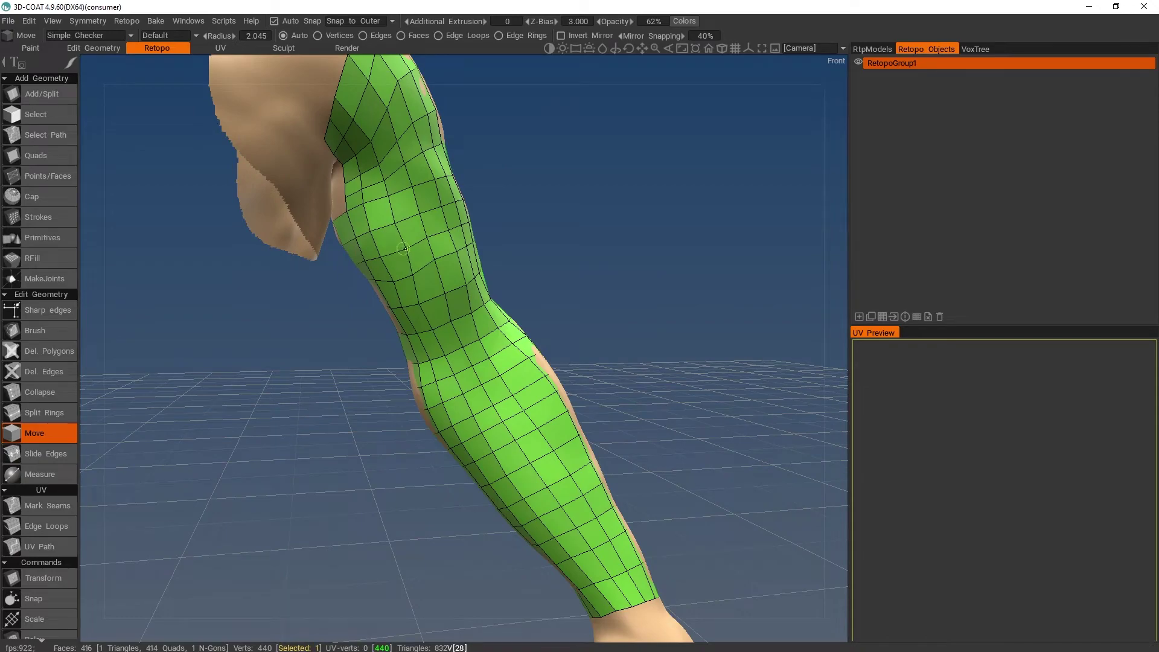
{"action": "left_click_drag", "start_coordinate": [552, 236], "coordinate": [567, 232], "text": "alt"}
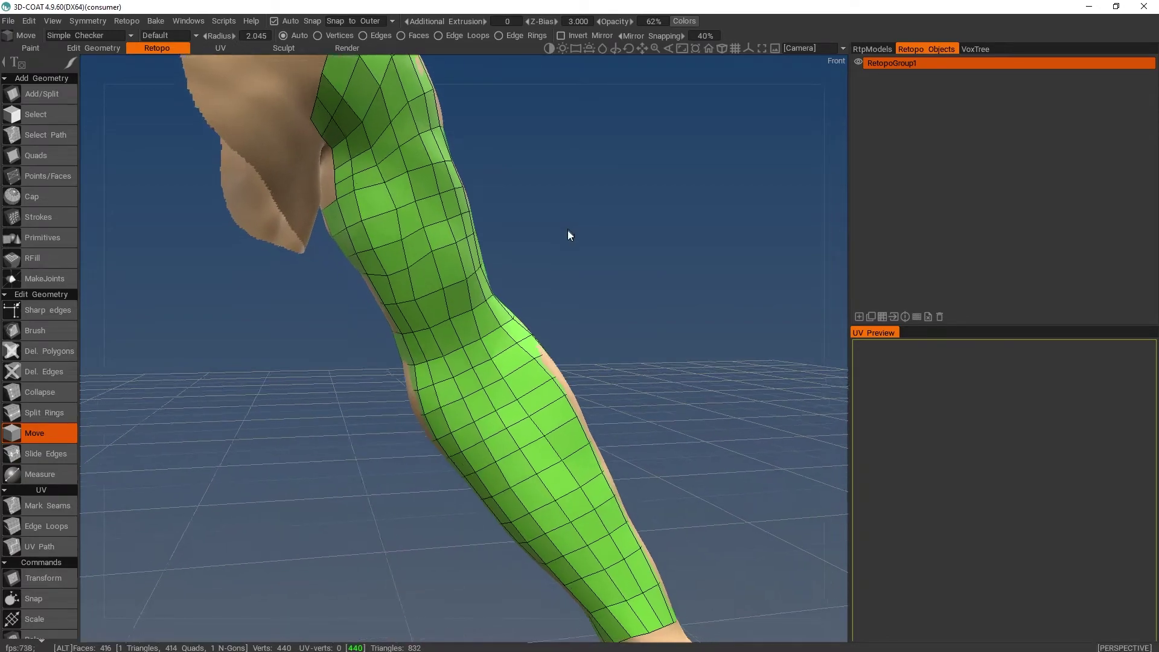
{"action": "right_click_drag", "start_coordinate": [568, 231], "coordinate": [628, 224], "text": "alt"}
{"action": "left_click_drag", "start_coordinate": [627, 224], "coordinate": [606, 284], "text": "alt"}
{"action": "right_click_drag", "start_coordinate": [606, 283], "coordinate": [555, 307], "text": "alt"}
{"action": "left_click_drag", "start_coordinate": [568, 290], "coordinate": [483, 292], "text": "alt"}
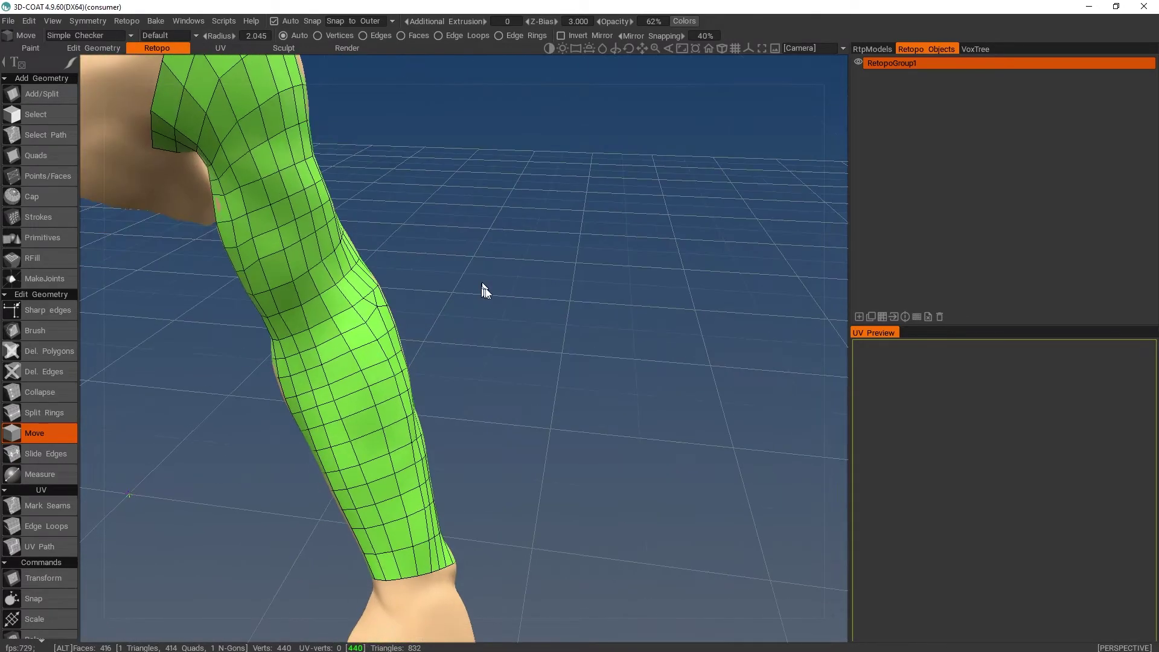
{"action": "right_click_drag", "start_coordinate": [483, 292], "coordinate": [464, 266], "text": "alt"}
{"action": "left_click_drag", "start_coordinate": [465, 266], "coordinate": [356, 292], "text": "alt"}
{"action": "right_click_drag", "start_coordinate": [356, 292], "coordinate": [380, 314], "text": "alt"}
{"action": "left_click_drag", "start_coordinate": [380, 314], "coordinate": [611, 335], "text": "alt"}
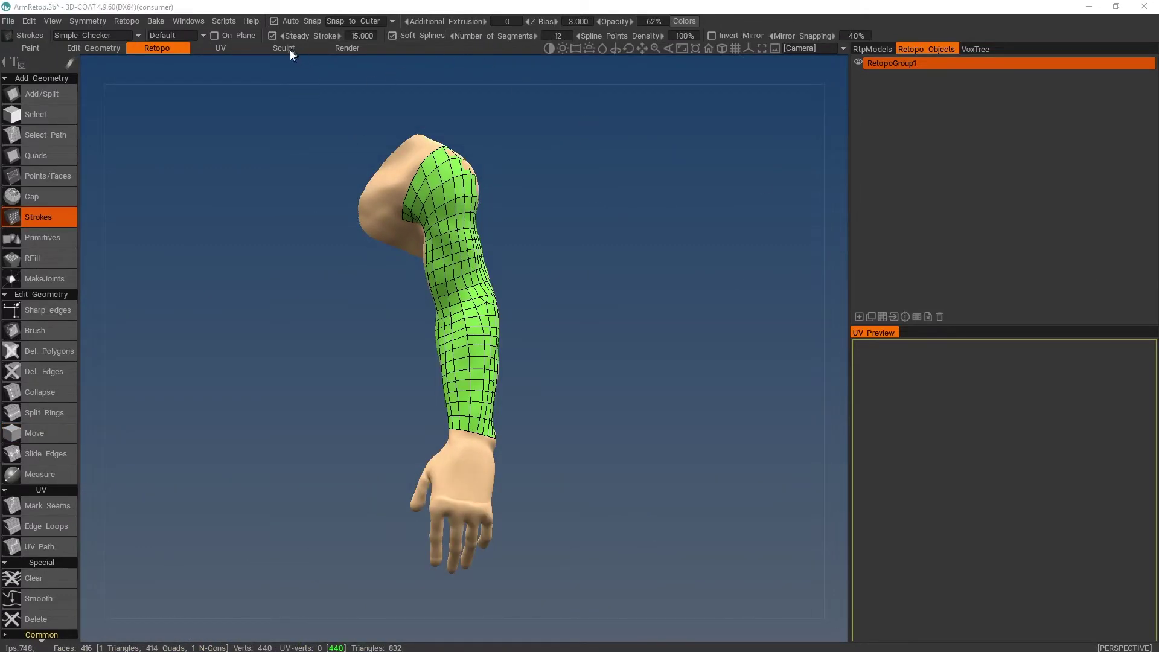
In the Sculpt room, hide the arm above the wrist using Surface Hide.
{"action": "left_click", "coordinate": [284, 49]}
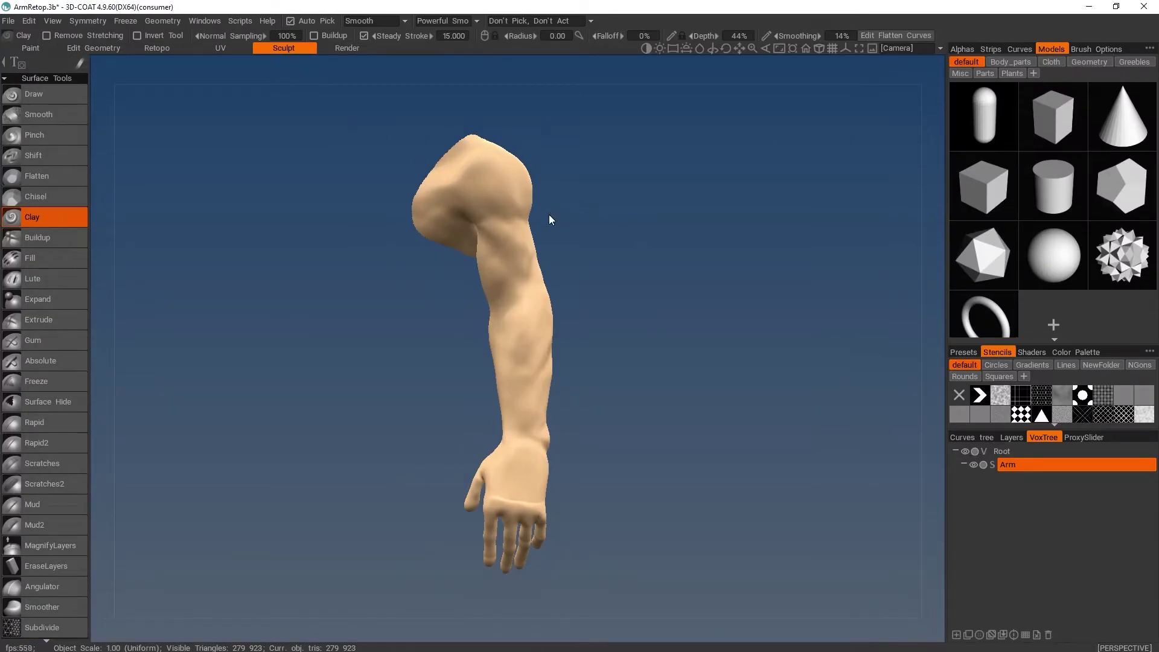
{"action": "left_click_drag", "start_coordinate": [680, 219], "coordinate": [658, 254], "text": "alt"}
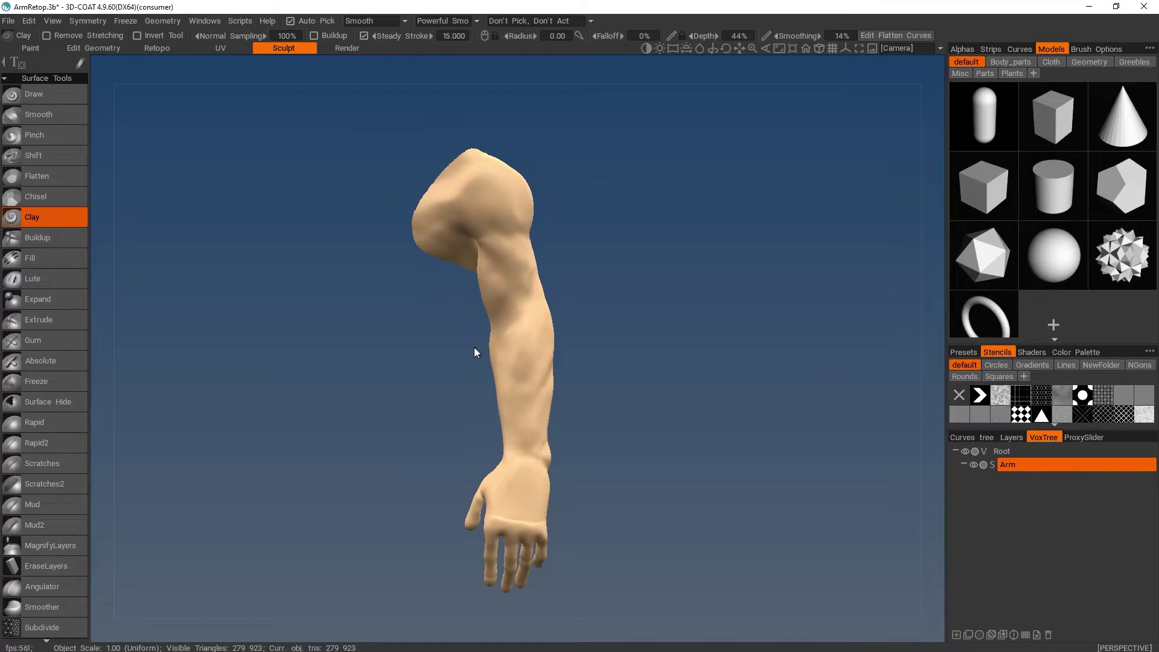
{"action": "key", "text": "space"}
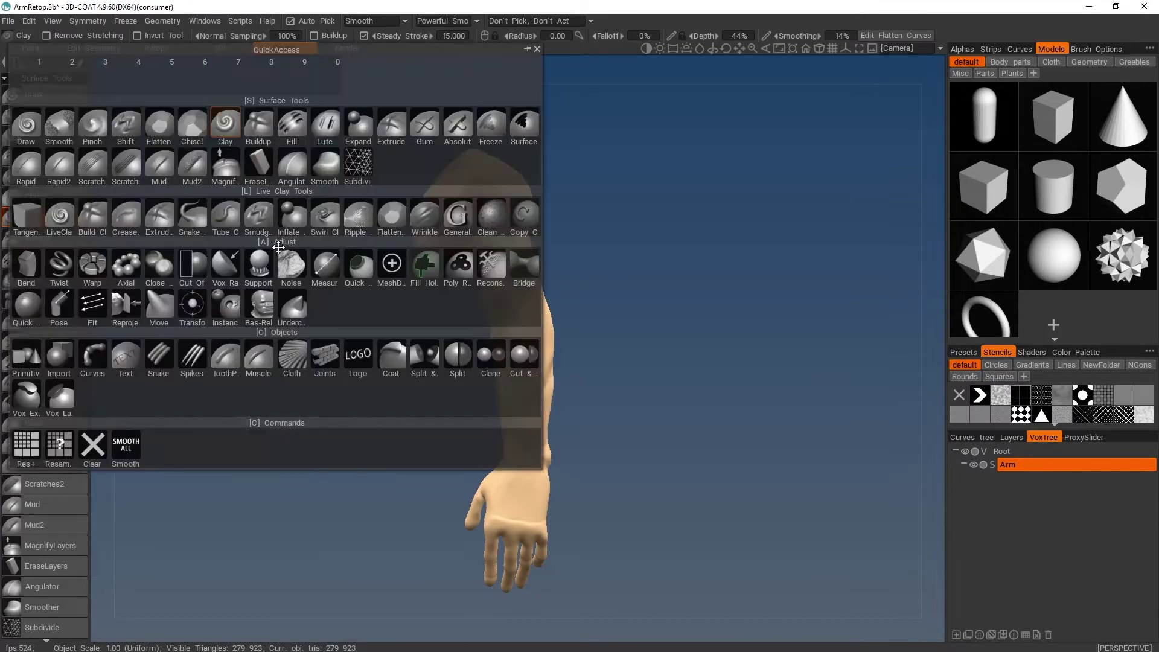
{"action": "left_click", "coordinate": [523, 124]}
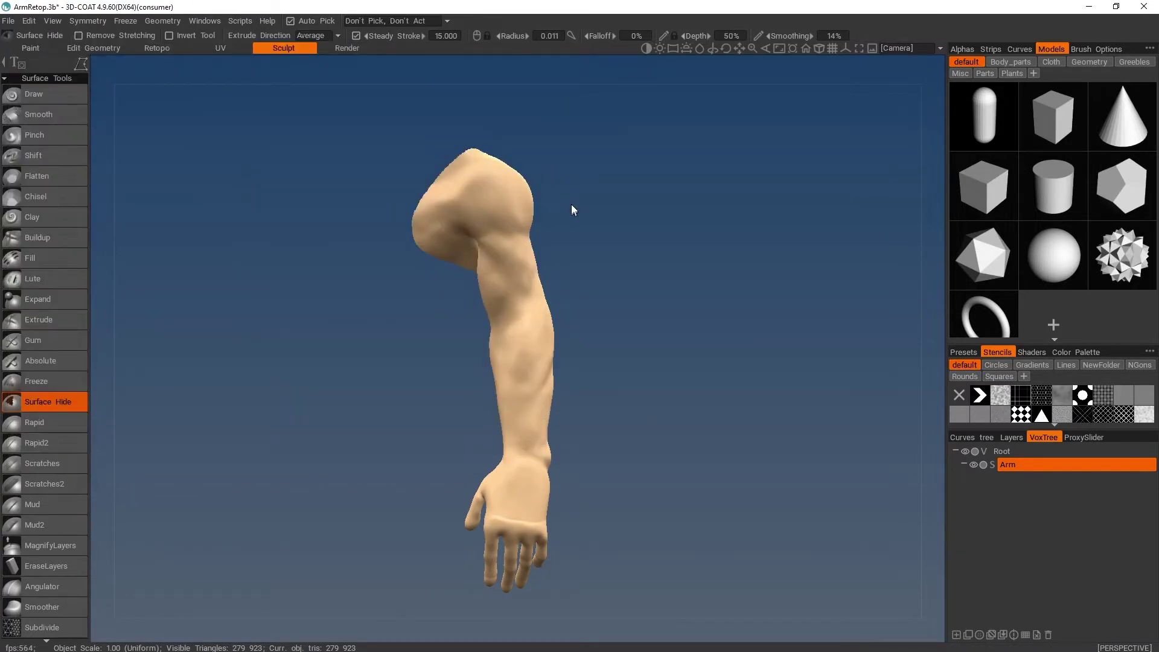
{"action": "left_click", "coordinate": [79, 64]}
{"action": "left_click", "coordinate": [338, 182]}
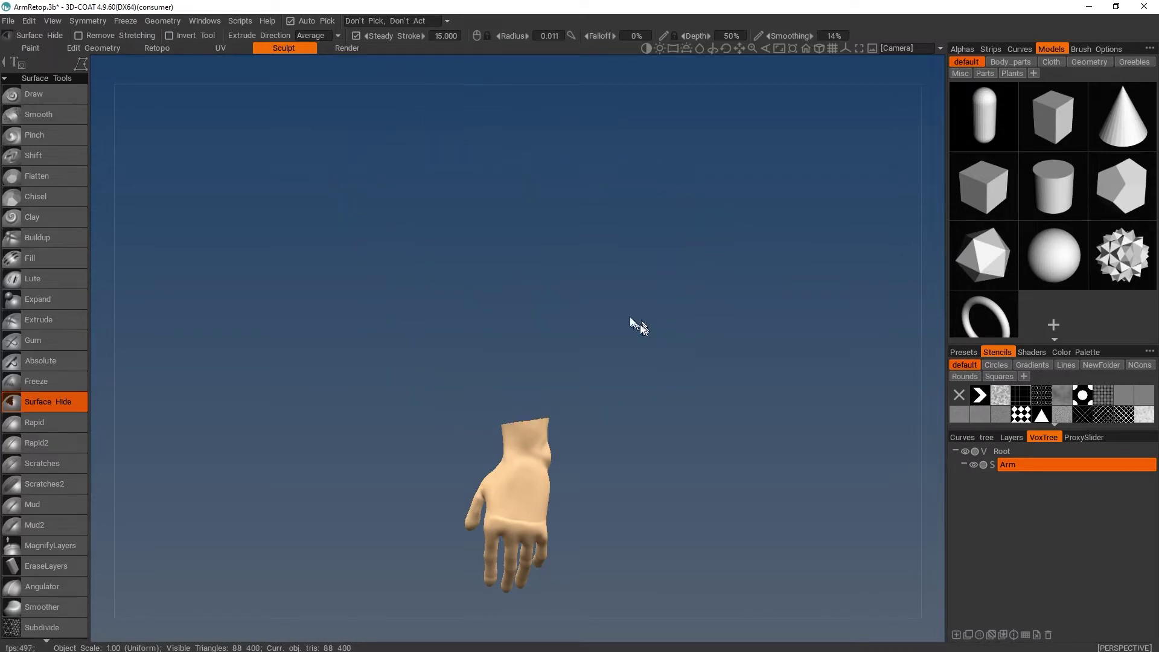
Reveal a section of the forearm, and hide it again down to just above the wrist.
{"action": "right_click_drag", "start_coordinate": [629, 316], "coordinate": [635, 330]}
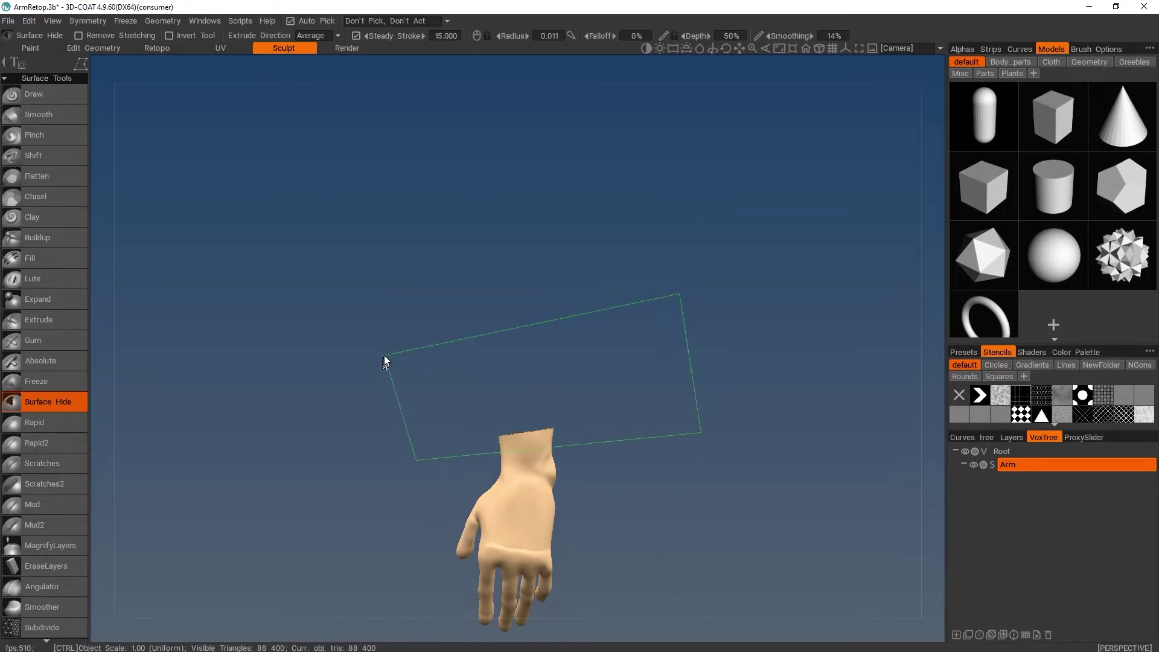
{"action": "left_click", "coordinate": [383, 356], "text": "ctrl"}
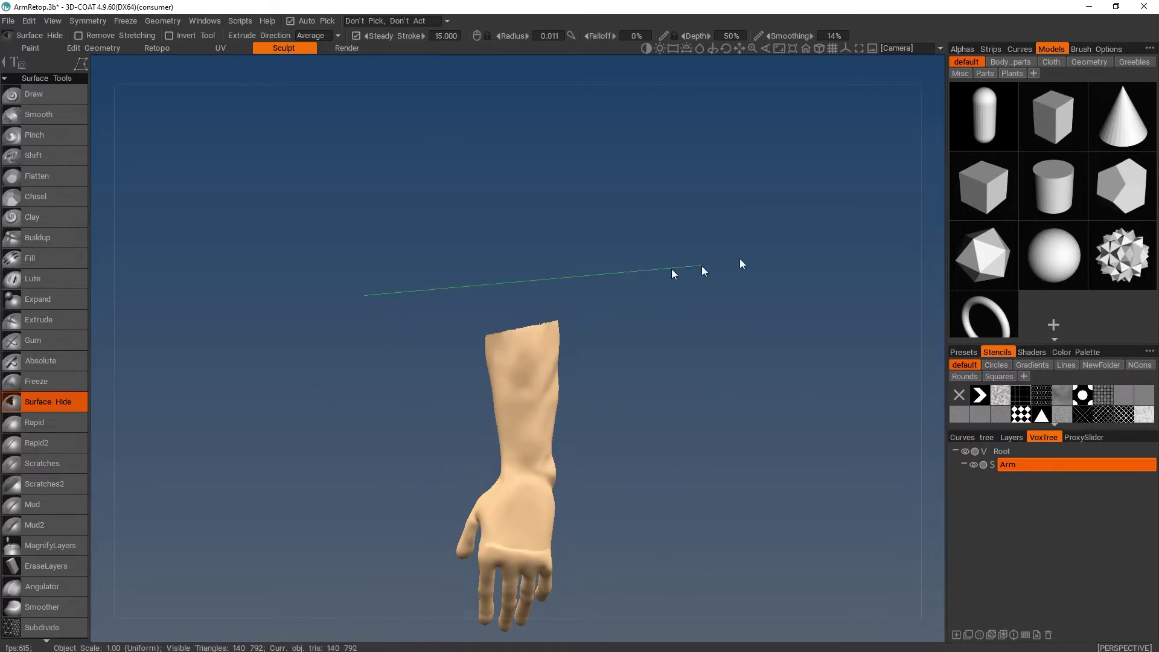
{"action": "left_click", "coordinate": [364, 295]}
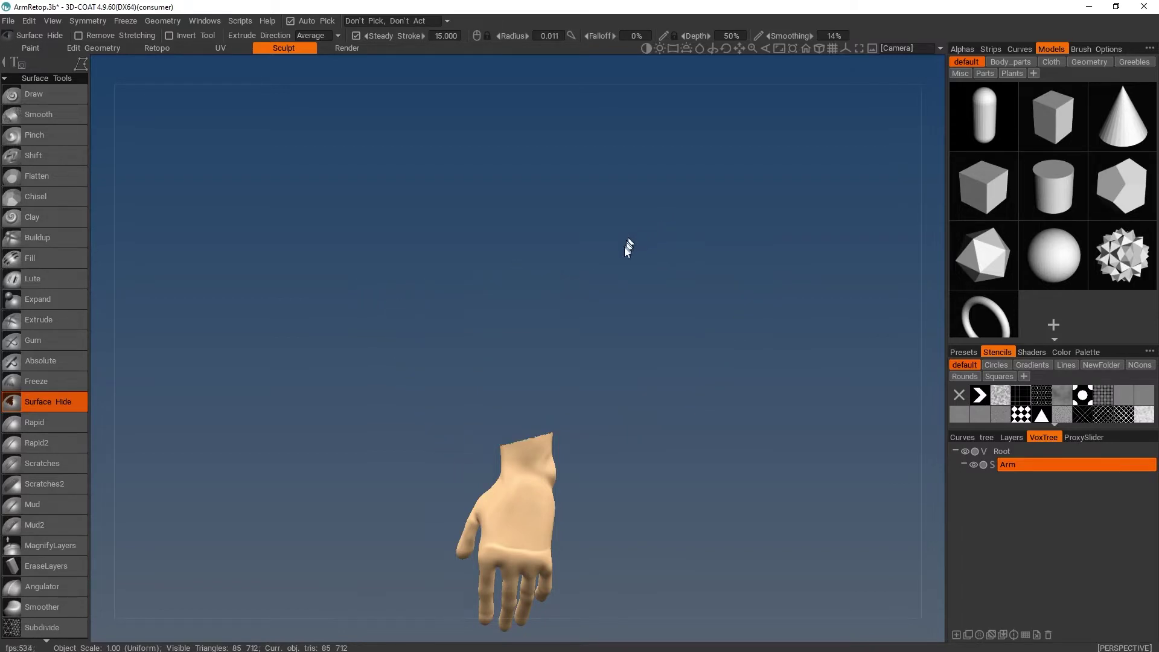
Return to the Retopo room and toggle the visibility of RetopoGroup1 off and back on.
{"action": "left_click", "coordinate": [160, 49]}
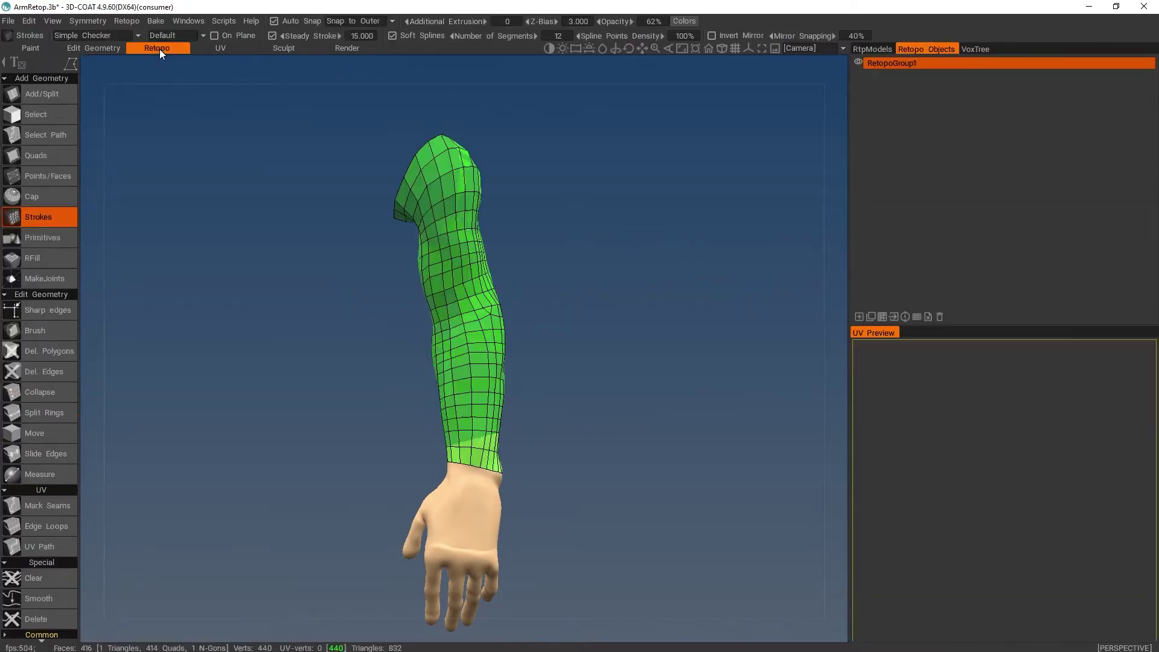
{"action": "left_click", "coordinate": [858, 61]}
{"action": "left_click", "coordinate": [858, 61]}
Examine the wrist, knuckles and fingers of the uncovered hand from different angles and distances.
{"action": "middle_click_drag", "start_coordinate": [538, 310], "coordinate": [606, 263], "text": "alt"}
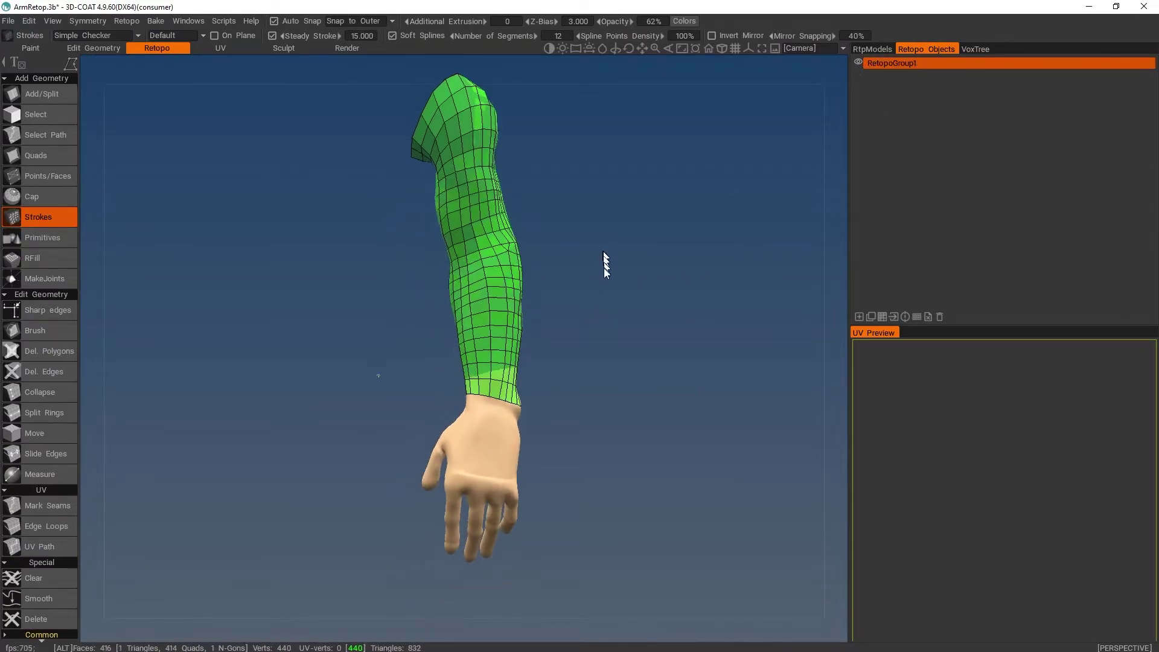
{"action": "right_click_drag", "start_coordinate": [604, 269], "coordinate": [607, 287], "text": "alt"}
{"action": "middle_click_drag", "start_coordinate": [607, 287], "coordinate": [585, 241], "text": "alt"}
{"action": "right_click_drag", "start_coordinate": [584, 241], "coordinate": [589, 254], "text": "alt"}
{"action": "middle_click_drag", "start_coordinate": [590, 256], "coordinate": [615, 211], "text": "alt"}
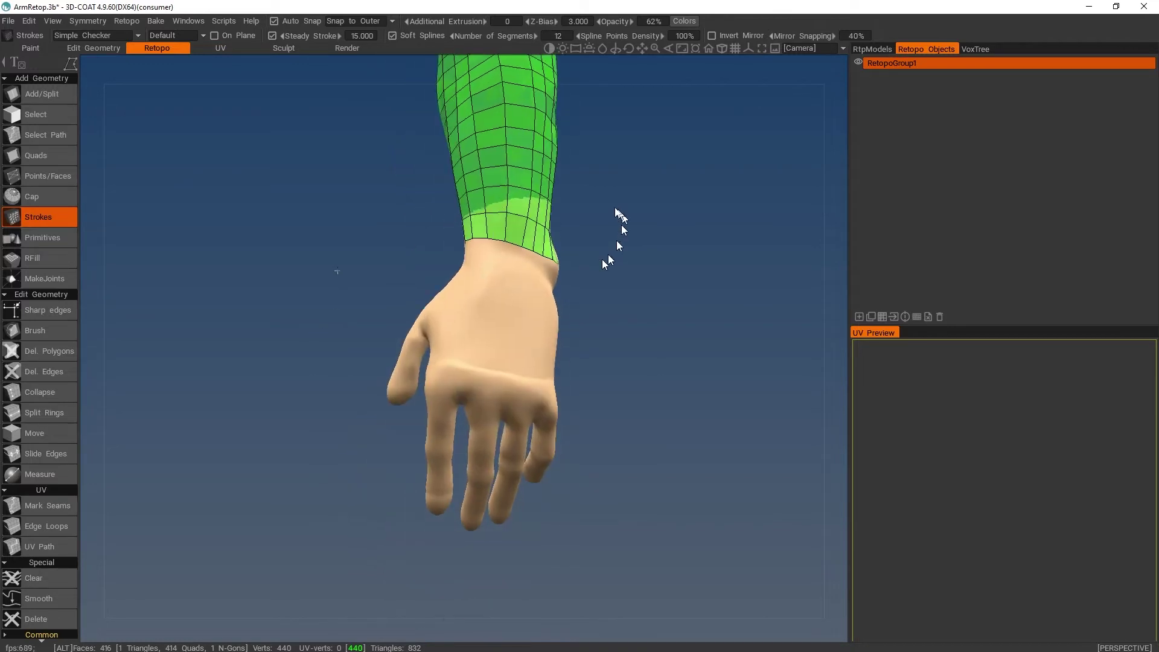
{"action": "left_click_drag", "start_coordinate": [606, 262], "coordinate": [594, 256], "text": "alt"}
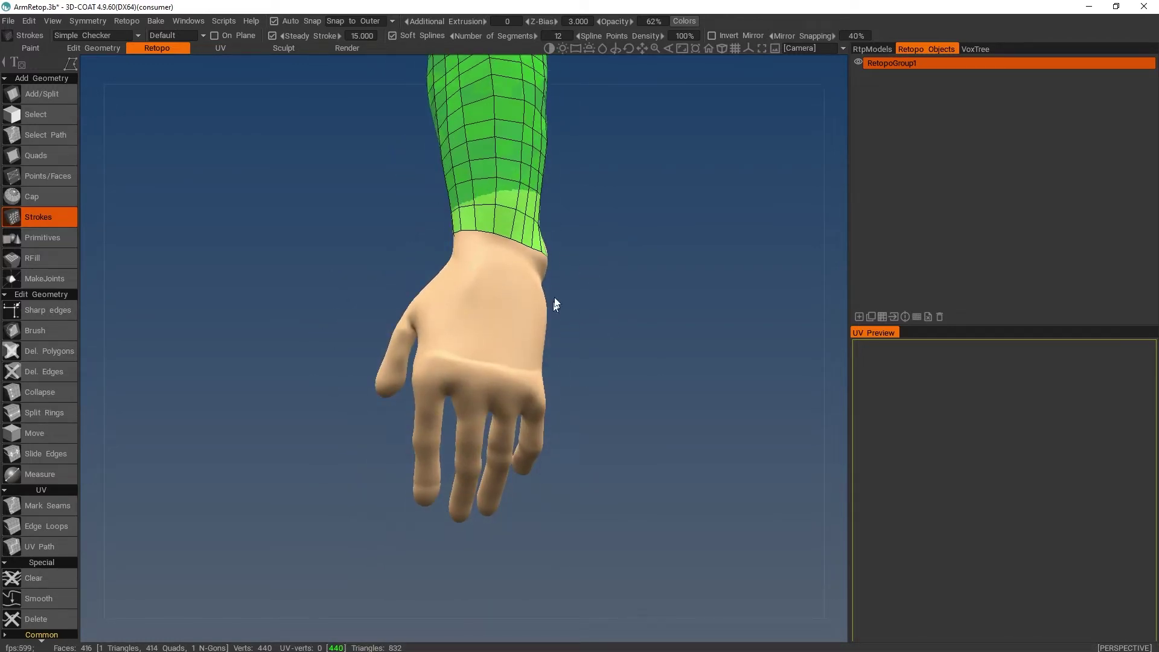
{"action": "right_click_drag", "start_coordinate": [589, 302], "coordinate": [606, 322], "text": "alt"}
{"action": "middle_click_drag", "start_coordinate": [628, 328], "coordinate": [644, 346], "text": "alt"}
{"action": "mouse_move", "coordinate": [703, 386]}
{"action": "middle_mouse_down", "text": "alt"}
{"action": "mouse_move", "coordinate": [667, 341]}
{"action": "mouse_move", "coordinate": [700, 379]}
{"action": "middle_mouse_up", "text": "alt"}
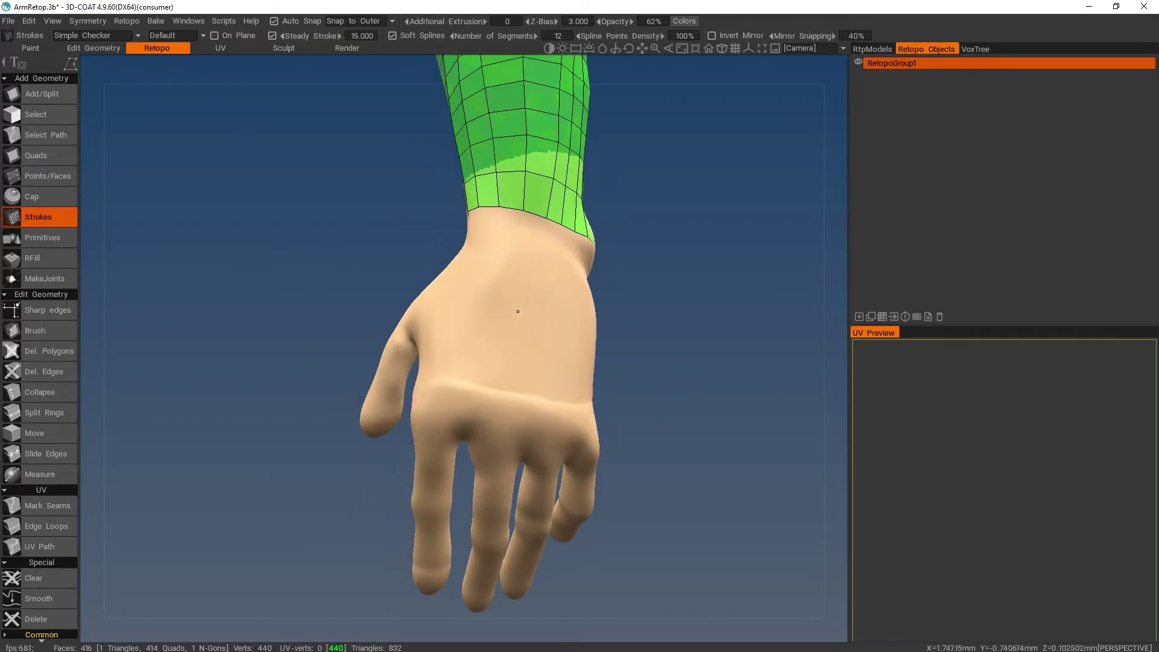
{"action": "left_click_drag", "start_coordinate": [628, 338], "coordinate": [605, 256], "text": "alt"}
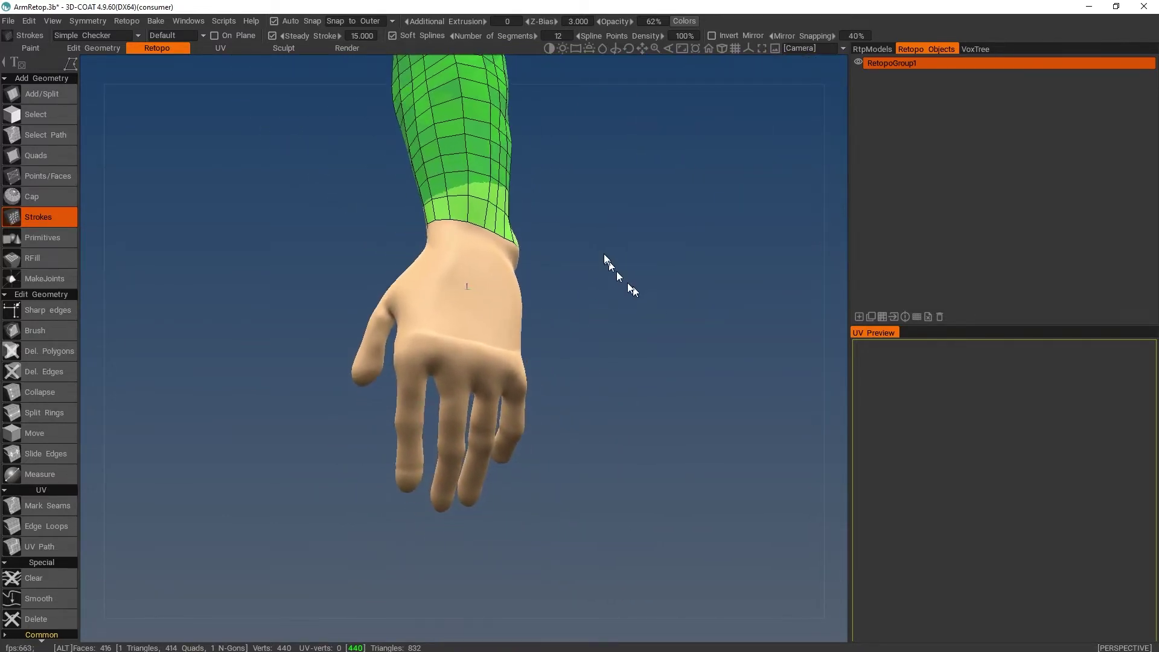
{"action": "middle_click_drag", "start_coordinate": [560, 287], "coordinate": [579, 248], "text": "alt"}
{"action": "right_click_drag", "start_coordinate": [580, 248], "coordinate": [590, 277], "text": "alt"}
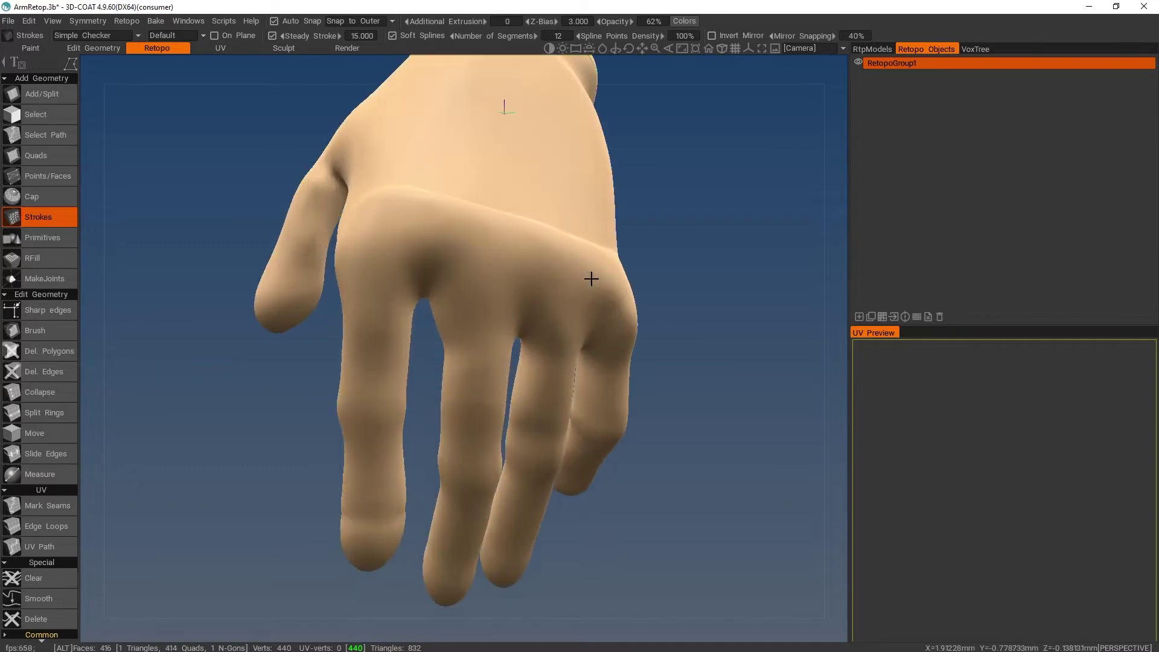
{"action": "middle_click_drag", "start_coordinate": [590, 277], "coordinate": [616, 314], "text": "alt"}
{"action": "right_click_drag", "start_coordinate": [616, 314], "coordinate": [609, 306], "text": "alt"}
{"action": "left_click_drag", "start_coordinate": [608, 306], "coordinate": [633, 297], "text": "alt"}
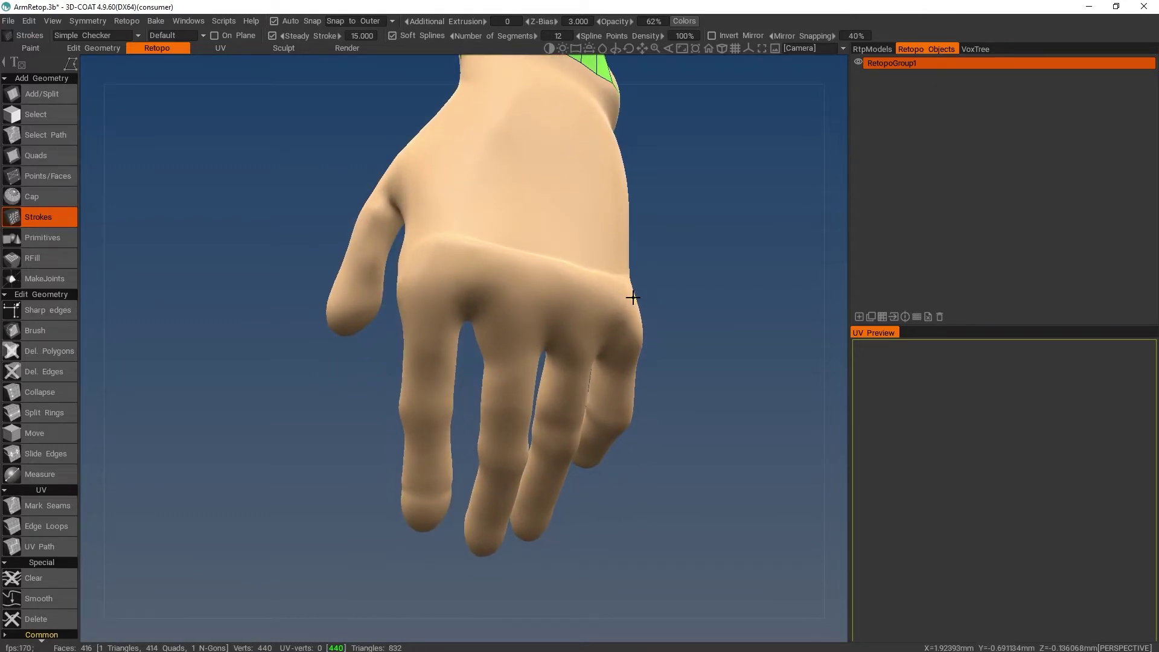
{"action": "left_click_drag", "start_coordinate": [709, 297], "coordinate": [726, 279], "text": "alt"}
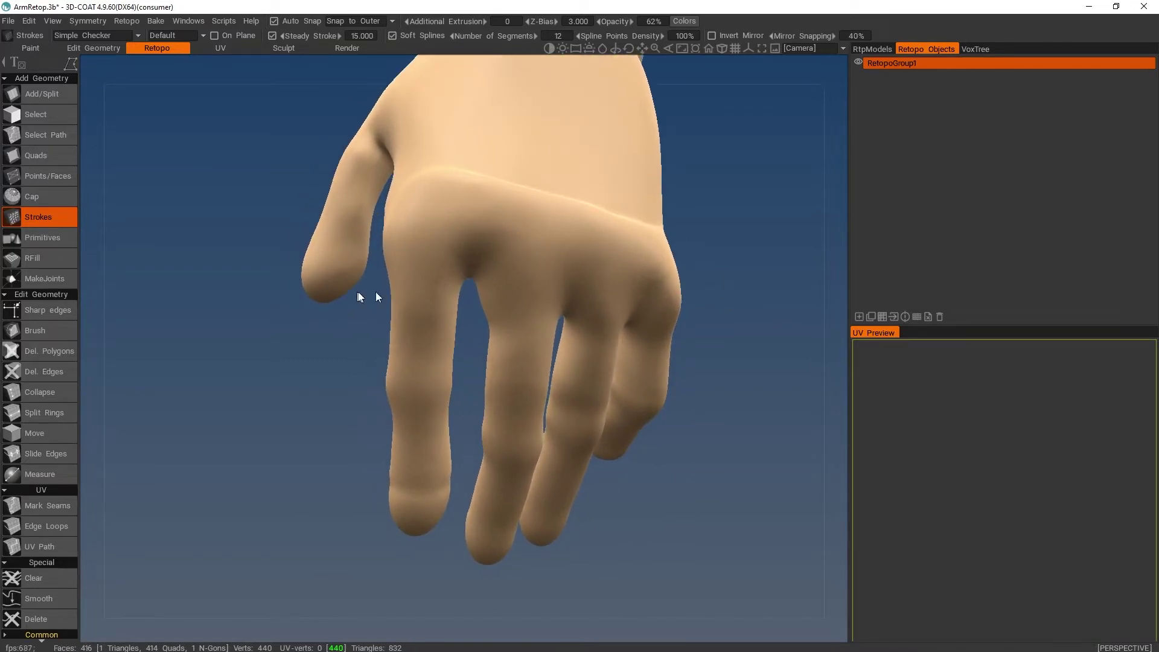
Draw cross-section strokes over the index finger at its base and on both sides of the middle joint.
{"action": "left_click", "coordinate": [465, 291]}
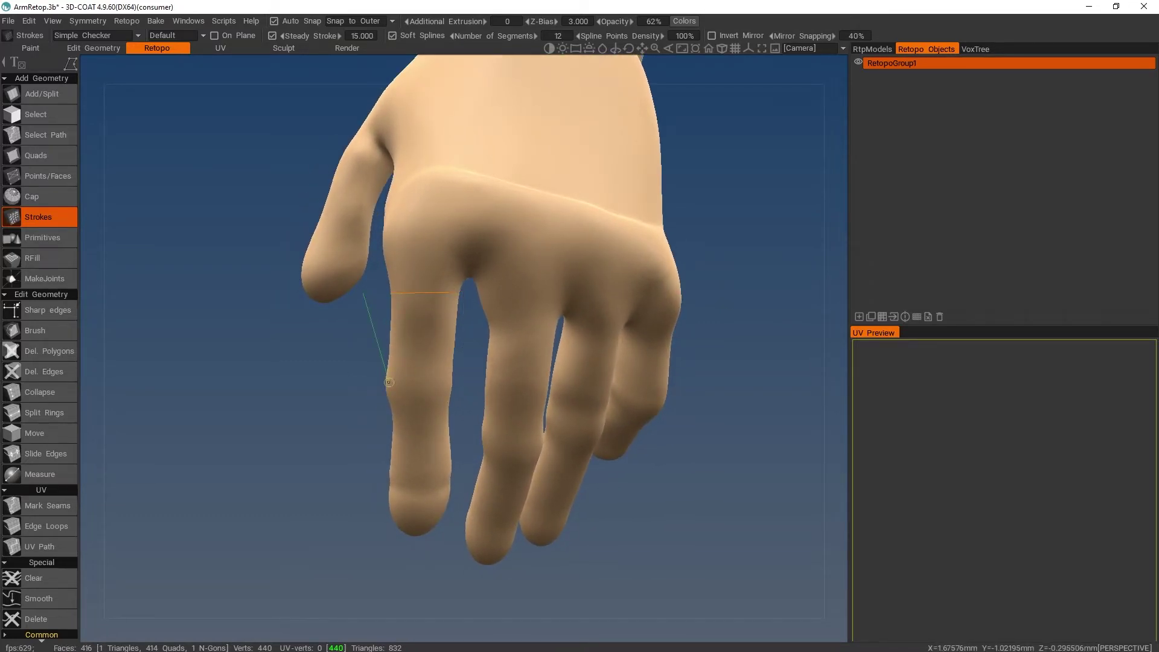
{"action": "left_click", "coordinate": [89, 64]}
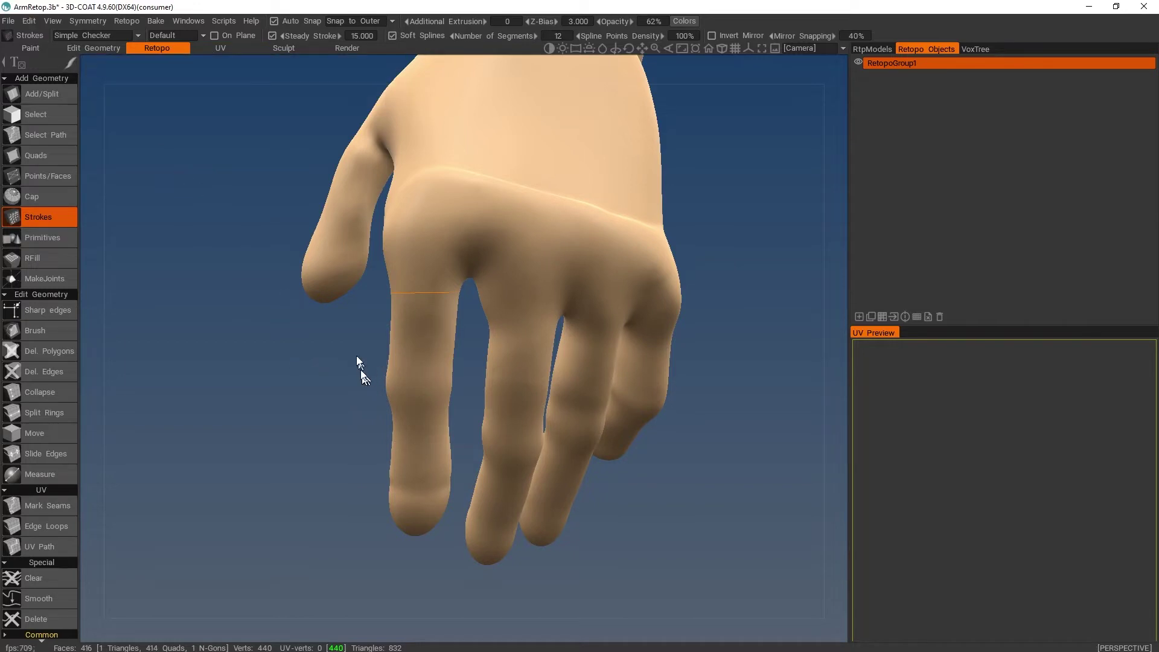
{"action": "left_click_drag", "start_coordinate": [372, 401], "coordinate": [474, 403]}
Add cross-section strokes over the index finger at the joint nearest the tip and across the fingertip.
{"action": "left_click_drag", "start_coordinate": [699, 422], "coordinate": [711, 386], "text": "alt"}
{"action": "right_click_drag", "start_coordinate": [711, 386], "coordinate": [718, 446], "text": "alt"}
{"action": "middle_click_drag", "start_coordinate": [718, 447], "coordinate": [740, 373], "text": "alt"}
{"action": "left_click_drag", "start_coordinate": [384, 381], "coordinate": [499, 384]}
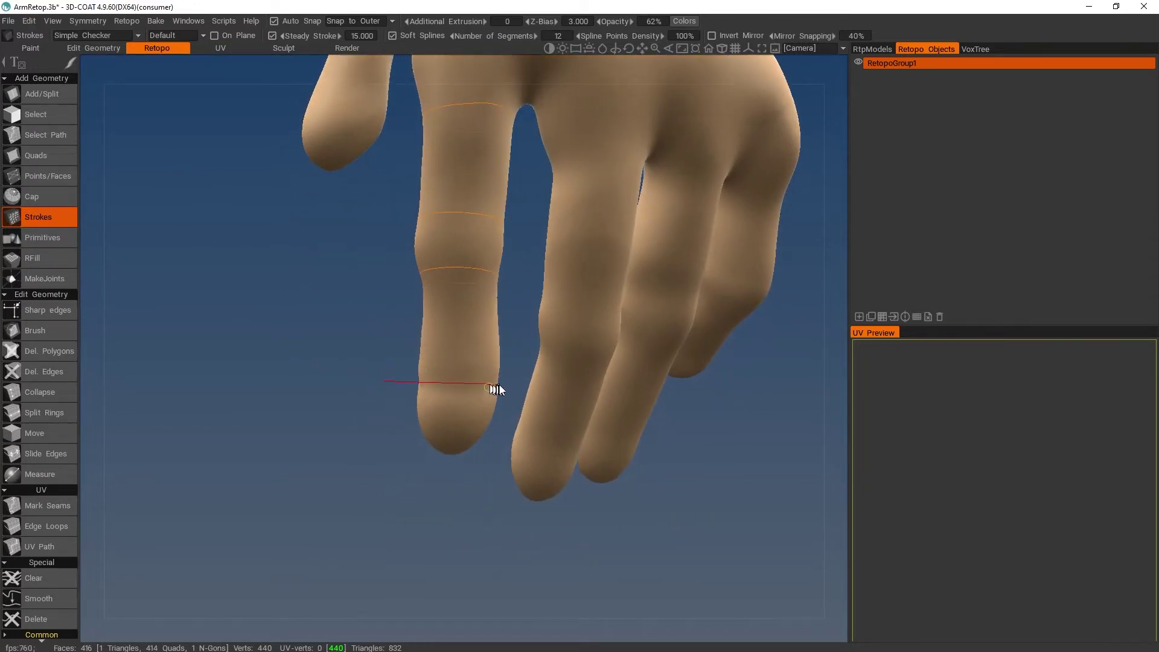
{"action": "left_click_drag", "start_coordinate": [488, 444], "coordinate": [501, 445]}
Draw lengthwise strokes down the back of the index finger from the knuckle past the fingertip.
{"action": "left_click_drag", "start_coordinate": [670, 453], "coordinate": [642, 487], "text": "alt"}
{"action": "right_click_drag", "start_coordinate": [642, 487], "coordinate": [689, 456], "text": "alt"}
{"action": "left_click_drag", "start_coordinate": [689, 457], "coordinate": [664, 465], "text": "alt"}
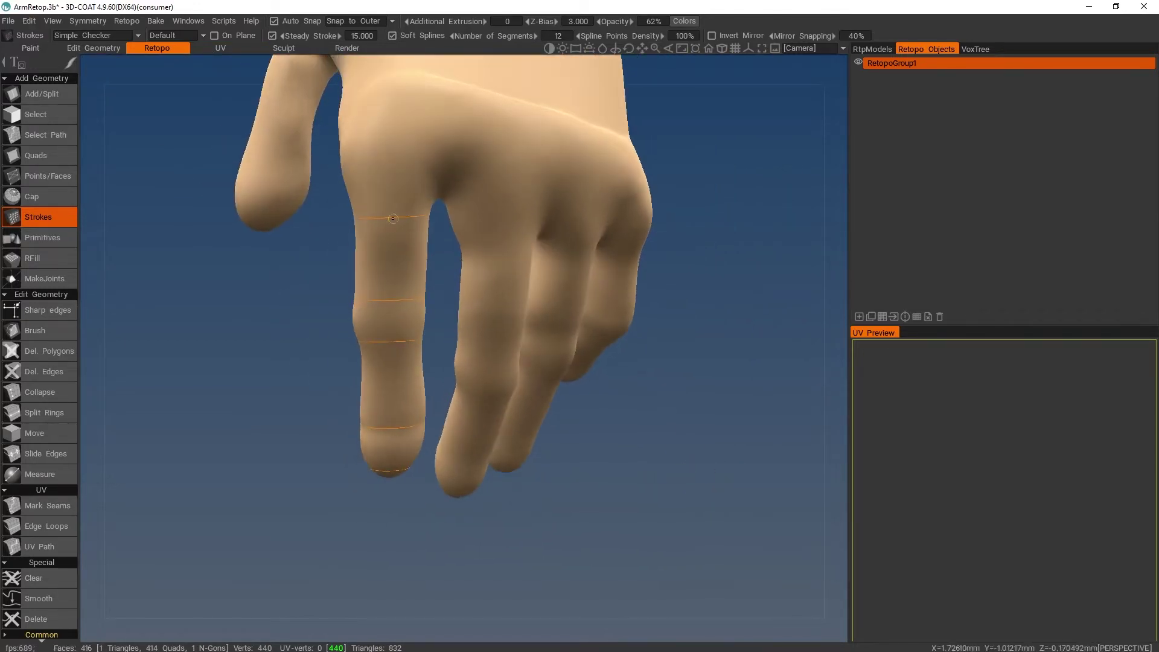
{"action": "middle_click_drag", "start_coordinate": [638, 390], "coordinate": [672, 417], "text": "alt"}
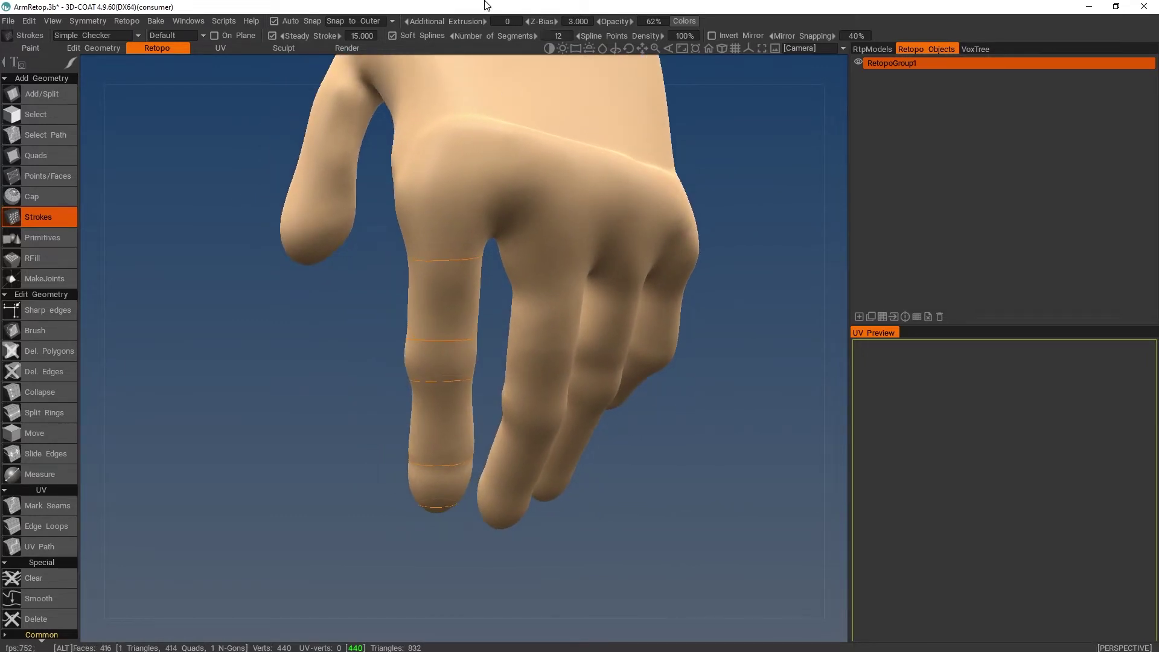
{"action": "mouse_move", "coordinate": [657, 401]}
{"action": "left_mouse_down", "text": "alt"}
{"action": "mouse_move", "coordinate": [677, 422]}
{"action": "mouse_move", "coordinate": [646, 414]}
{"action": "mouse_move", "coordinate": [650, 401]}
{"action": "left_mouse_up", "text": "alt"}
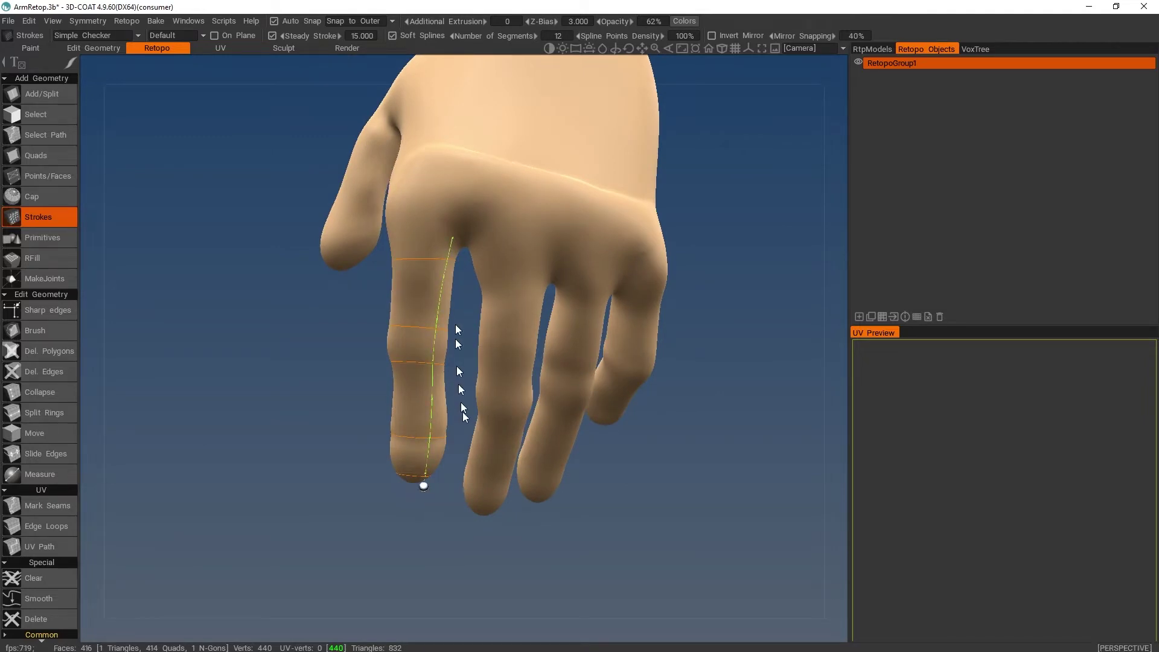
{"action": "left_click_drag", "start_coordinate": [423, 486], "coordinate": [421, 497]}
{"action": "left_click_drag", "start_coordinate": [533, 336], "coordinate": [567, 334], "text": "alt"}
{"action": "left_click_drag", "start_coordinate": [432, 202], "coordinate": [436, 539]}
Draw lengthwise strokes down the palm side of the index finger from its base past the fingertip.
{"action": "mouse_move", "coordinate": [540, 524]}
{"action": "left_mouse_down", "text": "alt"}
{"action": "mouse_move", "coordinate": [567, 518]}
{"action": "mouse_move", "coordinate": [730, 393]}
{"action": "mouse_move", "coordinate": [647, 404]}
{"action": "mouse_move", "coordinate": [464, 205]}
{"action": "left_mouse_up", "text": "alt"}
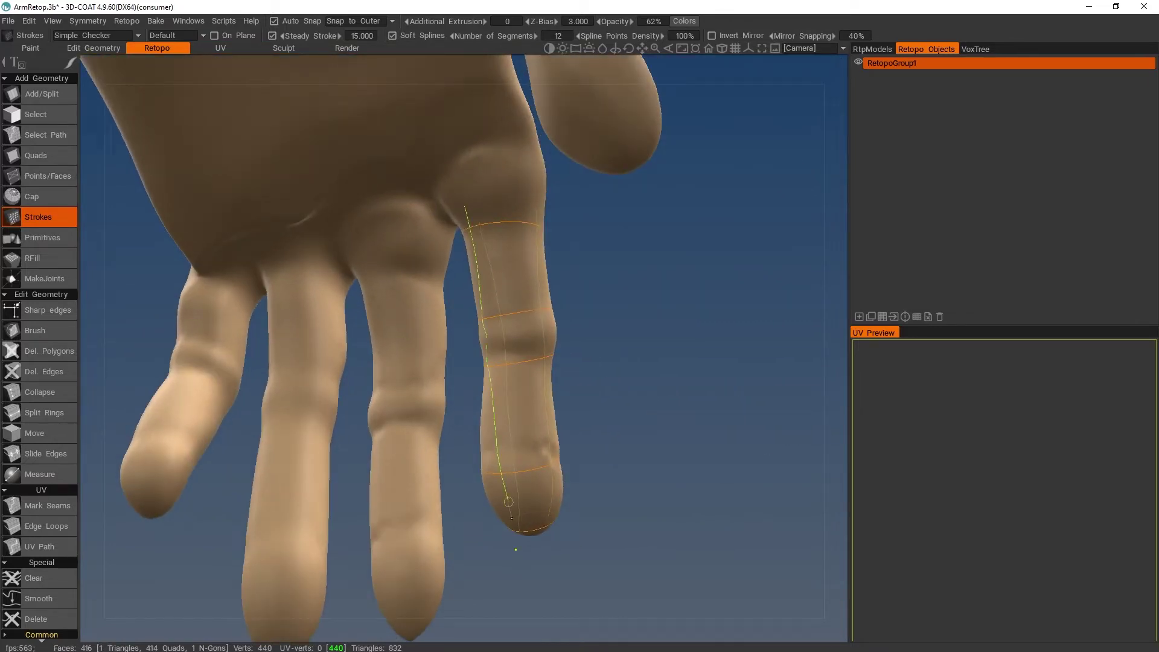
{"action": "left_click_drag", "start_coordinate": [533, 199], "coordinate": [547, 536]}
{"action": "right_click_drag", "start_coordinate": [556, 545], "coordinate": [607, 483], "text": "alt"}
{"action": "mouse_move", "coordinate": [607, 483]}
{"action": "middle_mouse_down", "text": "alt"}
{"action": "mouse_move", "coordinate": [599, 432]}
{"action": "mouse_move", "coordinate": [519, 242]}
{"action": "middle_mouse_up", "text": "alt"}
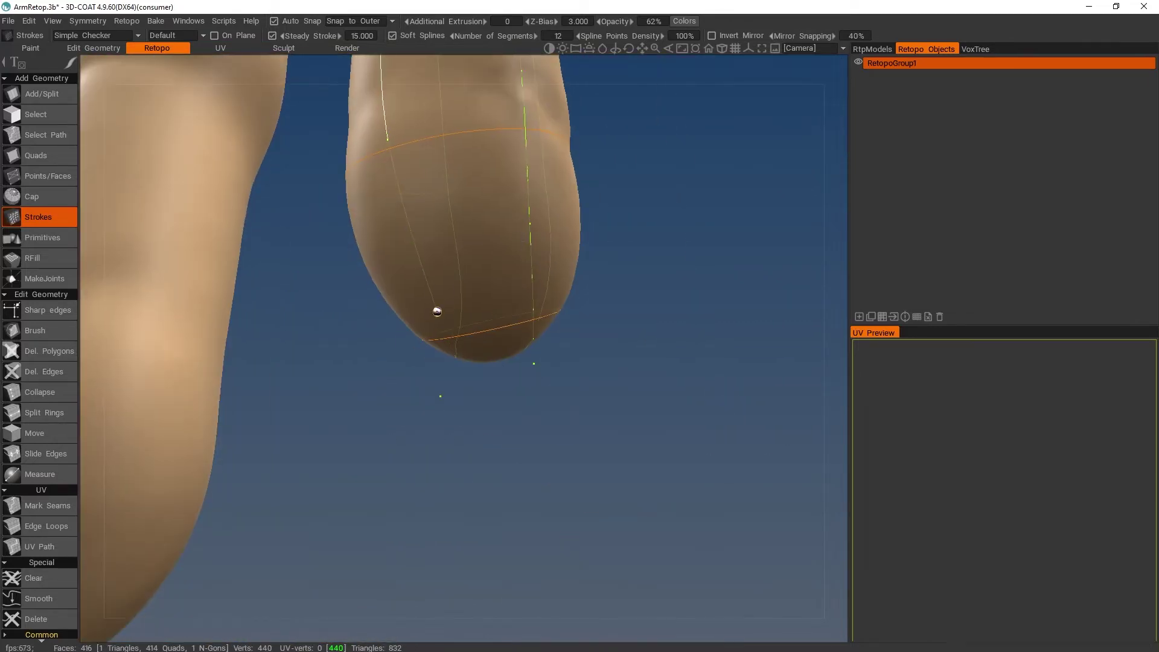
Generate the index finger's polygons from the drawn strokes.
{"action": "right_click_drag", "start_coordinate": [647, 338], "coordinate": [640, 394], "text": "alt"}
{"action": "left_click_drag", "start_coordinate": [636, 390], "coordinate": [501, 356], "text": "alt"}
{"action": "right_click_drag", "start_coordinate": [501, 356], "coordinate": [546, 312], "text": "alt"}
{"action": "middle_click_drag", "start_coordinate": [545, 312], "coordinate": [553, 332], "text": "alt"}
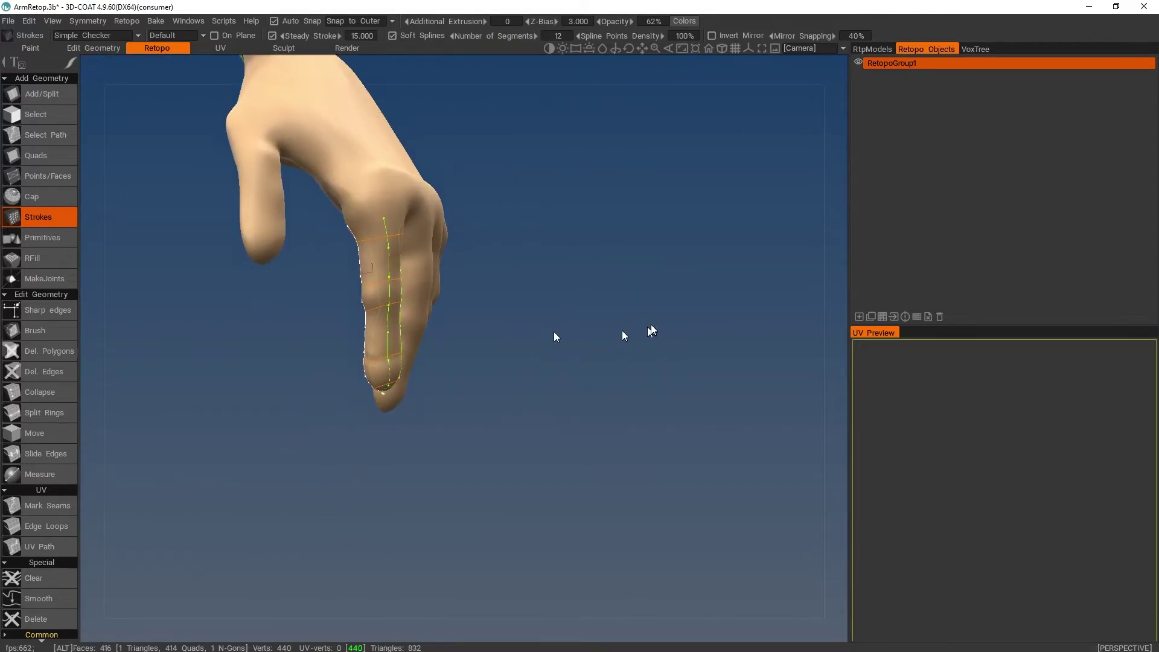
{"action": "left_click_drag", "start_coordinate": [650, 330], "coordinate": [573, 338], "text": "alt"}
{"action": "right_click_drag", "start_coordinate": [574, 338], "coordinate": [611, 393], "text": "alt"}
{"action": "left_click_drag", "start_coordinate": [610, 394], "coordinate": [621, 377], "text": "alt"}
{"action": "key", "text": "Return"}
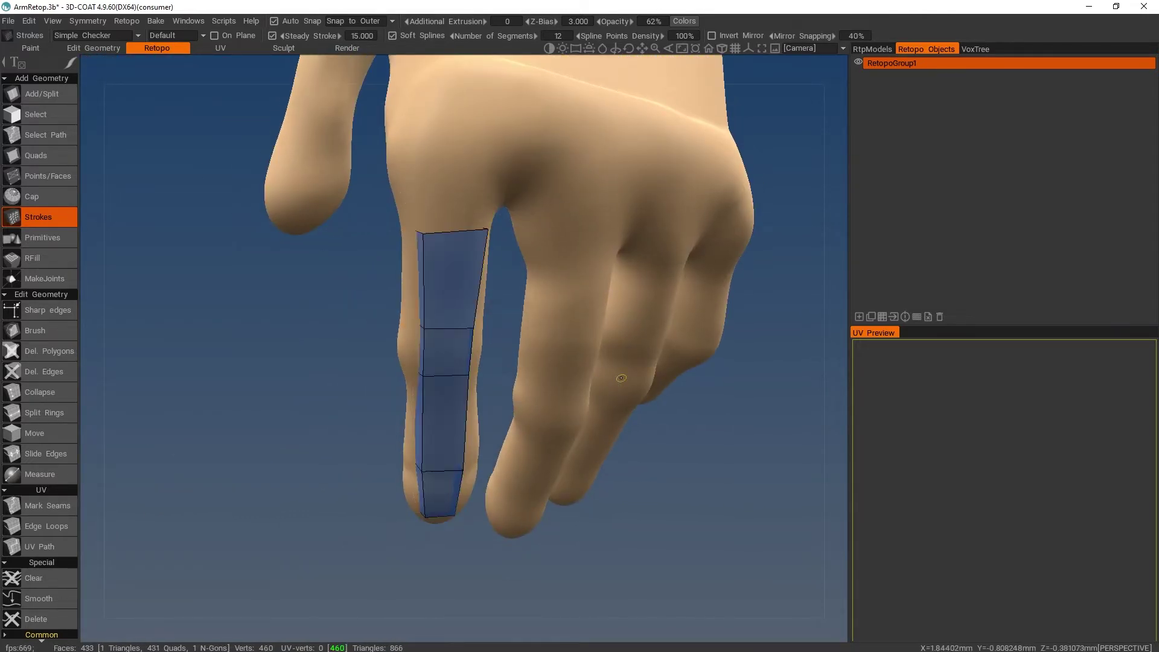
Insert a lengthwise edge loop down the sides of the index finger mesh with Split Rings.
{"action": "mouse_move", "coordinate": [773, 467]}
{"action": "left_mouse_down", "text": "alt"}
{"action": "mouse_move", "coordinate": [647, 370]}
{"action": "mouse_move", "coordinate": [371, 368]}
{"action": "mouse_move", "coordinate": [797, 377]}
{"action": "mouse_move", "coordinate": [727, 399]}
{"action": "mouse_move", "coordinate": [851, 401]}
{"action": "mouse_move", "coordinate": [717, 408]}
{"action": "mouse_move", "coordinate": [589, 355]}
{"action": "mouse_move", "coordinate": [693, 393]}
{"action": "mouse_move", "coordinate": [627, 353]}
{"action": "left_mouse_up", "text": "alt"}
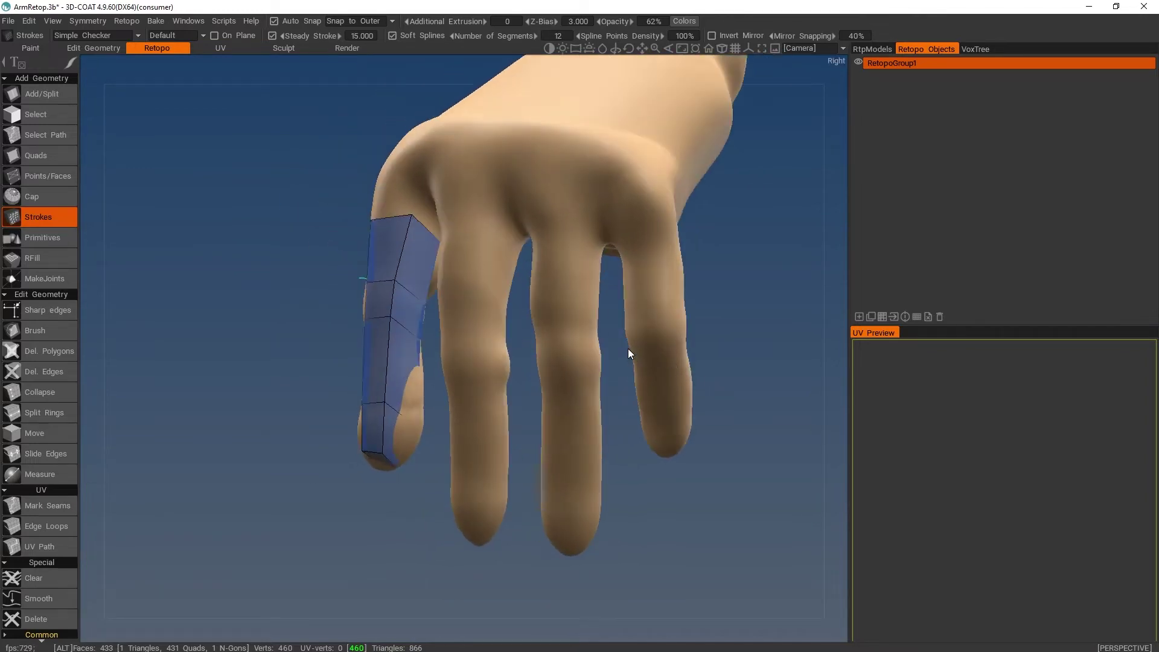
{"action": "left_click", "coordinate": [54, 412]}
{"action": "left_click", "coordinate": [414, 331]}
{"action": "right_click_drag", "start_coordinate": [562, 340], "coordinate": [520, 330], "text": "alt"}
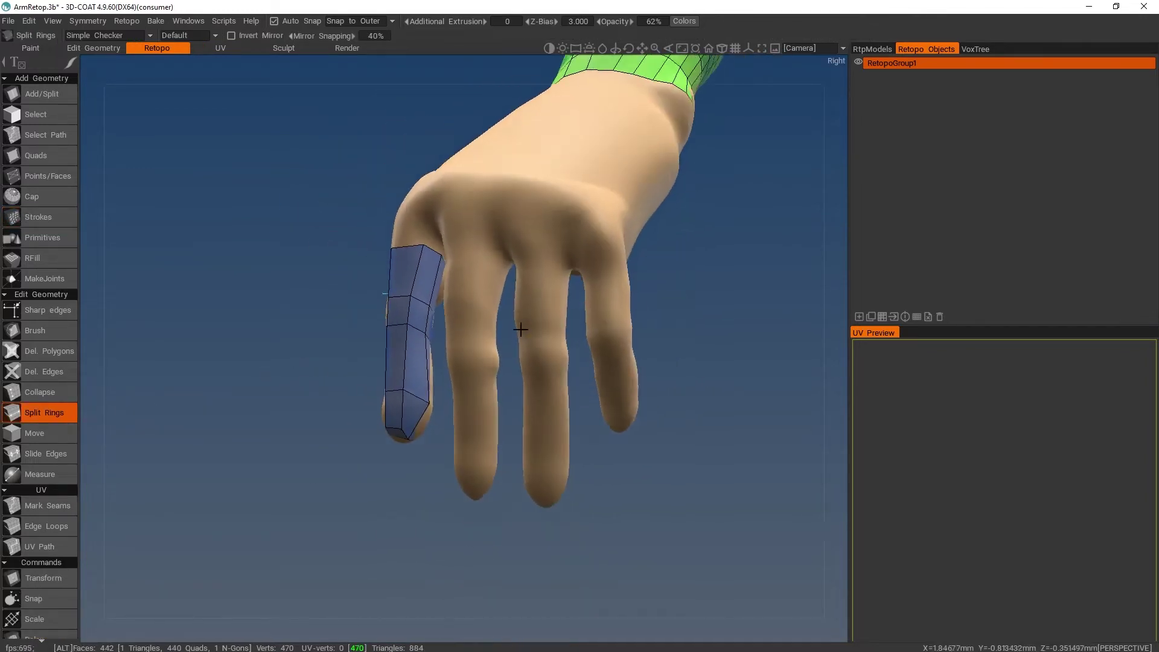
{"action": "left_click_drag", "start_coordinate": [520, 329], "coordinate": [584, 393], "text": "alt"}
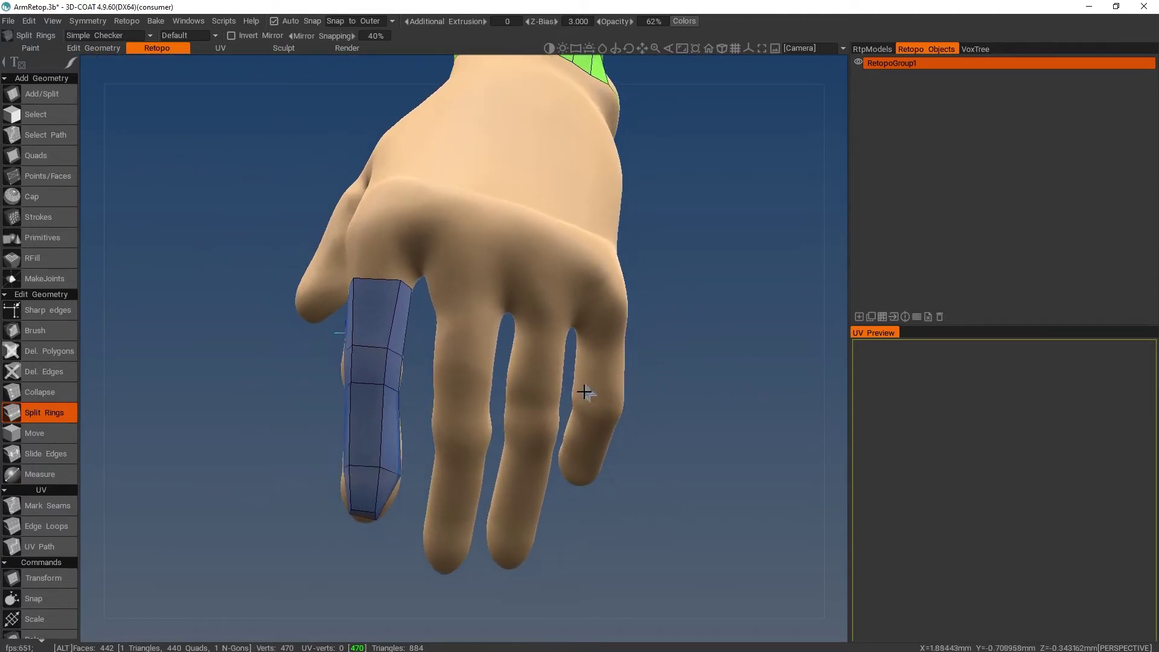
Draw a cross-section stroke over the middle finger at its base with the Strokes tool.
{"action": "left_click_drag", "start_coordinate": [692, 421], "coordinate": [719, 353], "text": "alt"}
{"action": "left_click", "coordinate": [64, 218]}
{"action": "right_click_drag", "start_coordinate": [719, 353], "coordinate": [724, 313], "text": "alt"}
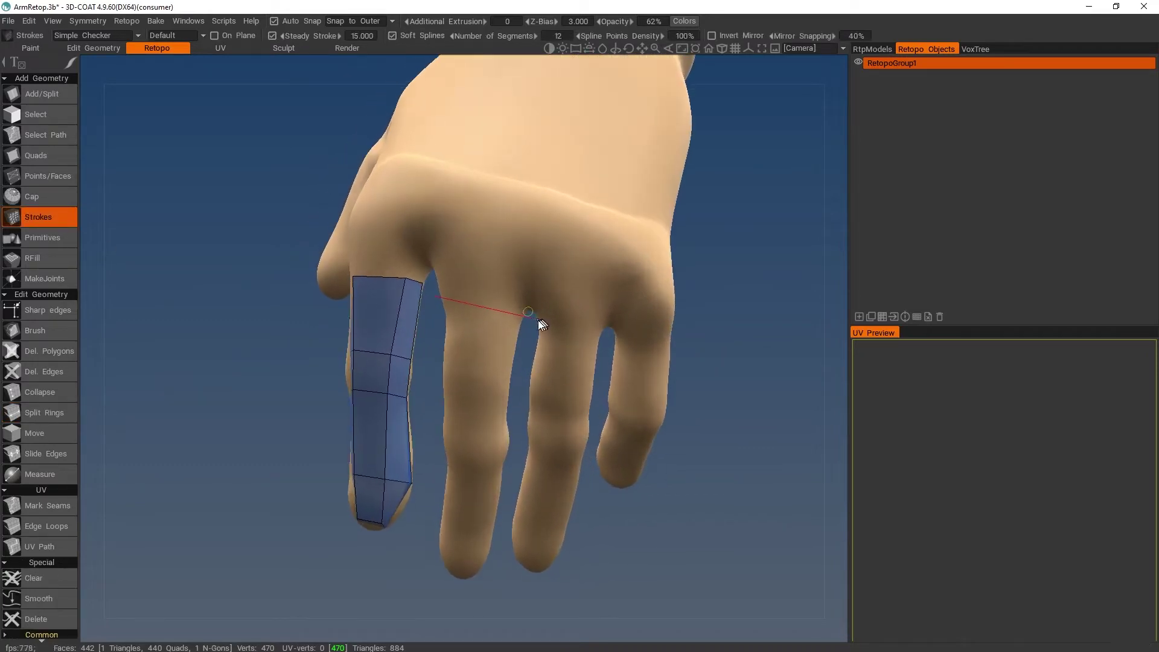
{"action": "left_click_drag", "start_coordinate": [538, 320], "coordinate": [539, 320]}
{"action": "left_click_drag", "start_coordinate": [715, 362], "coordinate": [746, 313], "text": "alt"}
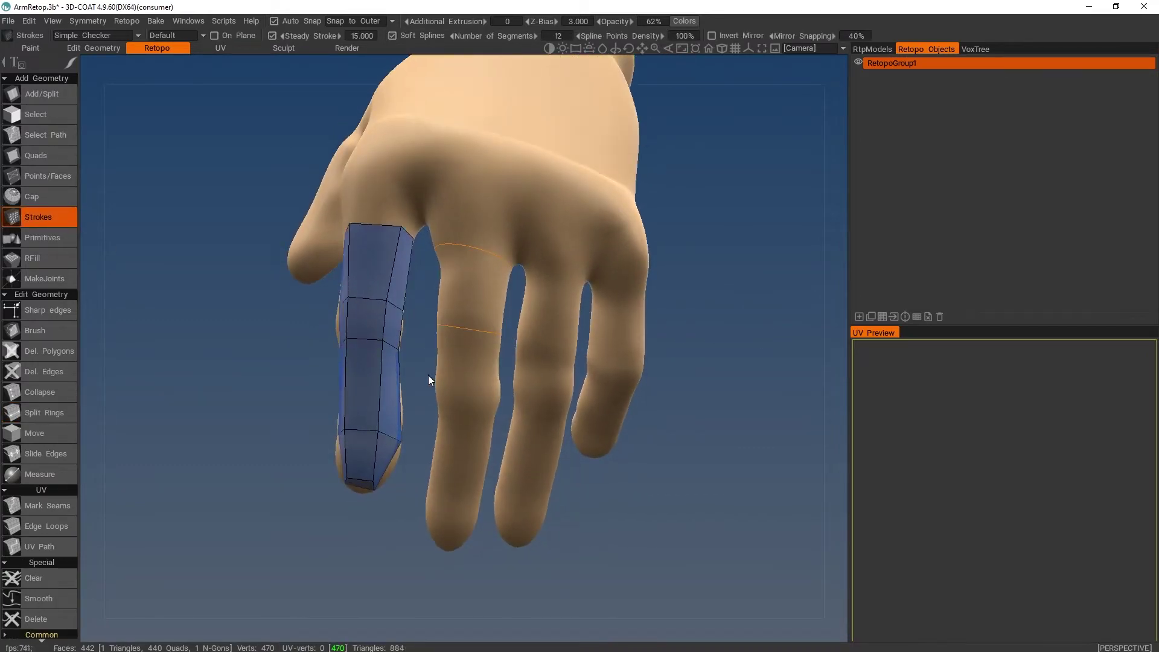
{"action": "mouse_move", "coordinate": [428, 336]}
{"action": "left_mouse_down", "text": "alt"}
{"action": "mouse_move", "coordinate": [660, 375]}
{"action": "mouse_move", "coordinate": [650, 387]}
{"action": "left_mouse_up", "text": "alt"}
{"action": "left_click_drag", "start_coordinate": [417, 293], "coordinate": [511, 304]}
{"action": "mouse_move", "coordinate": [601, 461]}
{"action": "left_mouse_down", "text": "alt"}
{"action": "mouse_move", "coordinate": [683, 446]}
{"action": "mouse_move", "coordinate": [663, 500]}
{"action": "mouse_move", "coordinate": [662, 444]}
{"action": "left_mouse_up", "text": "alt"}
{"action": "key", "text": "ctrl+z"}
{"action": "key", "text": "ctrl+z"}
Add cross-section strokes over the middle finger on both sides of the middle joint, at the last joint and across the fingertip.
{"action": "left_click_drag", "start_coordinate": [425, 343], "coordinate": [510, 360]}
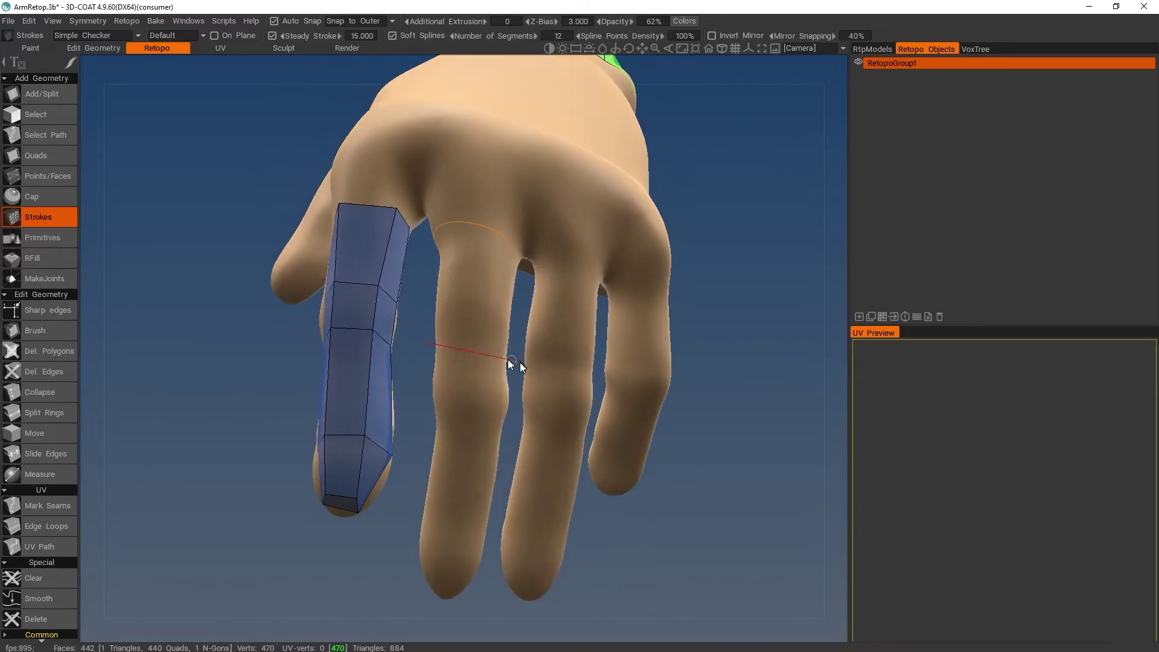
{"action": "left_click_drag", "start_coordinate": [518, 433], "coordinate": [519, 432]}
{"action": "left_click_drag", "start_coordinate": [682, 470], "coordinate": [695, 416], "text": "alt"}
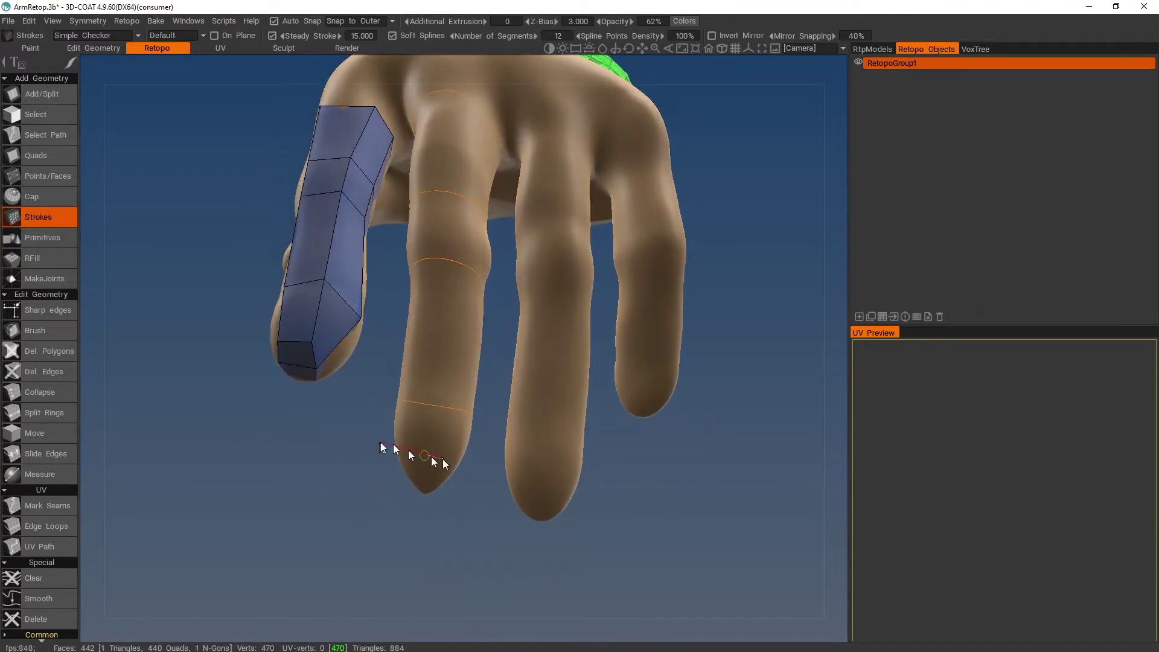
Draw lengthwise strokes down the back of the middle finger from the knuckle past the fingertip.
{"action": "mouse_move", "coordinate": [524, 305]}
{"action": "left_mouse_down", "text": "alt"}
{"action": "mouse_move", "coordinate": [535, 440]}
{"action": "mouse_move", "coordinate": [536, 411]}
{"action": "left_mouse_up", "text": "alt"}
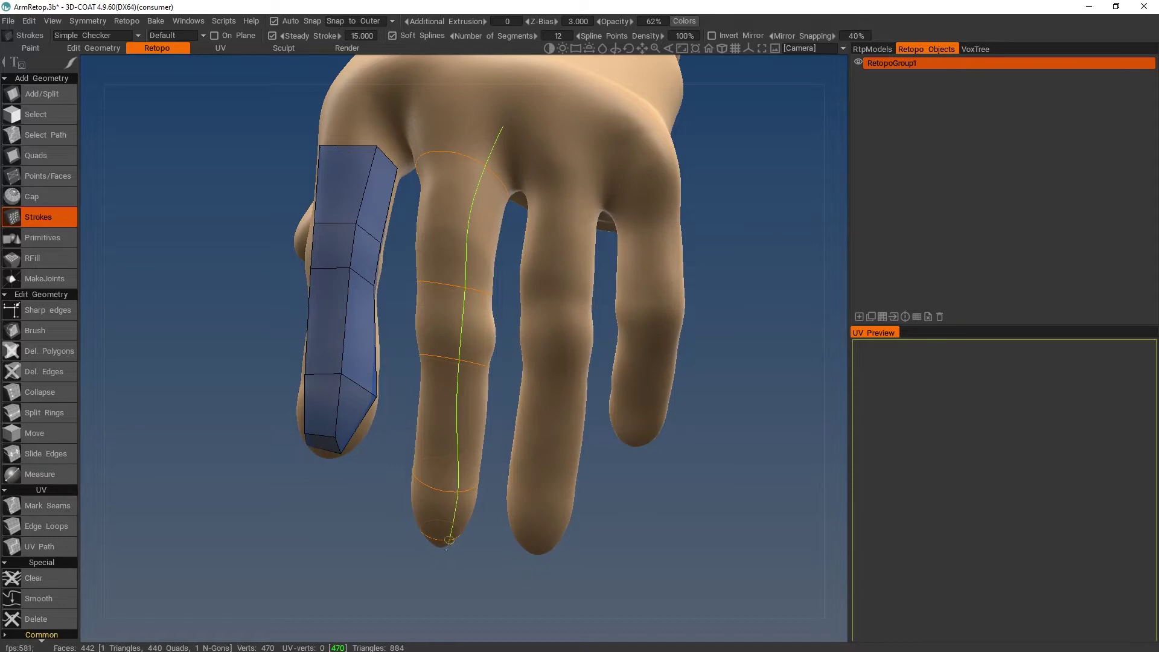
{"action": "mouse_move", "coordinate": [440, 481]}
{"action": "left_mouse_down", "text": "alt"}
{"action": "mouse_move", "coordinate": [469, 419]}
{"action": "mouse_move", "coordinate": [452, 141]}
{"action": "left_mouse_up", "text": "alt"}
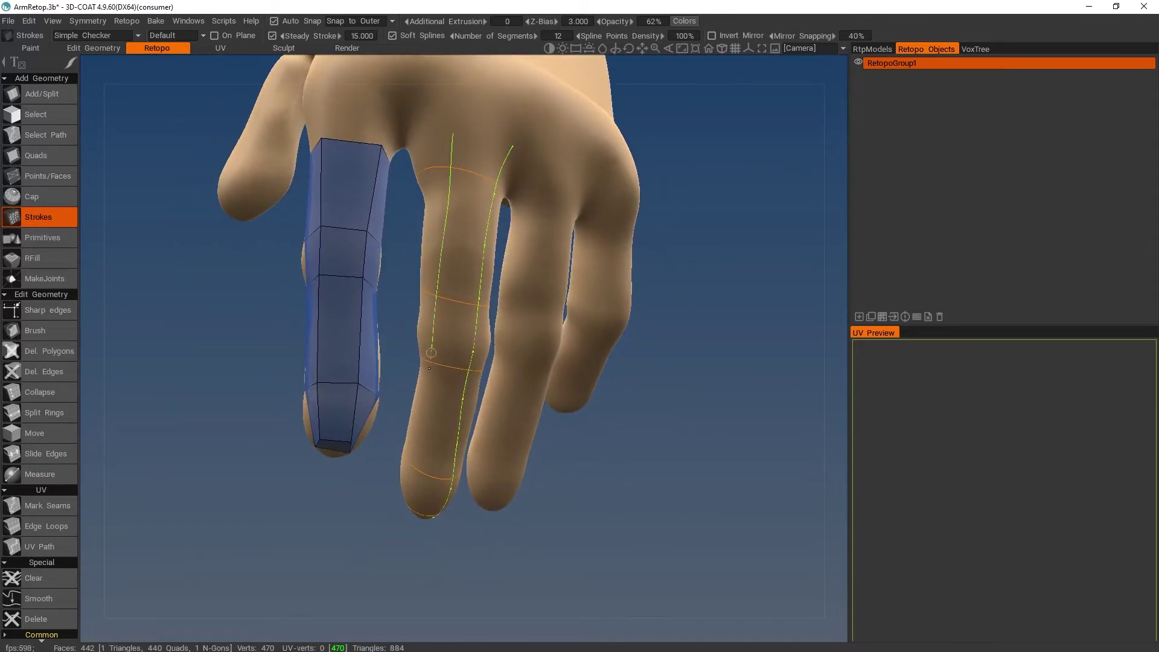
{"action": "right_click_drag", "start_coordinate": [417, 511], "coordinate": [523, 537], "text": "alt"}
{"action": "middle_click_drag", "start_coordinate": [523, 537], "coordinate": [515, 246], "text": "alt"}
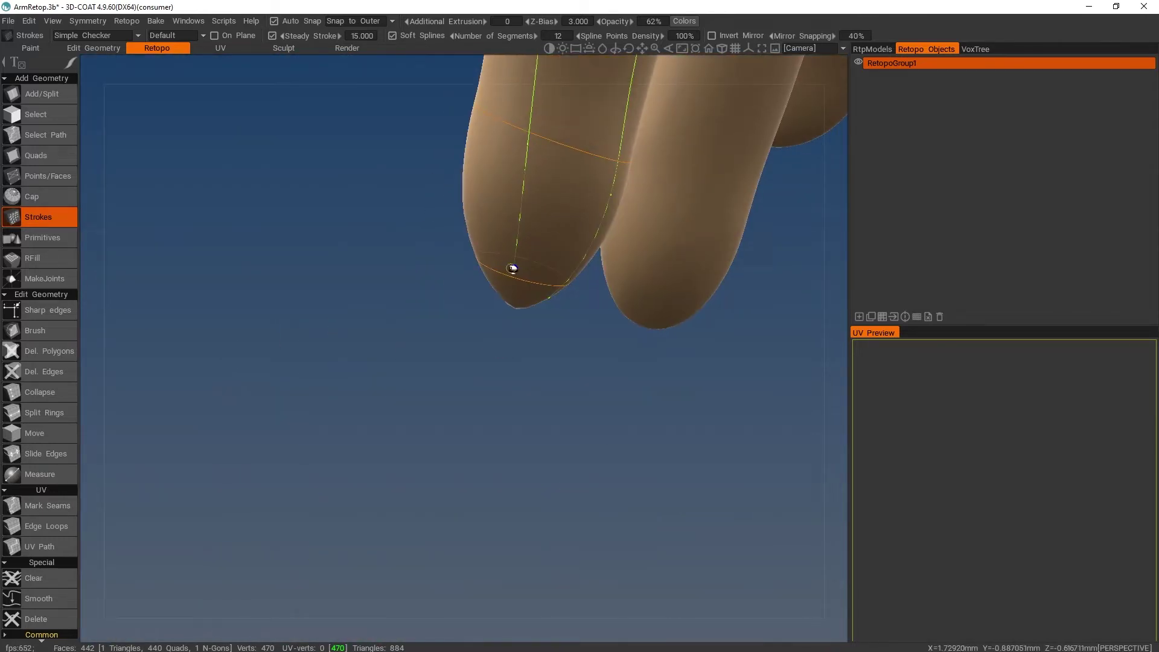
{"action": "right_click_drag", "start_coordinate": [754, 458], "coordinate": [612, 422], "text": "alt"}
Draw lengthwise strokes down the palm side of the middle finger from its base to the fingertip.
{"action": "left_click_drag", "start_coordinate": [613, 423], "coordinate": [459, 332], "text": "alt"}
{"action": "right_click_drag", "start_coordinate": [458, 332], "coordinate": [567, 386], "text": "alt"}
{"action": "middle_click_drag", "start_coordinate": [568, 386], "coordinate": [737, 538], "text": "alt"}
{"action": "right_click_drag", "start_coordinate": [738, 538], "coordinate": [698, 528], "text": "alt"}
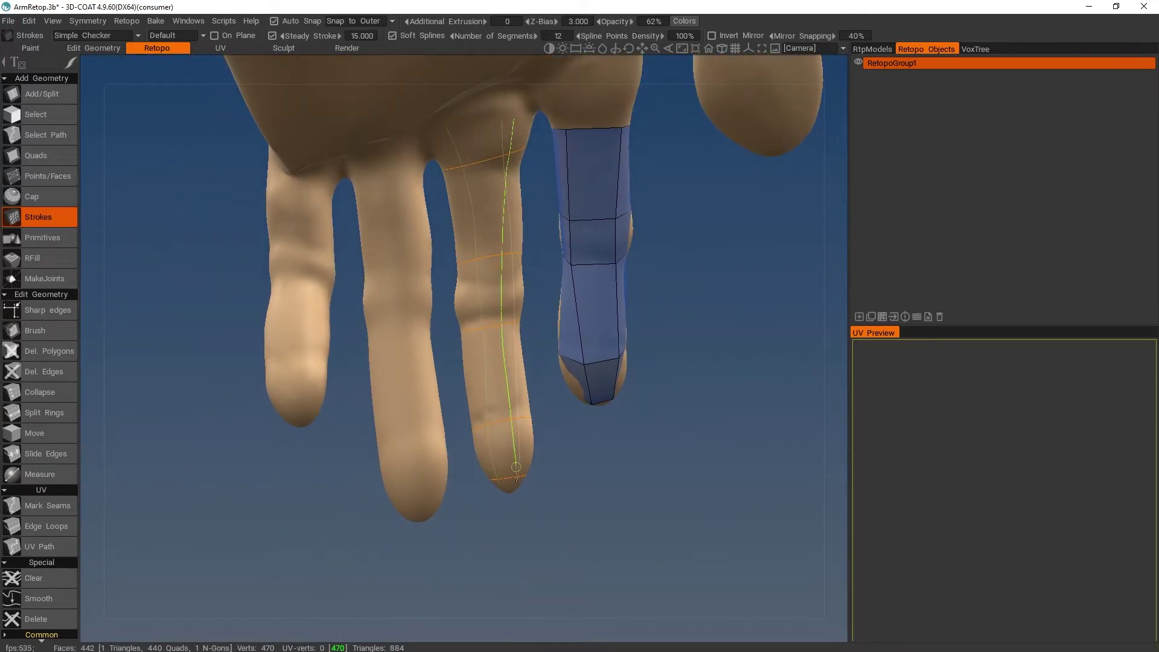
{"action": "left_click_drag", "start_coordinate": [517, 480], "coordinate": [516, 482]}
Redraw the palm-side stroke nearest the index finger closer to the middle finger's edge, extending it past the fingertip.
{"action": "key", "text": "ctrl+z"}
{"action": "left_click_drag", "start_coordinate": [520, 123], "coordinate": [512, 196]}
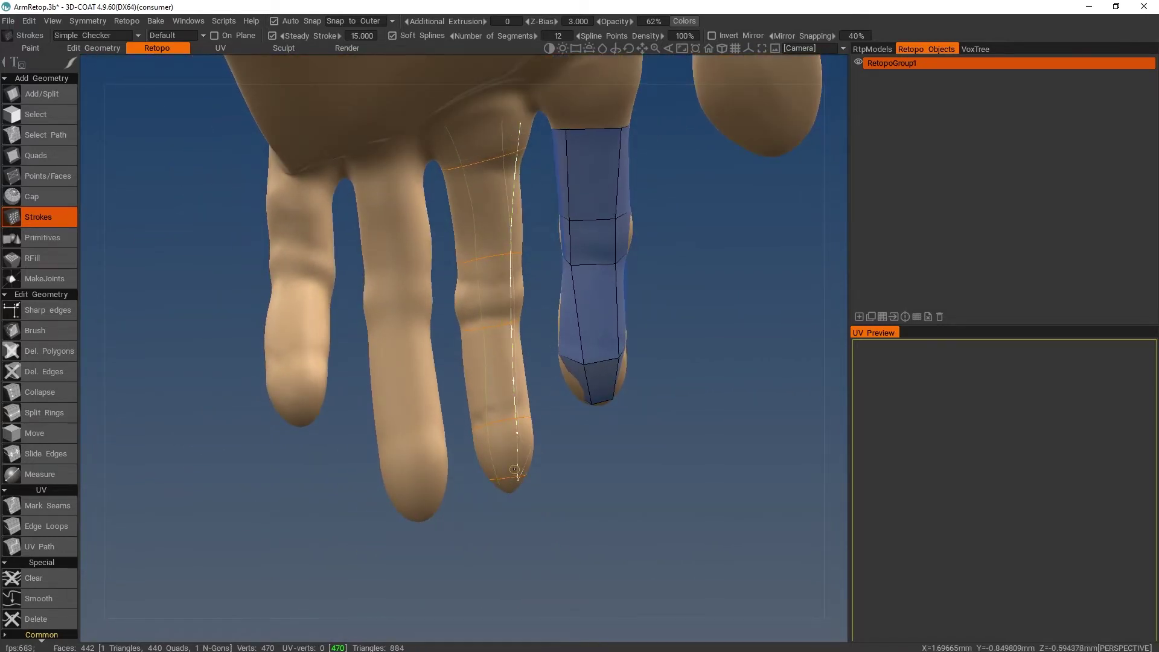
{"action": "key", "text": "ctrl+z"}
{"action": "left_click_drag", "start_coordinate": [519, 125], "coordinate": [515, 442]}
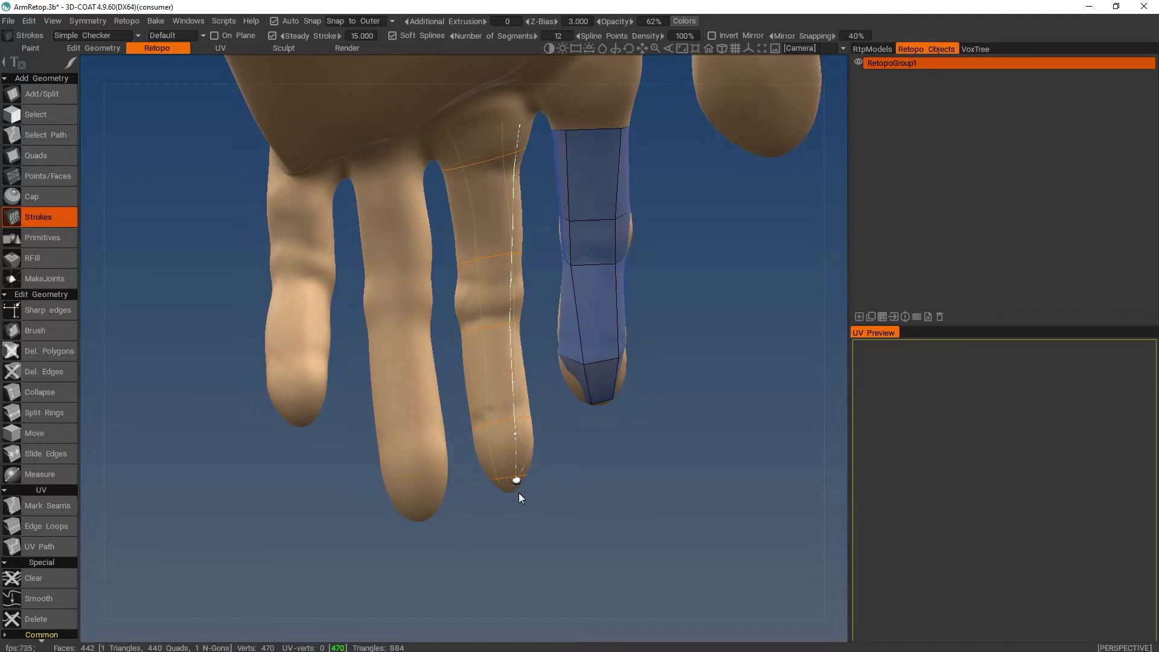
{"action": "left_click_drag", "start_coordinate": [519, 492], "coordinate": [519, 493]}
{"action": "key", "text": "ctrl+z"}
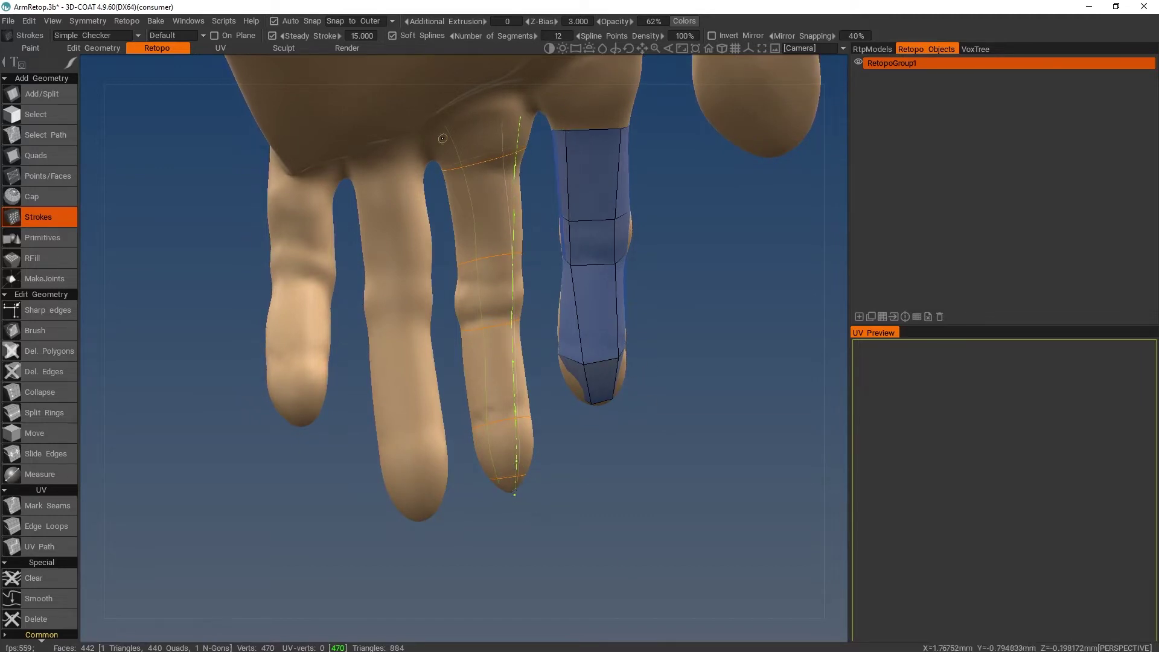
Generate the middle finger's polygons from the strokes and insert a lengthwise edge loop down its sides.
{"action": "key", "text": "Return"}
{"action": "scroll", "coordinate": [692, 473], "scroll_direction": "down", "scroll_amount": 3}
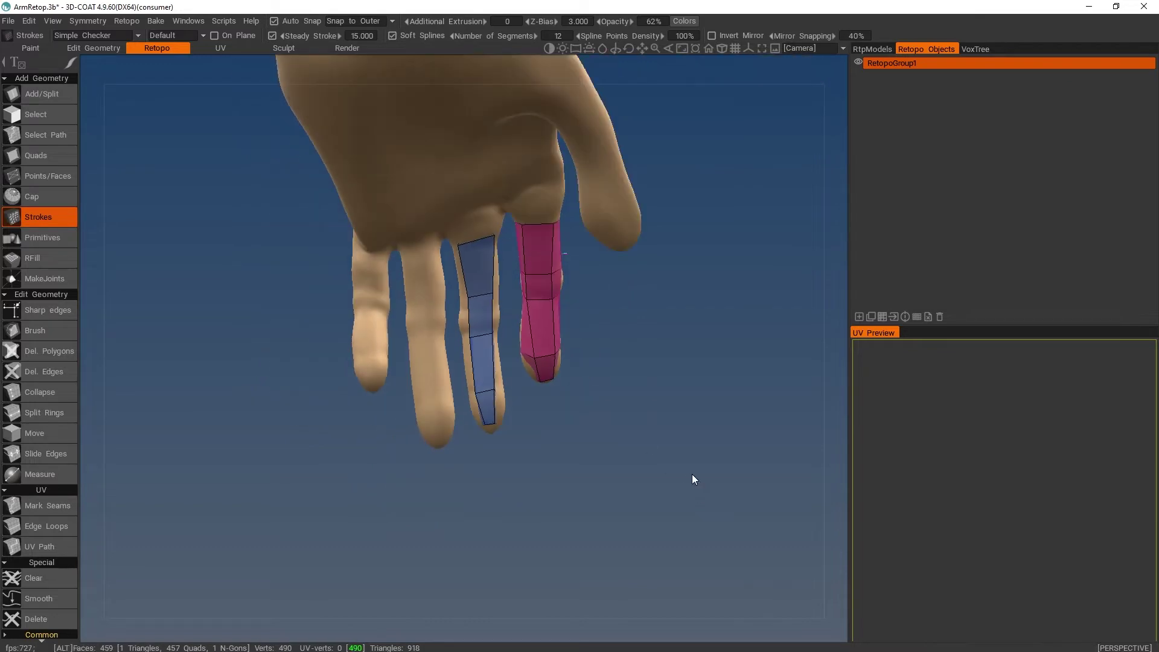
{"action": "scroll", "coordinate": [755, 417], "scroll_direction": "up", "scroll_amount": 4}
{"action": "mouse_move", "coordinate": [692, 473]}
{"action": "left_mouse_down"}
{"action": "mouse_move", "coordinate": [755, 418]}
{"action": "mouse_move", "coordinate": [571, 447]}
{"action": "left_mouse_up"}
{"action": "left_click", "coordinate": [51, 412]}
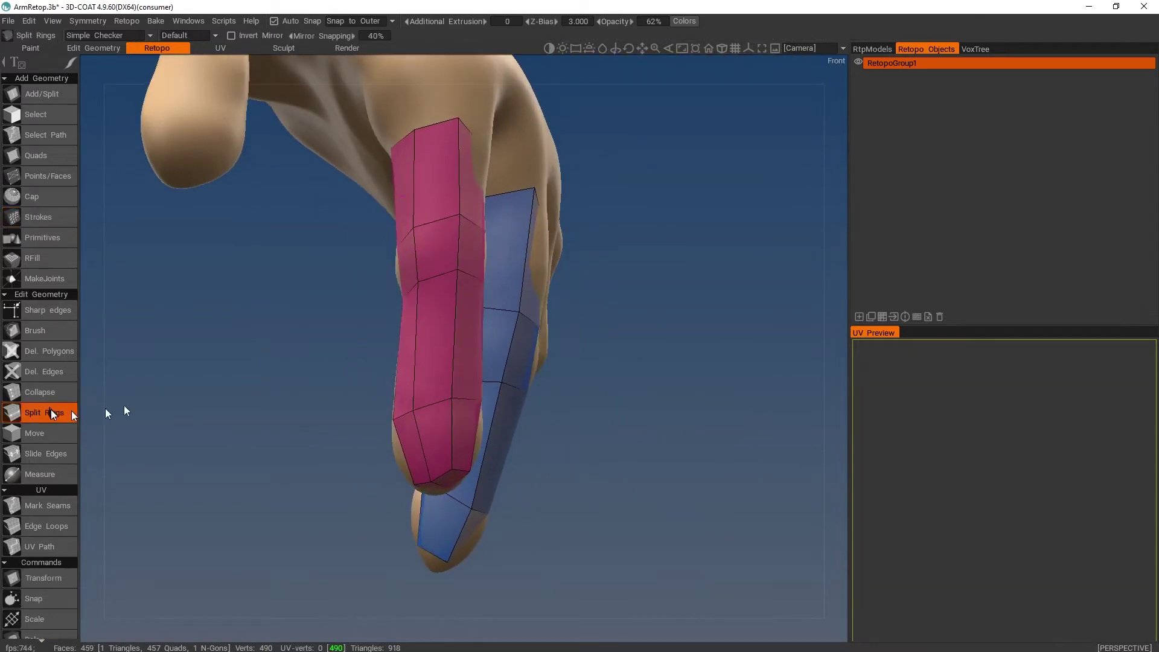
{"action": "left_click", "coordinate": [505, 310]}
{"action": "right_click_drag", "start_coordinate": [652, 399], "coordinate": [622, 389], "text": "alt"}
{"action": "left_click_drag", "start_coordinate": [621, 389], "coordinate": [453, 401], "text": "alt"}
{"action": "right_click_drag", "start_coordinate": [580, 386], "coordinate": [625, 423], "text": "alt"}
{"action": "left_click_drag", "start_coordinate": [628, 424], "coordinate": [638, 410], "text": "alt"}
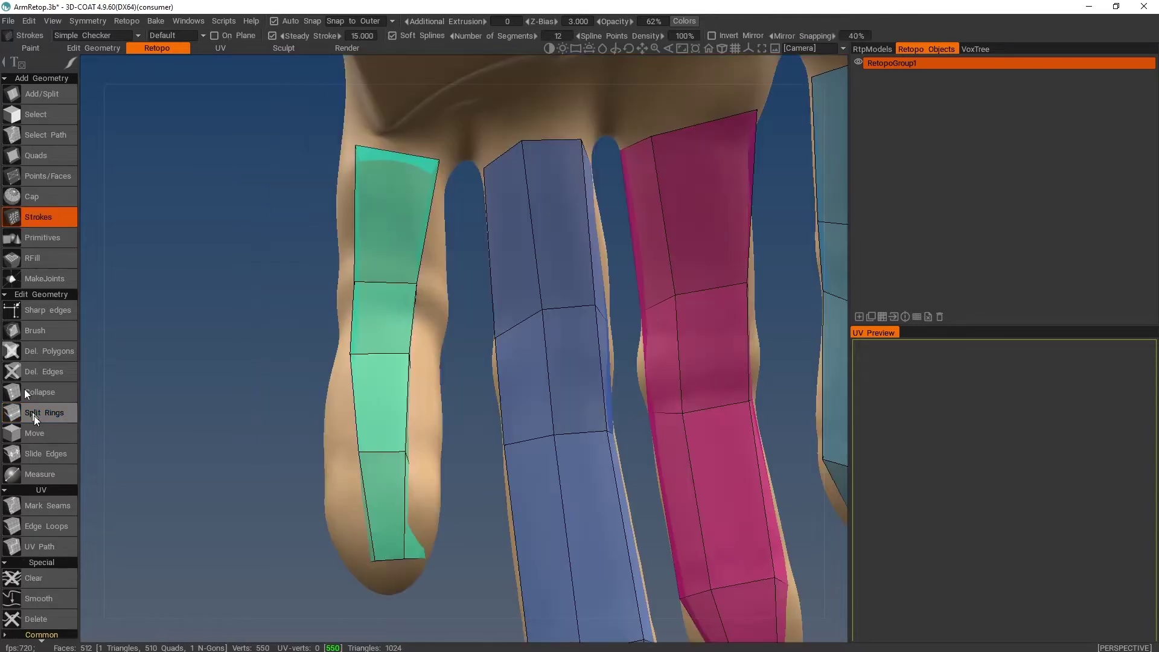
{"action": "right_click_drag", "start_coordinate": [455, 406], "coordinate": [475, 385], "text": "alt"}
{"action": "left_click_drag", "start_coordinate": [475, 385], "coordinate": [704, 345], "text": "alt"}
{"action": "left_click", "coordinate": [535, 386]}
{"action": "key", "text": "ctrl+z"}
{"action": "right_click_drag", "start_coordinate": [704, 345], "coordinate": [722, 332], "text": "alt"}
{"action": "left_click_drag", "start_coordinate": [723, 338], "coordinate": [540, 417], "text": "alt"}
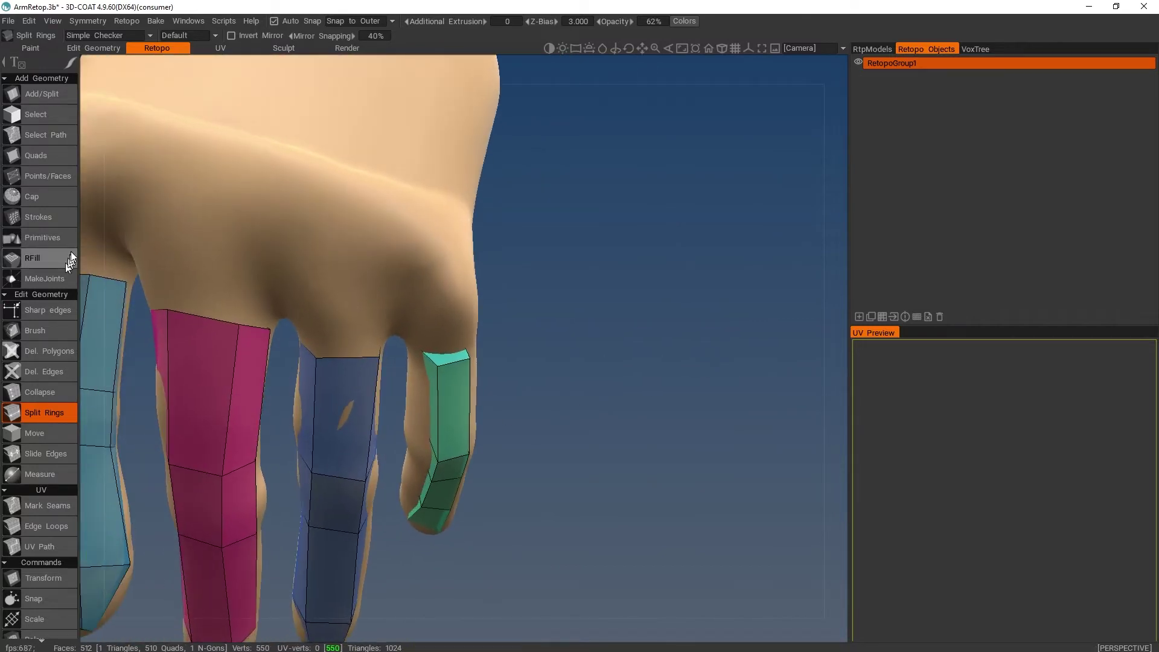
Delete the extra polygon on the little finger mesh and insert a lengthwise edge loop down its sides.
{"action": "left_click", "coordinate": [48, 352]}
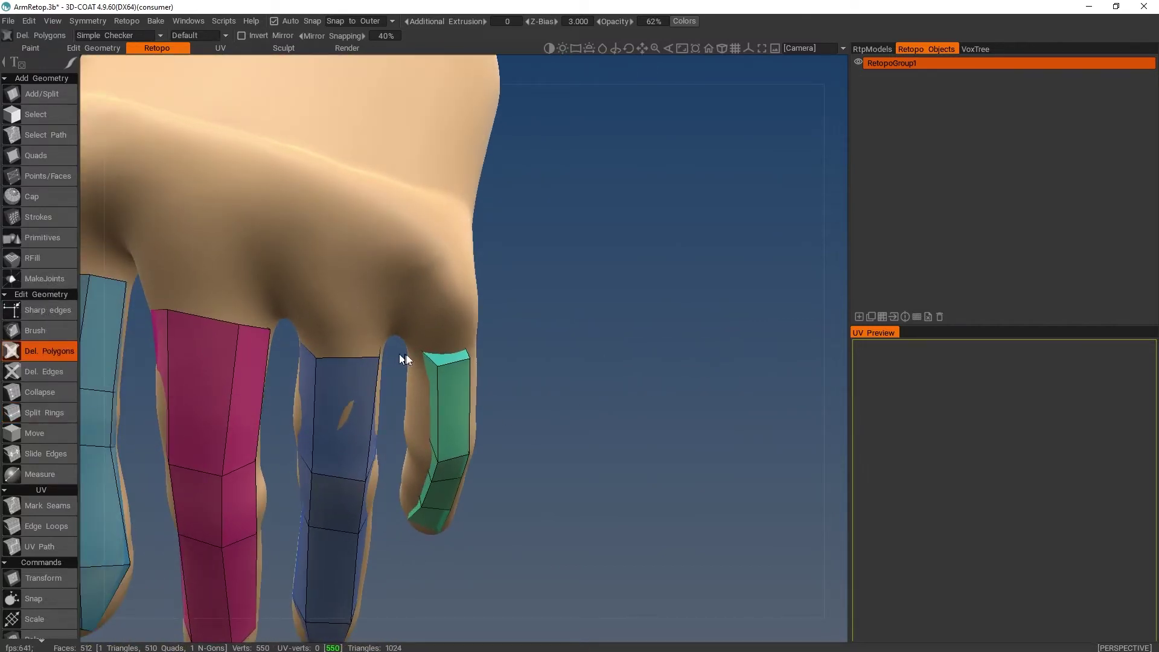
{"action": "left_click_drag", "start_coordinate": [640, 371], "coordinate": [357, 400]}
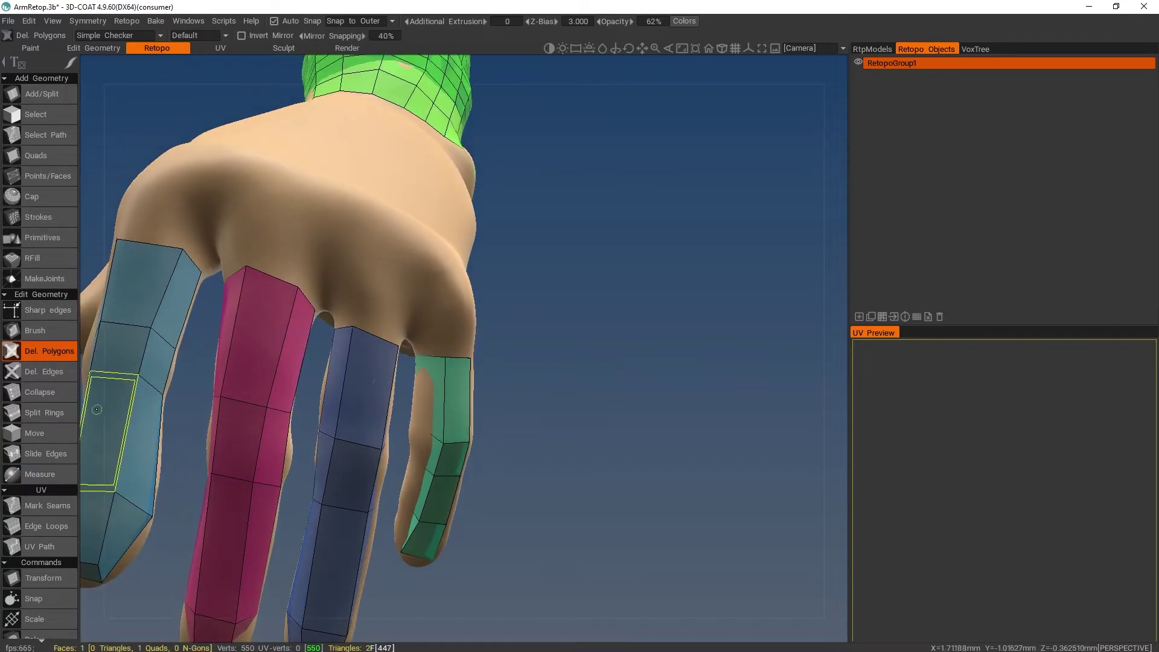
{"action": "left_click", "coordinate": [44, 412]}
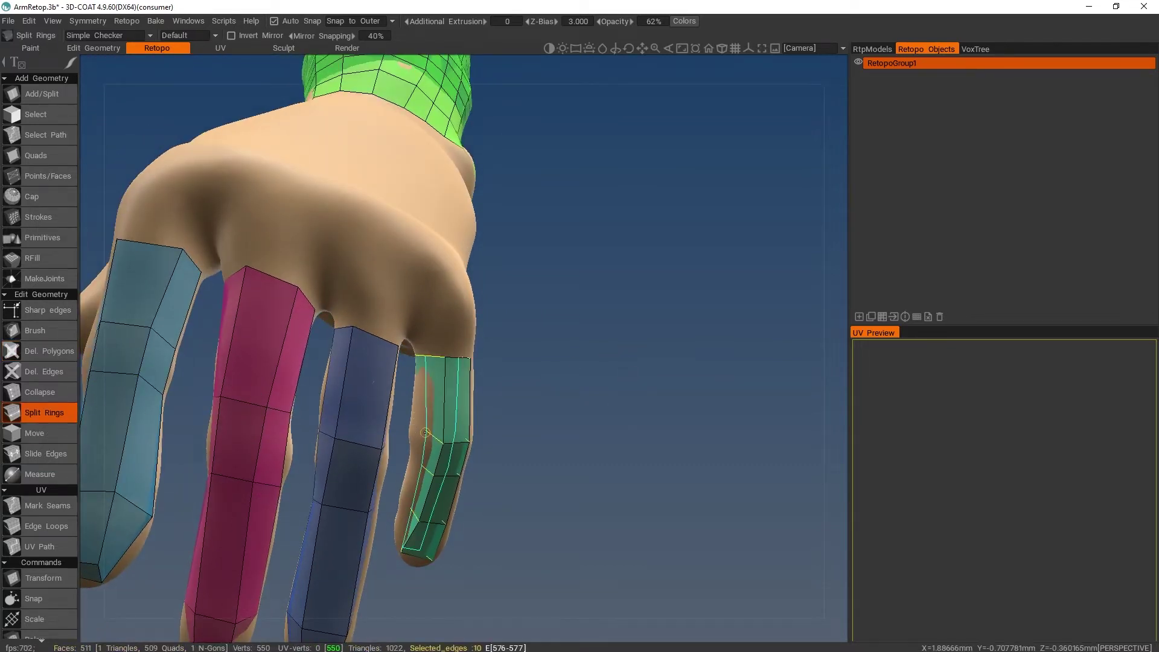
{"action": "left_click", "coordinate": [430, 470]}
Delete the distorted polygon at the base of the little finger mesh.
{"action": "left_click_drag", "start_coordinate": [577, 459], "coordinate": [619, 460]}
{"action": "left_click", "coordinate": [66, 353]}
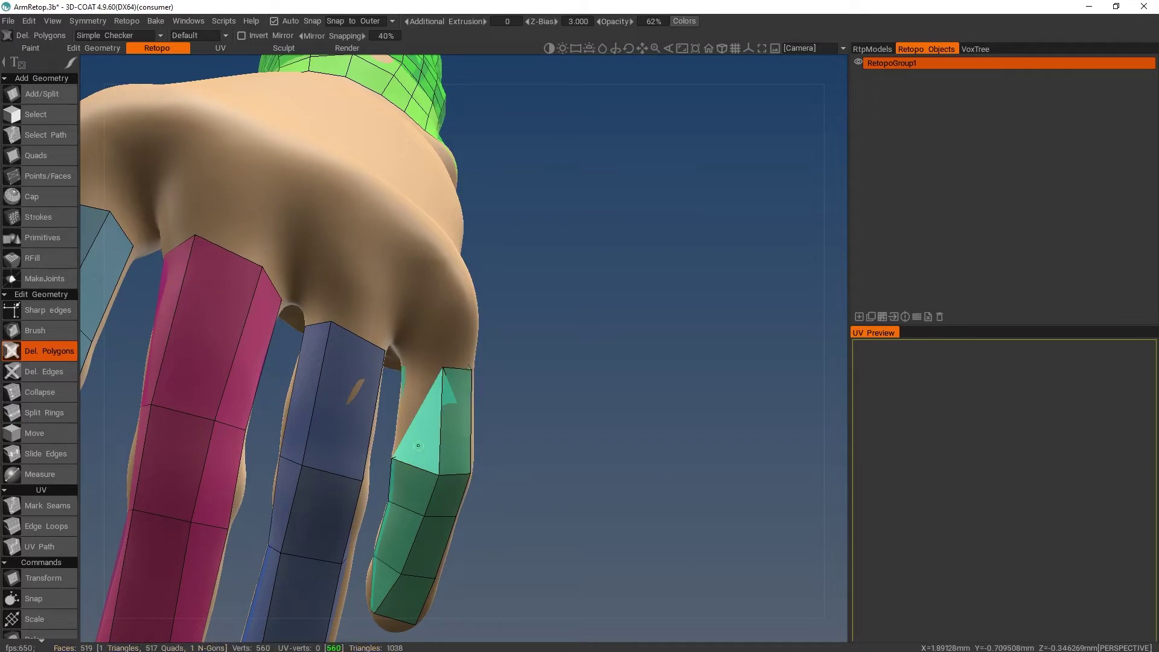
{"action": "left_click_drag", "start_coordinate": [418, 445], "coordinate": [711, 429], "text": "alt"}
{"action": "left_click", "coordinate": [418, 406]}
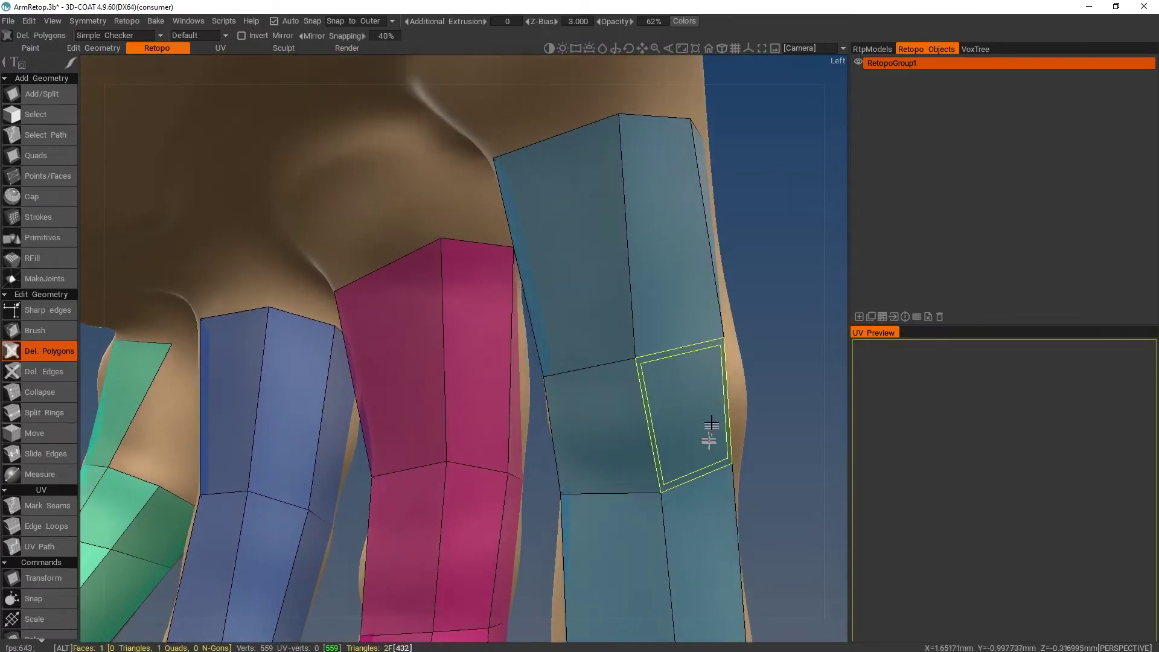
Fill the gap at the little finger's base with new faces using the Points/Faces tool.
{"action": "right_click_drag", "start_coordinate": [711, 429], "coordinate": [646, 412], "text": "alt"}
{"action": "left_click_drag", "start_coordinate": [646, 412], "coordinate": [455, 399], "text": "alt"}
{"action": "scroll", "coordinate": [385, 347], "scroll_direction": "up", "scroll_amount": 6}
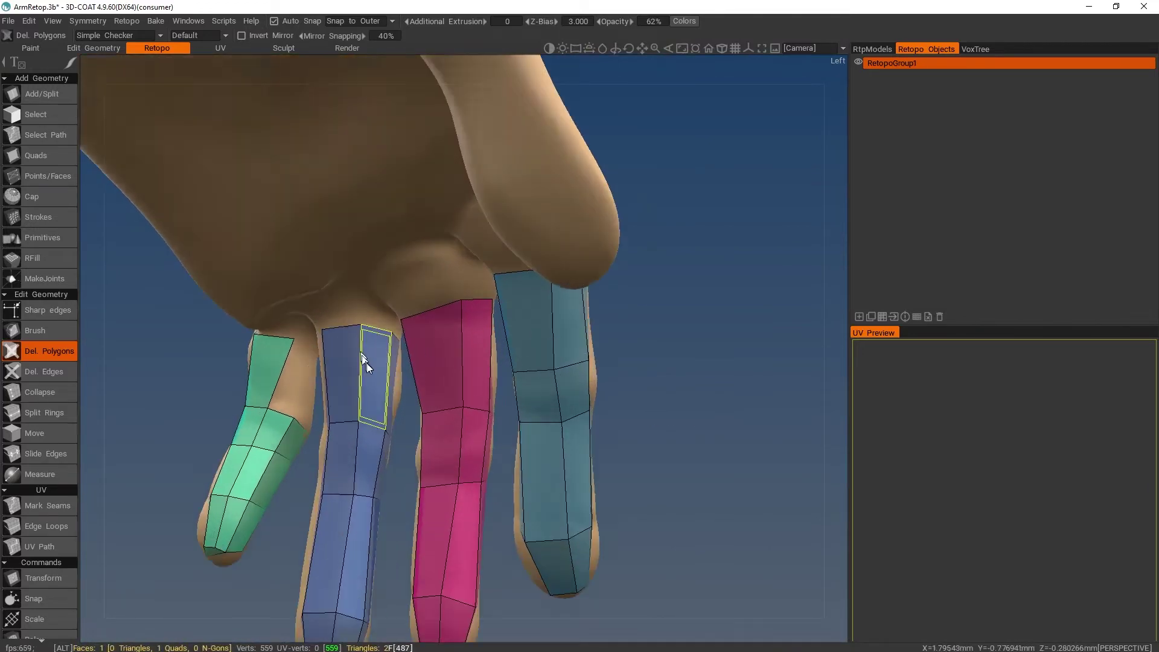
{"action": "scroll", "coordinate": [533, 343], "scroll_direction": "down", "scroll_amount": 2}
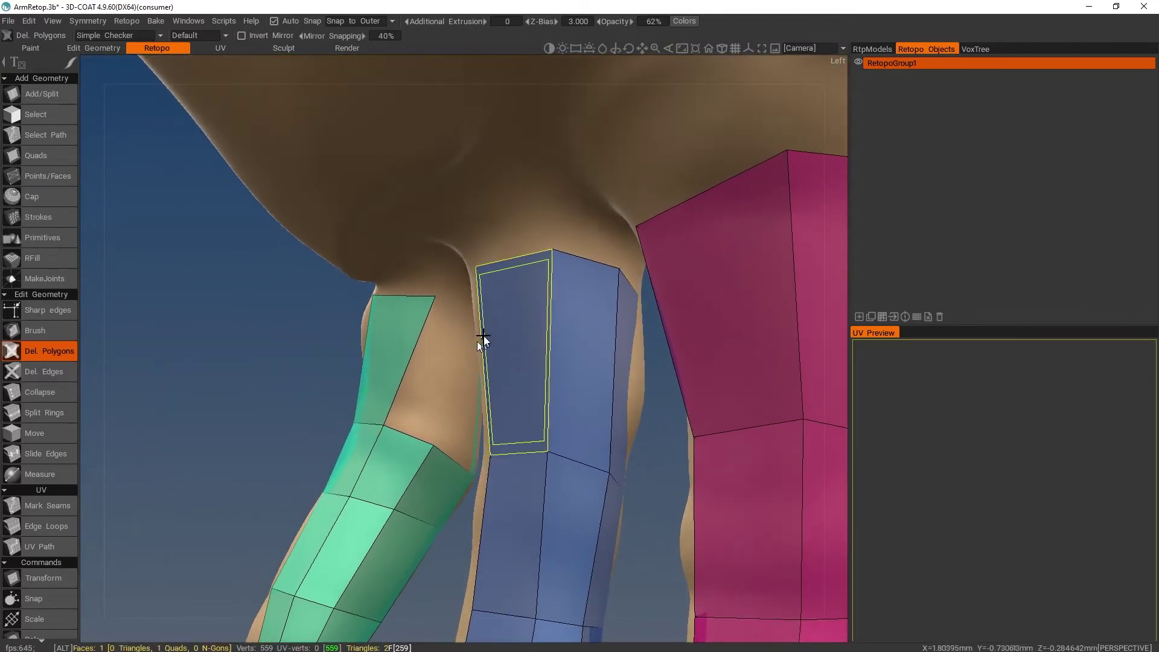
{"action": "left_click", "coordinate": [483, 336]}
{"action": "left_click", "coordinate": [46, 176]}
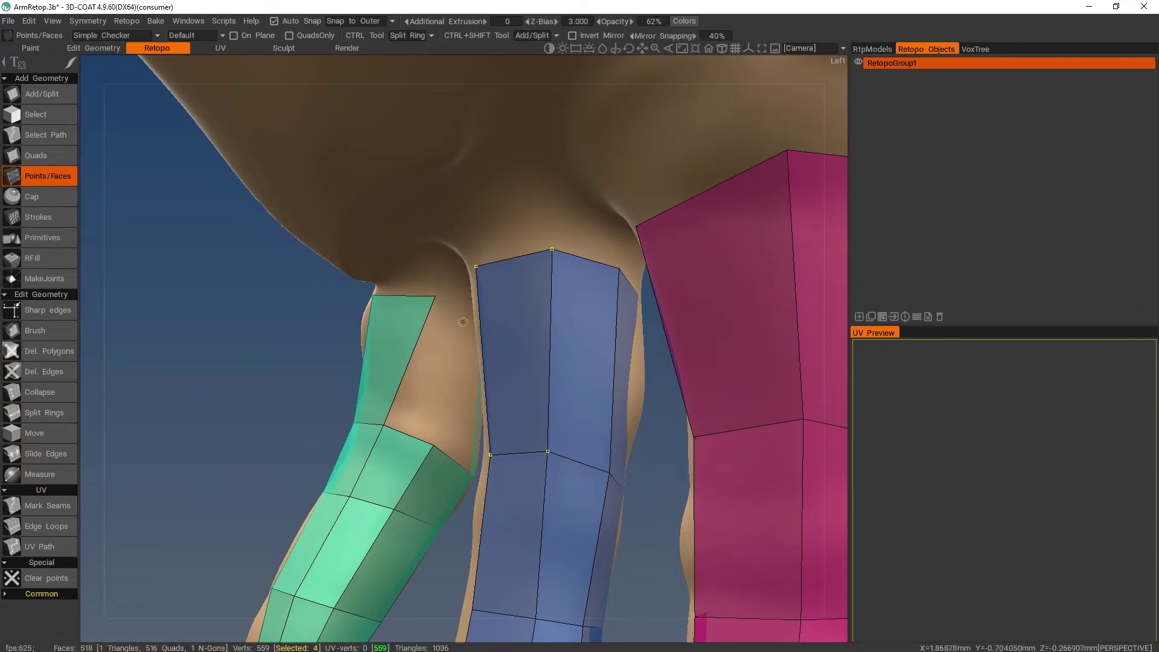
{"action": "left_click", "coordinate": [429, 356]}
{"action": "mouse_move", "coordinate": [531, 371]}
{"action": "left_mouse_down", "text": "alt"}
{"action": "mouse_move", "coordinate": [487, 388]}
{"action": "mouse_move", "coordinate": [375, 375]}
{"action": "mouse_move", "coordinate": [264, 381]}
{"action": "mouse_move", "coordinate": [668, 388]}
{"action": "left_mouse_up", "text": "alt"}
{"action": "right_click_drag", "start_coordinate": [729, 338], "coordinate": [727, 372], "text": "alt"}
{"action": "left_click", "coordinate": [588, 374]}
{"action": "left_click_drag", "start_coordinate": [594, 370], "coordinate": [915, 334], "text": "alt"}
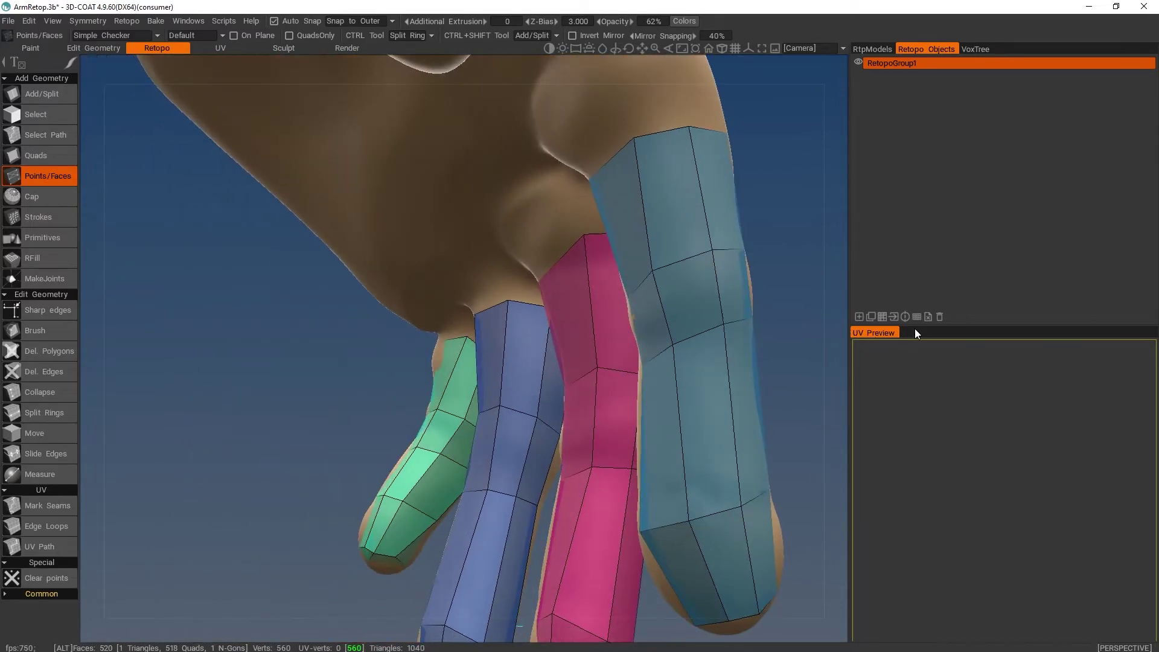
Reposition vertices of the finger mesh with the Move tool.
{"action": "key", "text": "space"}
{"action": "left_click", "coordinate": [520, 338]}
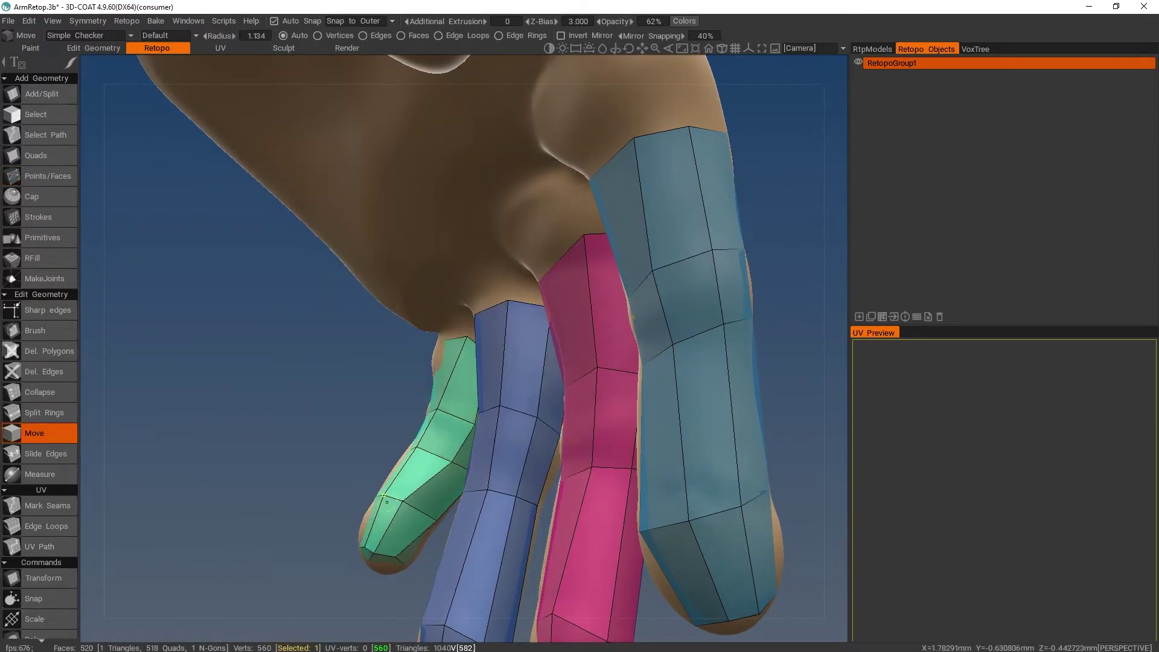
{"action": "left_click_drag", "start_coordinate": [664, 459], "coordinate": [313, 457], "text": "alt"}
{"action": "left_click_drag", "start_coordinate": [621, 414], "coordinate": [611, 428]}
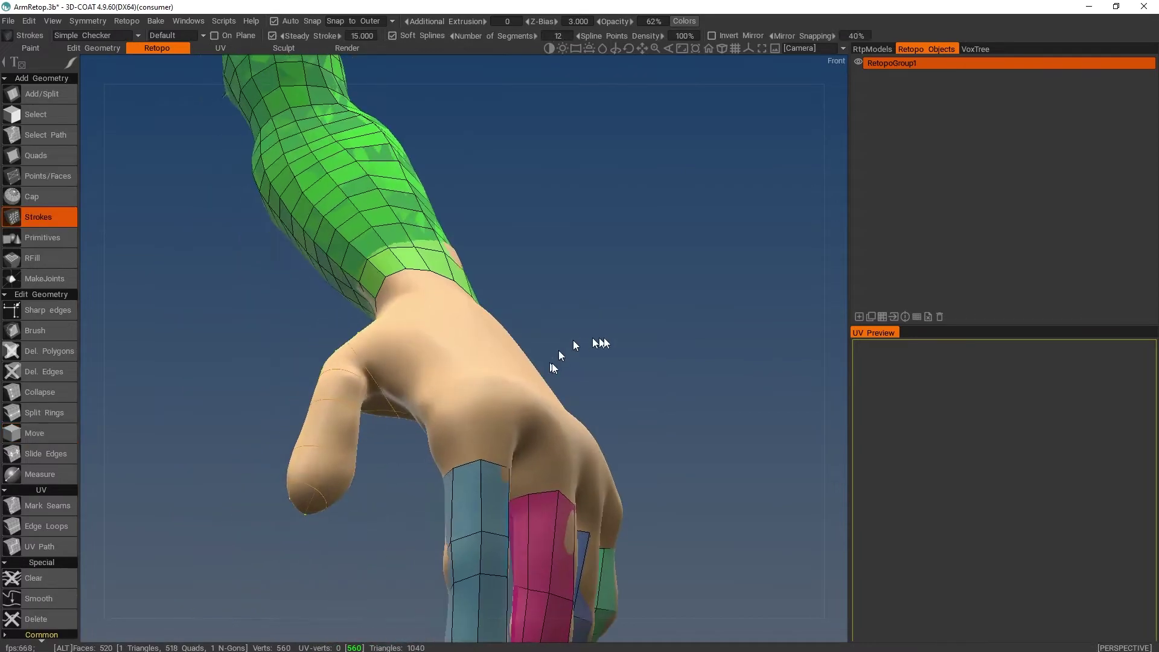
Switch to the Sculpt workspace with the whole hand in view.
{"action": "mouse_move", "coordinate": [559, 350]}
{"action": "left_mouse_down", "text": "alt"}
{"action": "mouse_move", "coordinate": [653, 315]}
{"action": "mouse_move", "coordinate": [594, 350]}
{"action": "mouse_move", "coordinate": [525, 262]}
{"action": "left_mouse_up", "text": "alt"}
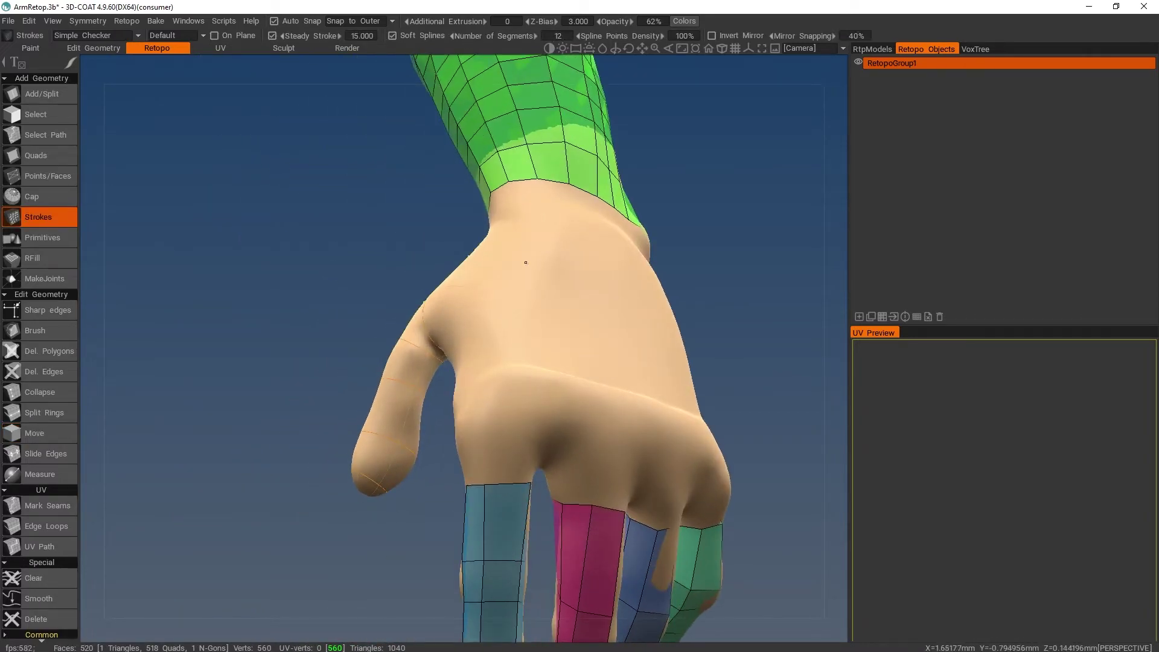
{"action": "left_click", "coordinate": [284, 49]}
{"action": "right_click_drag", "start_coordinate": [484, 256], "coordinate": [448, 241], "text": "alt"}
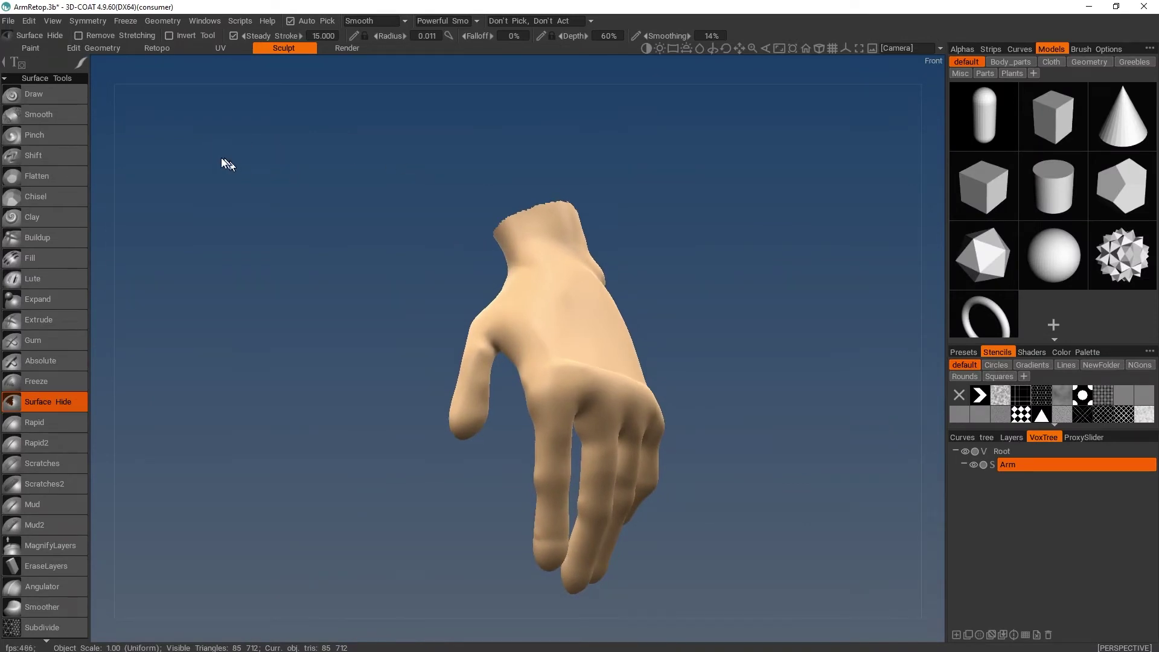
Hide all of the hand sculpt except the thumb with a polygonal lasso, and return to the Retopo workspace.
{"action": "left_click", "coordinate": [83, 66]}
{"action": "left_click", "coordinate": [309, 65]}
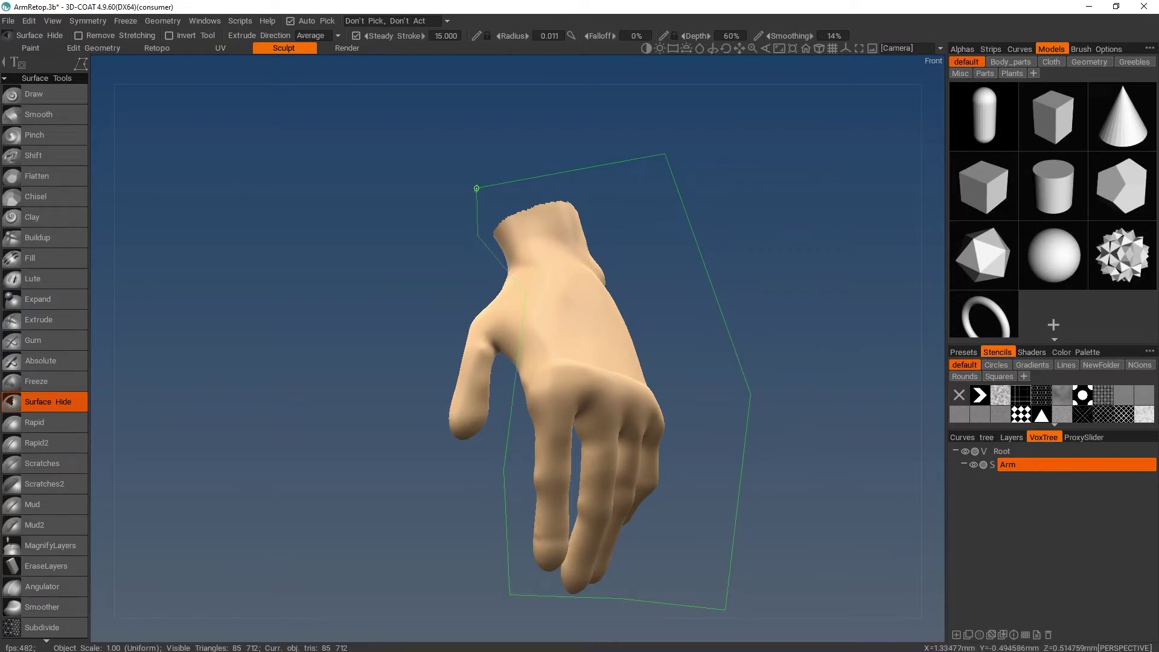
{"action": "left_click", "coordinate": [476, 188]}
{"action": "left_click", "coordinate": [157, 47]}
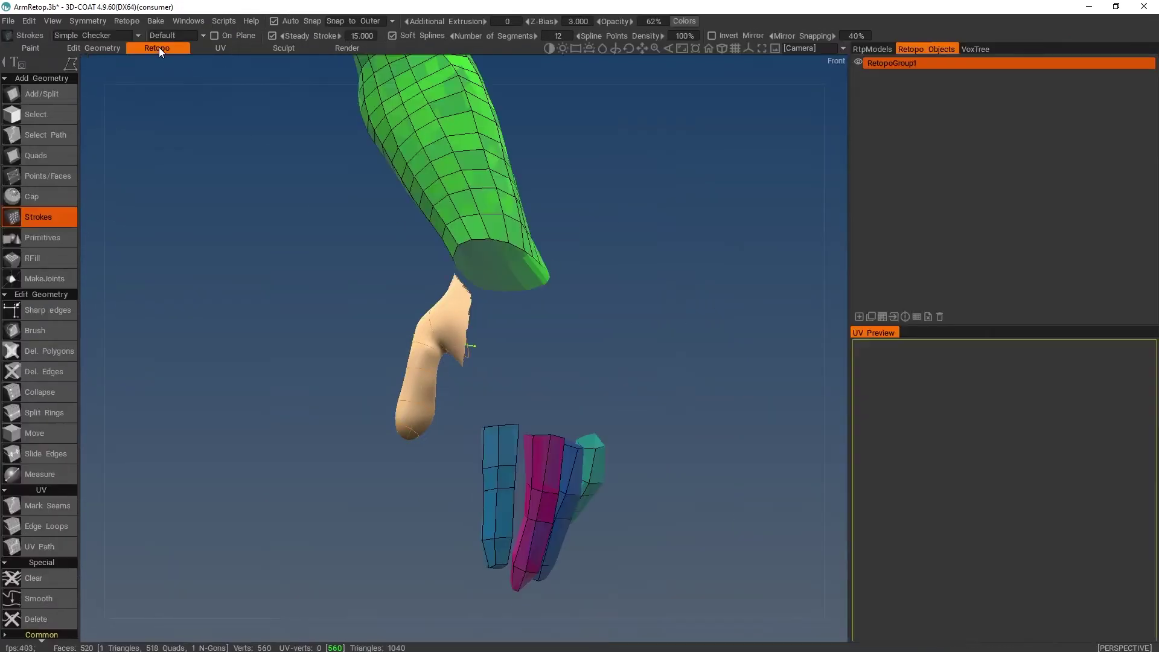
Draw lengthwise strokes along the thumb across its cross-section strokes and generate the thumb mesh from them.
{"action": "right_click_drag", "start_coordinate": [672, 271], "coordinate": [668, 321], "text": "alt"}
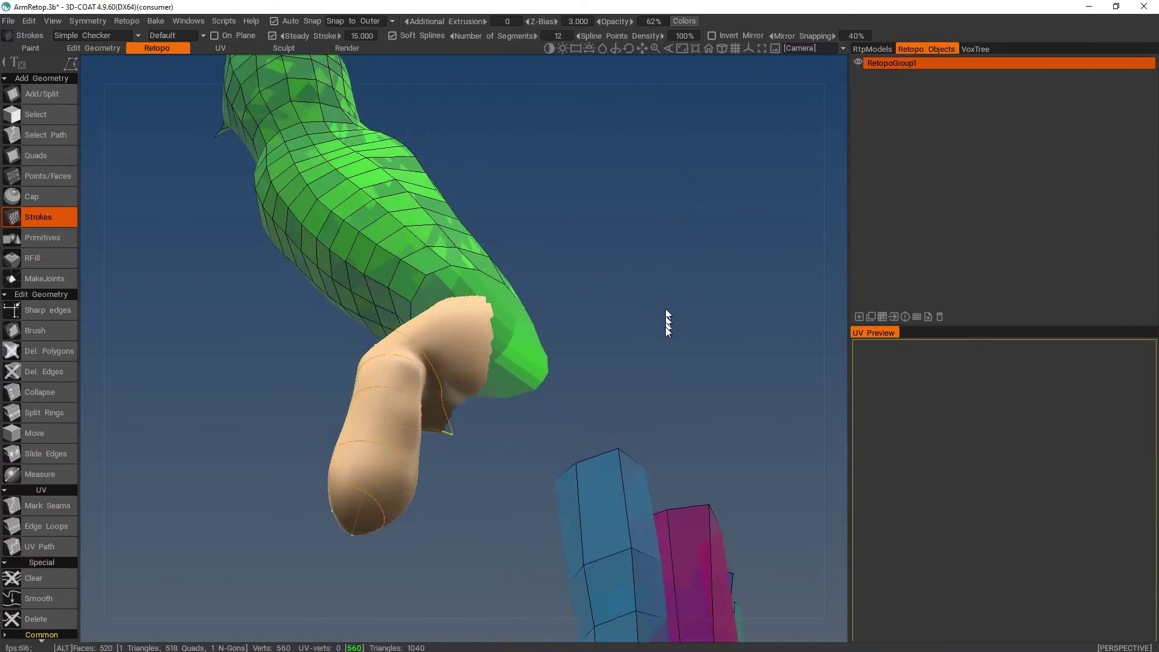
{"action": "left_click_drag", "start_coordinate": [667, 322], "coordinate": [657, 353], "text": "alt"}
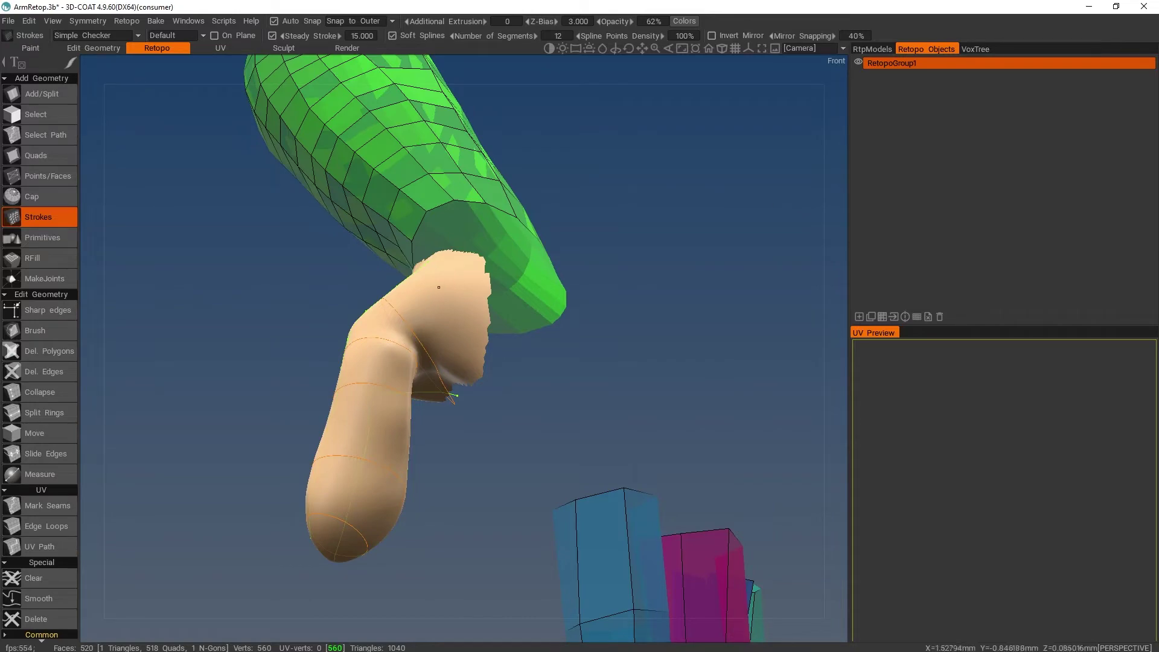
{"action": "left_click_drag", "start_coordinate": [382, 441], "coordinate": [463, 414], "text": "alt"}
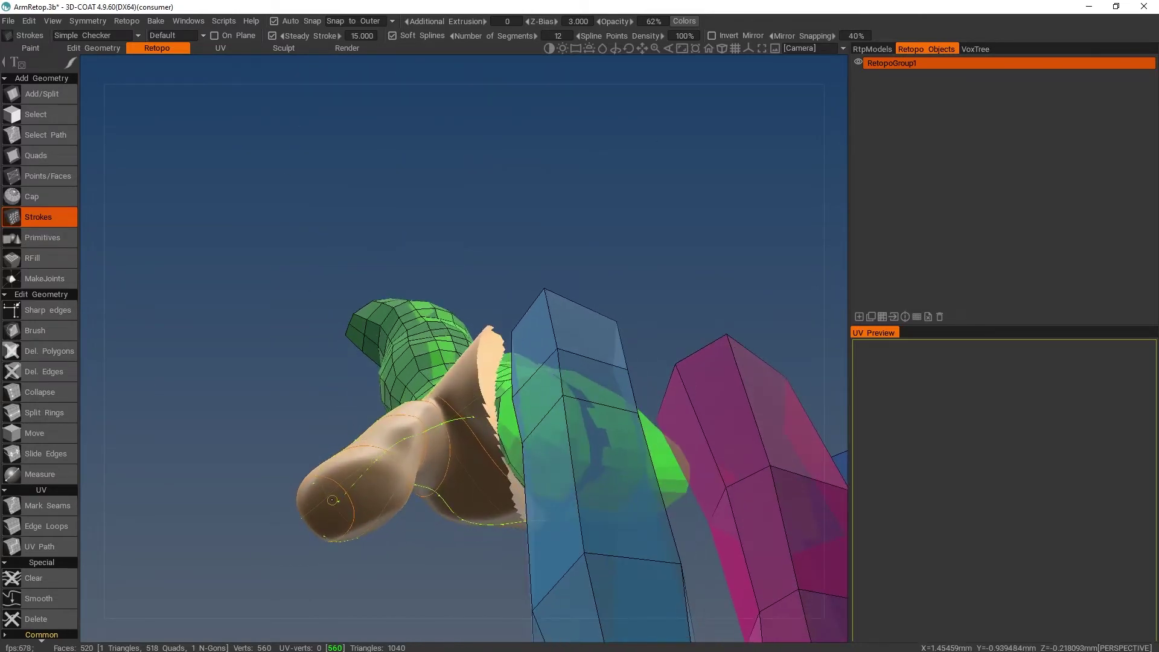
{"action": "mouse_move", "coordinate": [332, 500]}
{"action": "left_mouse_down", "text": "alt"}
{"action": "mouse_move", "coordinate": [353, 371]}
{"action": "mouse_move", "coordinate": [491, 480]}
{"action": "mouse_move", "coordinate": [348, 395]}
{"action": "mouse_move", "coordinate": [367, 421]}
{"action": "mouse_move", "coordinate": [493, 415]}
{"action": "mouse_move", "coordinate": [367, 382]}
{"action": "mouse_move", "coordinate": [430, 243]}
{"action": "mouse_move", "coordinate": [245, 235]}
{"action": "left_mouse_up", "text": "alt"}
{"action": "key", "text": "Return"}
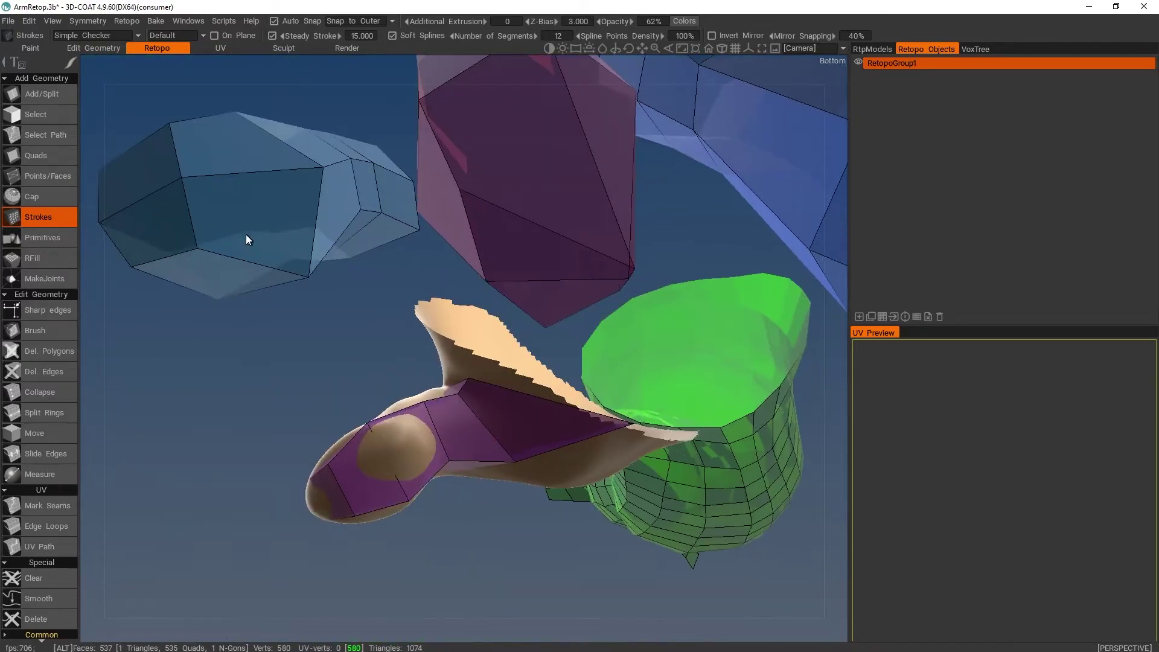
Add an edge ring around the thumb mesh with Split Rings and switch to the Move tool.
{"action": "left_click", "coordinate": [64, 413]}
{"action": "left_click", "coordinate": [436, 432]}
{"action": "left_click_drag", "start_coordinate": [435, 432], "coordinate": [459, 363], "text": "alt"}
{"action": "left_click", "coordinate": [53, 433]}
Bring the hidden palm and fingers of the sculpt back so the whole hand shows, and return to the Retopo workspace.
{"action": "left_click", "coordinate": [284, 49]}
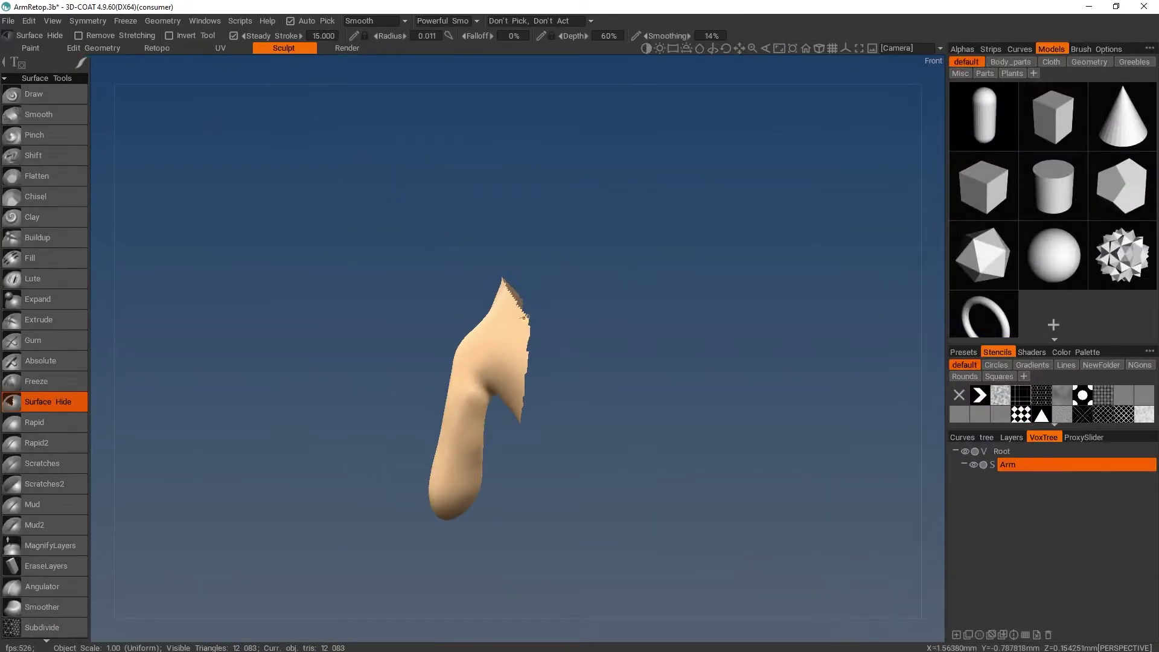
{"action": "mouse_move", "coordinate": [72, 62]}
{"action": "left_click", "coordinate": [278, 65]}
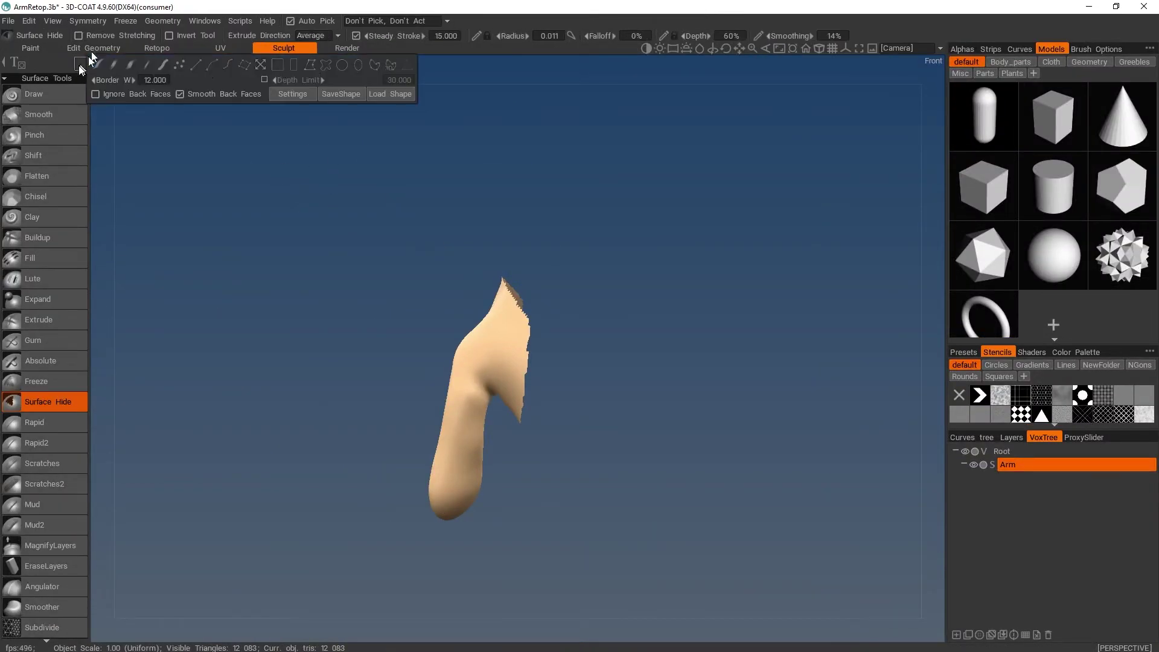
{"action": "left_click_drag", "start_coordinate": [380, 220], "coordinate": [847, 606]}
{"action": "middle_click_drag", "start_coordinate": [779, 460], "coordinate": [707, 379], "text": "alt"}
{"action": "right_click_drag", "start_coordinate": [708, 379], "coordinate": [513, 307], "text": "alt"}
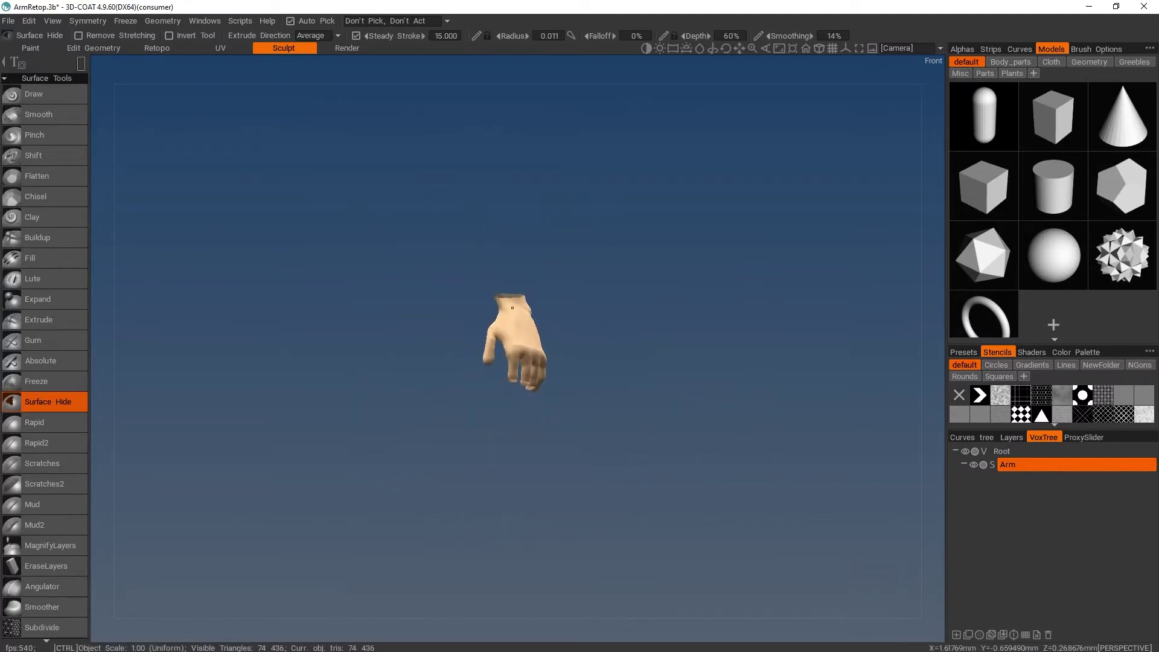
{"action": "left_click_drag", "start_coordinate": [429, 258], "coordinate": [663, 455], "text": "ctrl"}
{"action": "left_click", "coordinate": [162, 49]}
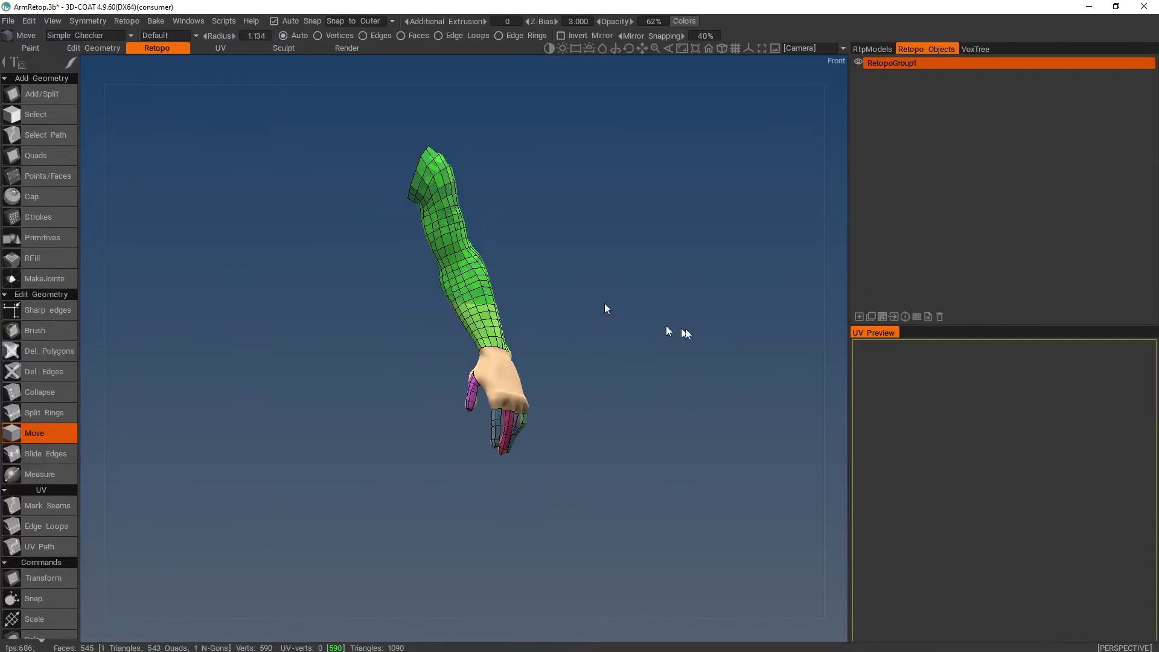
Extend each of the four fingers by one quad over the knuckles on the back of the hand with Points/Faces.
{"action": "middle_click_drag", "start_coordinate": [686, 329], "coordinate": [686, 313], "text": "alt"}
{"action": "right_click_drag", "start_coordinate": [686, 314], "coordinate": [708, 350], "text": "alt"}
{"action": "mouse_move", "coordinate": [707, 350]}
{"action": "left_mouse_down", "text": "alt"}
{"action": "mouse_move", "coordinate": [506, 338]}
{"action": "mouse_move", "coordinate": [600, 341]}
{"action": "mouse_move", "coordinate": [594, 350]}
{"action": "left_mouse_up", "text": "alt"}
{"action": "mouse_move", "coordinate": [662, 454]}
{"action": "left_mouse_down", "text": "alt"}
{"action": "mouse_move", "coordinate": [625, 422]}
{"action": "mouse_move", "coordinate": [531, 460]}
{"action": "left_mouse_up", "text": "alt"}
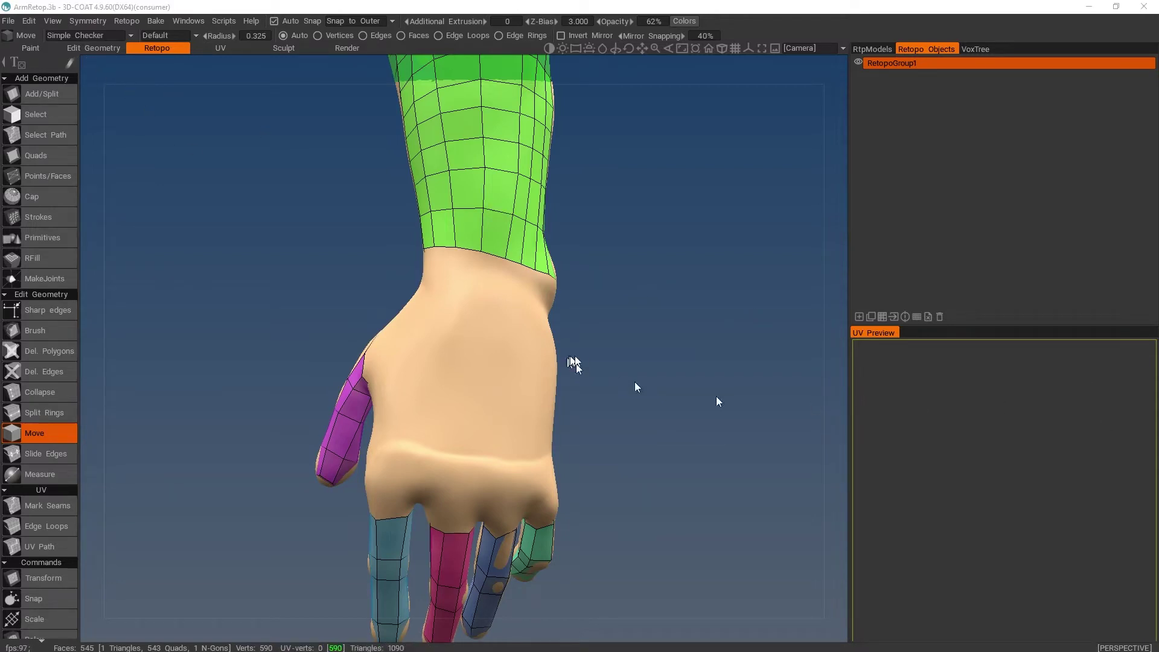
{"action": "left_click", "coordinate": [48, 176]}
{"action": "left_click_drag", "start_coordinate": [588, 393], "coordinate": [606, 375], "text": "alt"}
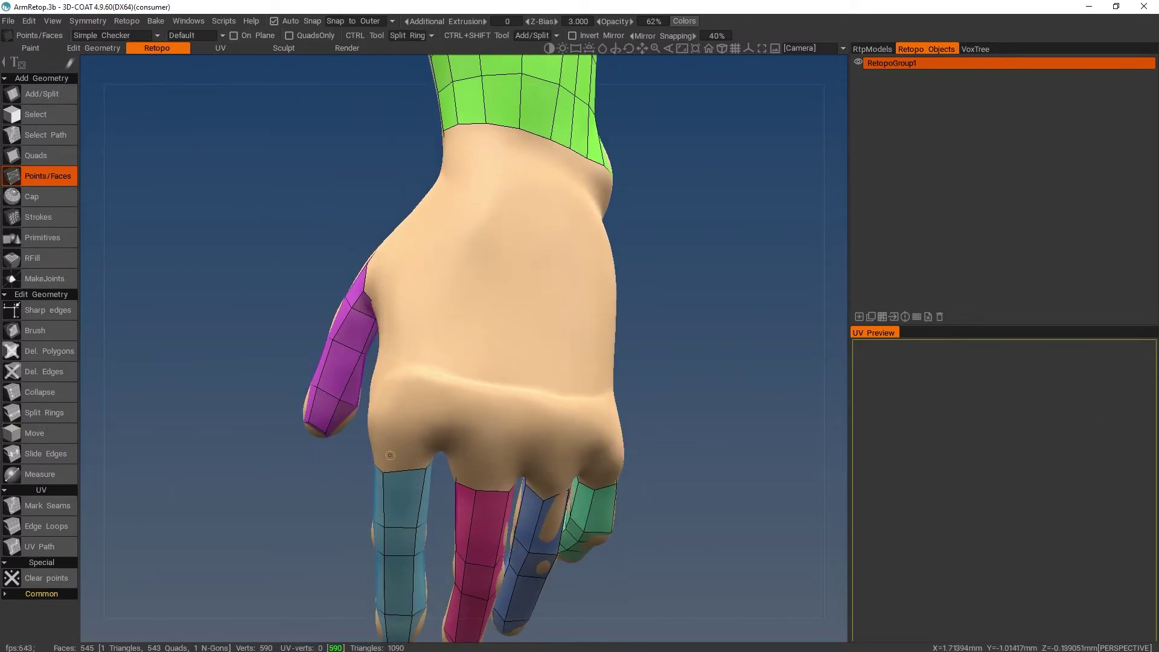
{"action": "left_click", "coordinate": [425, 418]}
{"action": "left_click", "coordinate": [489, 473]}
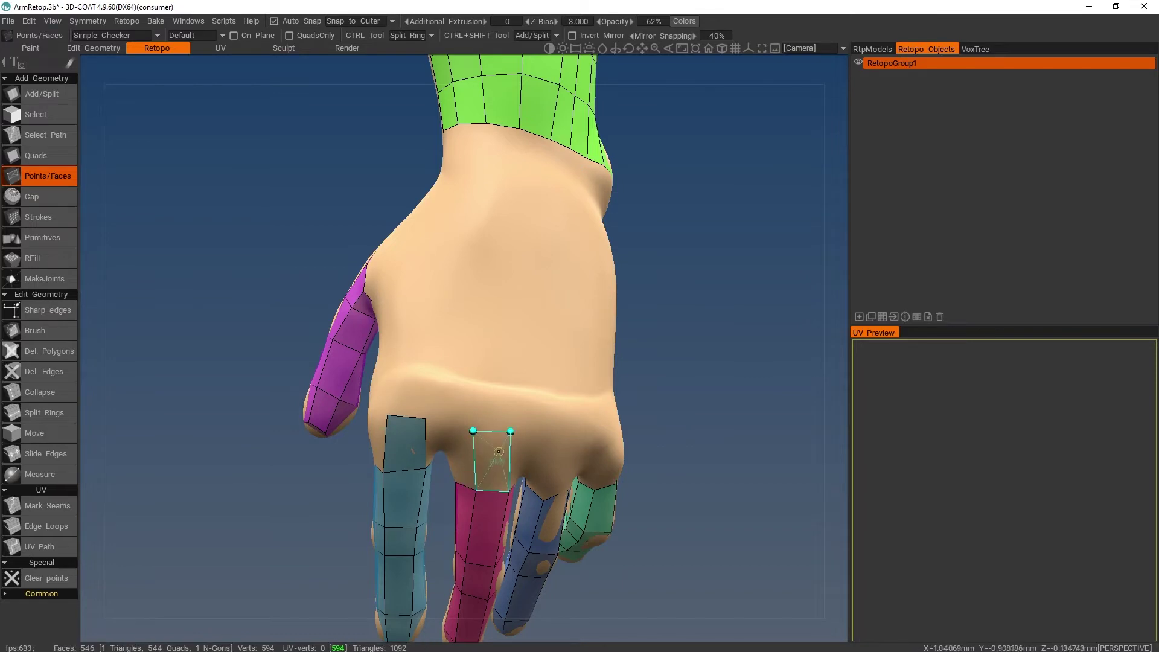
{"action": "left_click_drag", "start_coordinate": [491, 429], "coordinate": [556, 467], "text": "alt"}
{"action": "left_click", "coordinate": [522, 440]}
{"action": "right_click", "coordinate": [586, 480]}
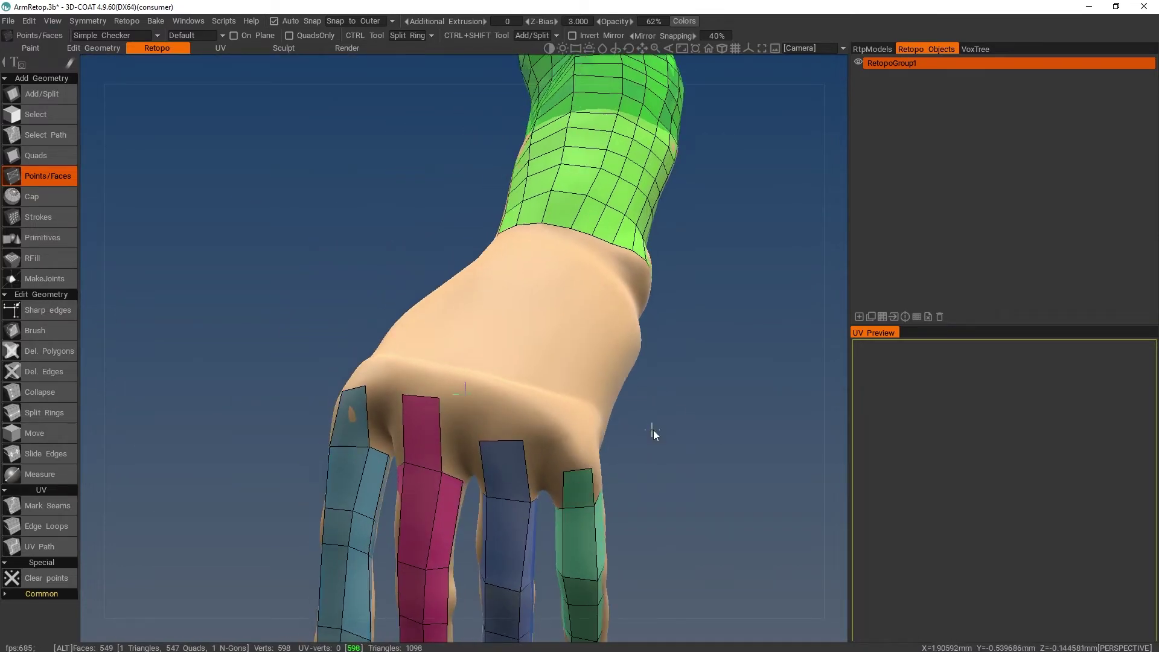
Move the upper vertices of the ring and little finger knuckle quads so their top edges slant.
{"action": "scroll", "coordinate": [655, 432], "scroll_direction": "up", "scroll_amount": 3}
{"action": "key", "text": "m"}
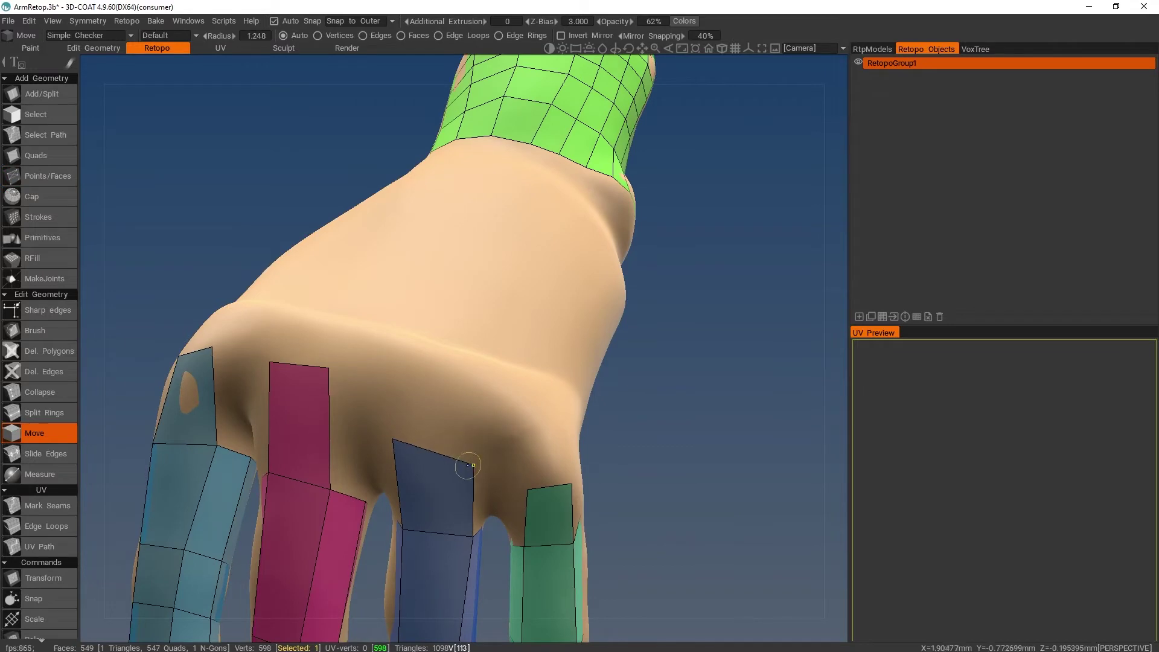
{"action": "left_click_drag", "start_coordinate": [397, 439], "coordinate": [419, 425]}
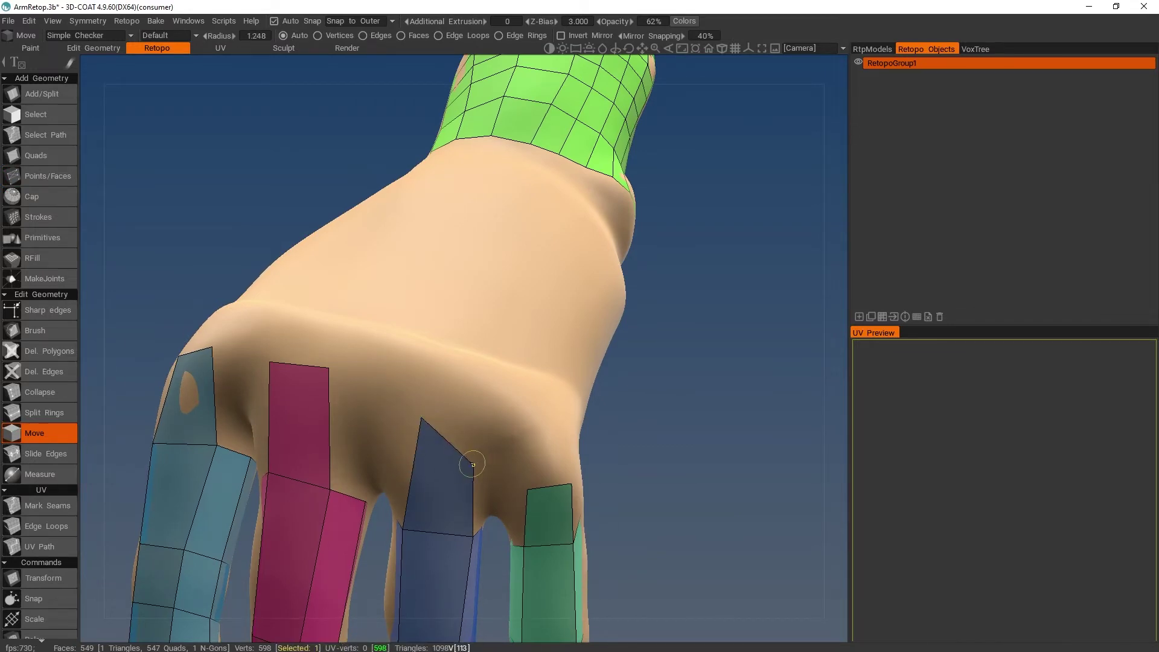
{"action": "left_click_drag", "start_coordinate": [472, 464], "coordinate": [463, 464]}
{"action": "left_click_drag", "start_coordinate": [569, 483], "coordinate": [559, 450]}
Slant the top edges of the index and middle finger knuckle quads towards each other by moving their vertices.
{"action": "middle_click_drag", "start_coordinate": [626, 460], "coordinate": [831, 468]}
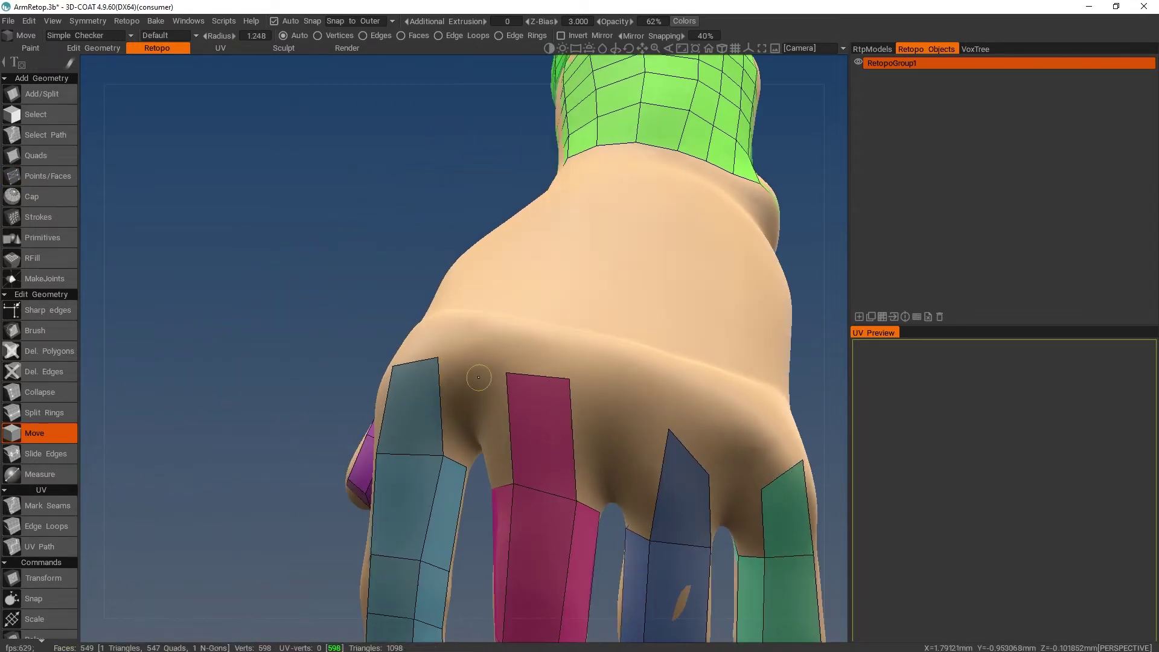
{"action": "left_click_drag", "start_coordinate": [504, 373], "coordinate": [518, 427]}
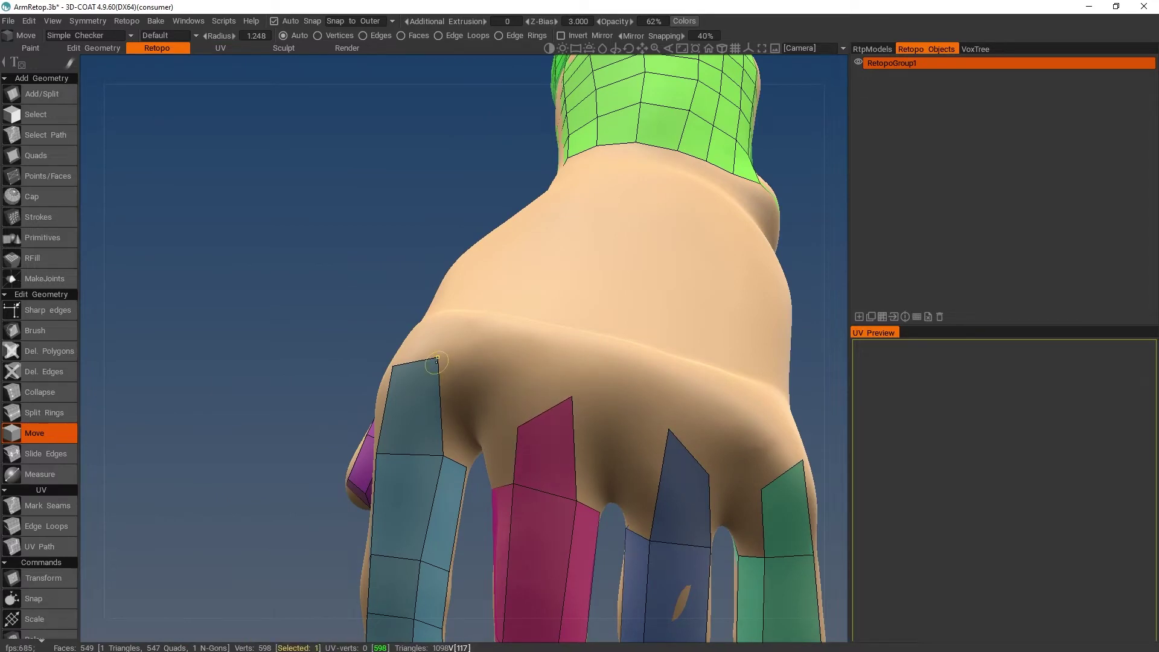
{"action": "left_click_drag", "start_coordinate": [391, 364], "coordinate": [416, 359]}
{"action": "left_click_drag", "start_coordinate": [520, 431], "coordinate": [571, 399]}
{"action": "right_click_drag", "start_coordinate": [610, 370], "coordinate": [607, 385], "text": "alt"}
{"action": "left_click_drag", "start_coordinate": [608, 385], "coordinate": [617, 423], "text": "alt"}
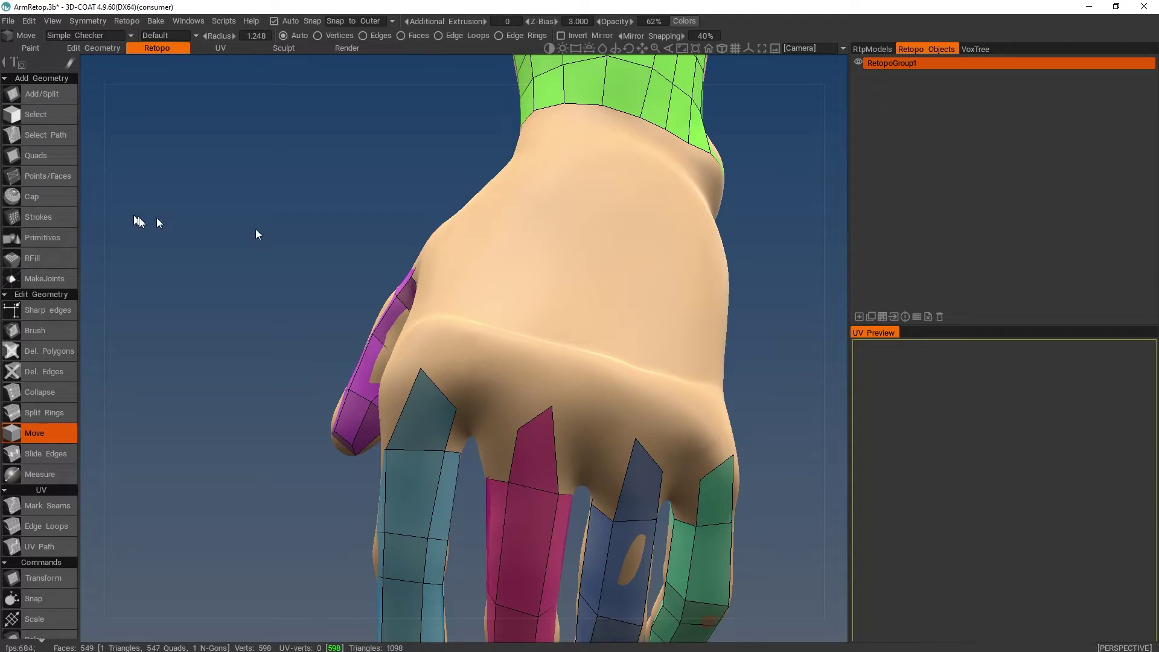
Bridge the index to the middle finger and the ring to the little finger with quads on the back of the hand.
{"action": "left_click", "coordinate": [41, 175]}
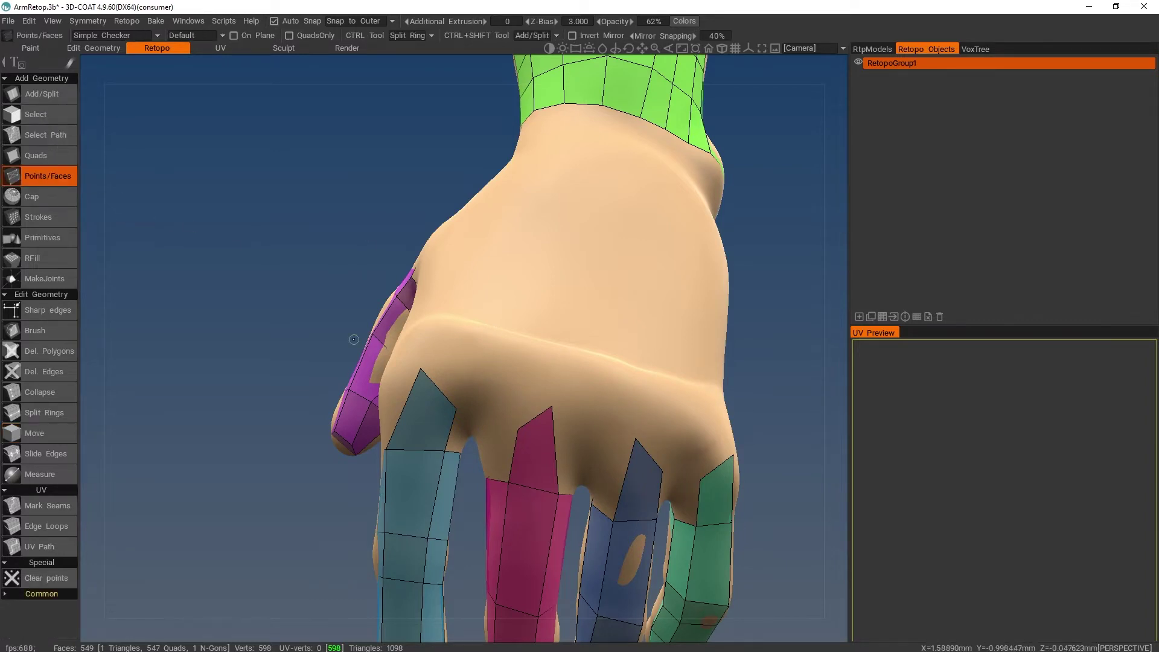
{"action": "right_click", "coordinate": [493, 398]}
{"action": "left_click_drag", "start_coordinate": [592, 383], "coordinate": [689, 440], "text": "alt"}
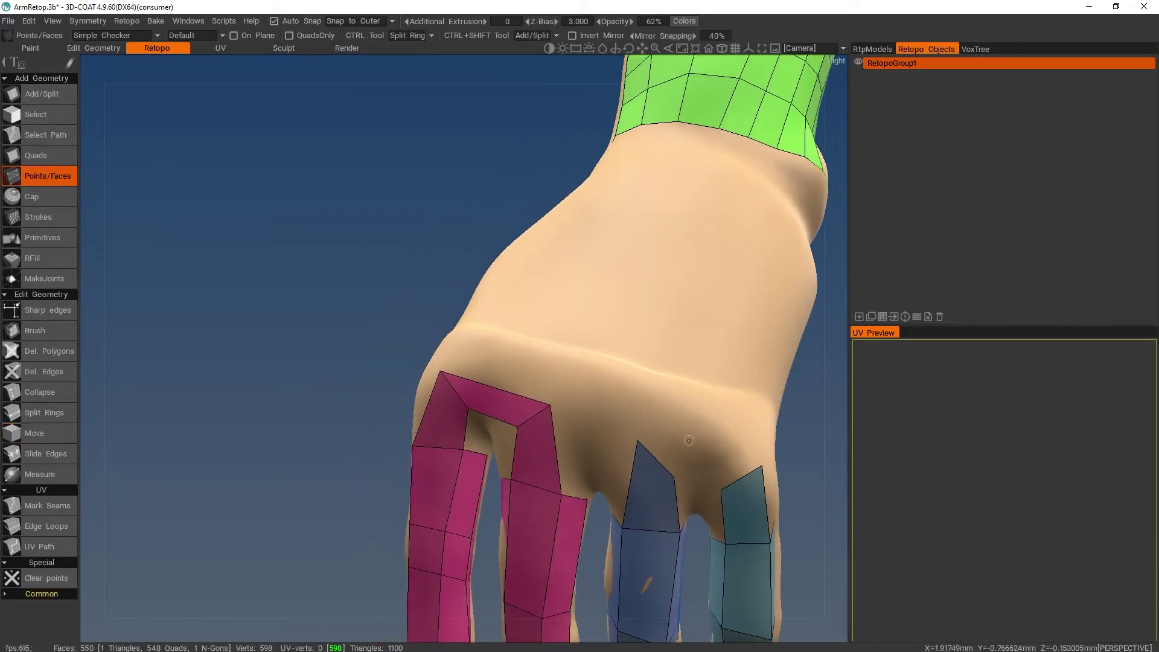
{"action": "left_click", "coordinate": [703, 468]}
{"action": "middle_click_drag", "start_coordinate": [703, 468], "coordinate": [720, 404]}
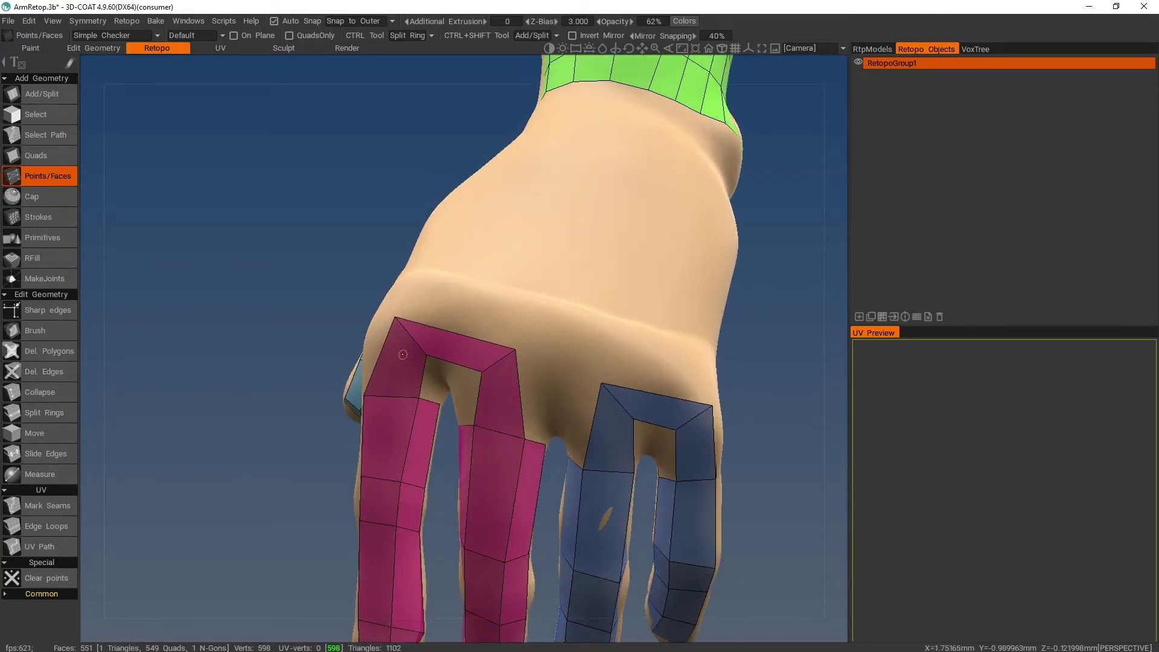
Add slanted quads at the bases of the ring and little fingers on the palm side and bridge them with a face.
{"action": "middle_click_drag", "start_coordinate": [530, 406], "coordinate": [366, 332]}
{"action": "middle_click_drag", "start_coordinate": [603, 417], "coordinate": [449, 362]}
{"action": "right_click_drag", "start_coordinate": [445, 351], "coordinate": [561, 414], "text": "alt"}
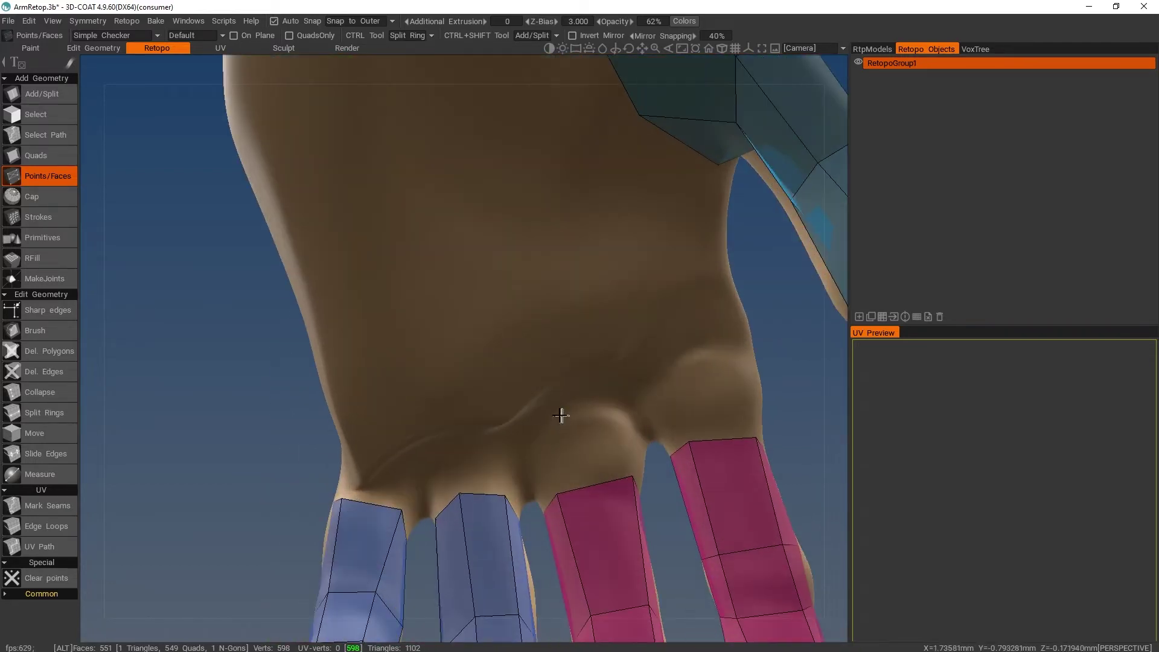
{"action": "left_click_drag", "start_coordinate": [561, 414], "coordinate": [424, 401], "text": "alt"}
{"action": "left_click", "coordinate": [425, 400]}
{"action": "left_click", "coordinate": [468, 361]}
{"action": "right_click", "coordinate": [467, 416]}
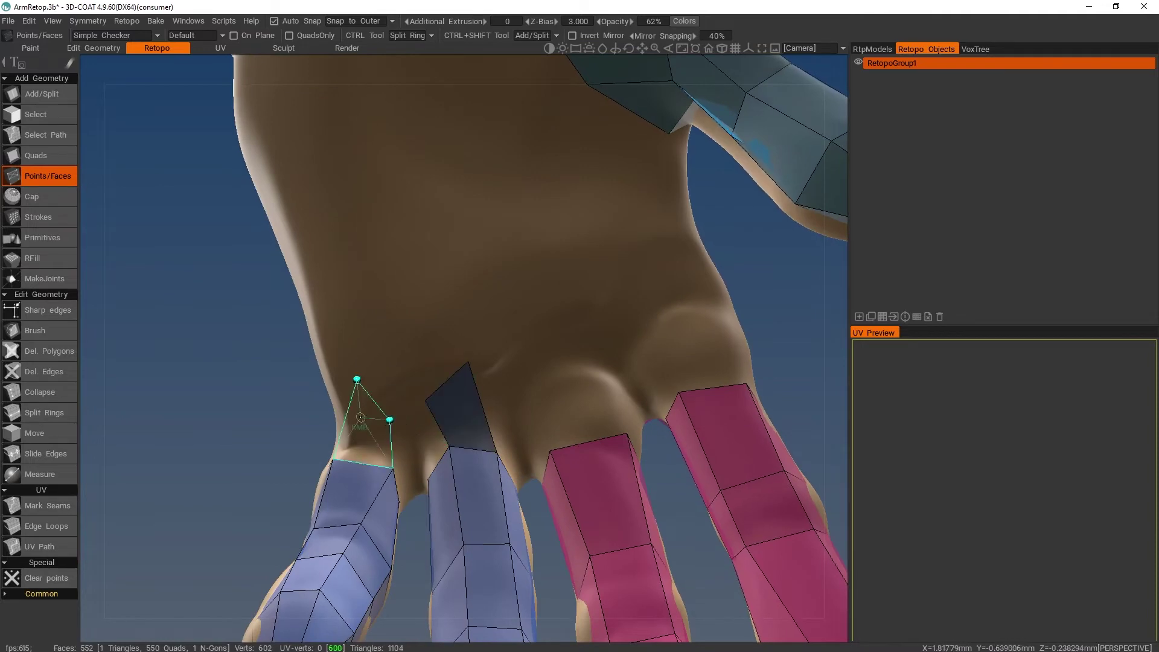
{"action": "right_click", "coordinate": [360, 417]}
{"action": "right_click", "coordinate": [413, 391]}
Place points on the palm at the bases of the middle and index fingers and create one quad on each.
{"action": "left_click", "coordinate": [548, 362]}
{"action": "right_click", "coordinate": [578, 422]}
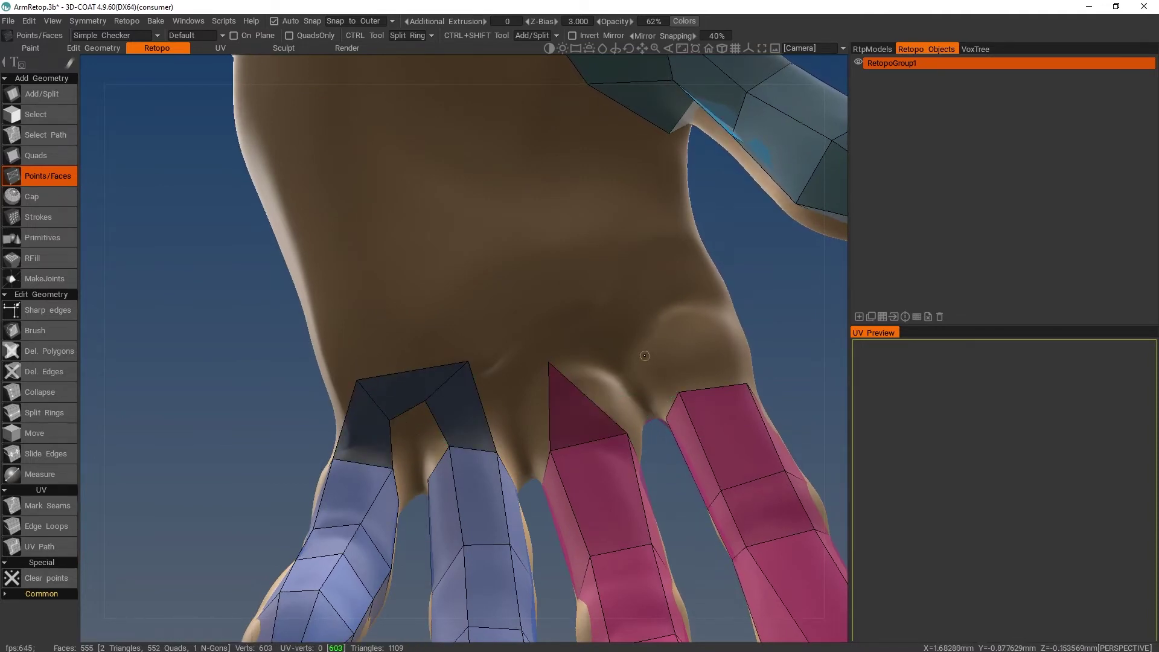
{"action": "key", "text": "ctrl+z"}
{"action": "left_click", "coordinate": [605, 396]}
{"action": "right_click", "coordinate": [578, 408]}
{"action": "key", "text": "ctrl+z"}
{"action": "key", "text": "ctrl+z"}
{"action": "left_click", "coordinate": [611, 375]}
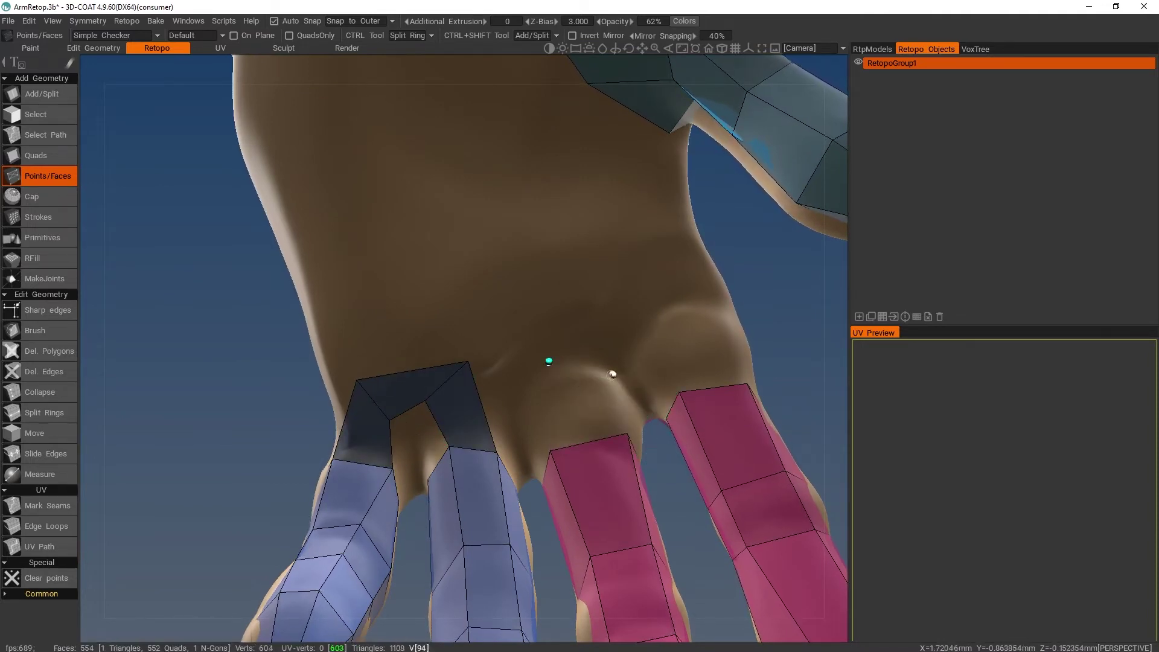
{"action": "left_click", "coordinate": [611, 376]}
{"action": "right_click", "coordinate": [690, 304]}
Reposition the upper vertices of the middle and index finger base quads on the palm with the Move tool.
{"action": "left_click_drag", "start_coordinate": [631, 321], "coordinate": [625, 398], "text": "alt"}
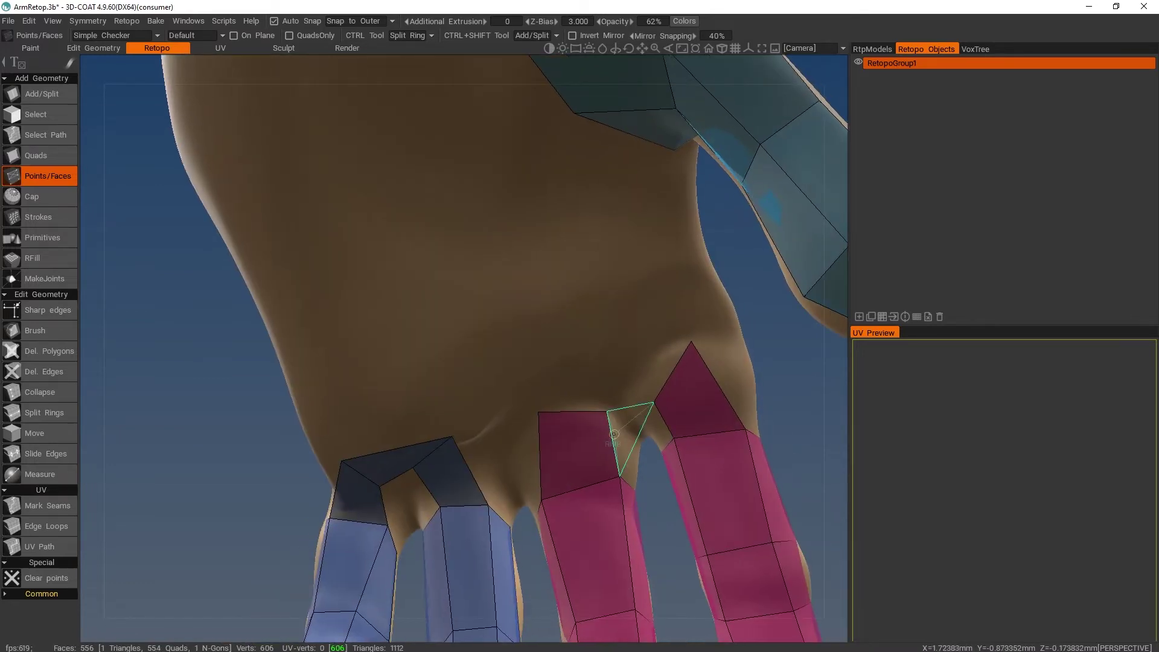
{"action": "key", "text": "space"}
{"action": "left_click", "coordinate": [698, 279]}
{"action": "left_click_drag", "start_coordinate": [536, 414], "coordinate": [553, 385]}
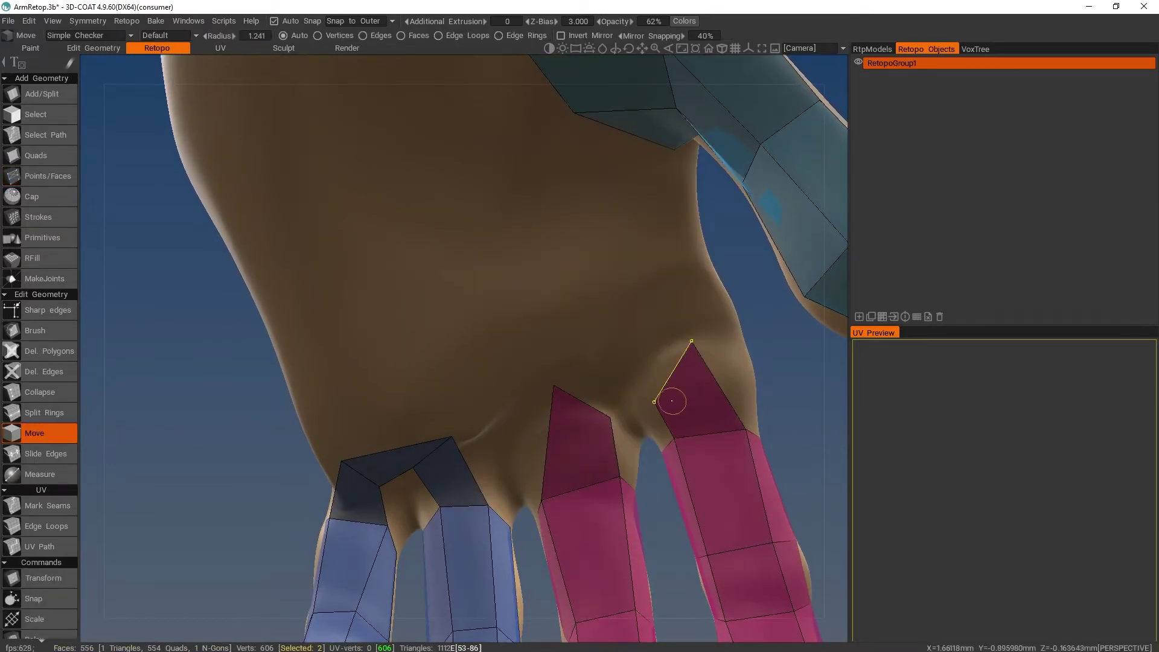
{"action": "left_click", "coordinate": [759, 247]}
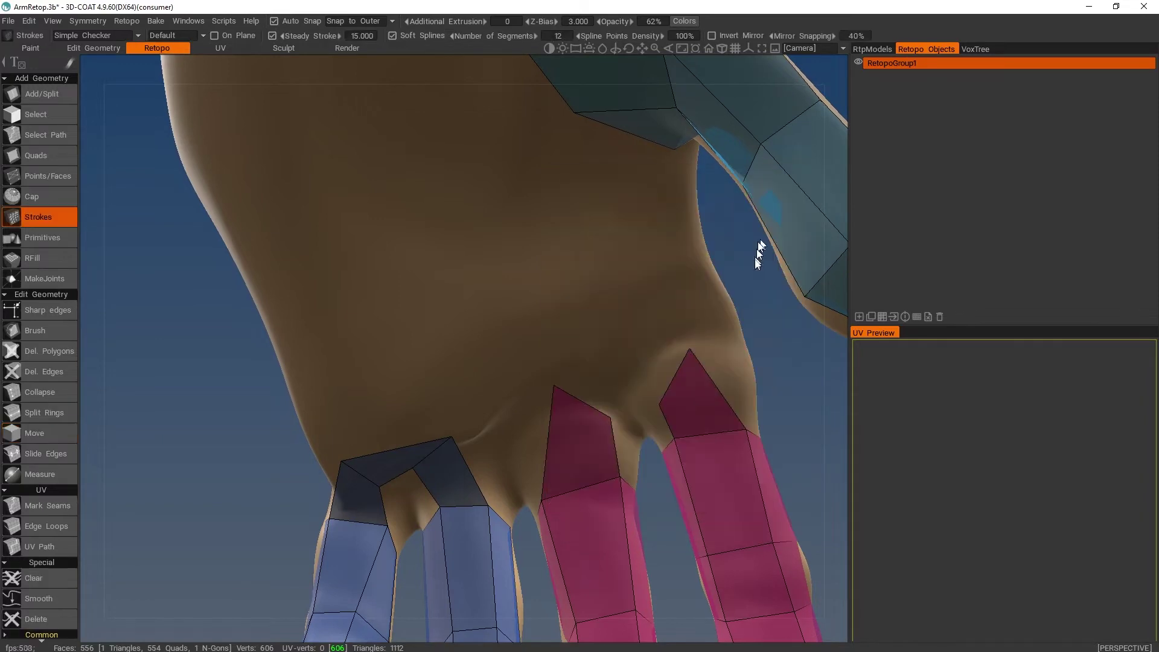
{"action": "key", "text": "space"}
{"action": "left_click", "coordinate": [767, 126]}
{"action": "left_click_drag", "start_coordinate": [615, 358], "coordinate": [692, 400], "text": "alt"}
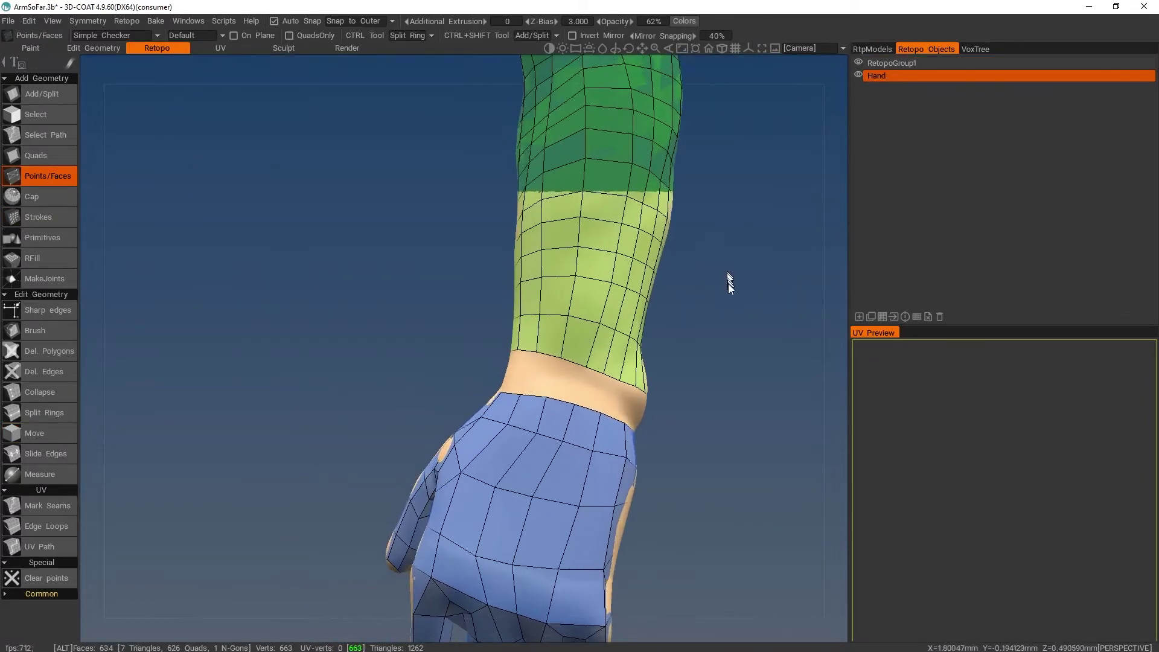
Subdivide the Hand retopo object to match the arm's mesh density at the wrist.
{"action": "left_click_drag", "start_coordinate": [729, 279], "coordinate": [648, 349], "text": "alt"}
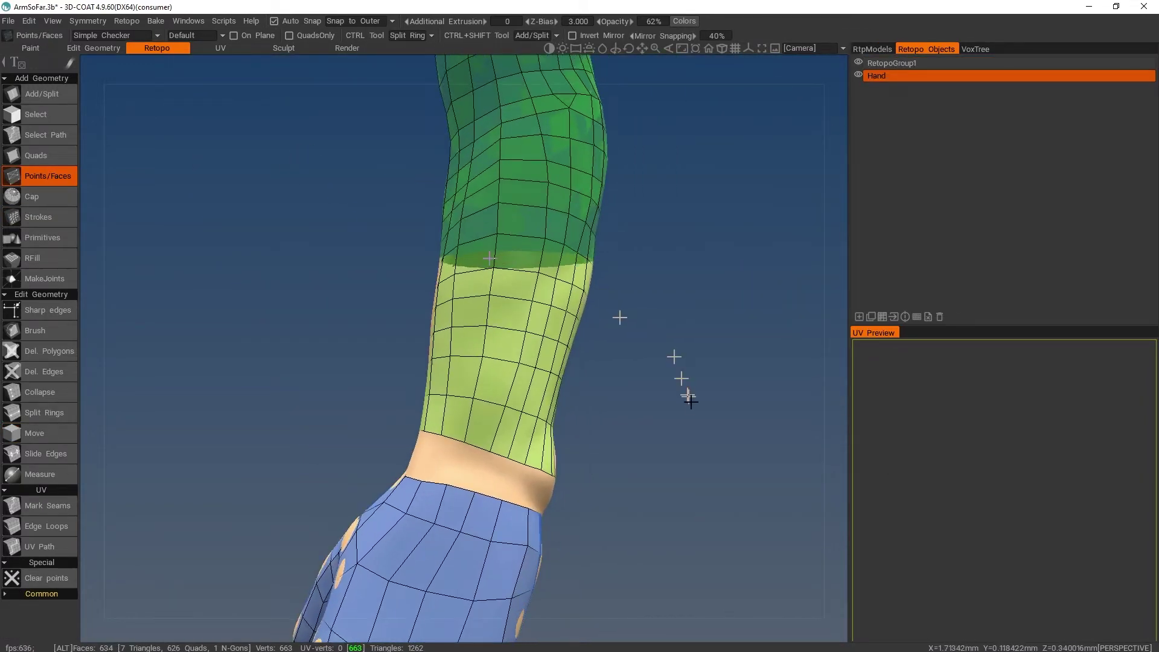
{"action": "left_click_drag", "start_coordinate": [690, 401], "coordinate": [721, 290], "text": "alt"}
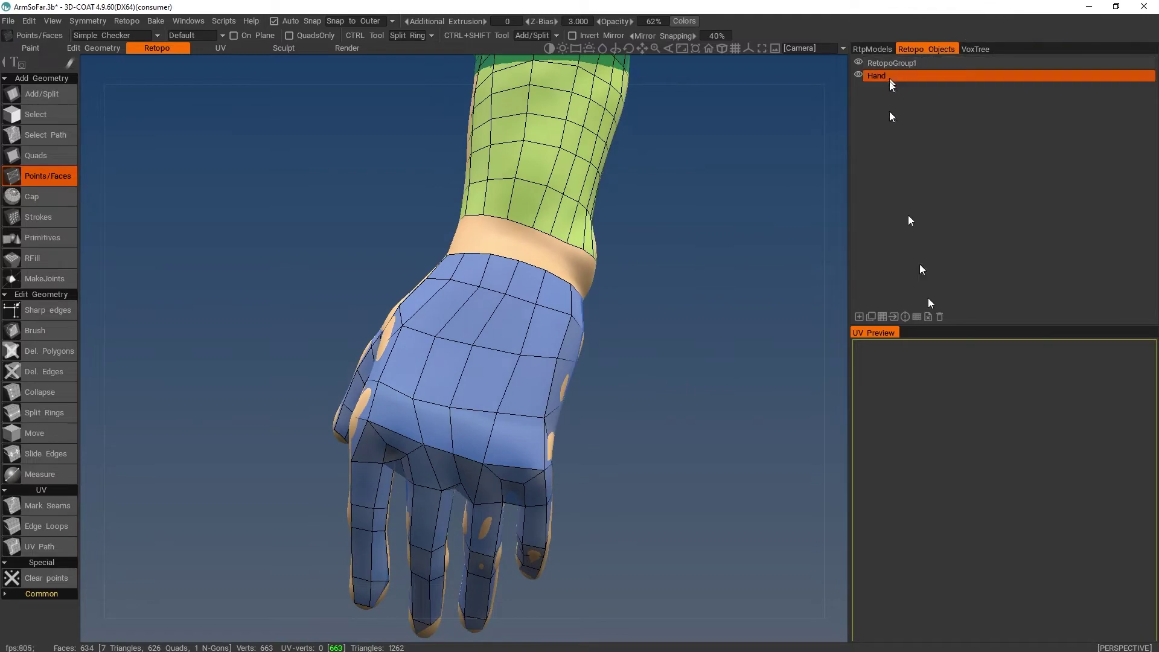
{"action": "left_click", "coordinate": [927, 316]}
{"action": "left_click_drag", "start_coordinate": [673, 416], "coordinate": [610, 381], "text": "alt"}
{"action": "right_click_drag", "start_coordinate": [610, 381], "coordinate": [610, 400], "text": "alt"}
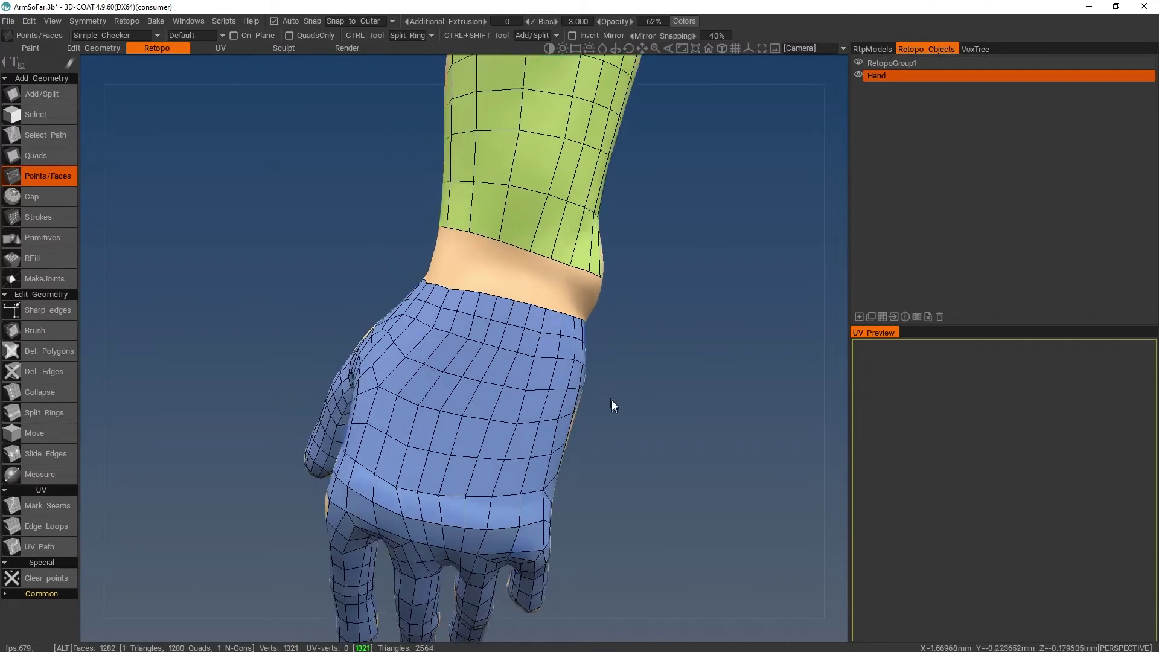
{"action": "mouse_move", "coordinate": [611, 401]}
{"action": "left_mouse_down", "text": "alt"}
{"action": "mouse_move", "coordinate": [511, 341]}
{"action": "mouse_move", "coordinate": [466, 339]}
{"action": "left_mouse_up", "text": "alt"}
Unhide all hidden parts of the arm sculpt and return to the Retopo workspace at the arm mesh.
{"action": "left_click", "coordinate": [284, 48]}
{"action": "left_click", "coordinate": [162, 20]}
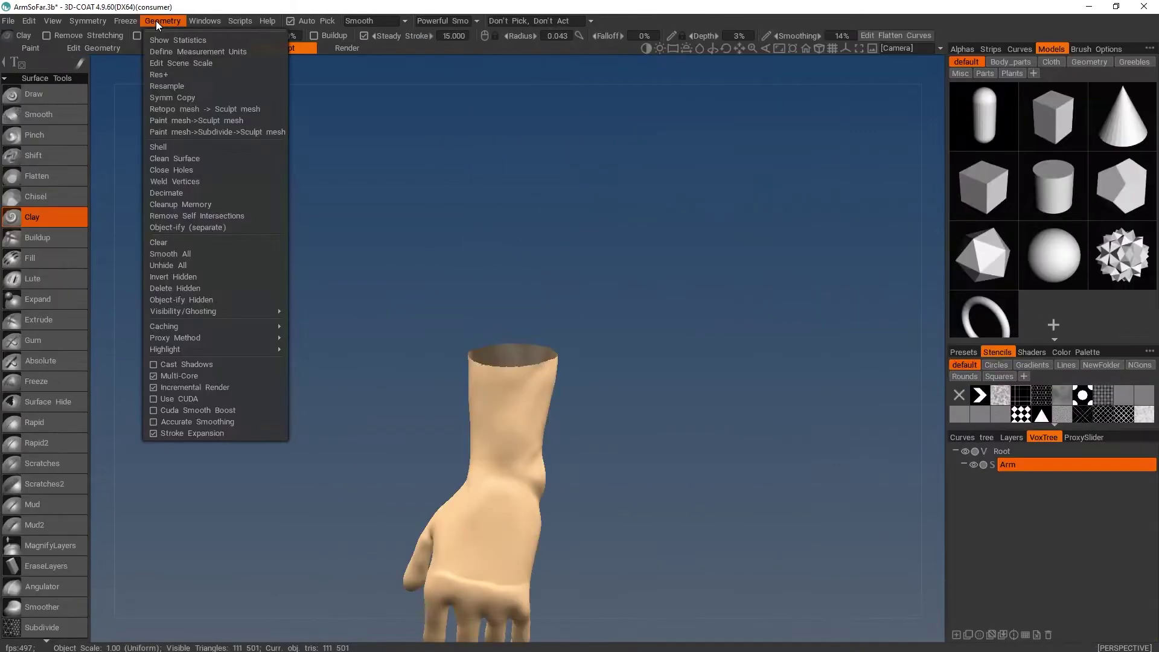
{"action": "left_click", "coordinate": [181, 261]}
{"action": "left_click", "coordinate": [157, 48]}
{"action": "scroll", "coordinate": [678, 312], "scroll_direction": "up", "scroll_amount": 5}
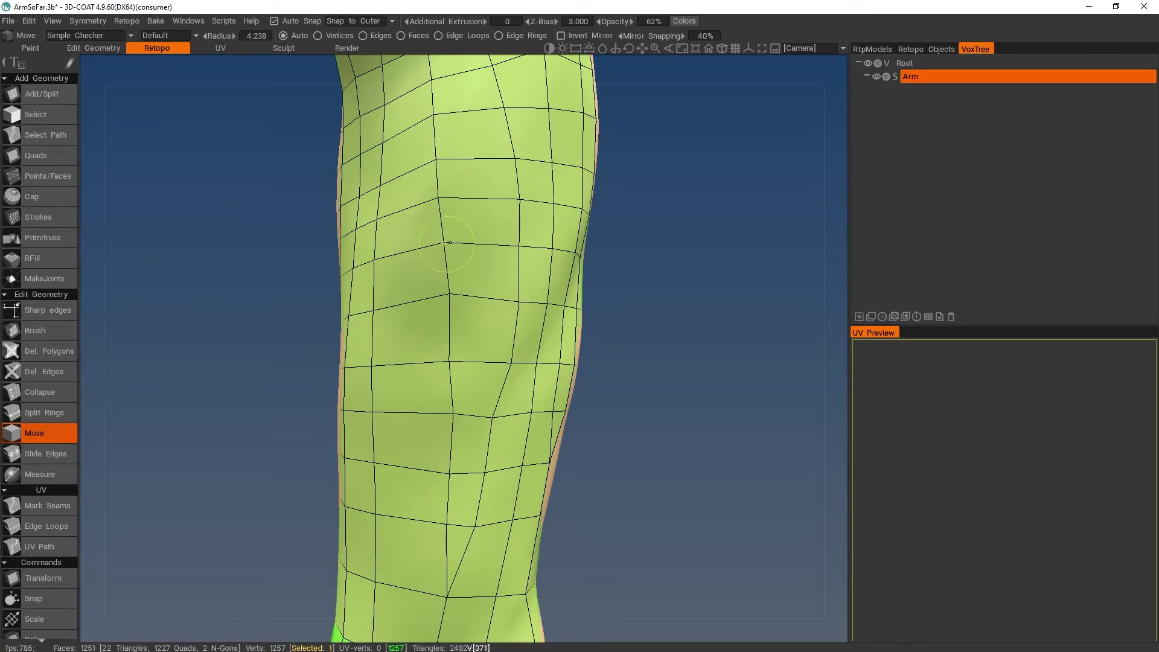
Show the retopo objects list and mark the back-of-wrist edges as UV seams with the Edge Loops tool.
{"action": "left_click_drag", "start_coordinate": [506, 364], "coordinate": [549, 408], "text": "alt"}
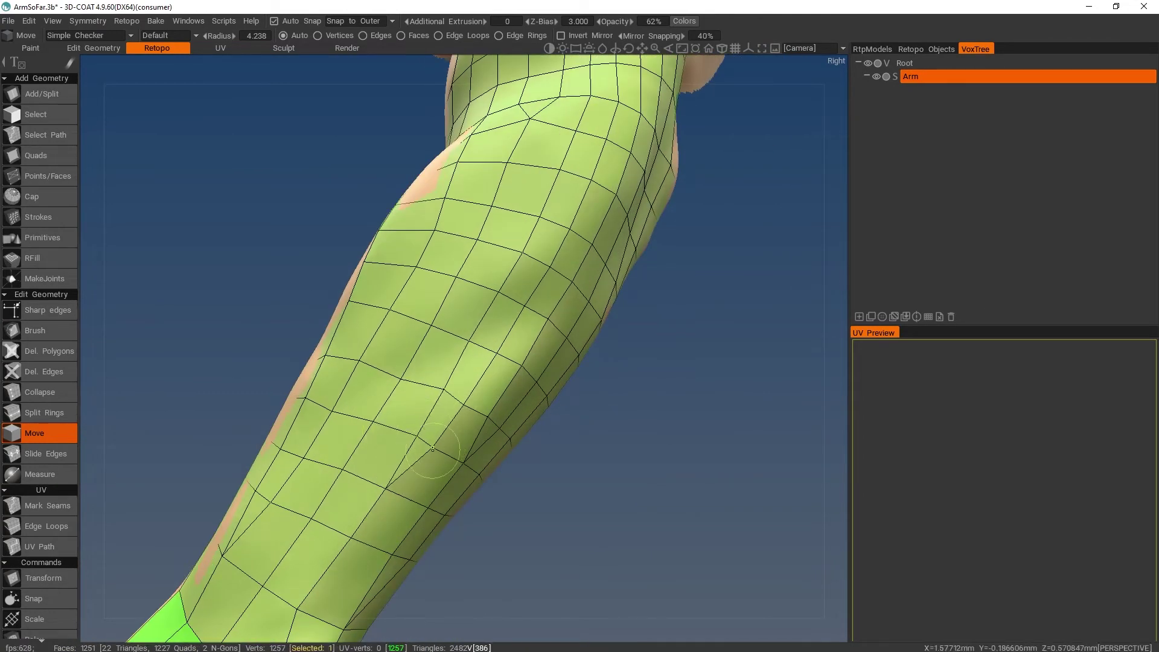
{"action": "right_click_drag", "start_coordinate": [462, 400], "coordinate": [570, 408], "text": "alt"}
{"action": "left_click_drag", "start_coordinate": [571, 408], "coordinate": [801, 427], "text": "alt"}
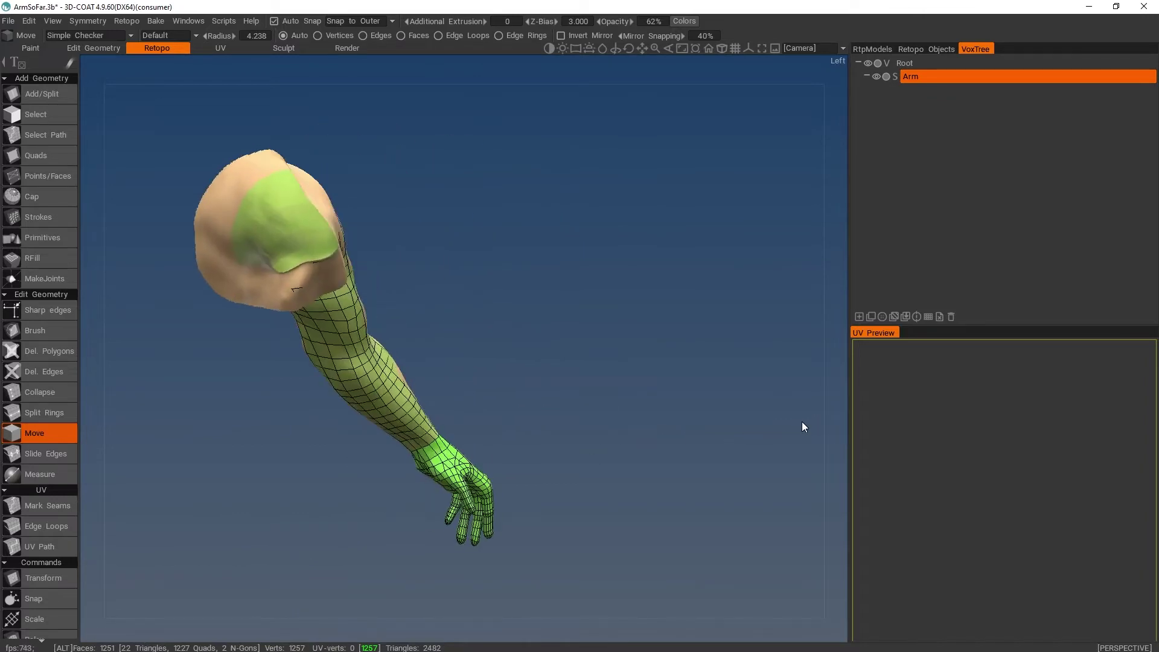
{"action": "left_click", "coordinate": [924, 49]}
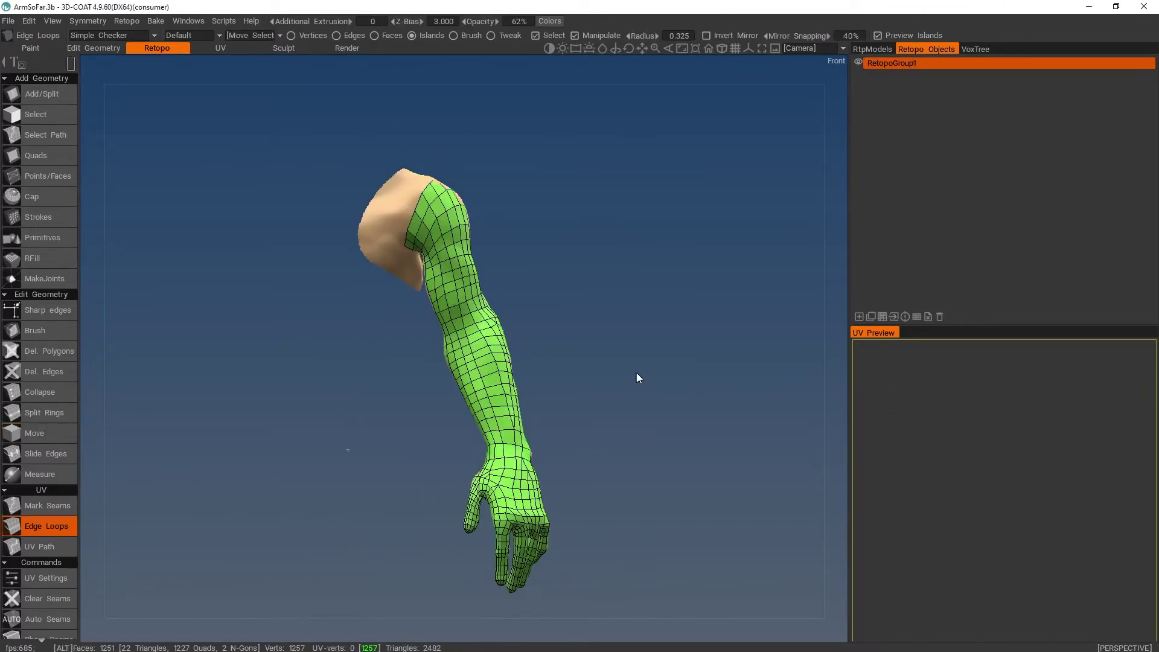
{"action": "right_click_drag", "start_coordinate": [635, 372], "coordinate": [616, 325], "text": "alt"}
{"action": "left_click_drag", "start_coordinate": [617, 320], "coordinate": [611, 308], "text": "alt"}
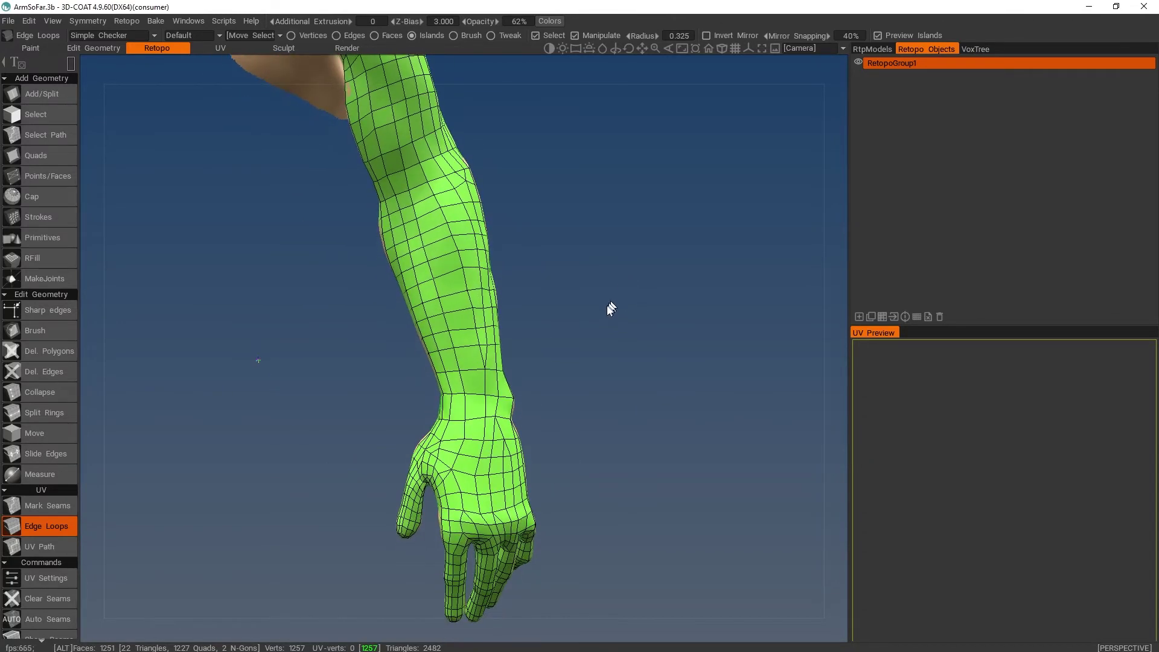
{"action": "left_click", "coordinate": [42, 509]}
{"action": "left_click", "coordinate": [67, 526]}
{"action": "left_click_drag", "start_coordinate": [209, 474], "coordinate": [637, 374], "text": "alt"}
{"action": "scroll", "coordinate": [610, 393], "scroll_direction": "up", "scroll_amount": 2}
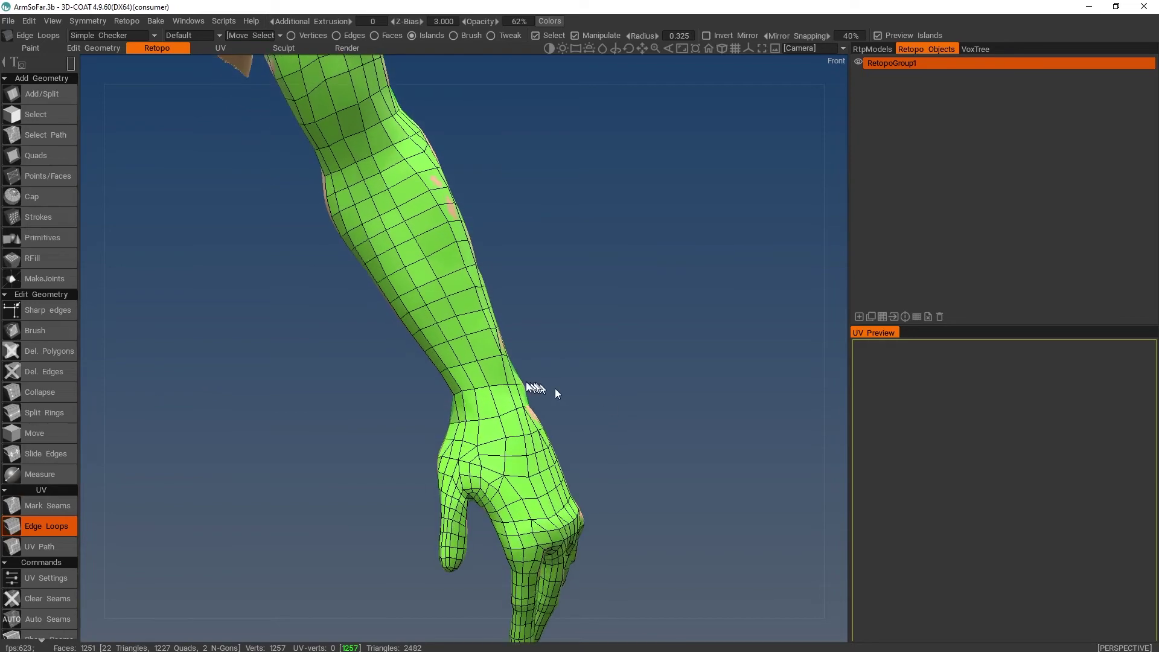
{"action": "left_click", "coordinate": [497, 385]}
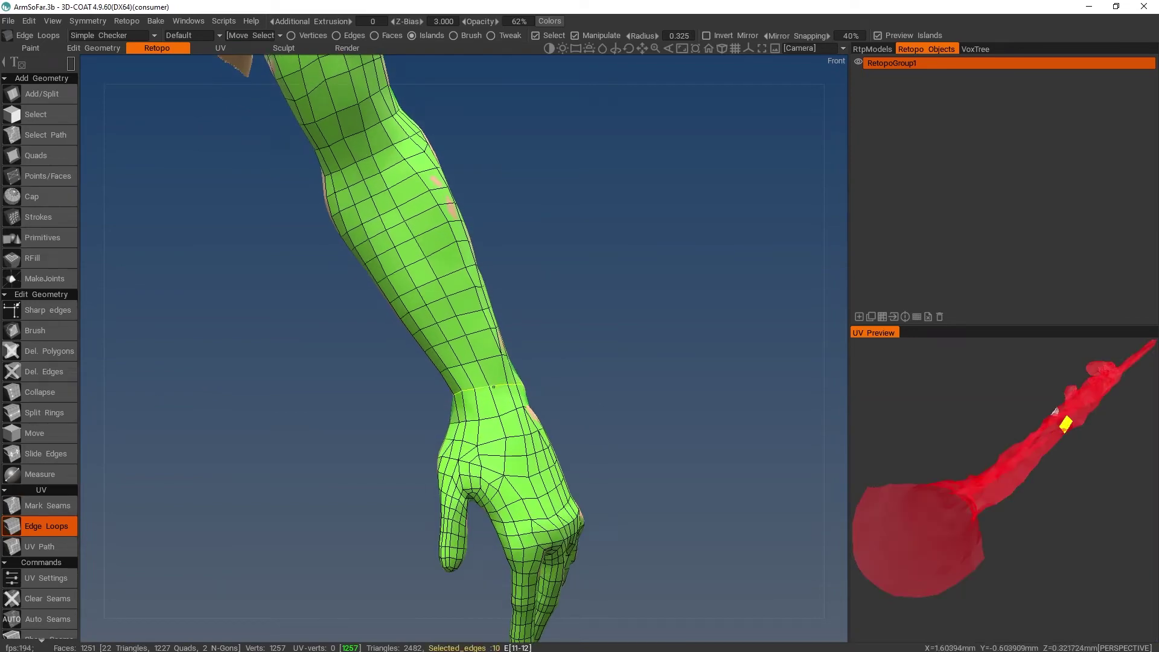
{"action": "left_click", "coordinate": [494, 387]}
Complete the wrist seam across the palm side so the hand becomes a separate UV island.
{"action": "left_click_drag", "start_coordinate": [550, 395], "coordinate": [719, 366], "text": "alt"}
{"action": "left_click_drag", "start_coordinate": [507, 387], "coordinate": [742, 374], "text": "alt"}
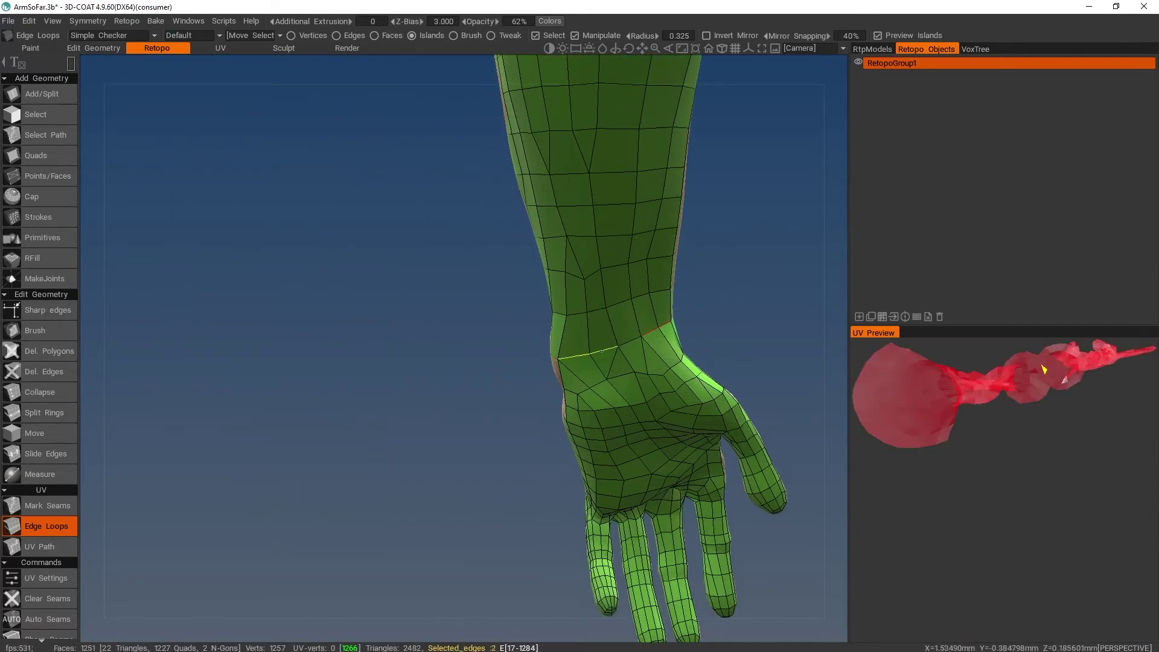
{"action": "left_click", "coordinate": [630, 339]}
{"action": "left_click_drag", "start_coordinate": [631, 339], "coordinate": [704, 320], "text": "alt"}
{"action": "left_click_drag", "start_coordinate": [770, 193], "coordinate": [349, 279], "text": "alt"}
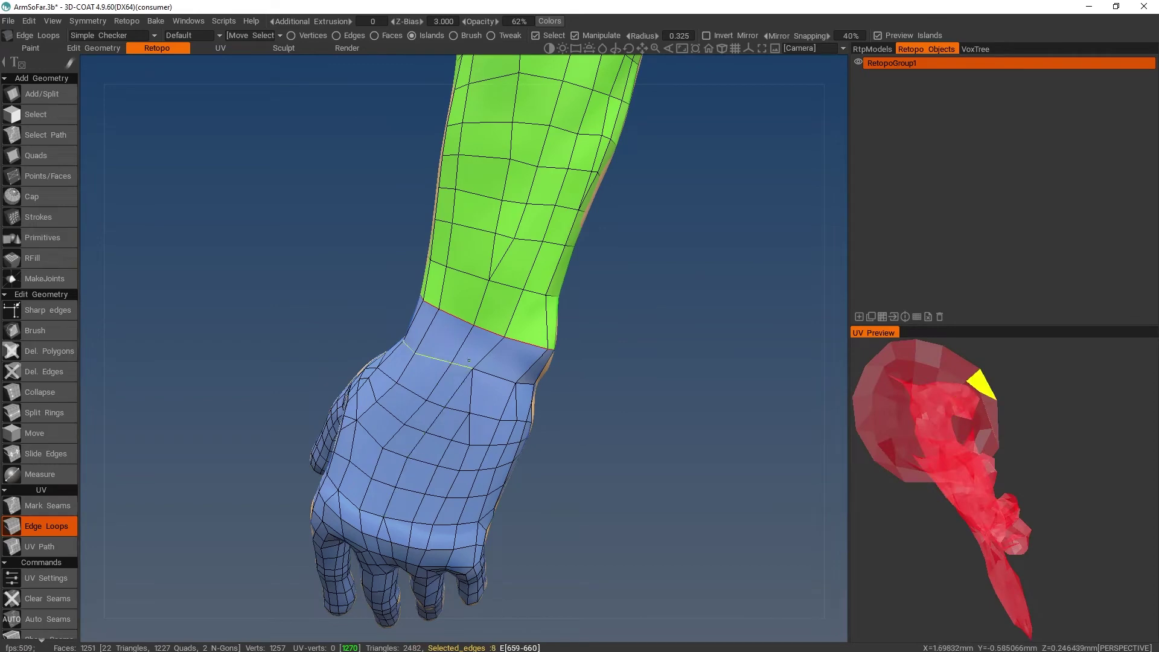
Mark a lengthwise edge loop along the underside of the arm from armpit to wrist as a UV seam.
{"action": "scroll", "coordinate": [596, 367], "scroll_direction": "down", "scroll_amount": 3}
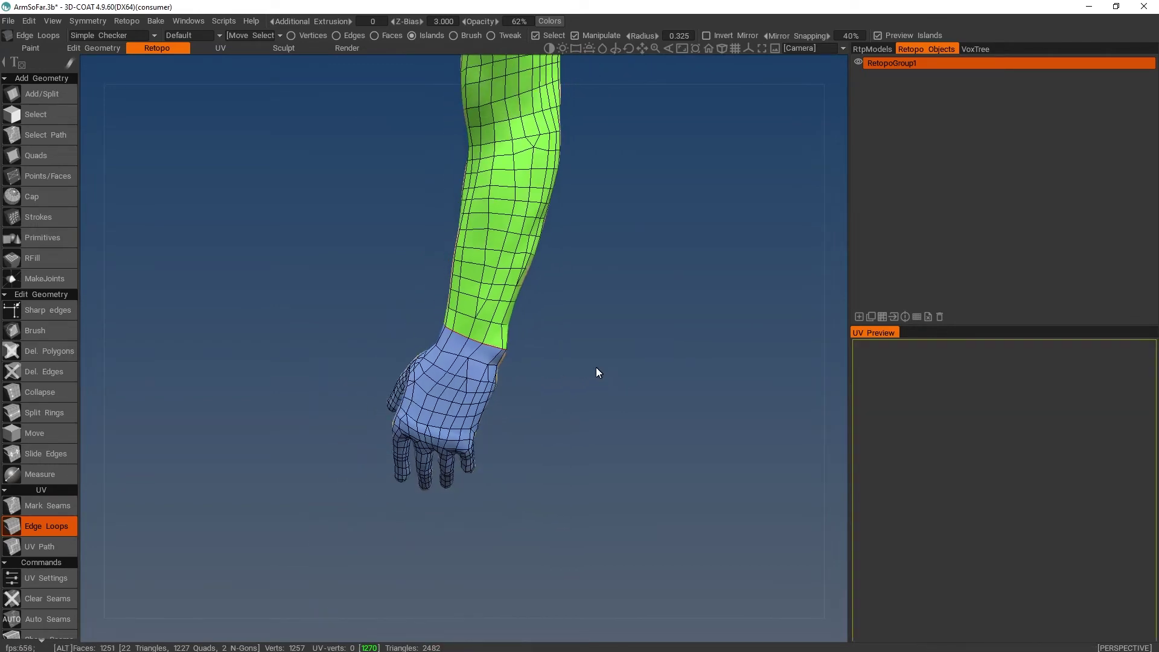
{"action": "left_click_drag", "start_coordinate": [596, 367], "coordinate": [482, 296], "text": "alt"}
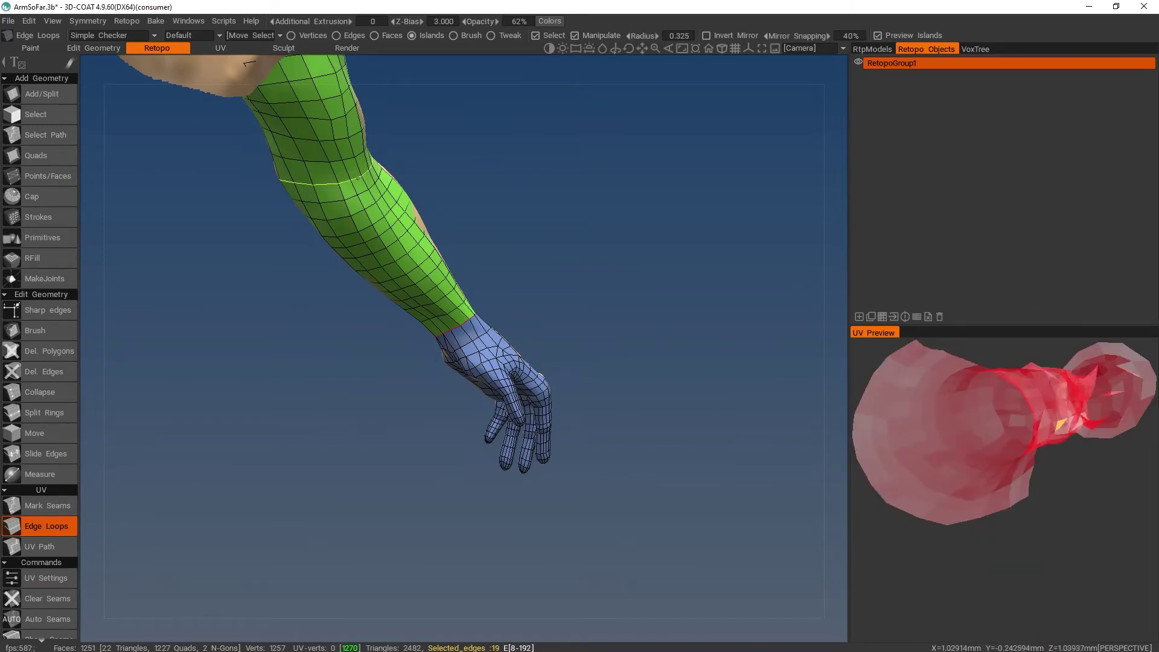
{"action": "left_click_drag", "start_coordinate": [340, 207], "coordinate": [444, 294], "text": "alt"}
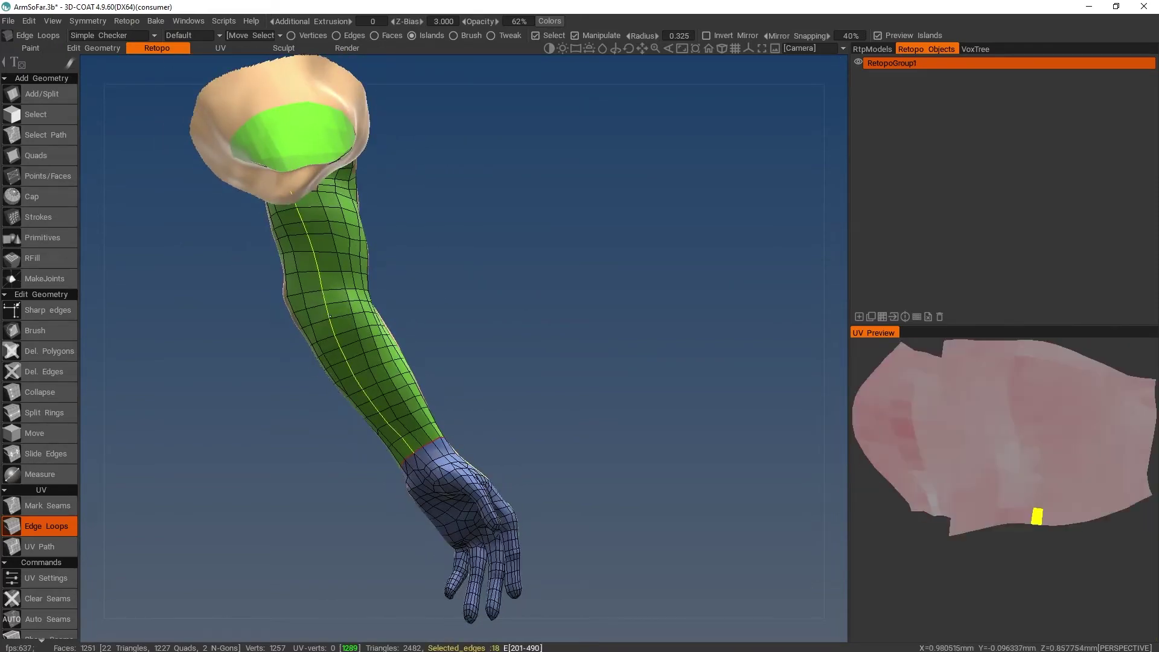
{"action": "left_click_drag", "start_coordinate": [629, 336], "coordinate": [405, 280], "text": "alt"}
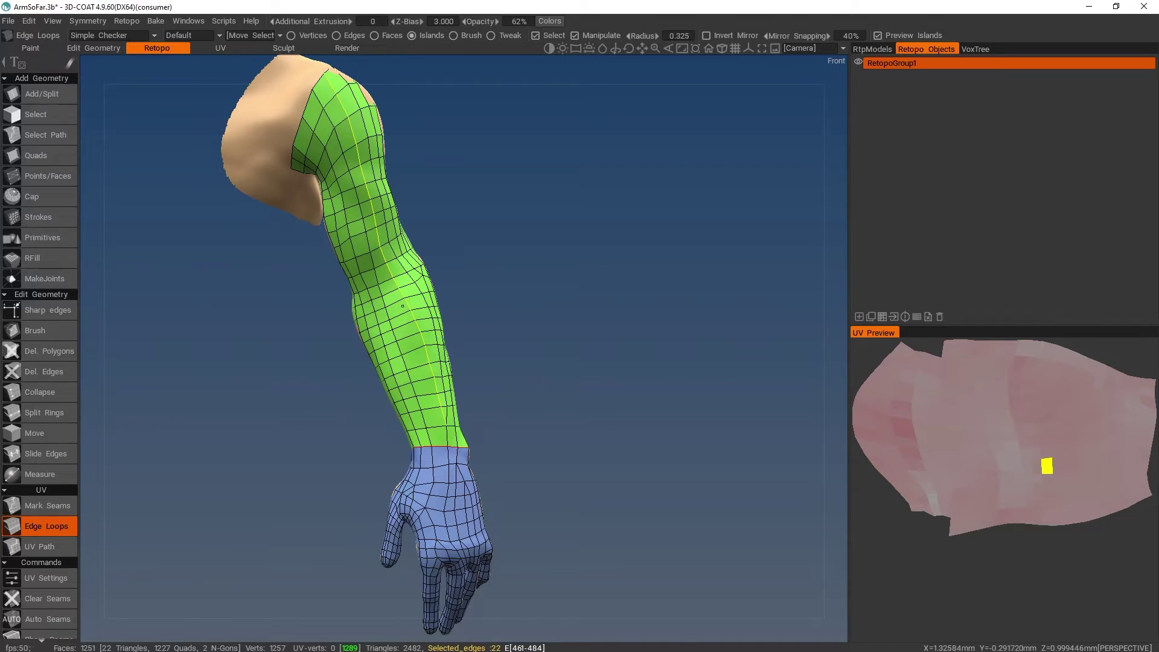
{"action": "middle_click_drag", "start_coordinate": [486, 326], "coordinate": [551, 269]}
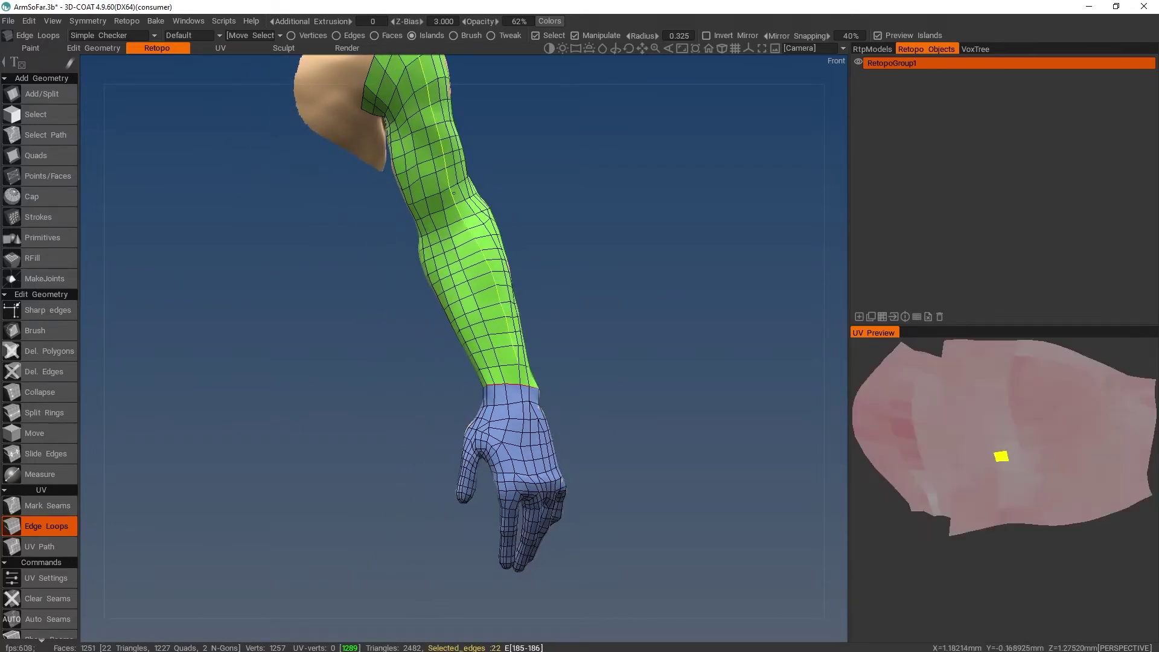
{"action": "middle_click_drag", "start_coordinate": [595, 324], "coordinate": [569, 290]}
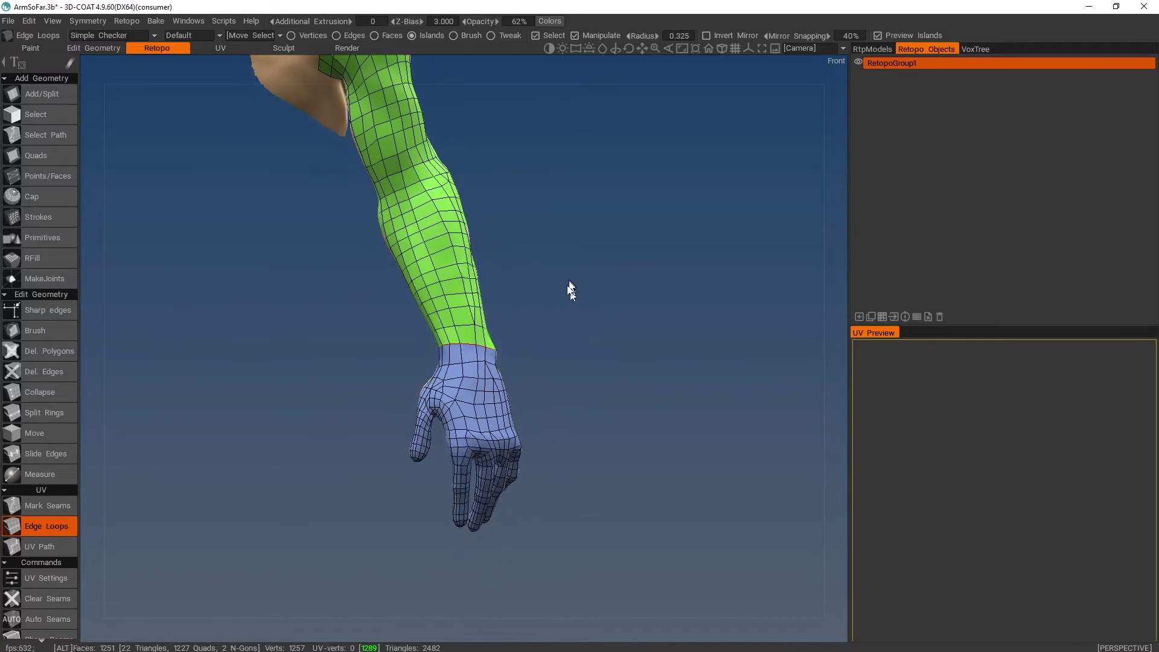
Mark UV seams across the back of the index, middle, ring and little finger base loops.
{"action": "left_click", "coordinate": [471, 407]}
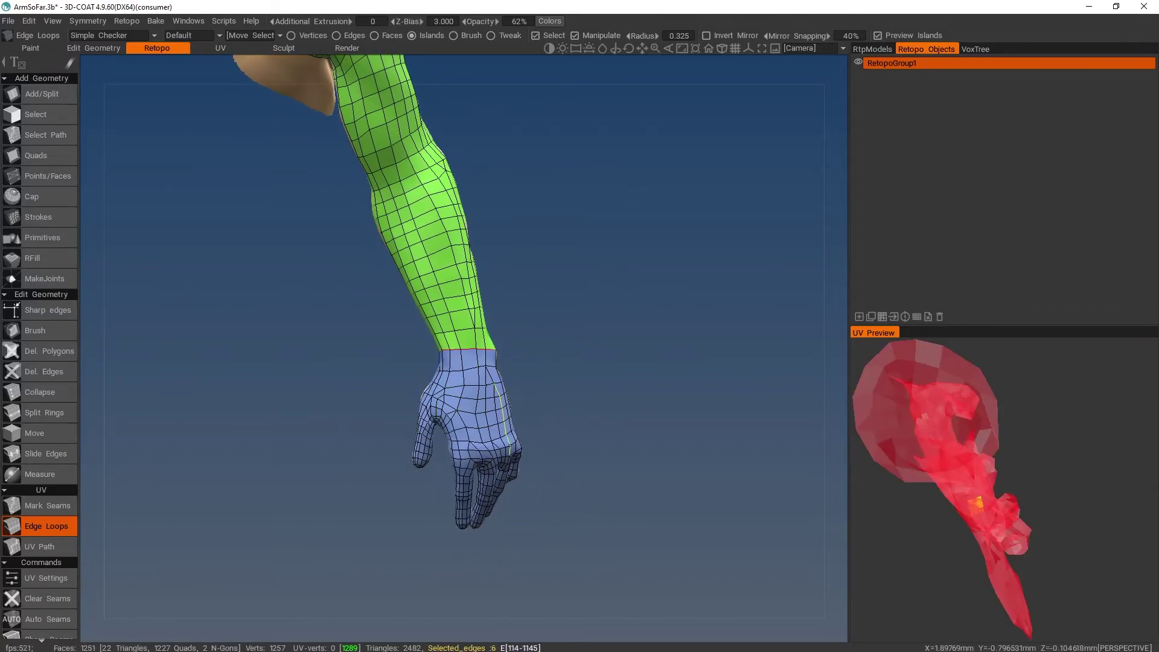
{"action": "left_click_drag", "start_coordinate": [476, 445], "coordinate": [597, 401], "text": "alt"}
{"action": "middle_click_drag", "start_coordinate": [598, 401], "coordinate": [590, 301], "text": "alt"}
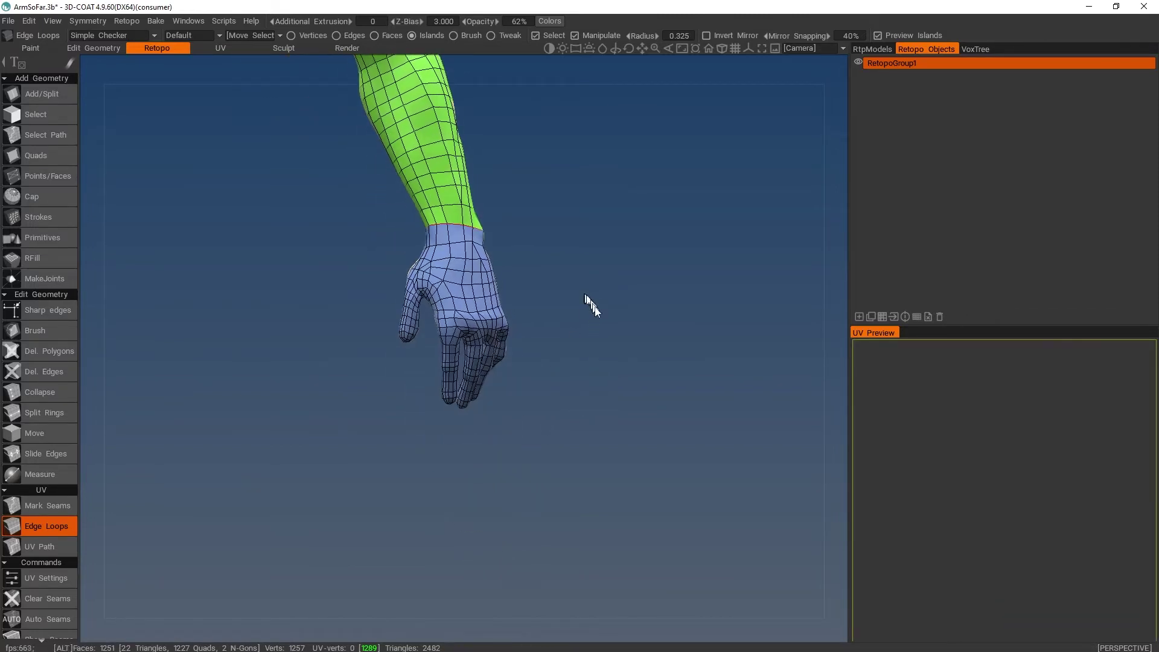
{"action": "right_click_drag", "start_coordinate": [591, 302], "coordinate": [632, 367], "text": "alt"}
{"action": "left_click_drag", "start_coordinate": [631, 367], "coordinate": [658, 404], "text": "alt"}
{"action": "right_click_drag", "start_coordinate": [658, 404], "coordinate": [636, 389], "text": "alt"}
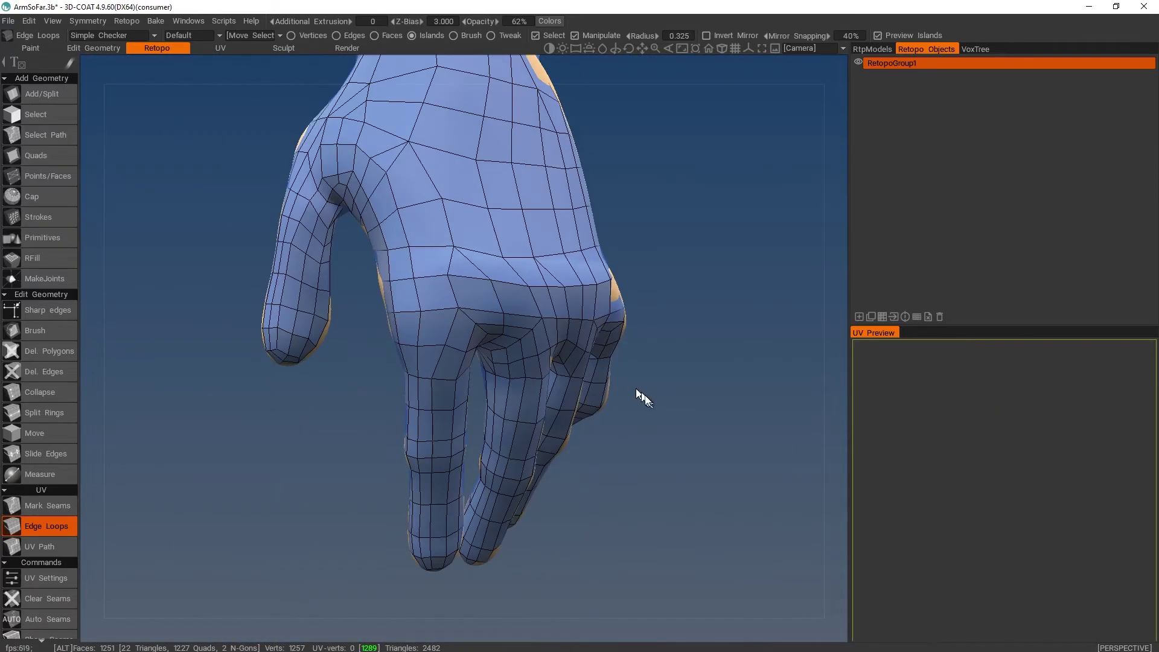
{"action": "left_click_drag", "start_coordinate": [636, 389], "coordinate": [611, 361], "text": "alt"}
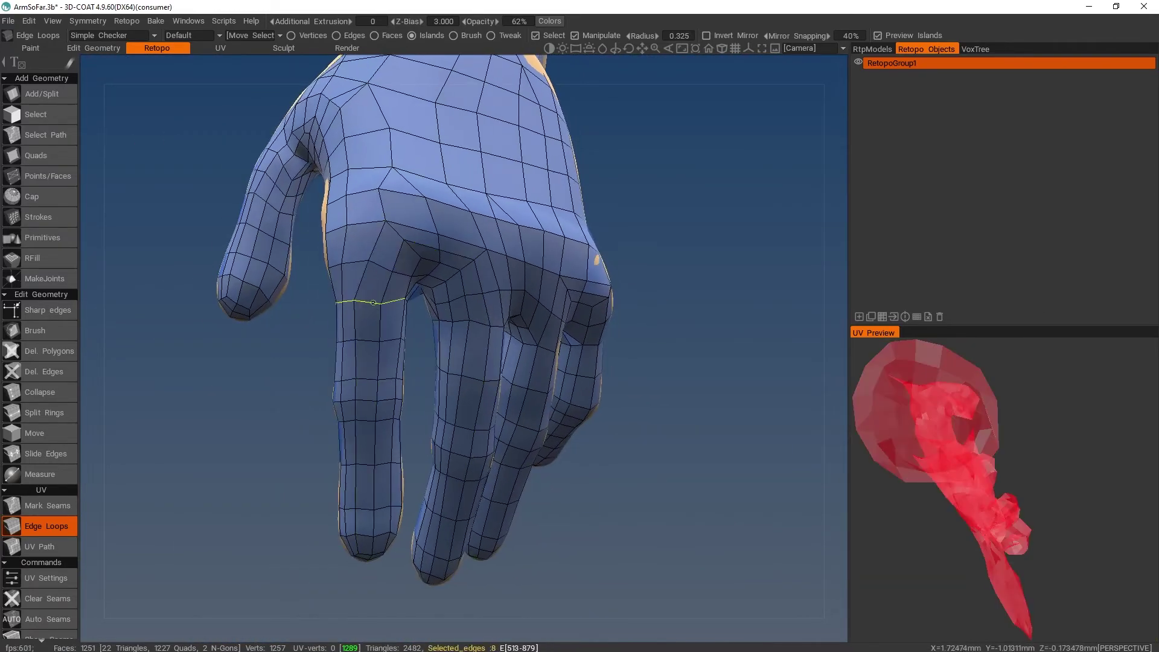
{"action": "left_click", "coordinate": [373, 302]}
{"action": "left_click", "coordinate": [464, 323]}
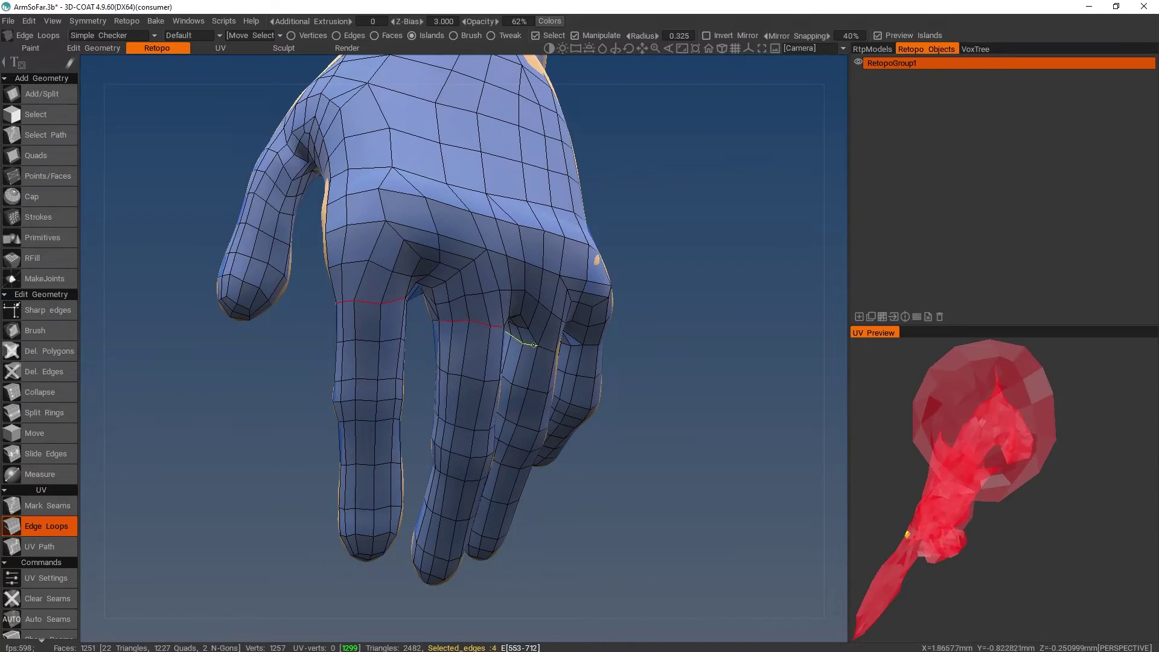
{"action": "left_click", "coordinate": [551, 350]}
{"action": "left_click", "coordinate": [583, 344]}
Mark UV seams across the palm side of the little, ring and middle finger bases.
{"action": "left_click_drag", "start_coordinate": [621, 384], "coordinate": [298, 330], "text": "alt"}
{"action": "right_click_drag", "start_coordinate": [298, 329], "coordinate": [520, 360], "text": "alt"}
{"action": "middle_click_drag", "start_coordinate": [519, 360], "coordinate": [706, 401], "text": "alt"}
{"action": "left_click", "coordinate": [329, 311]}
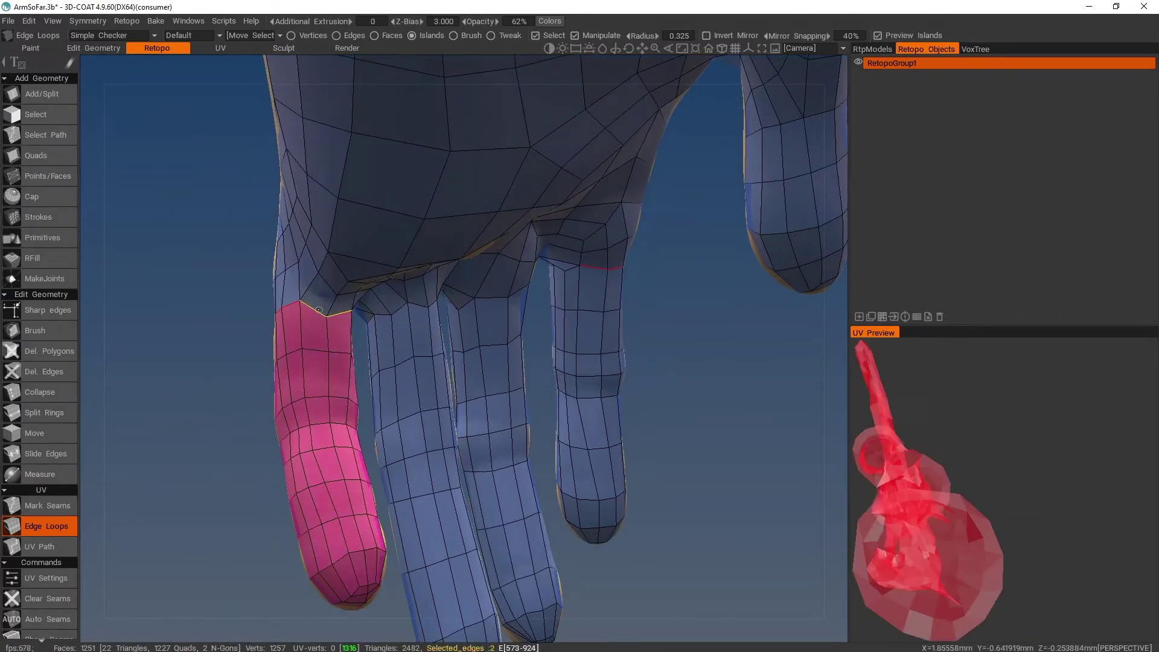
{"action": "left_click_drag", "start_coordinate": [329, 311], "coordinate": [488, 347], "text": "alt"}
{"action": "left_click", "coordinate": [522, 324]}
{"action": "left_click", "coordinate": [613, 312]}
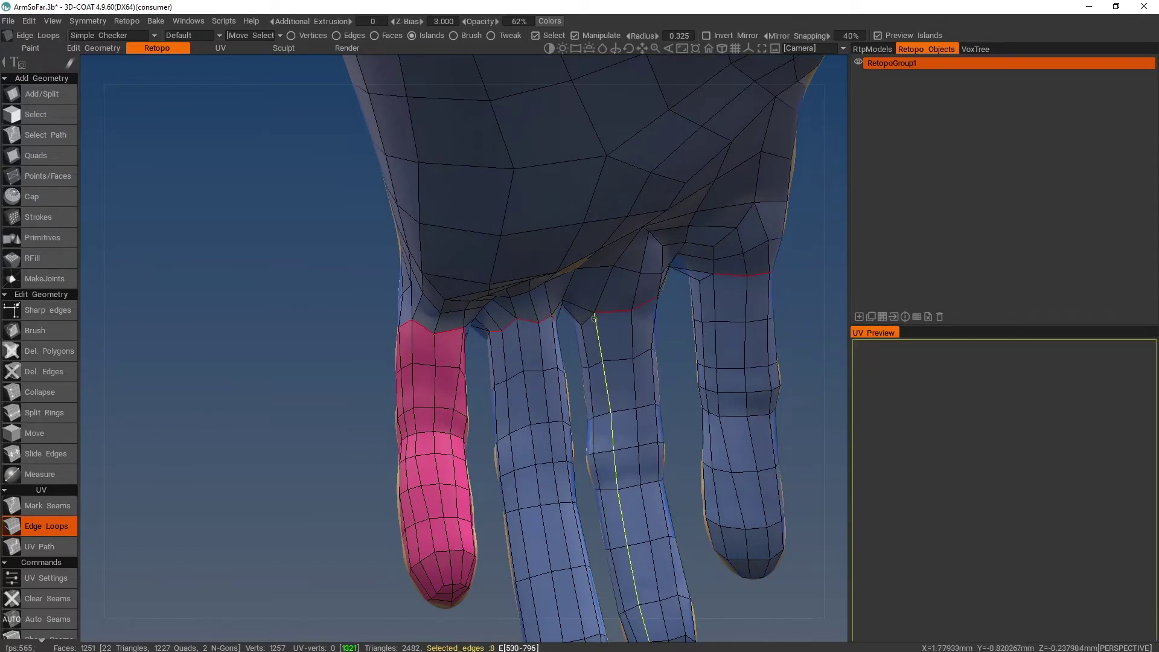
{"action": "left_click", "coordinate": [588, 319]}
{"action": "left_click_drag", "start_coordinate": [589, 319], "coordinate": [562, 353], "text": "alt"}
{"action": "left_click", "coordinate": [442, 328]}
{"action": "left_click", "coordinate": [463, 343]}
Close the remaining seam gaps between the fingers so each of the four fingers is its own UV island.
{"action": "middle_click_drag", "start_coordinate": [558, 382], "coordinate": [535, 296], "text": "alt"}
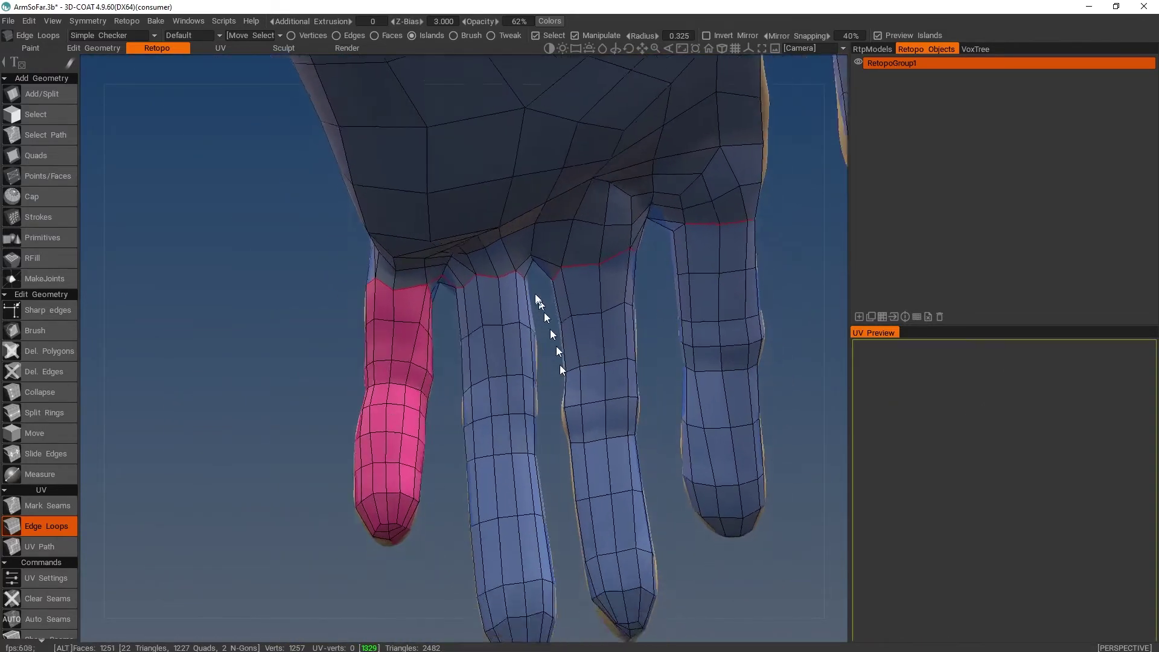
{"action": "scroll", "coordinate": [526, 338], "scroll_direction": "up", "scroll_amount": 3}
{"action": "left_click_drag", "start_coordinate": [682, 296], "coordinate": [459, 343], "text": "alt"}
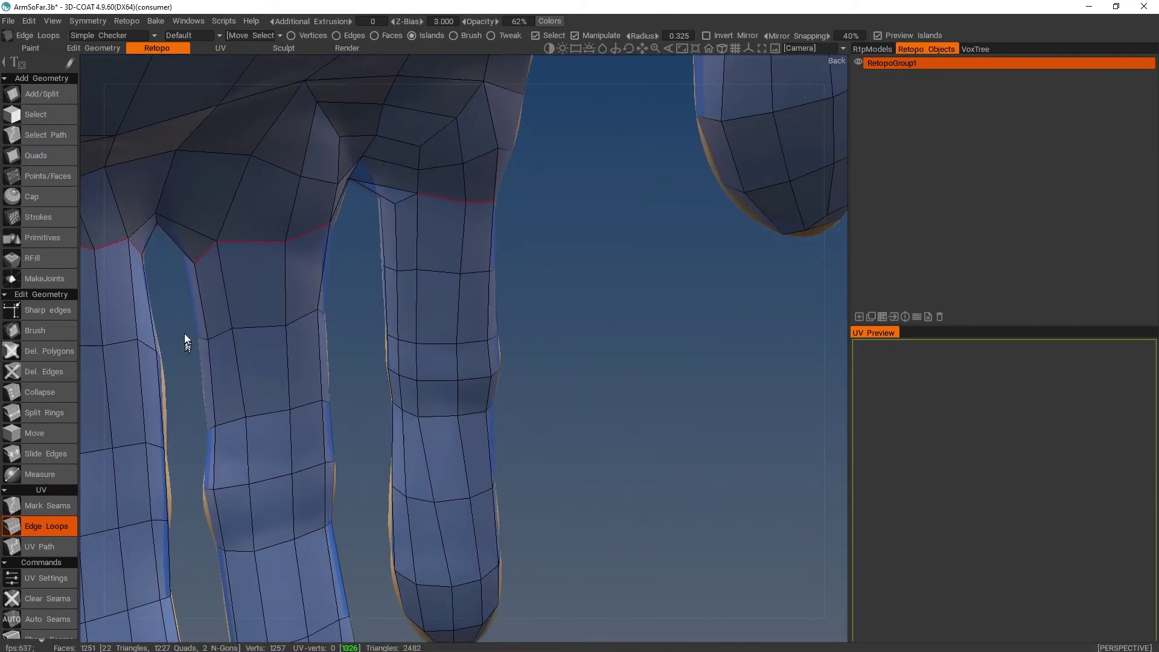
{"action": "left_click_drag", "start_coordinate": [227, 337], "coordinate": [754, 329], "text": "alt"}
{"action": "left_click", "coordinate": [232, 272]}
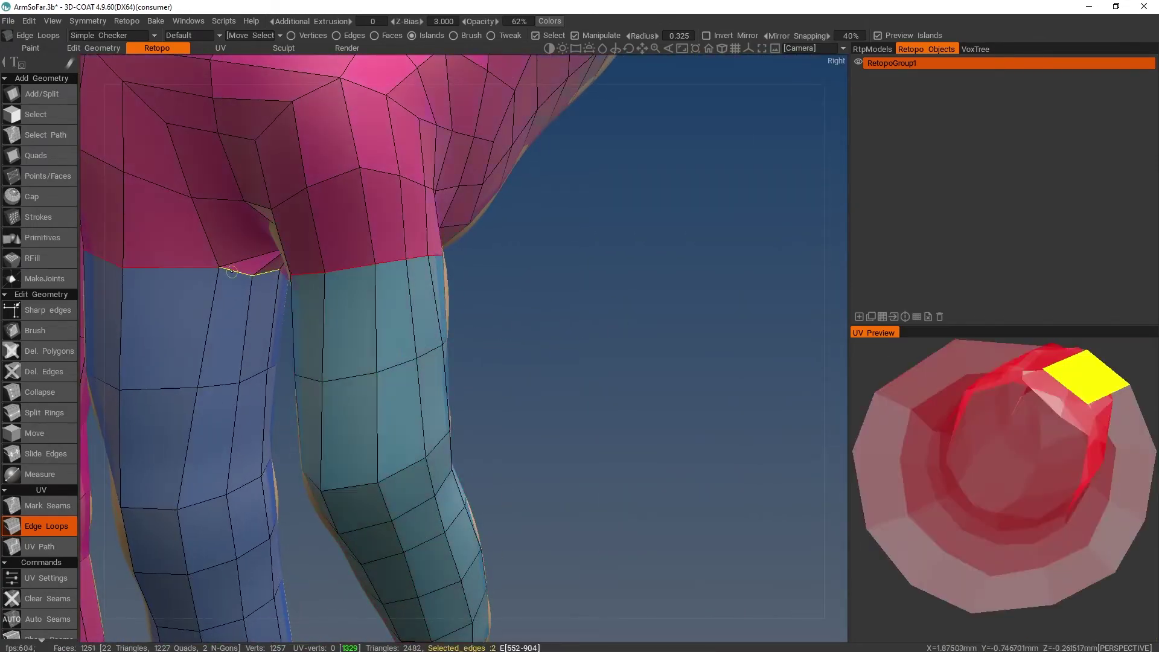
{"action": "left_click_drag", "start_coordinate": [289, 356], "coordinate": [869, 419], "text": "alt"}
{"action": "left_click", "coordinate": [626, 302]}
{"action": "left_click_drag", "start_coordinate": [610, 369], "coordinate": [685, 399], "text": "alt"}
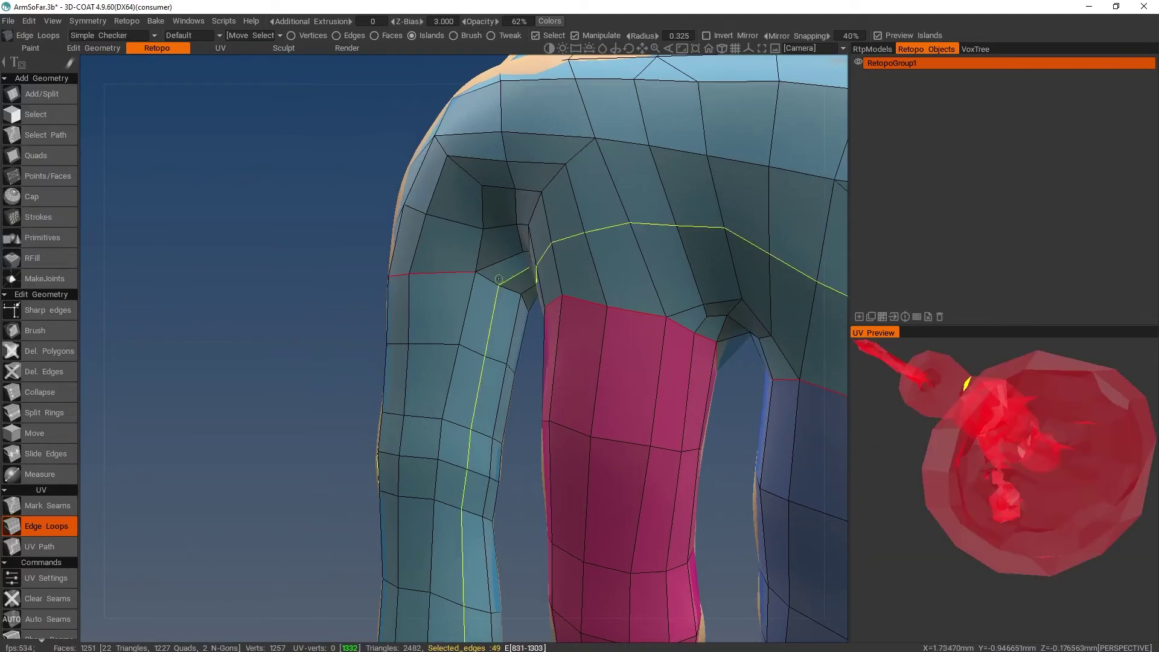
{"action": "left_click_drag", "start_coordinate": [499, 279], "coordinate": [521, 438], "text": "alt"}
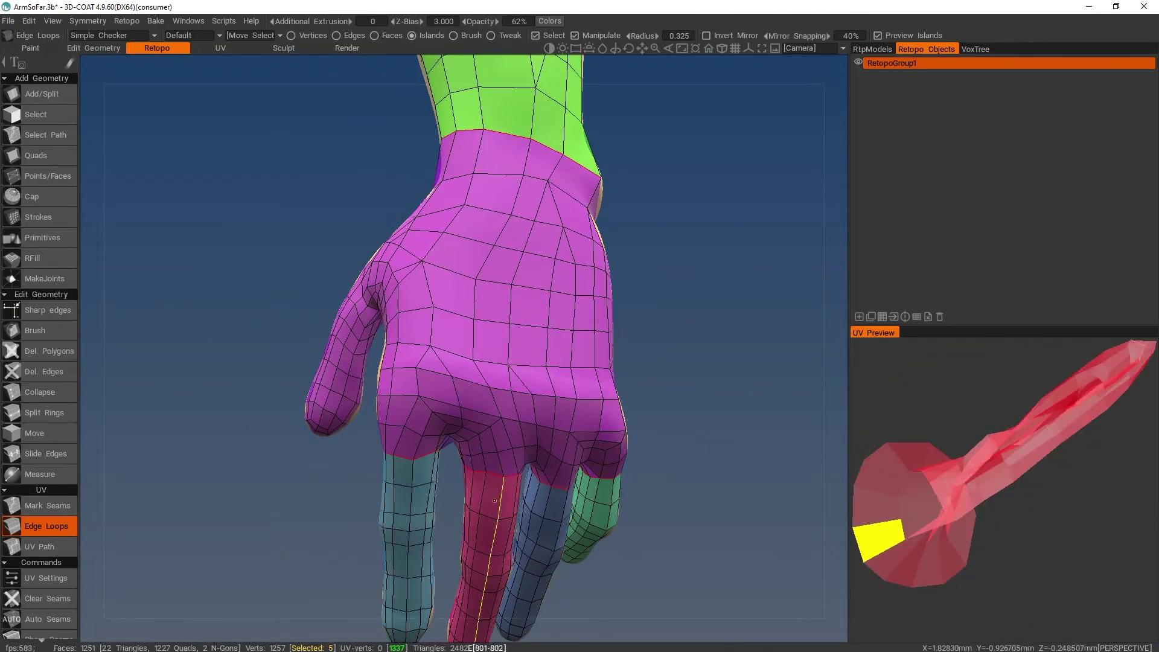
Mark UV seams around the thumb base and along the little-finger side of the hand from the wrist to the finger base.
{"action": "left_click_drag", "start_coordinate": [626, 480], "coordinate": [670, 266], "text": "alt"}
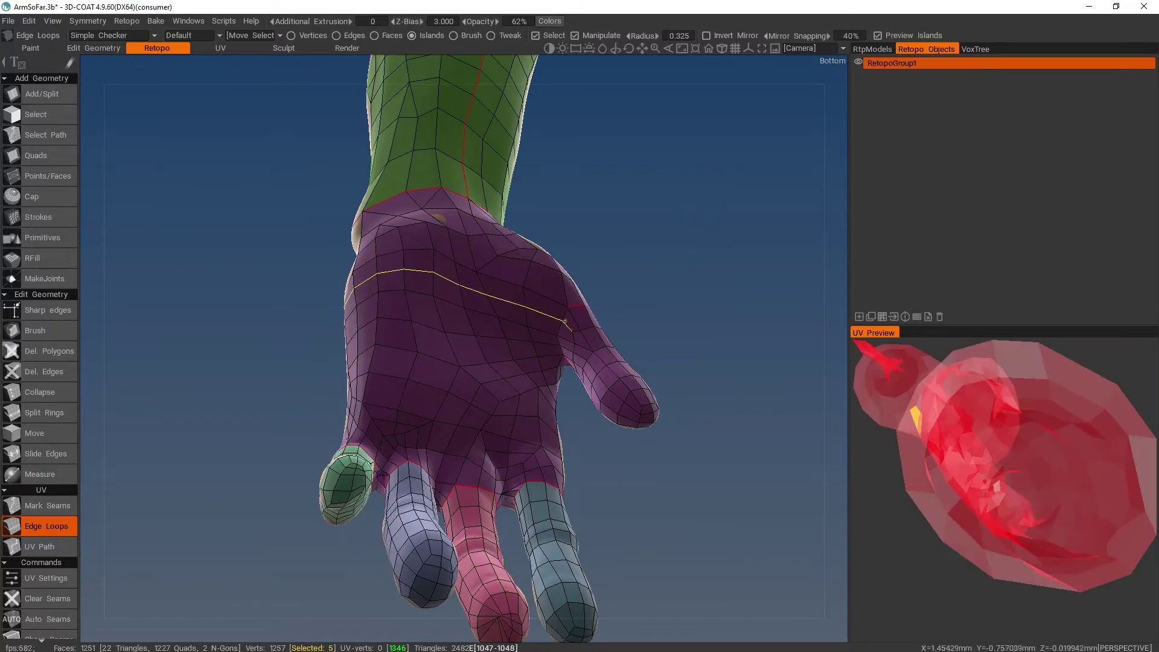
{"action": "left_click_drag", "start_coordinate": [721, 331], "coordinate": [243, 474], "text": "alt"}
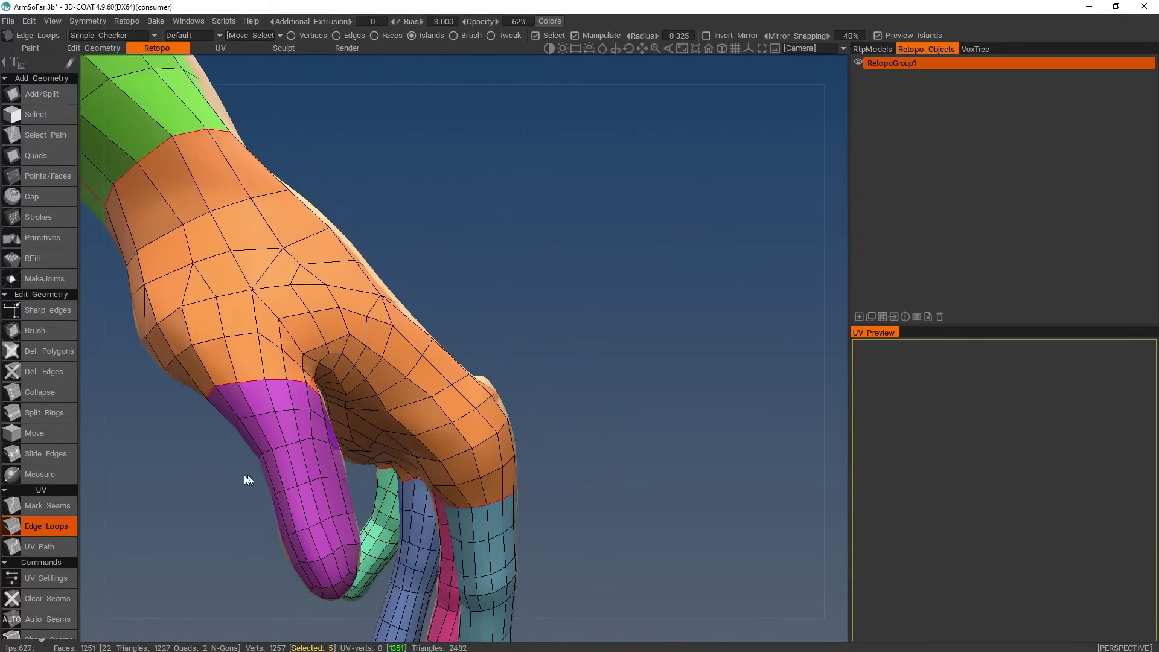
{"action": "left_click_drag", "start_coordinate": [531, 394], "coordinate": [639, 420], "text": "alt"}
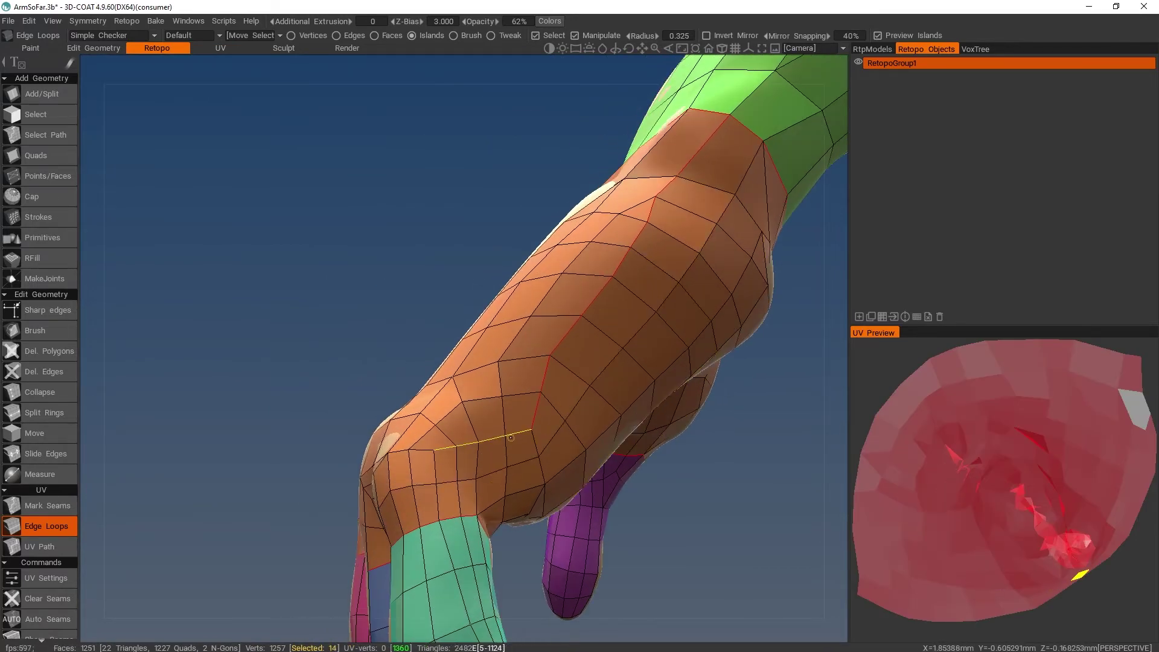
{"action": "left_click", "coordinate": [44, 508]}
{"action": "mouse_move", "coordinate": [517, 432]}
{"action": "left_mouse_down"}
{"action": "mouse_move", "coordinate": [478, 461]}
{"action": "mouse_move", "coordinate": [477, 501]}
{"action": "left_mouse_up"}
{"action": "right_click_drag", "start_coordinate": [709, 502], "coordinate": [694, 486], "text": "alt"}
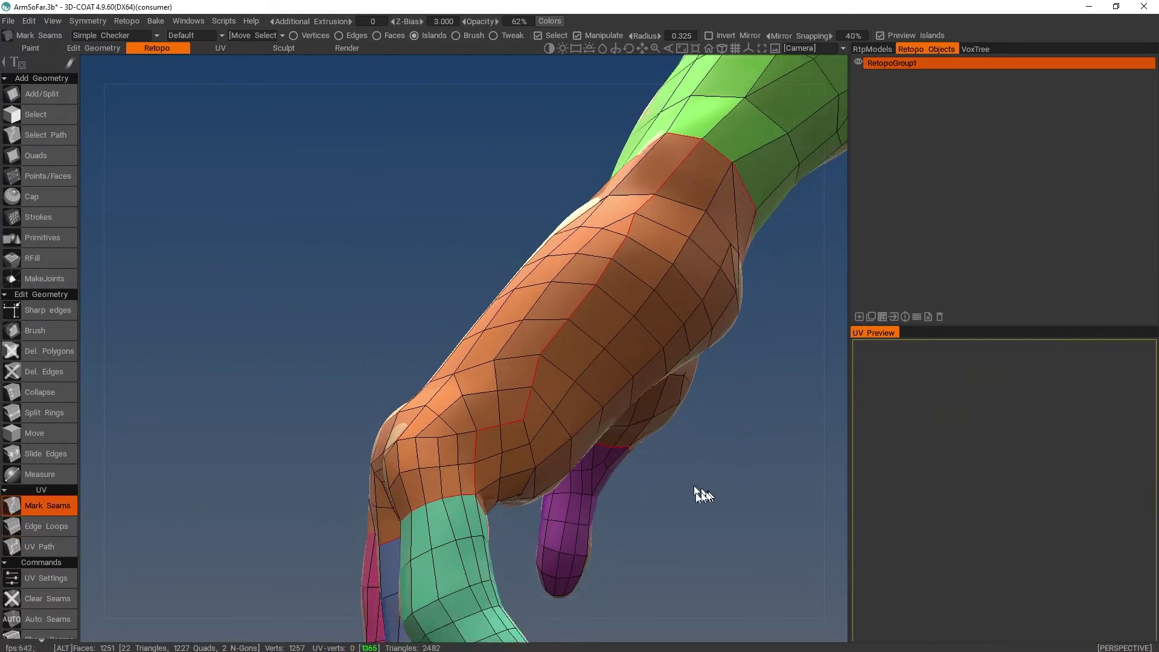
Mark a UV seam along the thumb side of the hand from the wrist past the thumb base to the index finger base.
{"action": "left_click_drag", "start_coordinate": [700, 493], "coordinate": [859, 484], "text": "alt"}
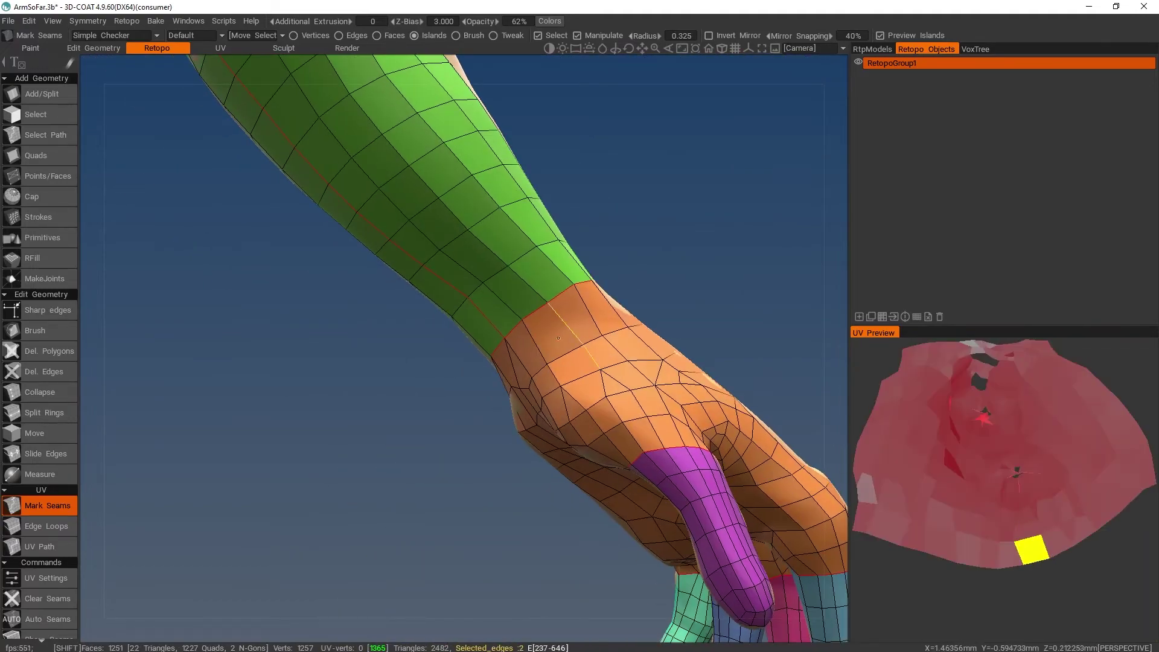
{"action": "left_click_drag", "start_coordinate": [577, 344], "coordinate": [624, 330], "text": "alt"}
{"action": "right_click_drag", "start_coordinate": [623, 332], "coordinate": [626, 368], "text": "alt"}
{"action": "left_click_drag", "start_coordinate": [628, 417], "coordinate": [662, 266], "text": "alt"}
{"action": "right_click_drag", "start_coordinate": [662, 266], "coordinate": [664, 326], "text": "alt"}
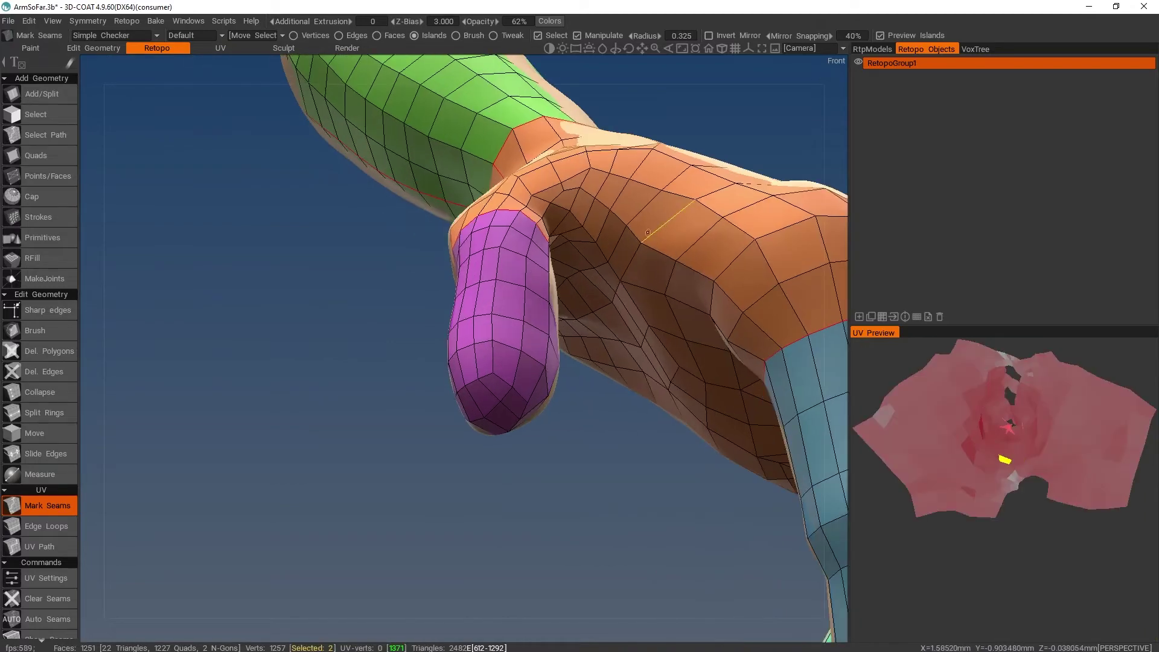
{"action": "left_click", "coordinate": [612, 224], "text": "shift"}
{"action": "left_click_drag", "start_coordinate": [612, 223], "coordinate": [587, 377], "text": "alt"}
{"action": "right_click_drag", "start_coordinate": [587, 378], "coordinate": [555, 284], "text": "alt"}
{"action": "left_click_drag", "start_coordinate": [555, 284], "coordinate": [526, 315], "text": "alt"}
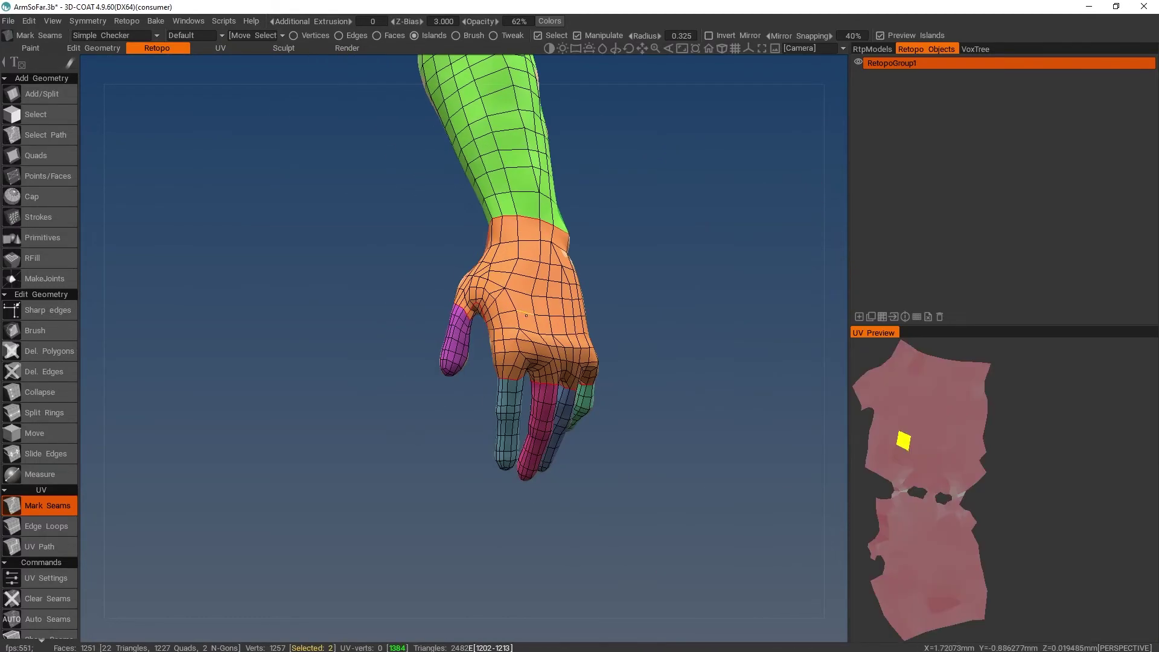
Mark the edges across the webbing between the index and middle fingers as UV seams, linking their base seams.
{"action": "left_click_drag", "start_coordinate": [670, 329], "coordinate": [632, 285], "text": "alt"}
{"action": "right_click_drag", "start_coordinate": [633, 284], "coordinate": [669, 362], "text": "alt"}
{"action": "left_click_drag", "start_coordinate": [669, 362], "coordinate": [639, 316], "text": "alt"}
{"action": "right_click_drag", "start_coordinate": [640, 316], "coordinate": [653, 431], "text": "alt"}
{"action": "left_click", "coordinate": [422, 212]}
{"action": "left_click", "coordinate": [451, 208]}
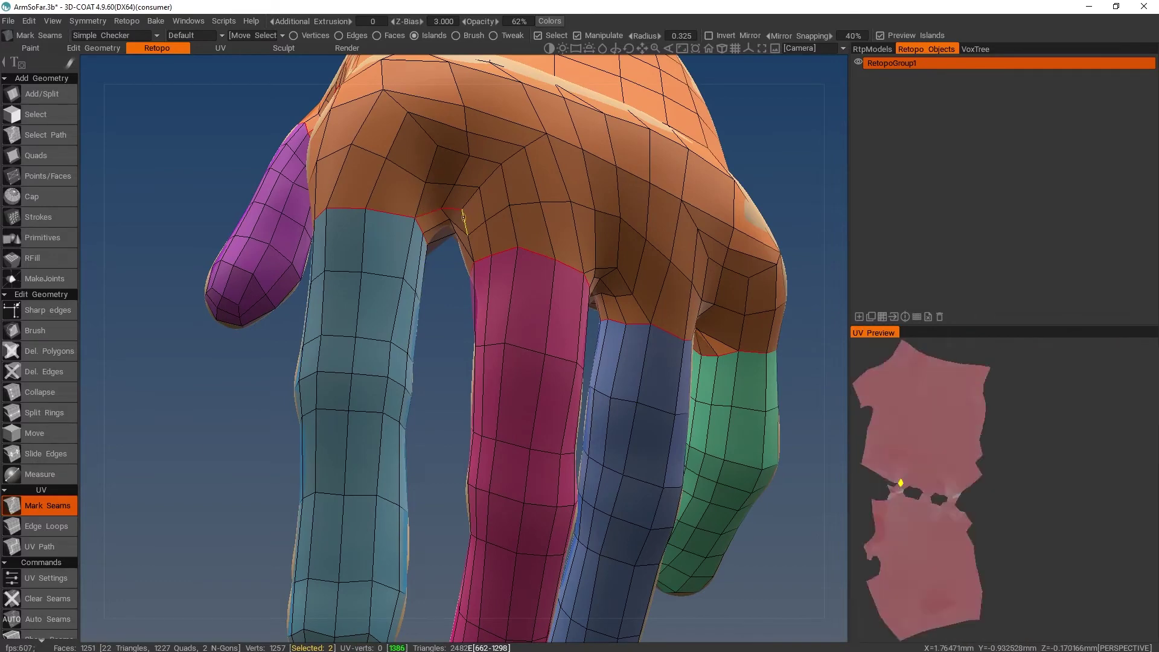
{"action": "left_click", "coordinate": [465, 222]}
{"action": "left_click", "coordinate": [471, 244]}
{"action": "left_click_drag", "start_coordinate": [722, 345], "coordinate": [593, 279], "text": "alt"}
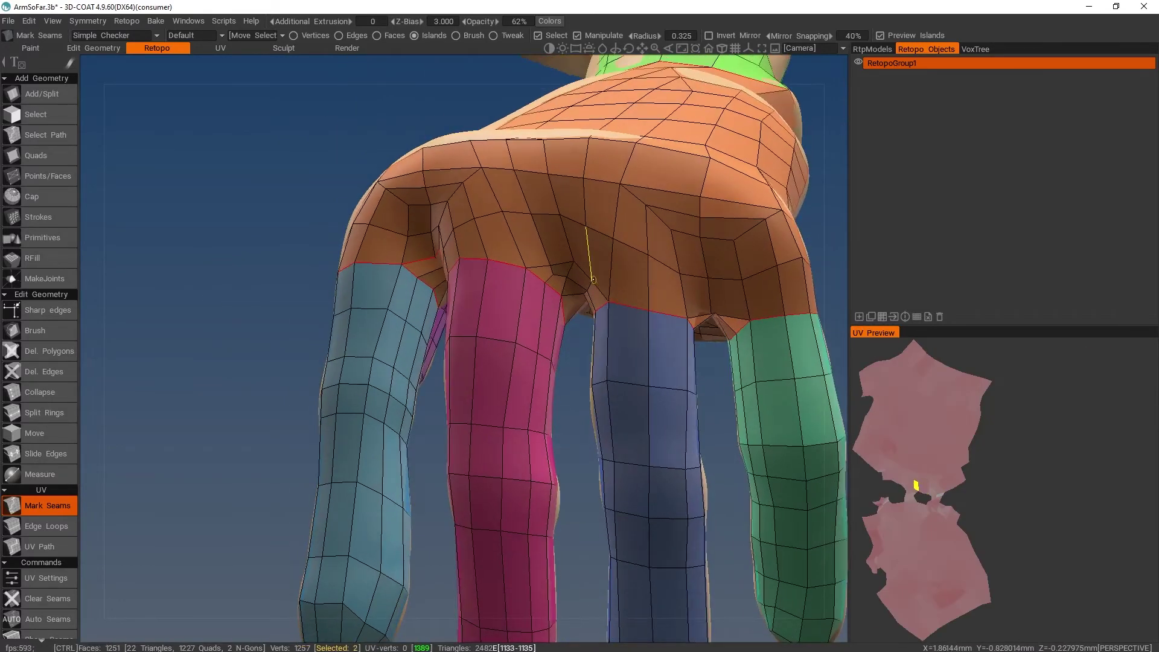
Mark the webbing edges between the ring and little fingers as UV seams so the back and palm of the hand become separate islands.
{"action": "left_click", "coordinate": [726, 320], "text": "shift"}
{"action": "right_click_drag", "start_coordinate": [727, 367], "coordinate": [617, 362], "text": "alt"}
{"action": "left_click_drag", "start_coordinate": [617, 362], "coordinate": [556, 326], "text": "alt"}
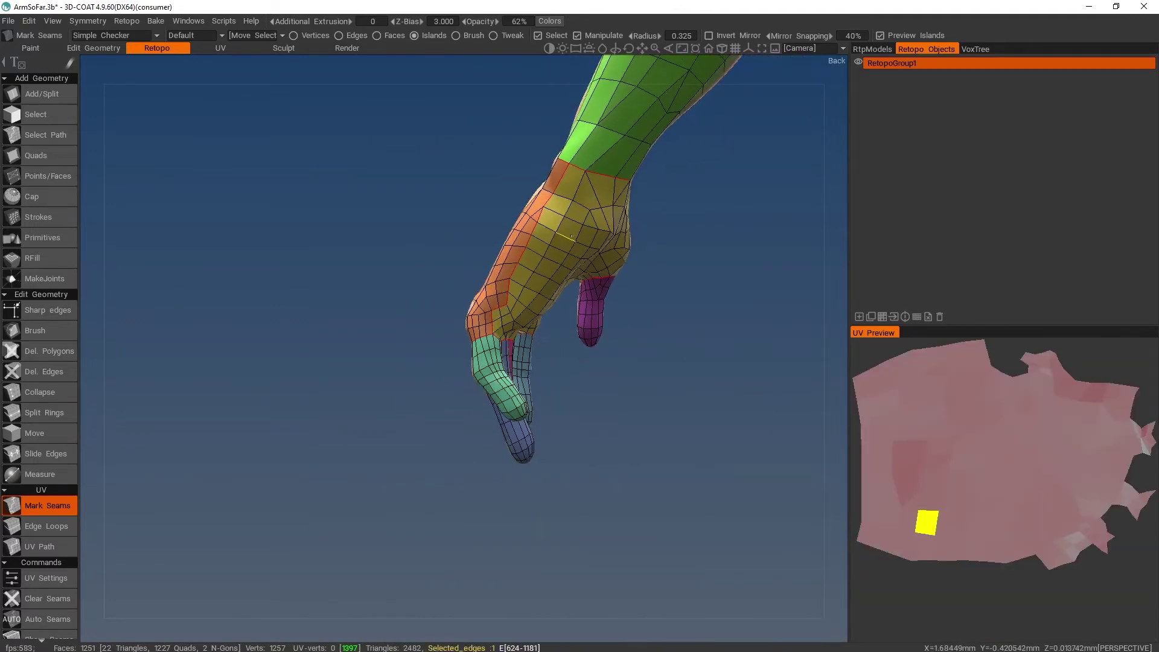
{"action": "mouse_move", "coordinate": [649, 386]}
{"action": "right_mouse_down", "text": "alt"}
{"action": "mouse_move", "coordinate": [582, 338]}
{"action": "mouse_move", "coordinate": [646, 389]}
{"action": "right_mouse_up", "text": "alt"}
{"action": "left_click_drag", "start_coordinate": [645, 389], "coordinate": [491, 371], "text": "alt"}
{"action": "right_click_drag", "start_coordinate": [724, 368], "coordinate": [727, 418], "text": "alt"}
{"action": "left_click_drag", "start_coordinate": [726, 417], "coordinate": [440, 431], "text": "alt"}
Mark lengthwise edge loops as UV seams along the sides and over the tips of the little, ring, middle and index fingers.
{"action": "left_click", "coordinate": [42, 528]}
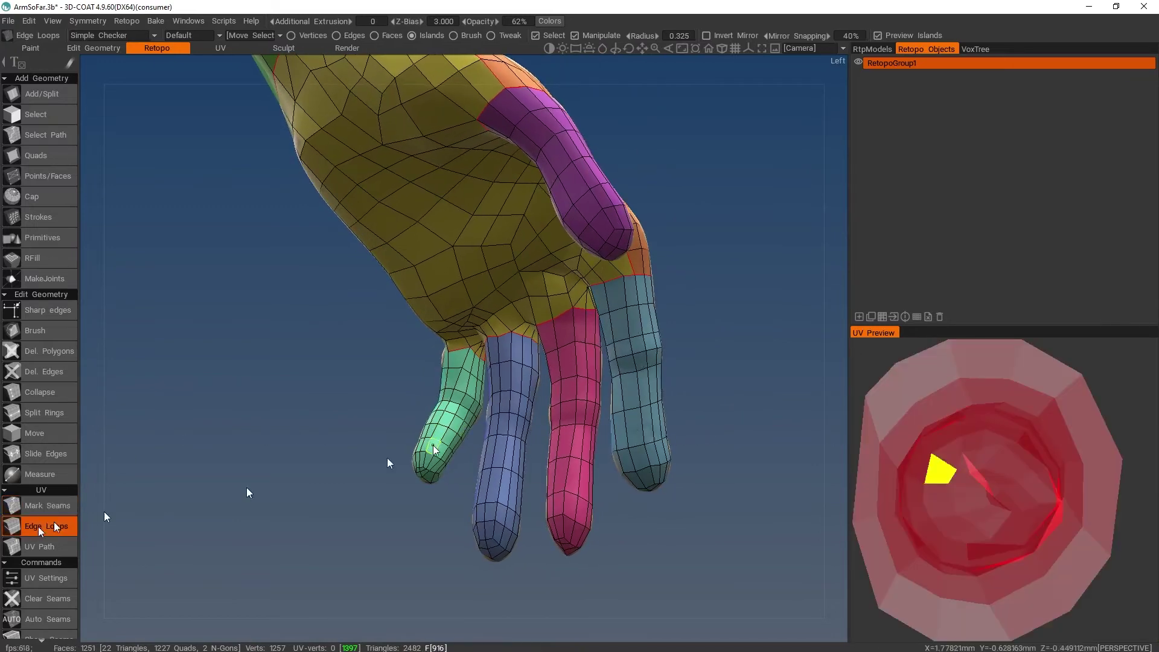
{"action": "left_click", "coordinate": [465, 412]}
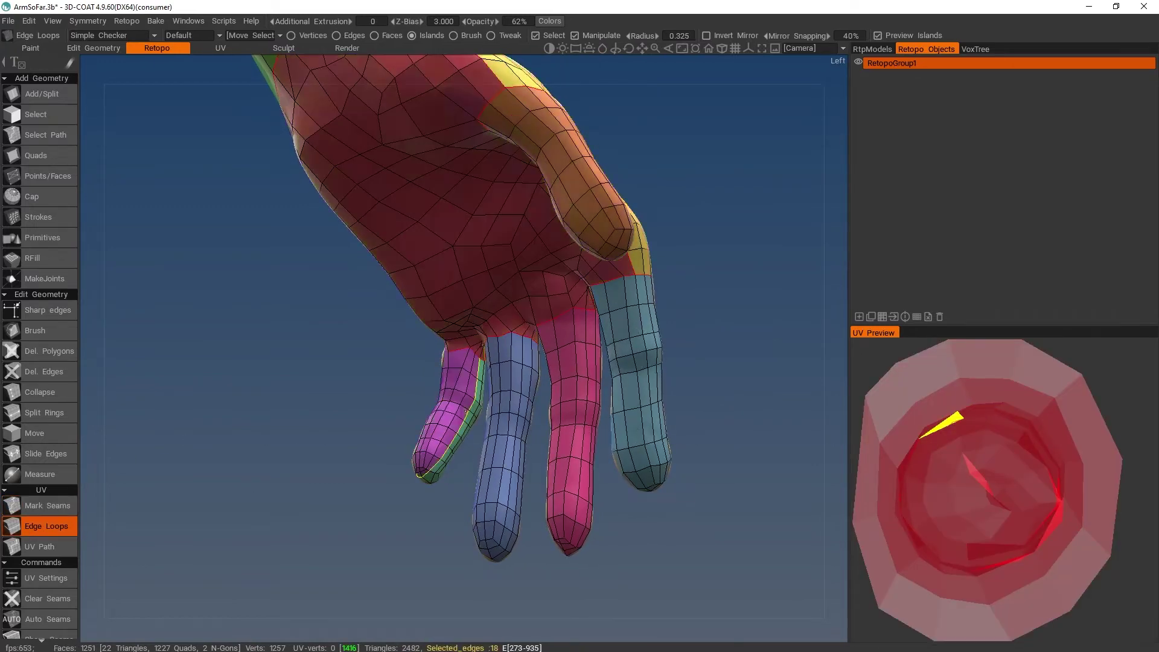
{"action": "left_click", "coordinate": [527, 383]}
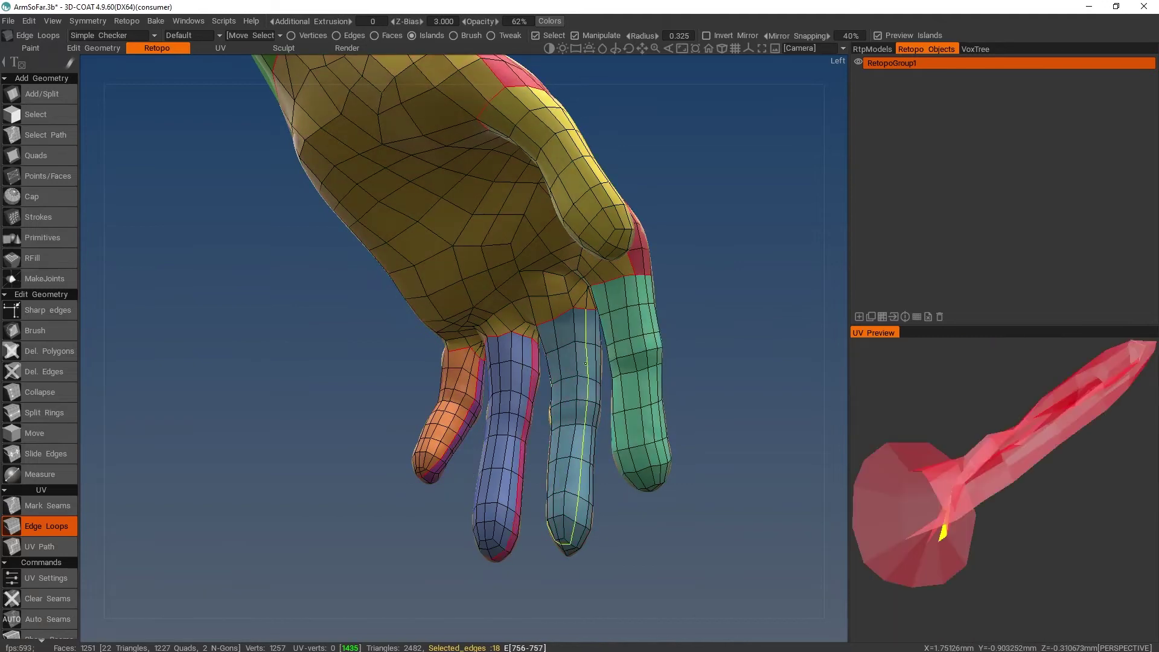
{"action": "left_click", "coordinate": [593, 362]}
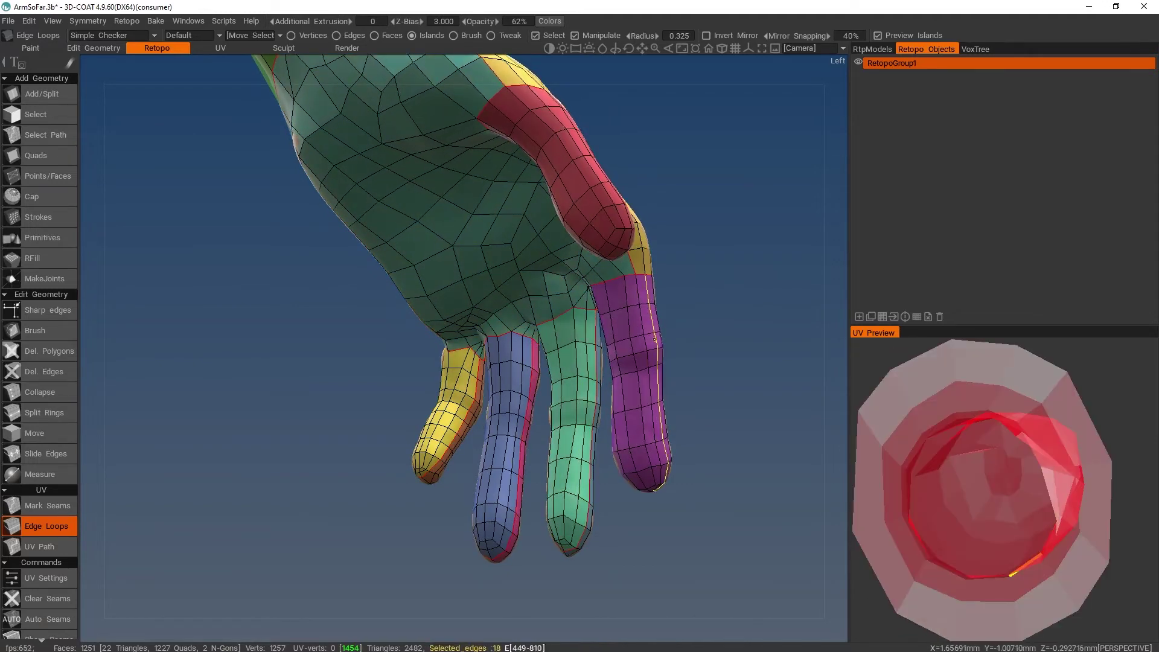
{"action": "left_click", "coordinate": [654, 339]}
{"action": "left_click_drag", "start_coordinate": [715, 392], "coordinate": [529, 438]}
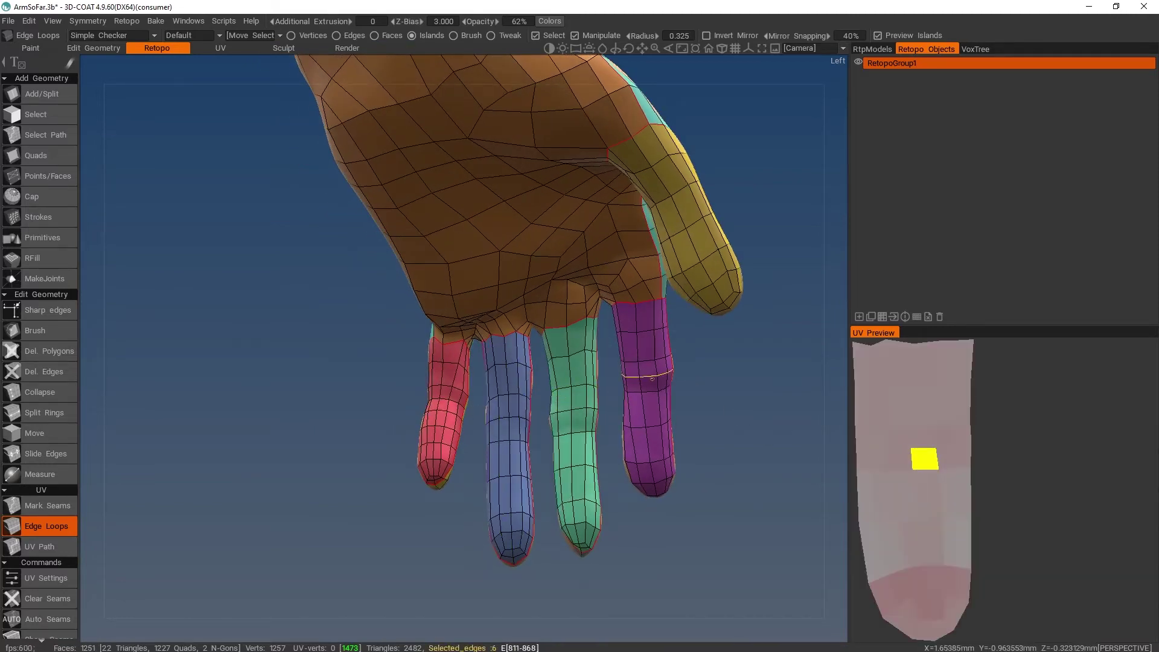
Try to clear the lengthwise edge-loop seam on the ring finger.
{"action": "right_click_drag", "start_coordinate": [707, 474], "coordinate": [680, 416], "text": "alt"}
{"action": "middle_click_drag", "start_coordinate": [682, 416], "coordinate": [618, 230], "text": "alt"}
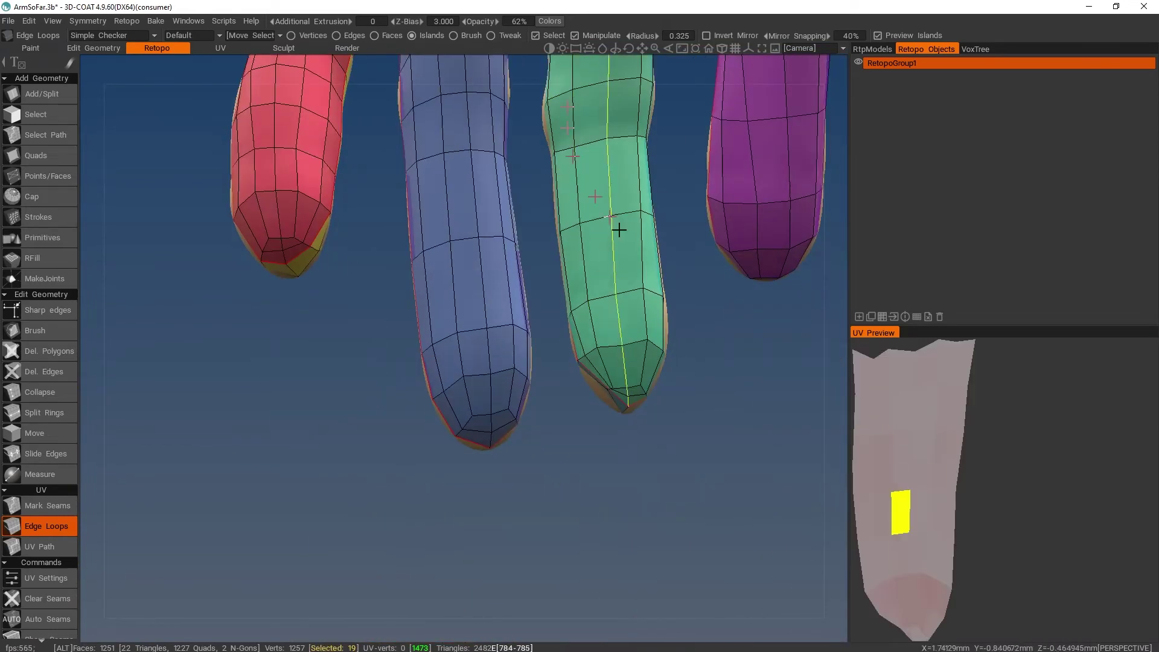
{"action": "right_click_drag", "start_coordinate": [618, 230], "coordinate": [617, 325], "text": "alt"}
{"action": "left_click_drag", "start_coordinate": [617, 325], "coordinate": [572, 253], "text": "alt"}
{"action": "right_click_drag", "start_coordinate": [572, 252], "coordinate": [571, 208], "text": "alt"}
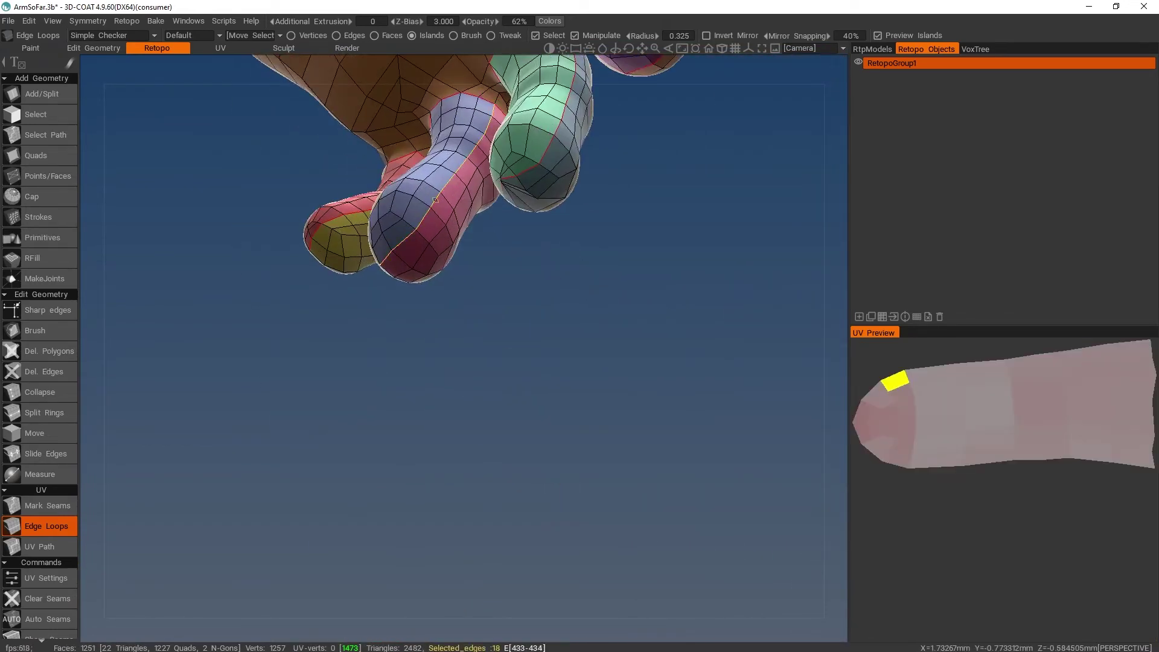
{"action": "left_click", "coordinate": [434, 200], "text": "ctrl"}
{"action": "left_click", "coordinate": [431, 199]}
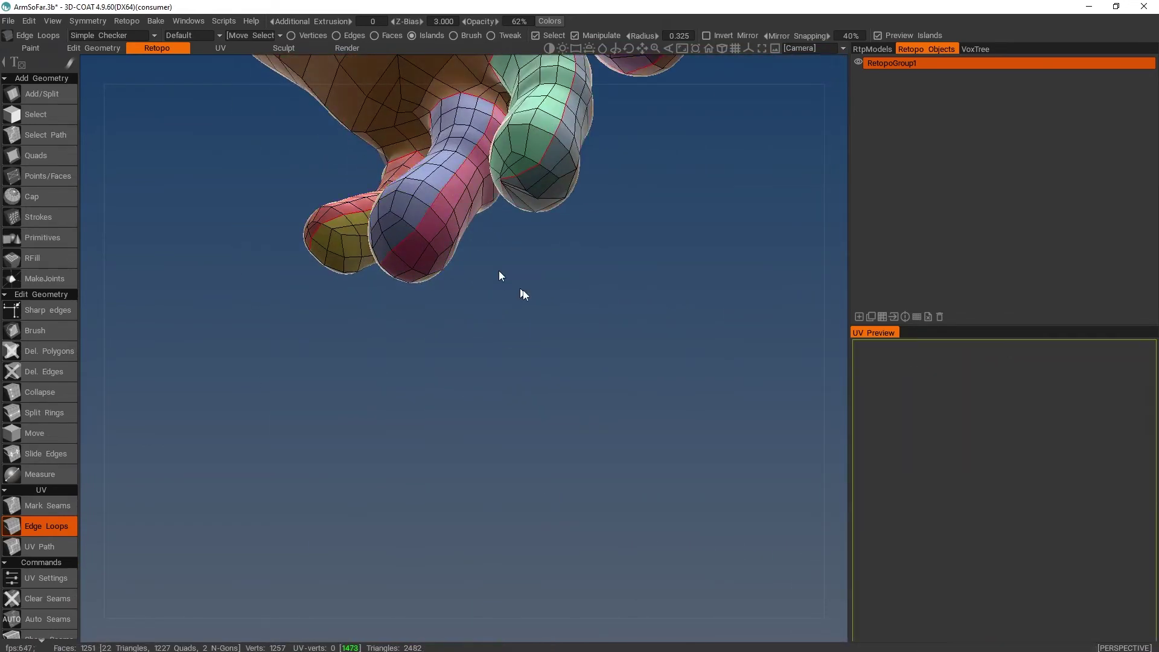
Clear the lengthwise seam on the thumb-facing side of the index finger so the finger forms a single UV island.
{"action": "right_click_drag", "start_coordinate": [499, 271], "coordinate": [568, 309], "text": "alt"}
{"action": "left_click_drag", "start_coordinate": [567, 309], "coordinate": [358, 390], "text": "alt"}
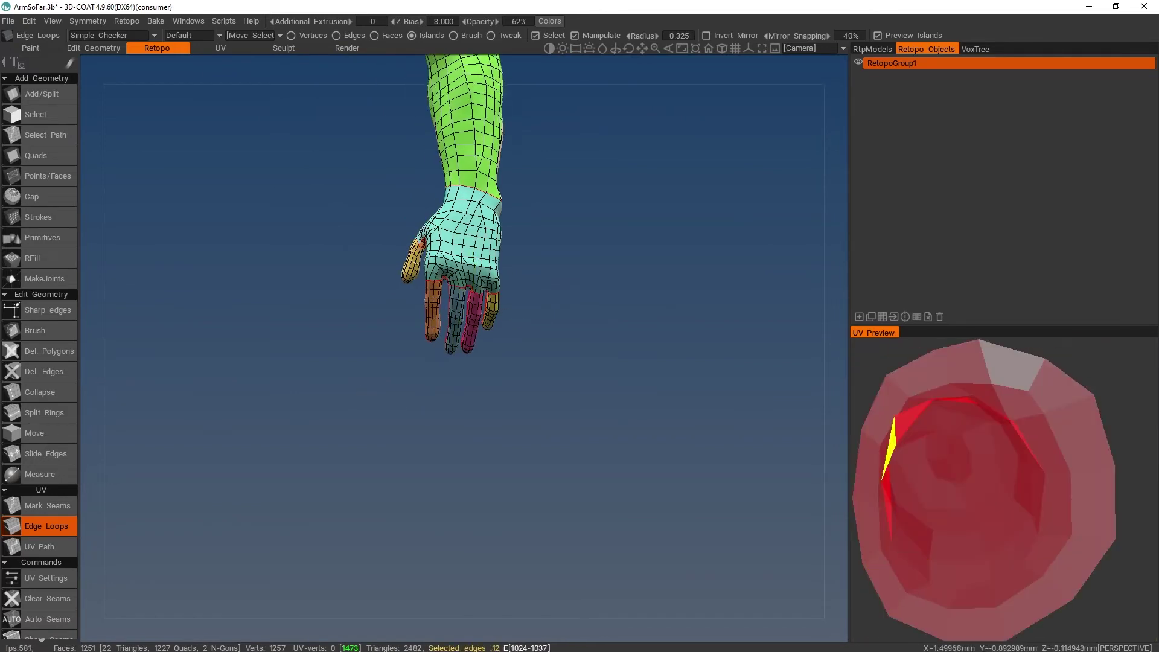
{"action": "right_click_drag", "start_coordinate": [546, 320], "coordinate": [613, 438], "text": "alt"}
{"action": "left_click_drag", "start_coordinate": [613, 438], "coordinate": [717, 409], "text": "alt"}
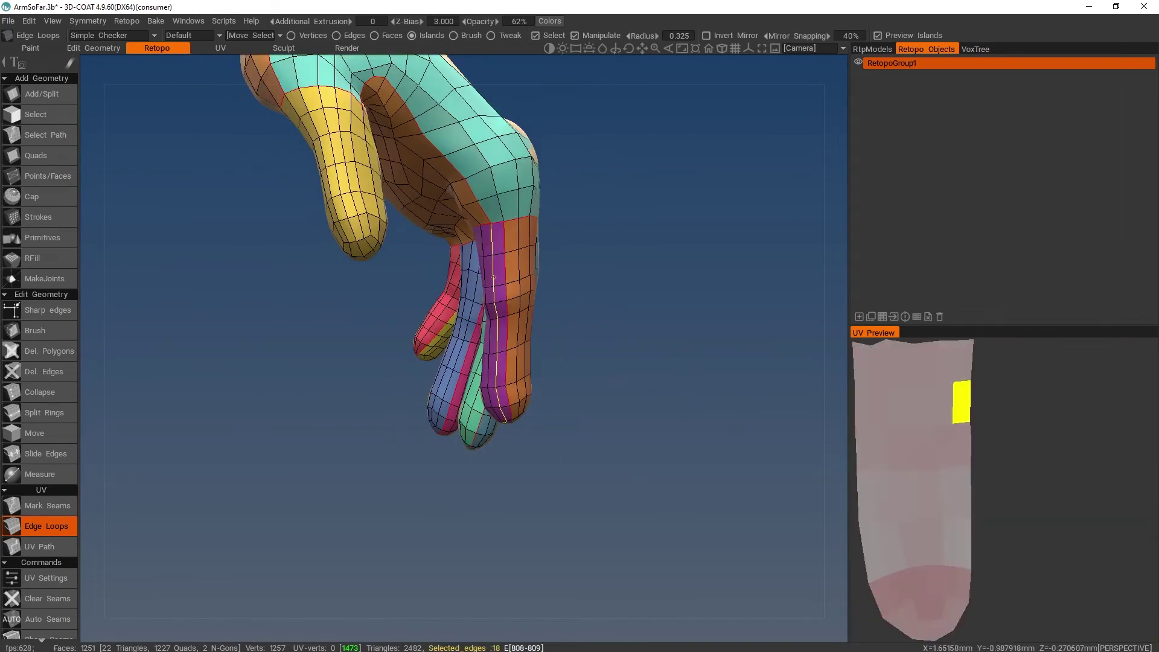
{"action": "scroll", "coordinate": [603, 302], "scroll_direction": "up", "scroll_amount": 2}
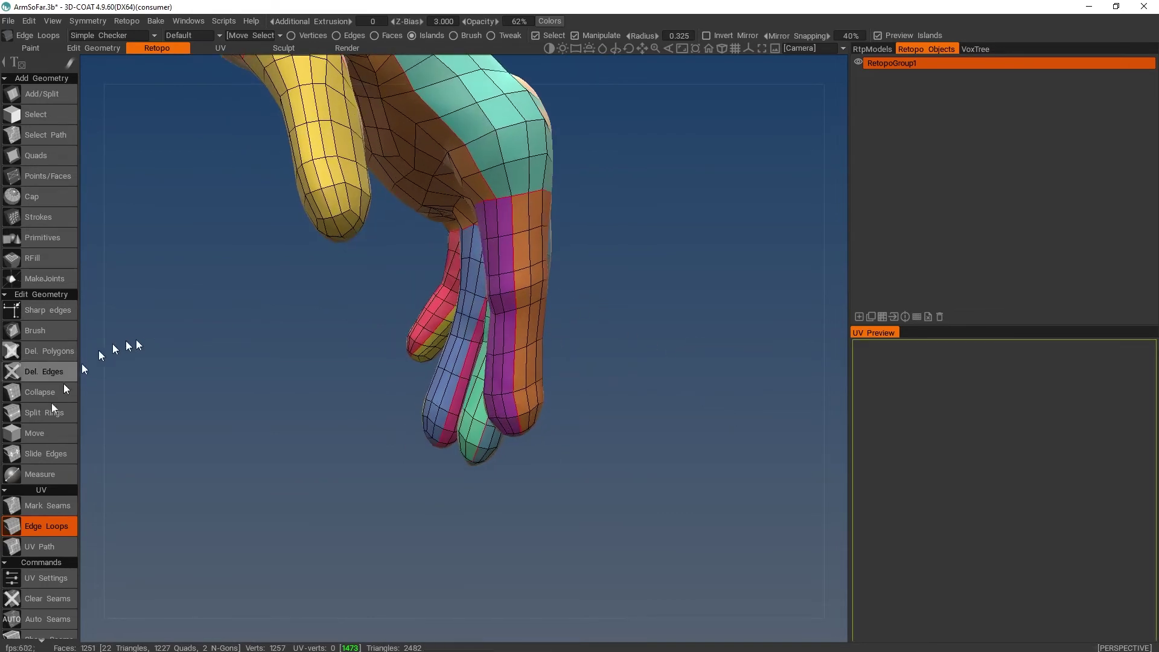
{"action": "left_click", "coordinate": [37, 504]}
{"action": "left_click", "coordinate": [510, 216], "text": "ctrl"}
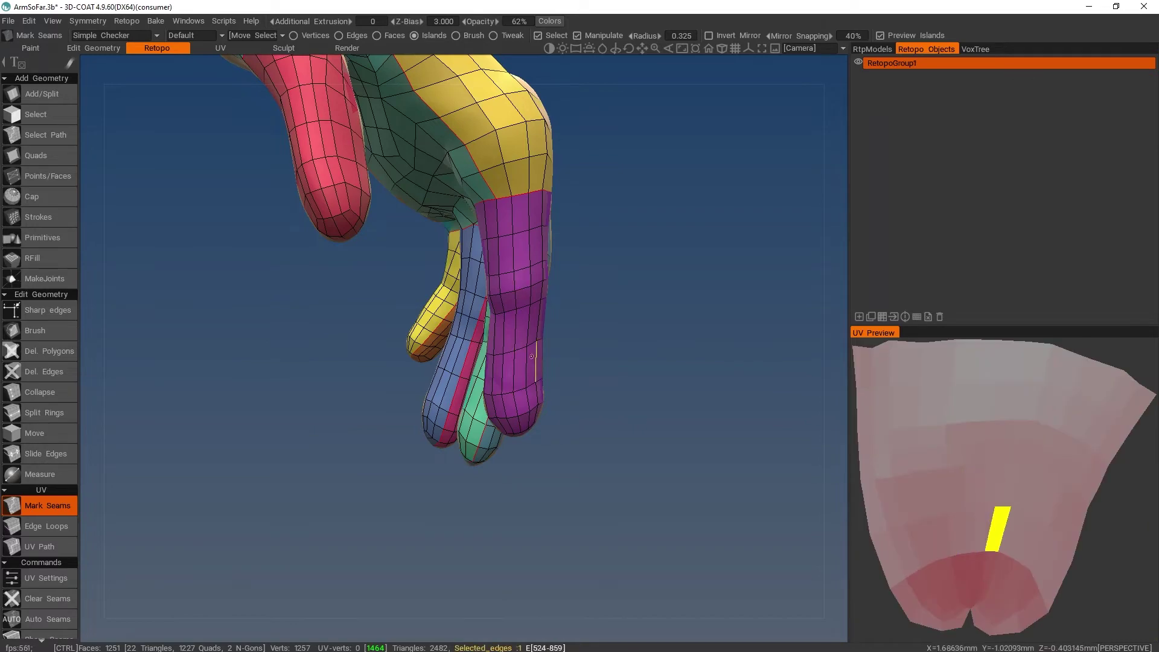
Clear the seam edges on the index-facing side and tip of the middle finger so it forms a single UV island.
{"action": "left_click_drag", "start_coordinate": [566, 356], "coordinate": [620, 377], "text": "alt"}
{"action": "right_click_drag", "start_coordinate": [688, 333], "coordinate": [682, 356], "text": "alt"}
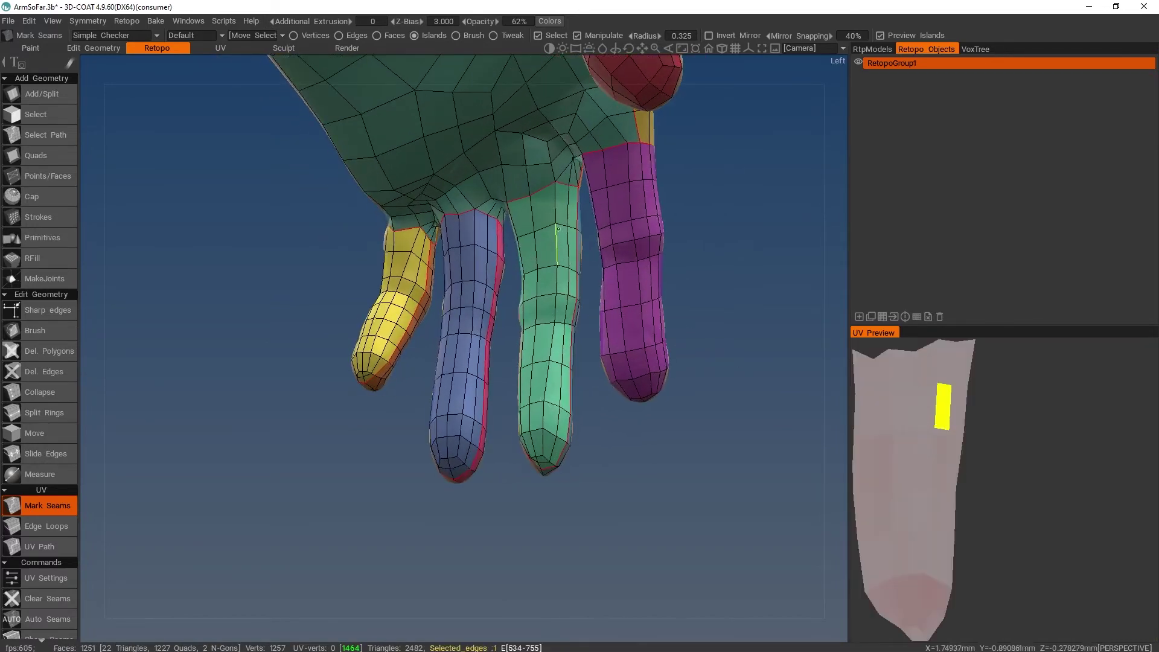
{"action": "left_click", "coordinate": [580, 205], "text": "ctrl"}
{"action": "left_click", "coordinate": [580, 245], "text": "ctrl"}
{"action": "left_click", "coordinate": [578, 283], "text": "ctrl"}
{"action": "left_click", "coordinate": [575, 312], "text": "ctrl"}
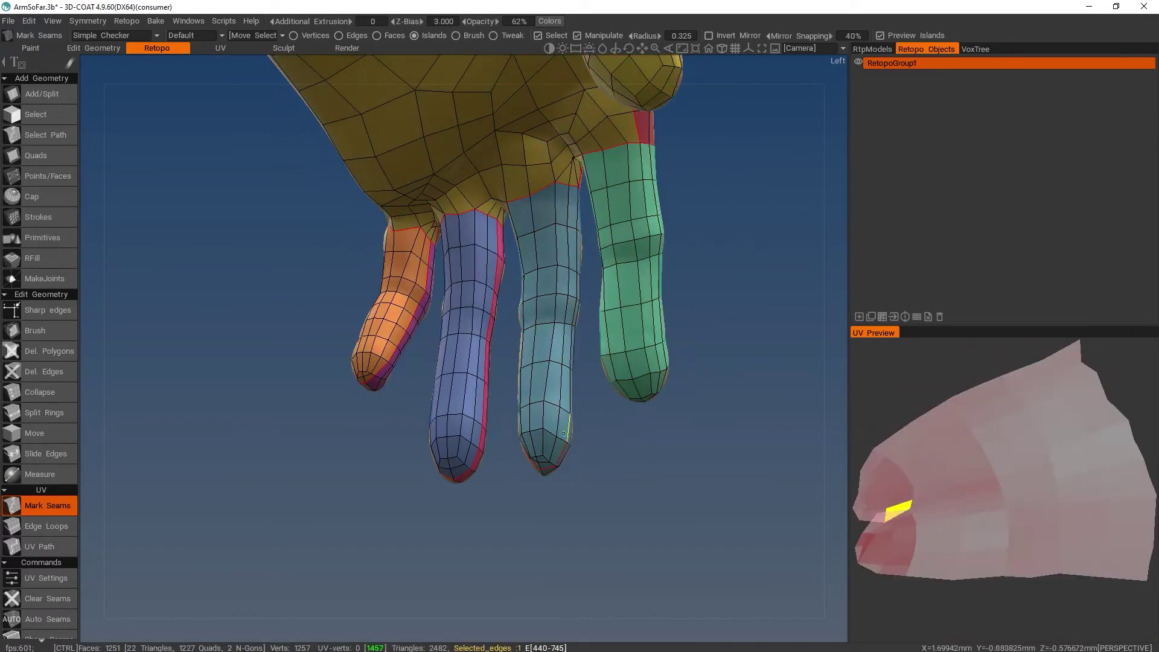
{"action": "left_click", "coordinate": [564, 453], "text": "ctrl"}
{"action": "left_click", "coordinate": [551, 468], "text": "ctrl"}
Clear seam edges at the ring fingertip and along the outer side of the little finger so each finger forms a single UV island.
{"action": "left_click_drag", "start_coordinate": [642, 447], "coordinate": [589, 441], "text": "alt"}
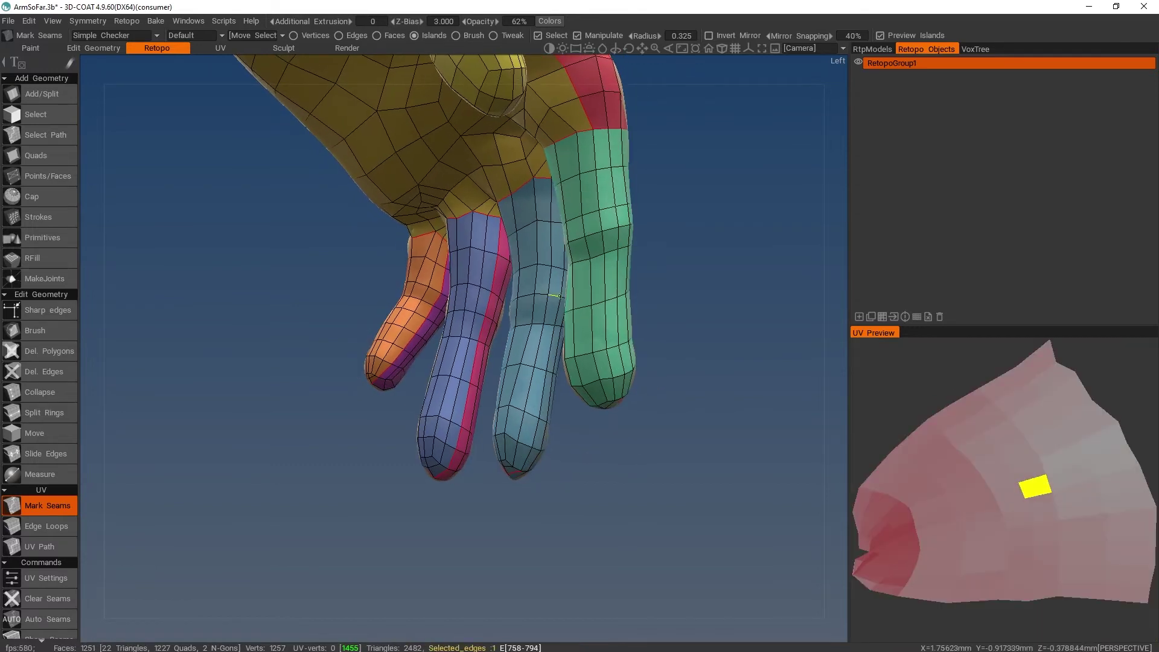
{"action": "right_click_drag", "start_coordinate": [621, 374], "coordinate": [590, 364], "text": "alt"}
{"action": "left_click", "coordinate": [458, 452], "text": "ctrl+shift"}
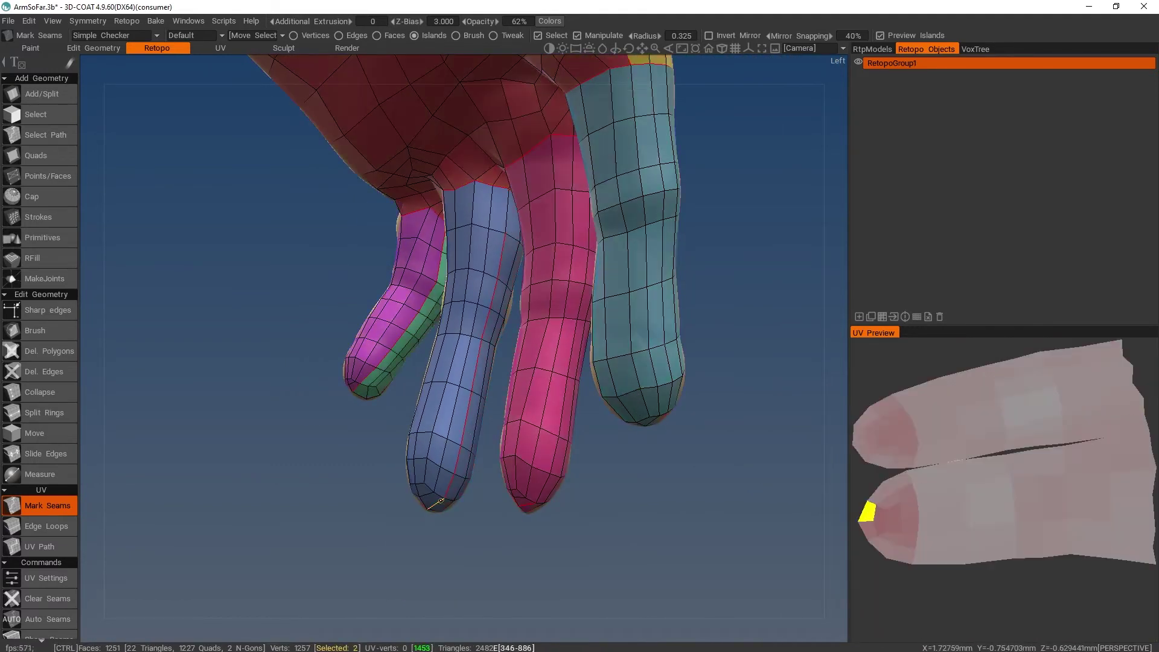
{"action": "left_click_drag", "start_coordinate": [557, 505], "coordinate": [506, 249]}
{"action": "left_click", "coordinate": [505, 249], "text": "ctrl+shift"}
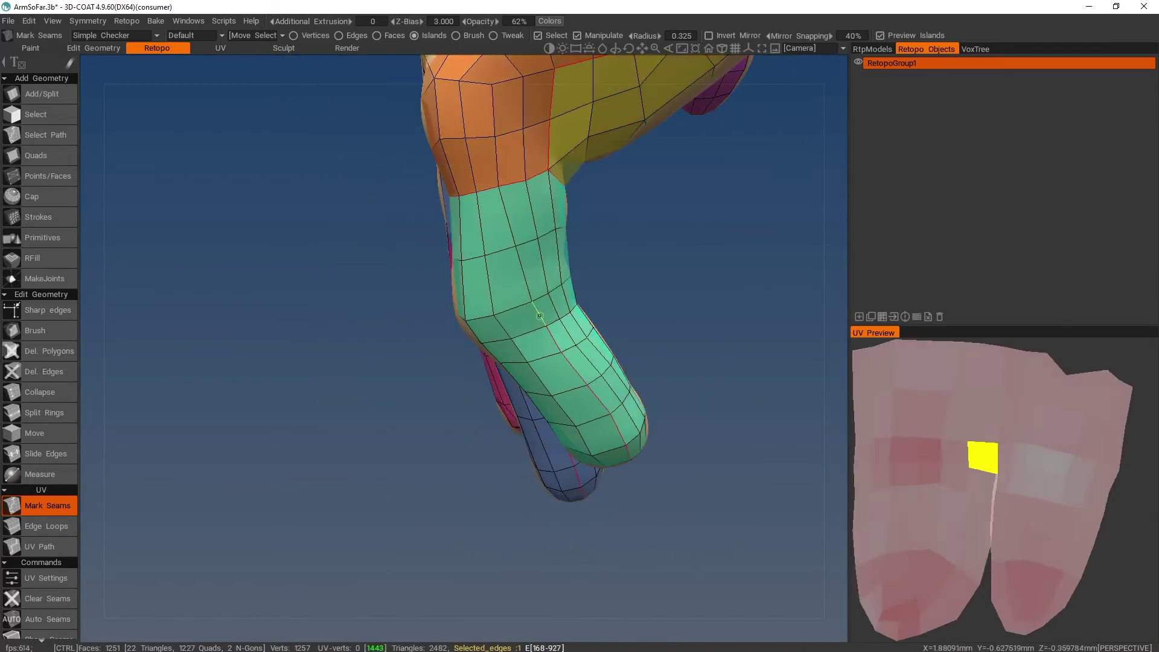
{"action": "left_click", "coordinate": [627, 452], "text": "ctrl"}
Clear the seam along the little-finger side of the hand from the wrist to the finger base, merging palm and back into one island.
{"action": "left_click_drag", "start_coordinate": [709, 440], "coordinate": [669, 416]}
{"action": "scroll", "coordinate": [669, 416], "scroll_direction": "down", "scroll_amount": 3}
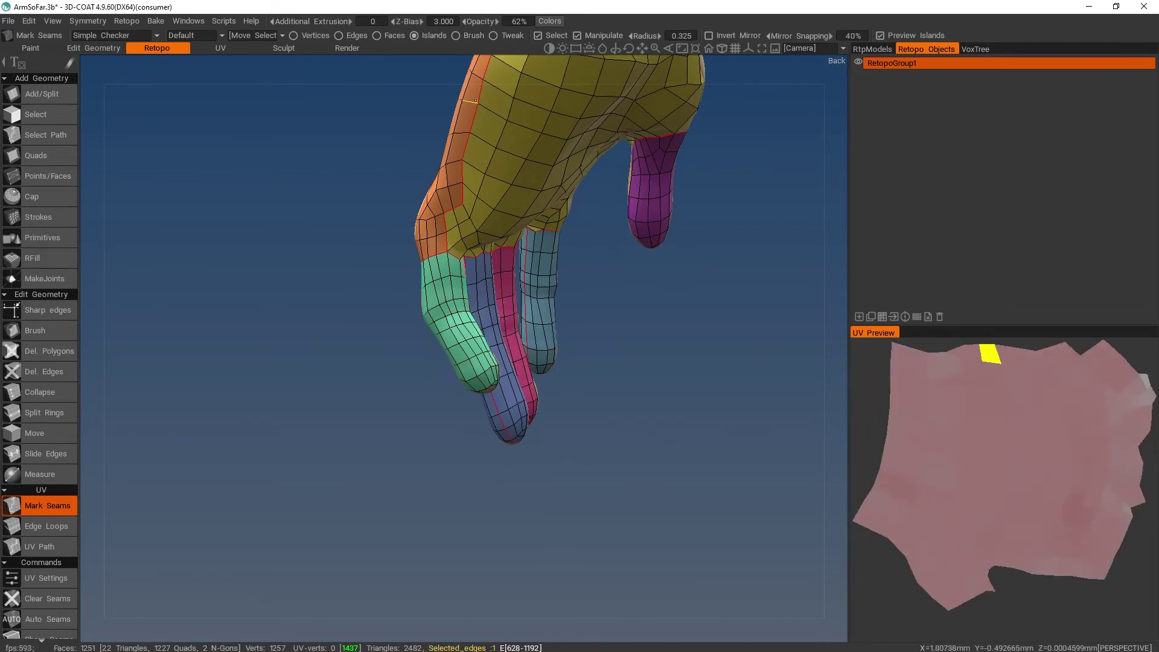
{"action": "left_click_drag", "start_coordinate": [599, 308], "coordinate": [689, 279], "text": "alt"}
{"action": "middle_click_drag", "start_coordinate": [629, 288], "coordinate": [613, 323], "text": "alt"}
{"action": "scroll", "coordinate": [610, 332], "scroll_direction": "up", "scroll_amount": 4}
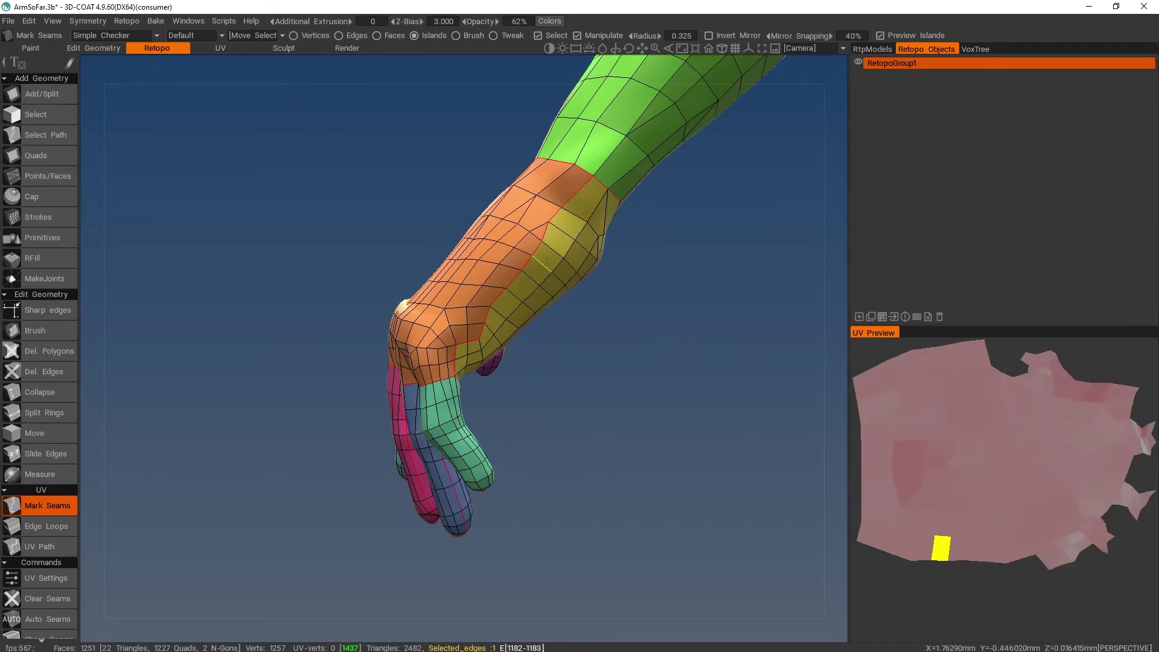
{"action": "left_click", "coordinate": [571, 193], "text": "ctrl"}
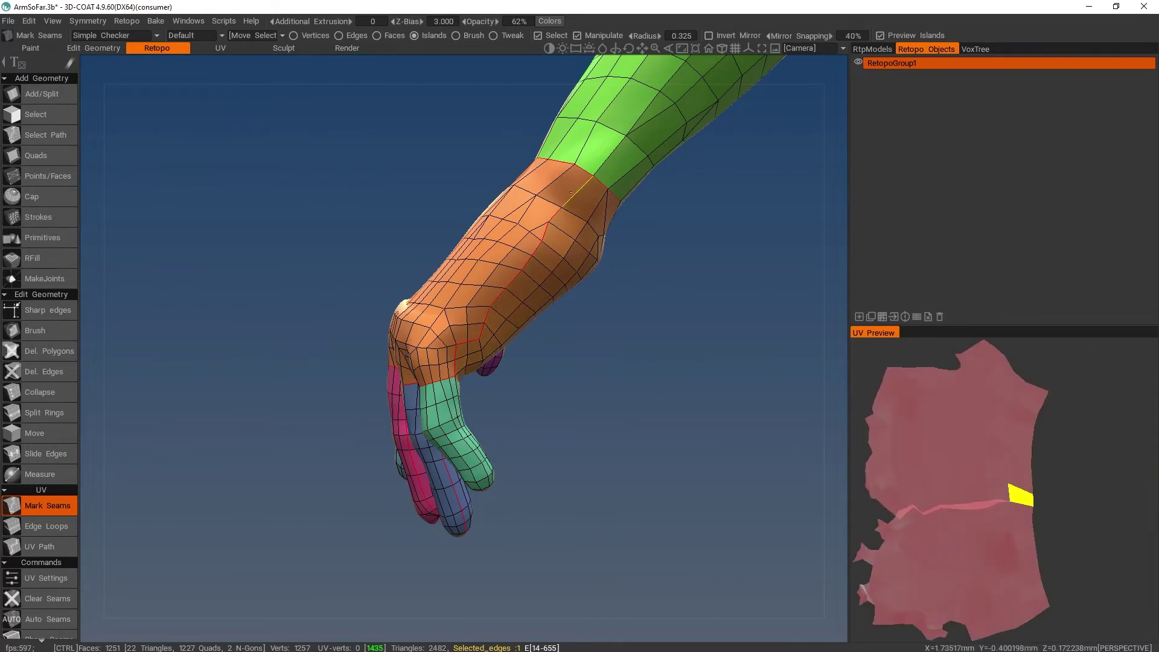
{"action": "left_click", "coordinate": [545, 231], "text": "ctrl"}
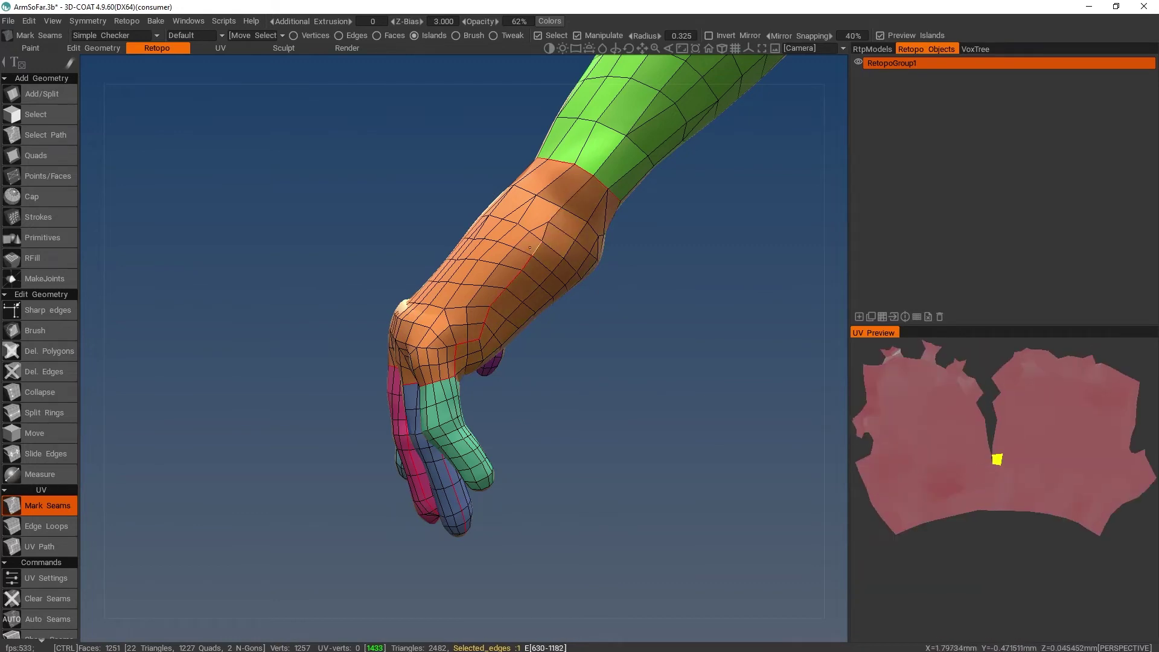
{"action": "left_click", "coordinate": [526, 270], "text": "ctrl"}
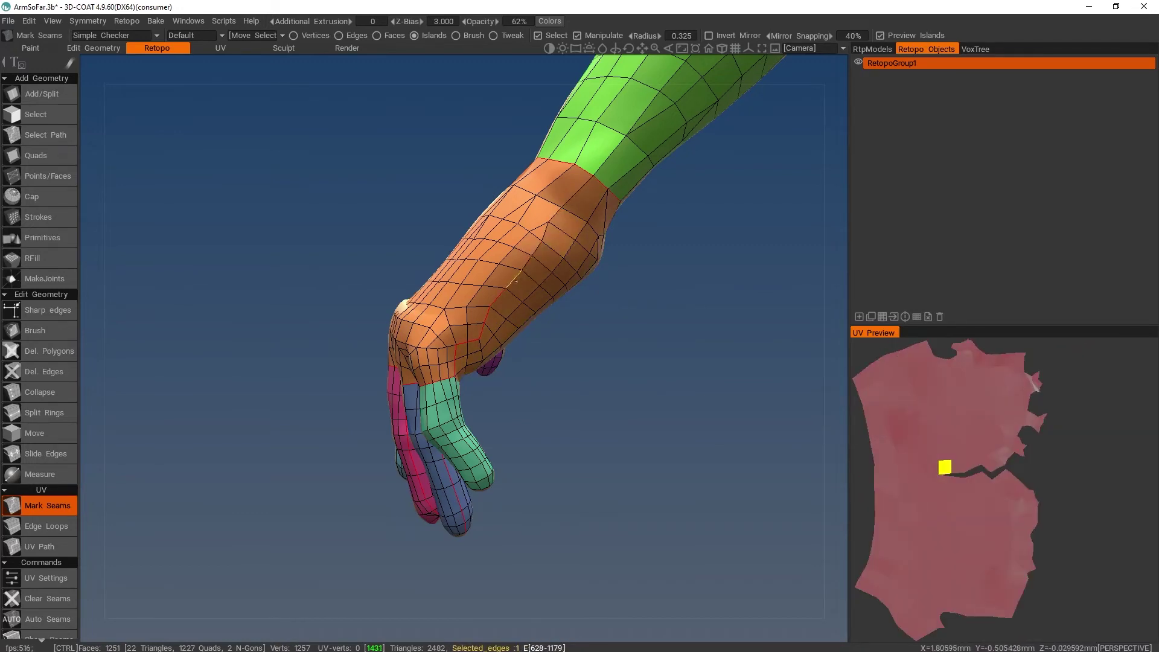
{"action": "left_click", "coordinate": [516, 281], "text": "ctrl"}
{"action": "left_click", "coordinate": [501, 294], "text": "ctrl"}
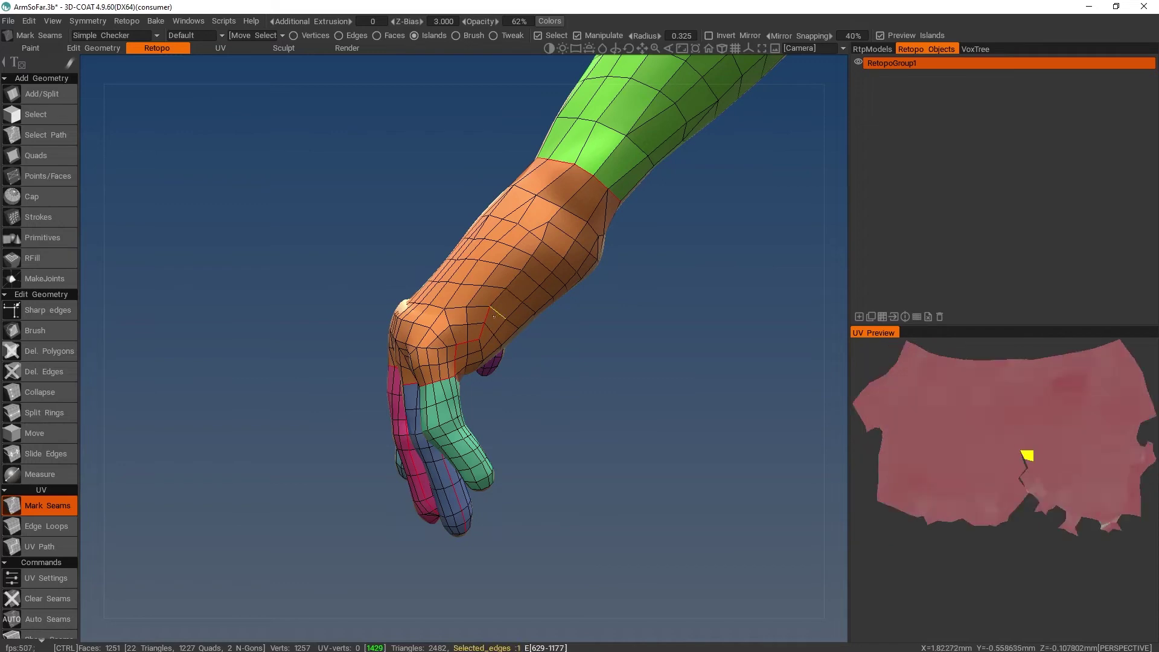
{"action": "left_click", "coordinate": [483, 331], "text": "ctrl"}
{"action": "left_click", "coordinate": [474, 341], "text": "ctrl"}
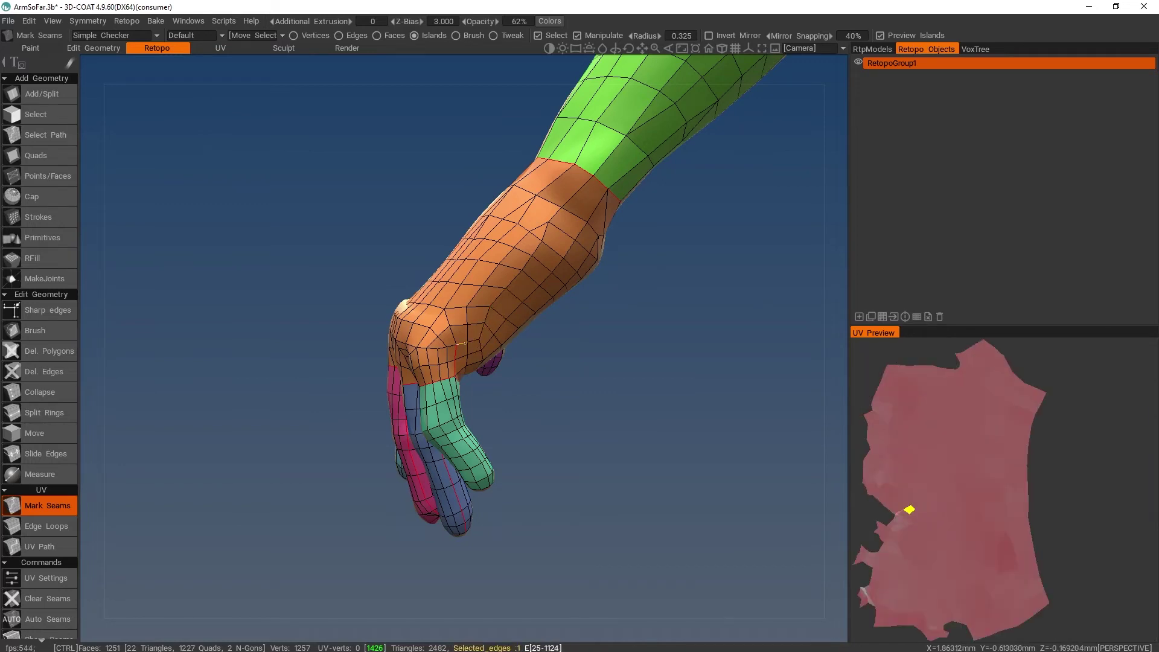
{"action": "left_click", "coordinate": [462, 343], "text": "ctrl"}
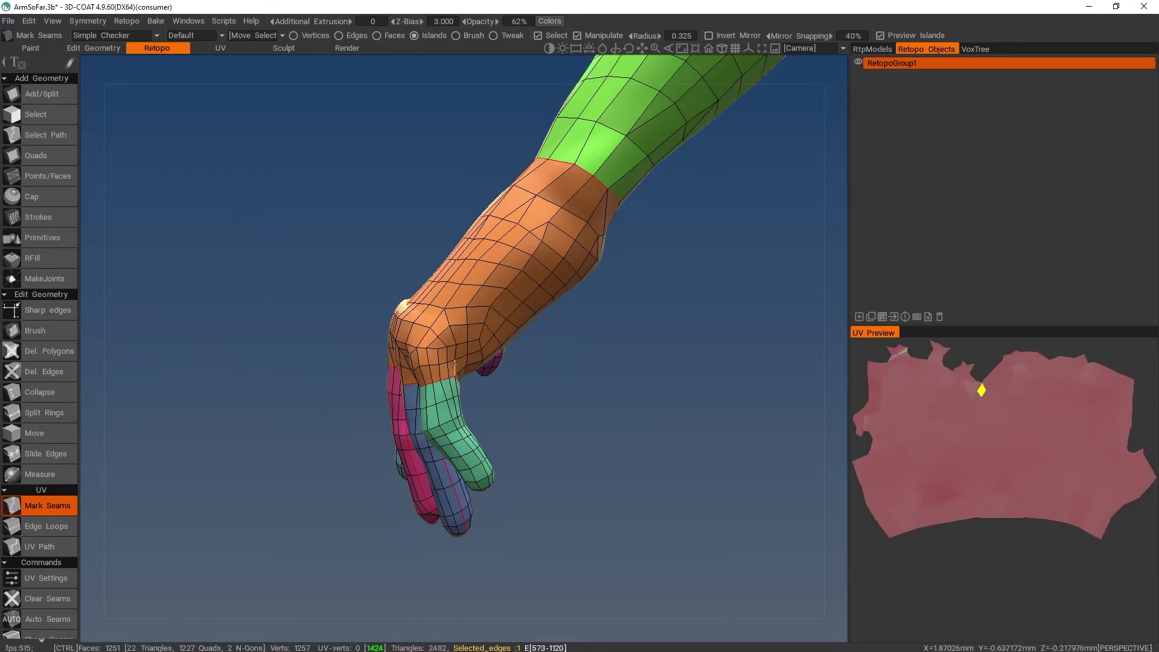
{"action": "left_click", "coordinate": [455, 364], "text": "ctrl"}
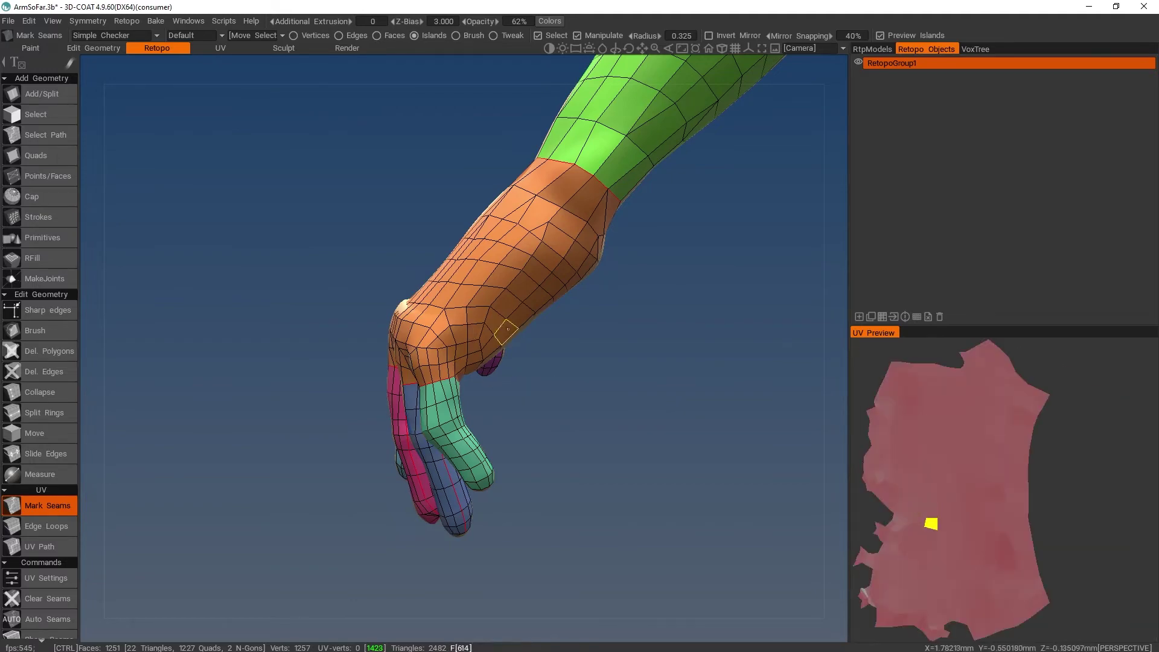
Unwrap all UV islands of the arm and hand mesh.
{"action": "right_click_drag", "start_coordinate": [633, 368], "coordinate": [582, 350], "text": "alt"}
{"action": "left_click_drag", "start_coordinate": [582, 350], "coordinate": [616, 306], "text": "alt"}
{"action": "middle_click_drag", "start_coordinate": [619, 313], "coordinate": [657, 441]}
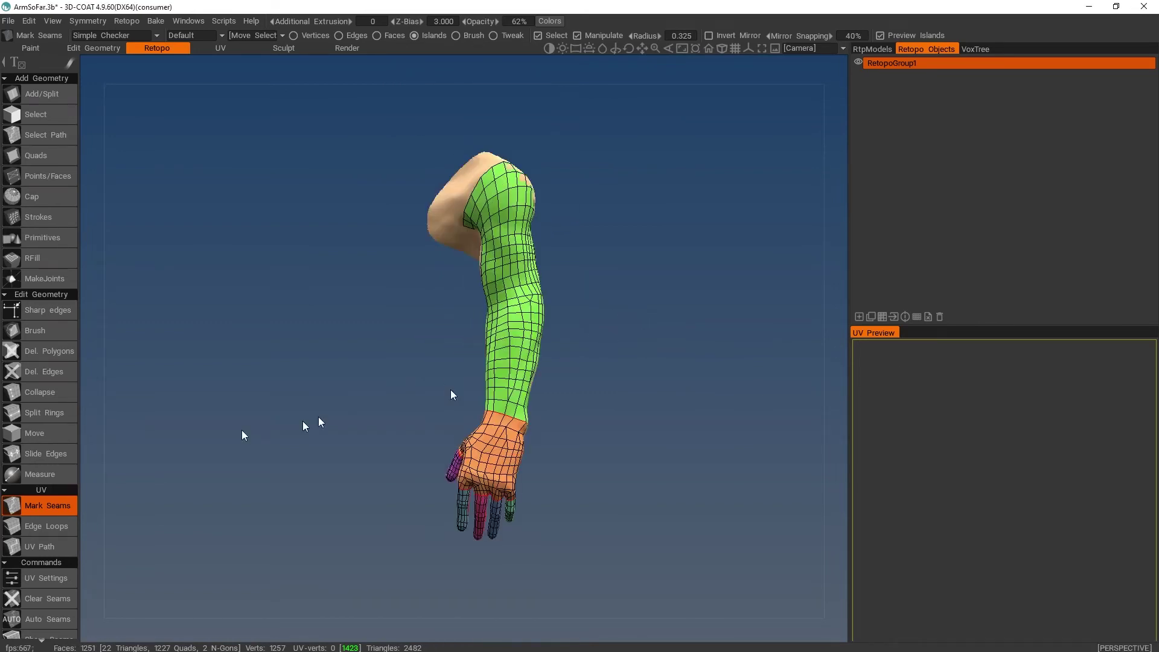
{"action": "scroll", "coordinate": [50, 452], "scroll_direction": "down", "scroll_amount": 3}
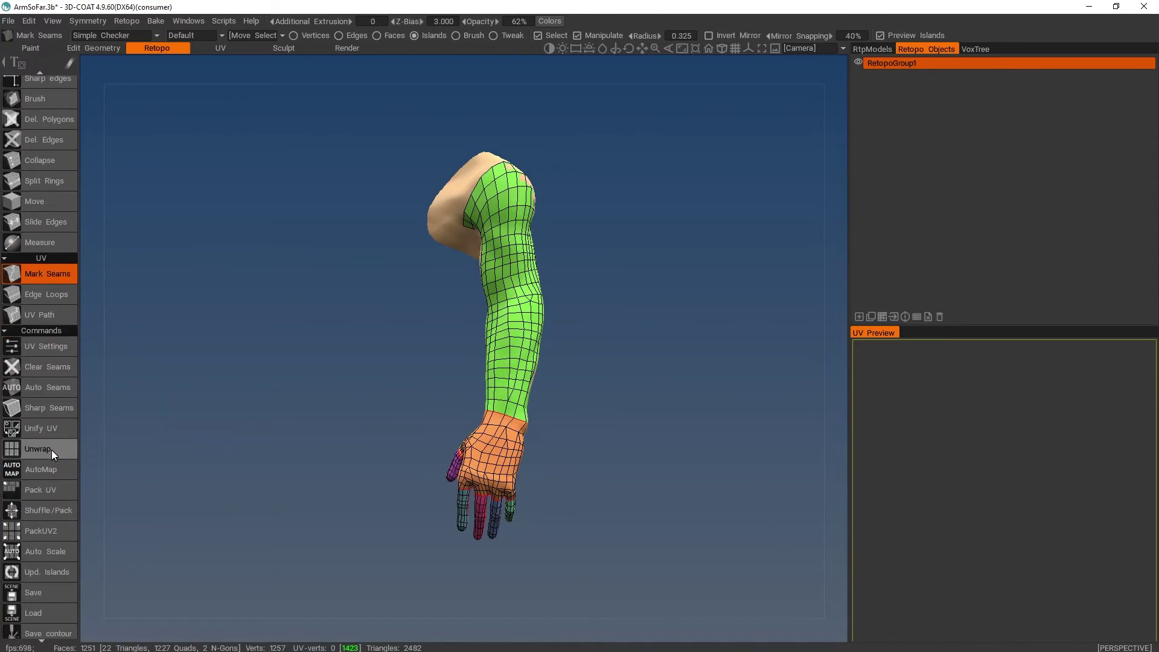
{"action": "left_click", "coordinate": [52, 450]}
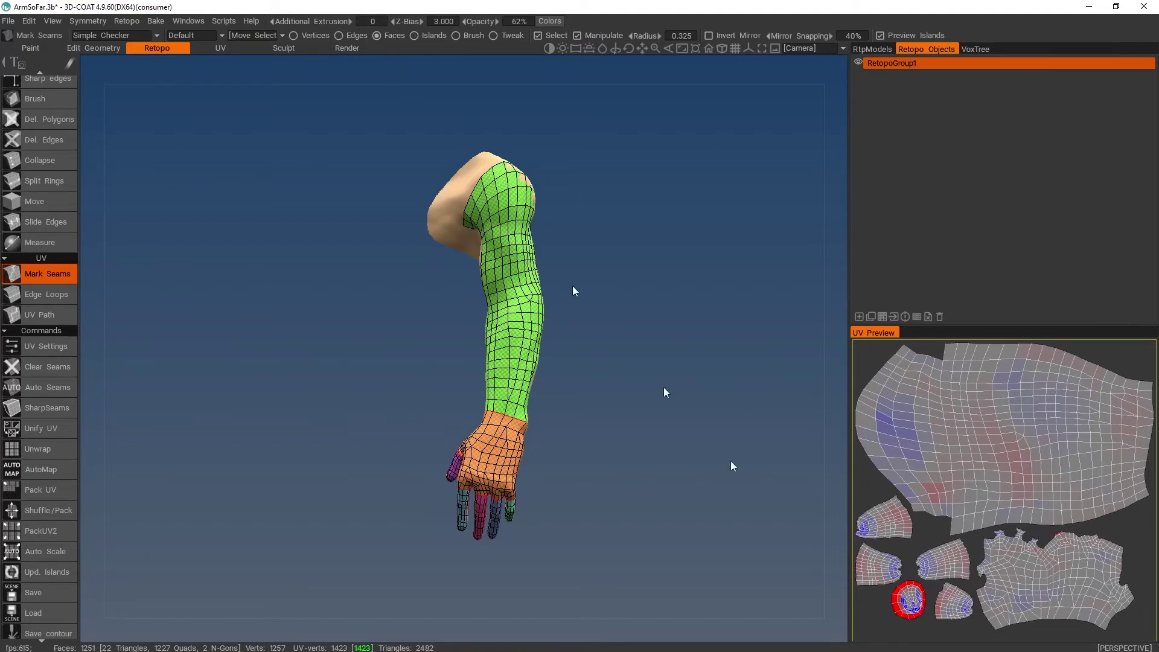
Mark a lengthwise UV seam down the thumb from its base to the tip and unwrap the mesh again.
{"action": "left_click", "coordinate": [909, 600]}
{"action": "scroll", "coordinate": [716, 556], "scroll_direction": "up", "scroll_amount": 3}
{"action": "middle_click_drag", "start_coordinate": [716, 556], "coordinate": [703, 404], "text": "alt"}
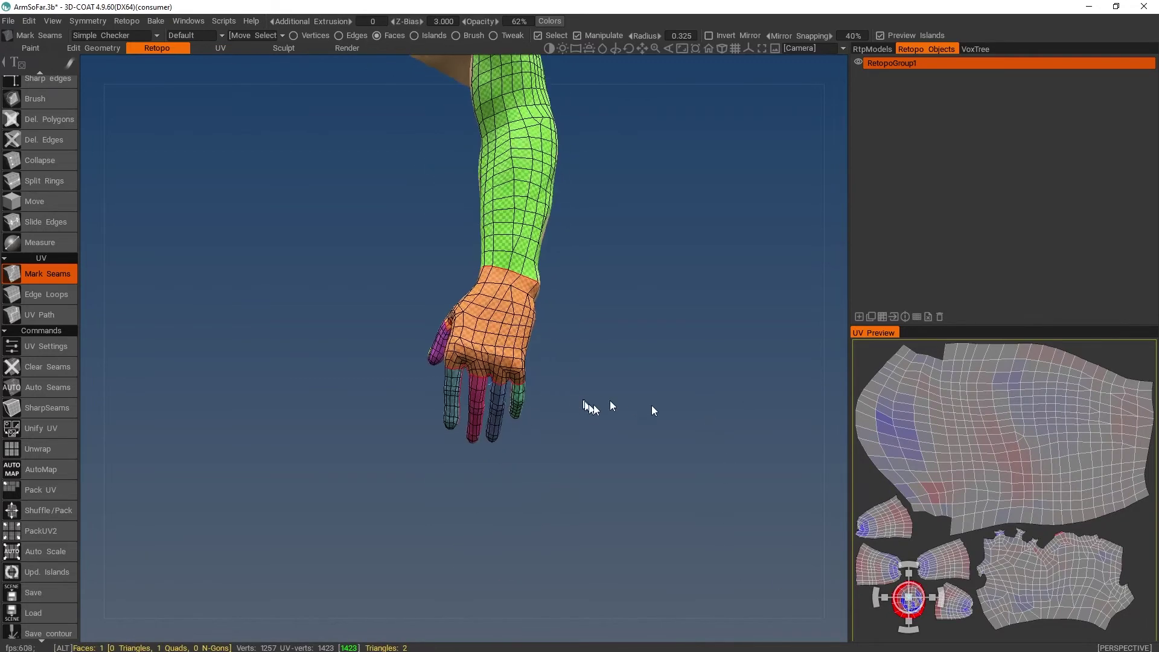
{"action": "left_click_drag", "start_coordinate": [651, 404], "coordinate": [108, 416], "text": "alt"}
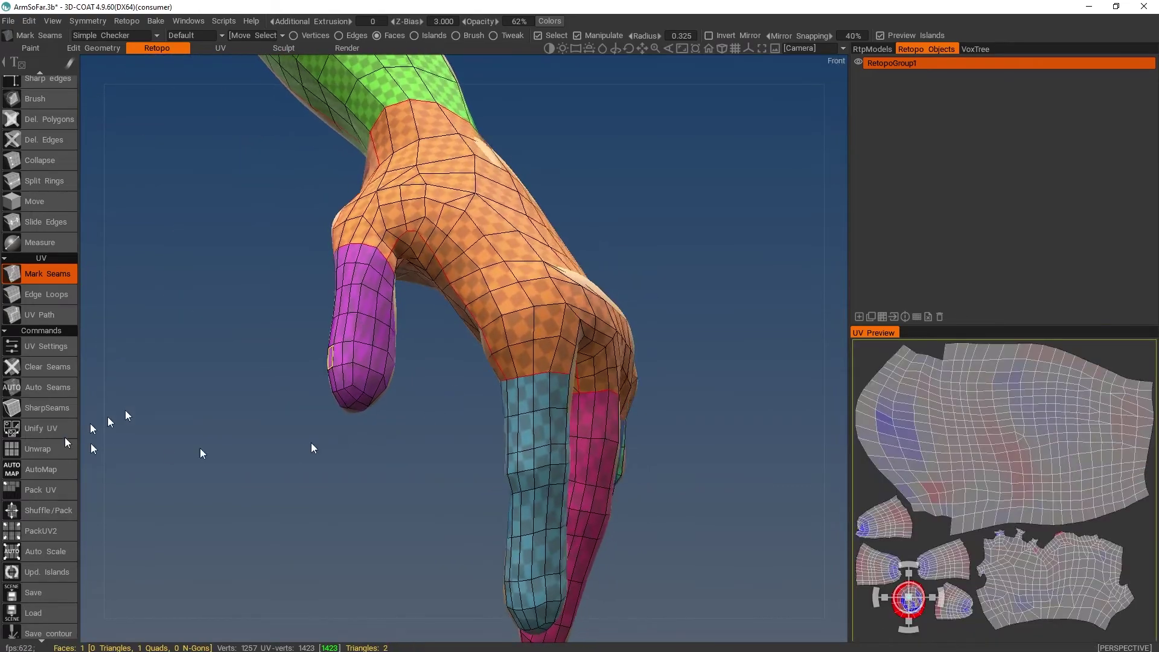
{"action": "left_click_drag", "start_coordinate": [410, 392], "coordinate": [409, 491], "text": "alt"}
{"action": "right_click_drag", "start_coordinate": [408, 491], "coordinate": [381, 326], "text": "alt"}
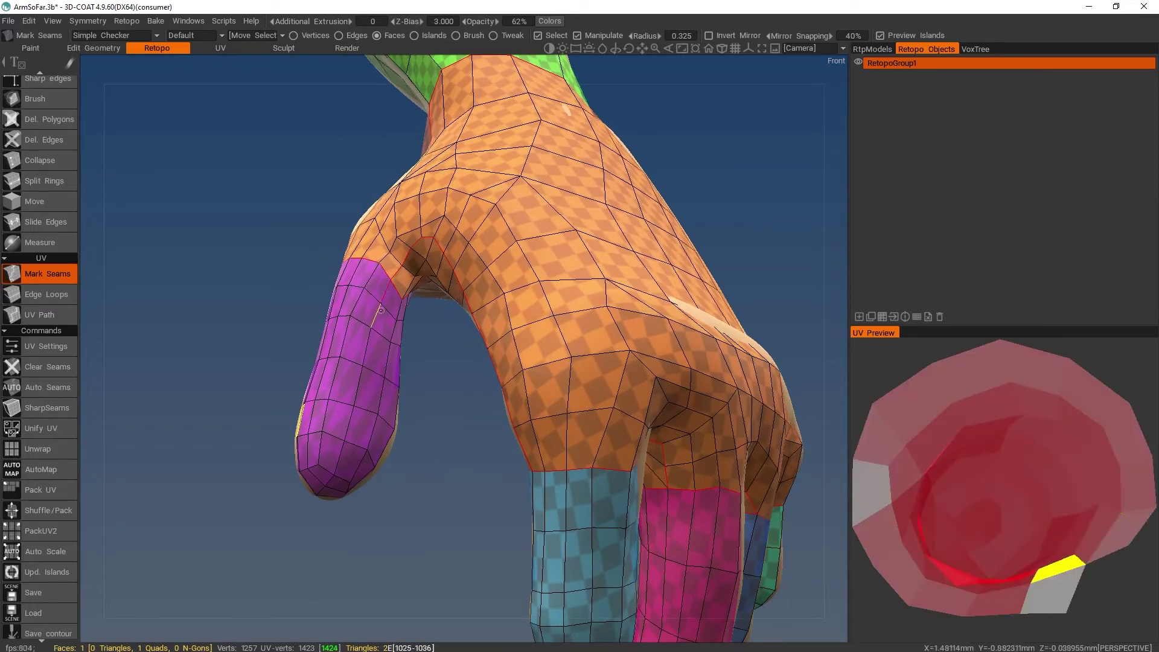
{"action": "left_click", "coordinate": [356, 381]}
{"action": "left_click", "coordinate": [349, 423]}
{"action": "left_click", "coordinate": [339, 458]}
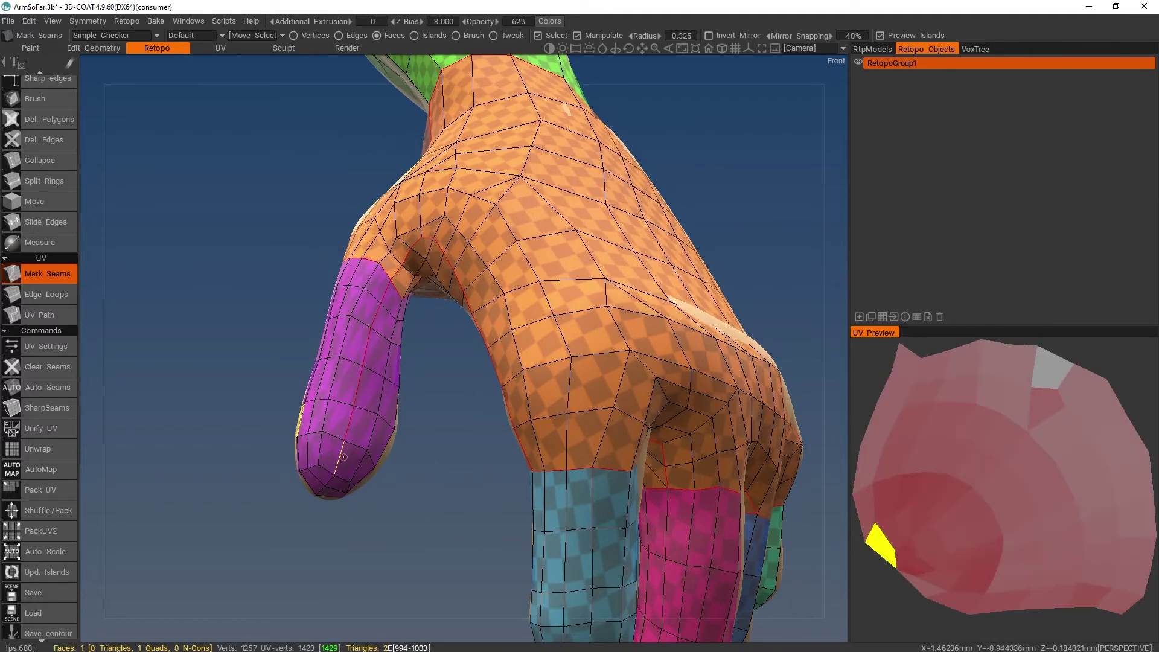
{"action": "left_click", "coordinate": [329, 480]}
{"action": "right_click_drag", "start_coordinate": [329, 481], "coordinate": [604, 467], "text": "alt"}
{"action": "left_click", "coordinate": [44, 451]}
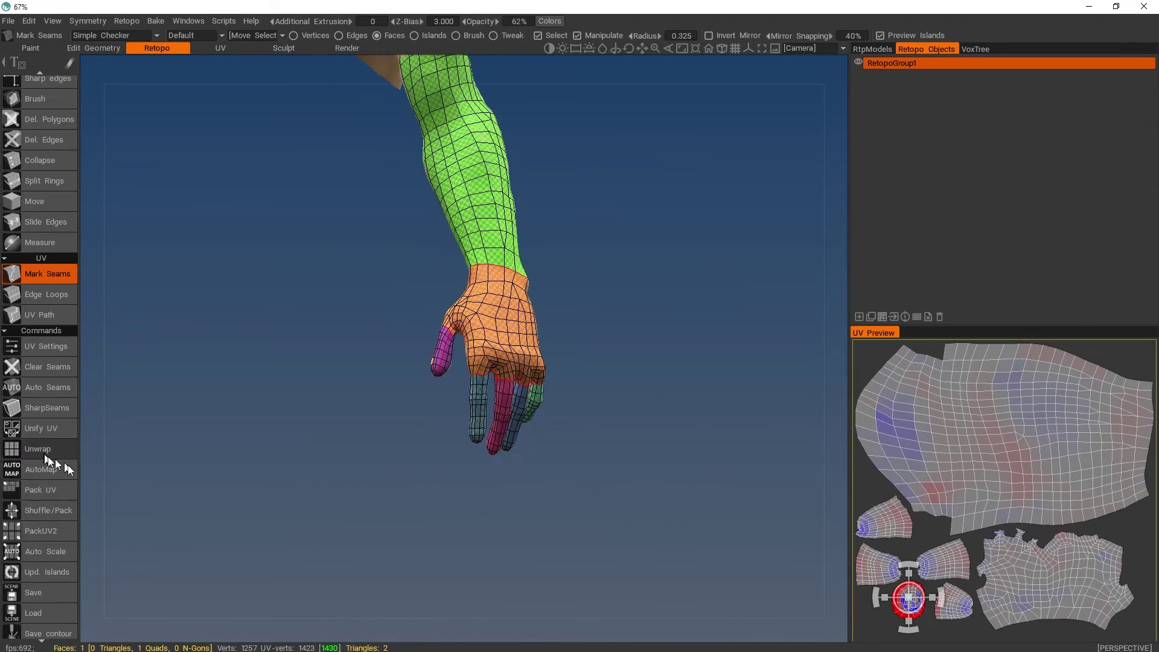
Examine the unwrapped arm, hand and thumb islands on the model from several sides for checker distortion.
{"action": "right_click_drag", "start_coordinate": [749, 457], "coordinate": [706, 436], "text": "alt"}
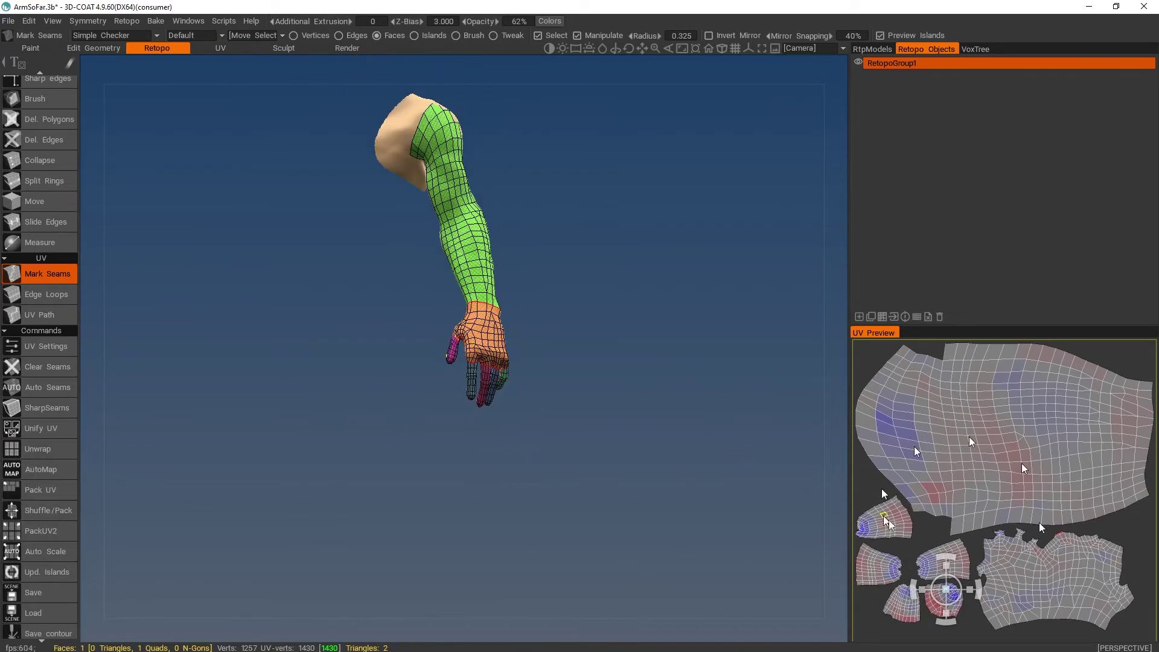
{"action": "middle_click_drag", "start_coordinate": [631, 229], "coordinate": [627, 361], "text": "alt"}
{"action": "right_click_drag", "start_coordinate": [627, 361], "coordinate": [626, 393], "text": "alt"}
{"action": "left_click_drag", "start_coordinate": [628, 400], "coordinate": [595, 400], "text": "alt"}
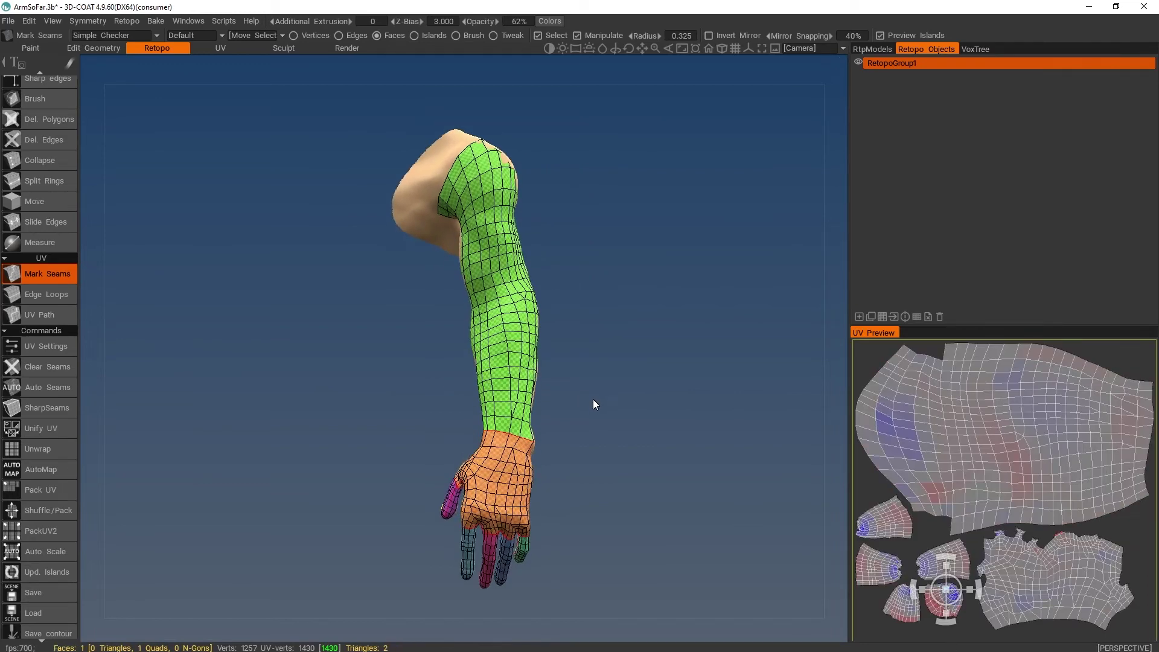
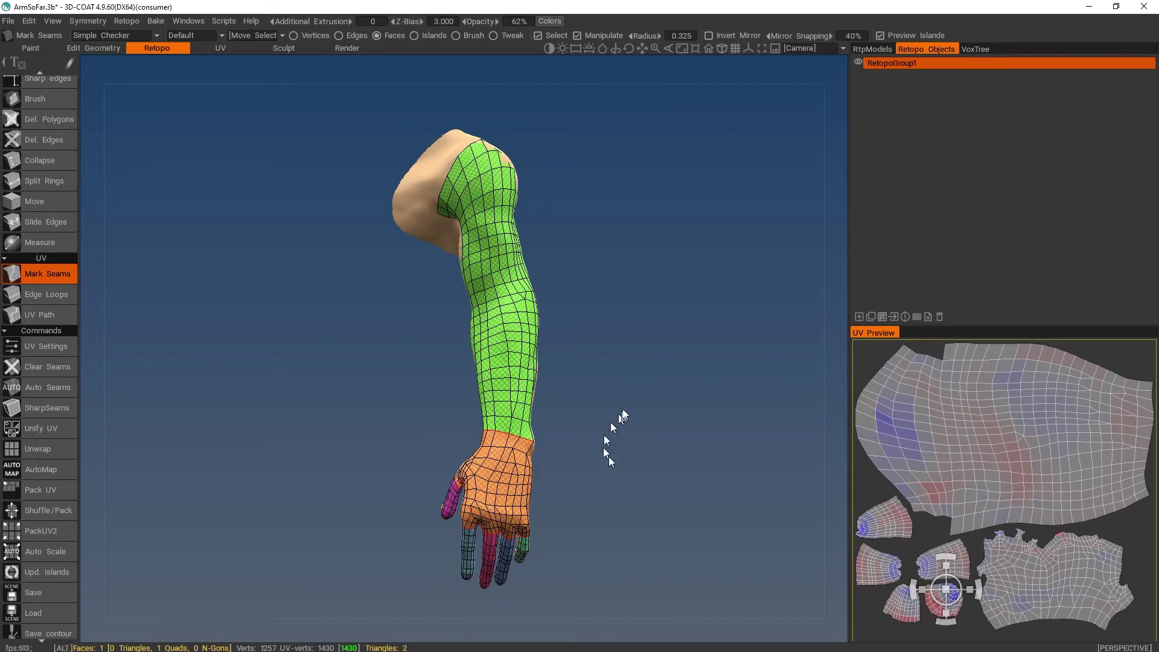
{"action": "right_click_drag", "start_coordinate": [607, 446], "coordinate": [610, 412], "text": "alt"}
{"action": "middle_click_drag", "start_coordinate": [613, 416], "coordinate": [622, 281], "text": "alt"}
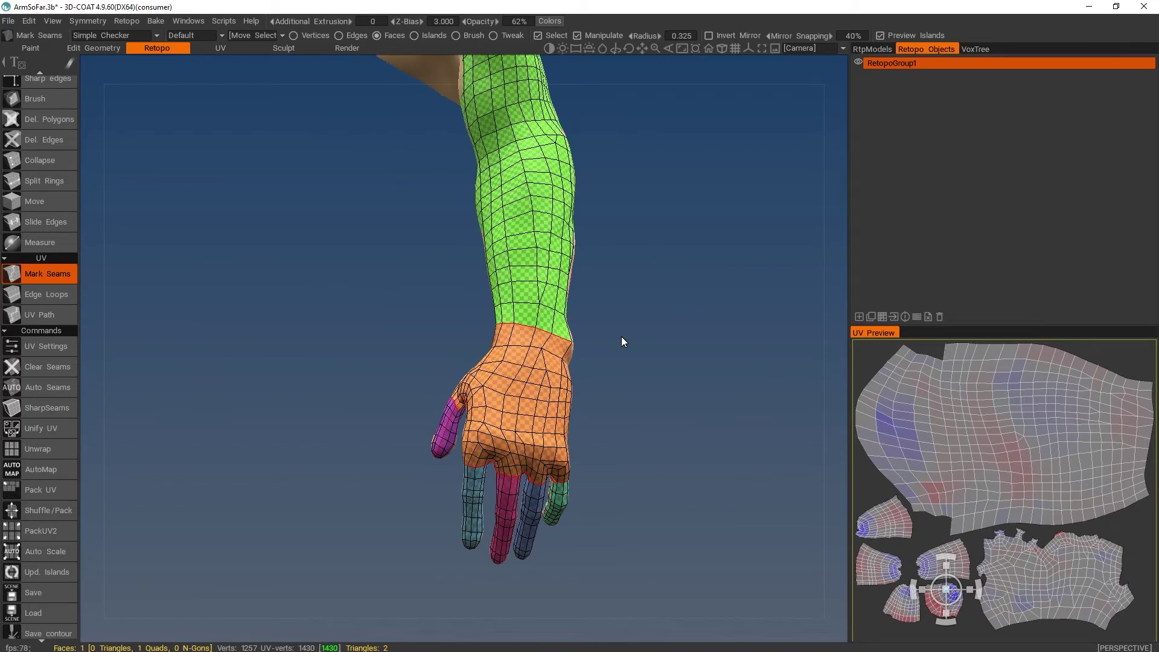
{"action": "left_click_drag", "start_coordinate": [583, 466], "coordinate": [681, 451], "text": "alt"}
{"action": "right_click_drag", "start_coordinate": [680, 450], "coordinate": [671, 477], "text": "alt"}
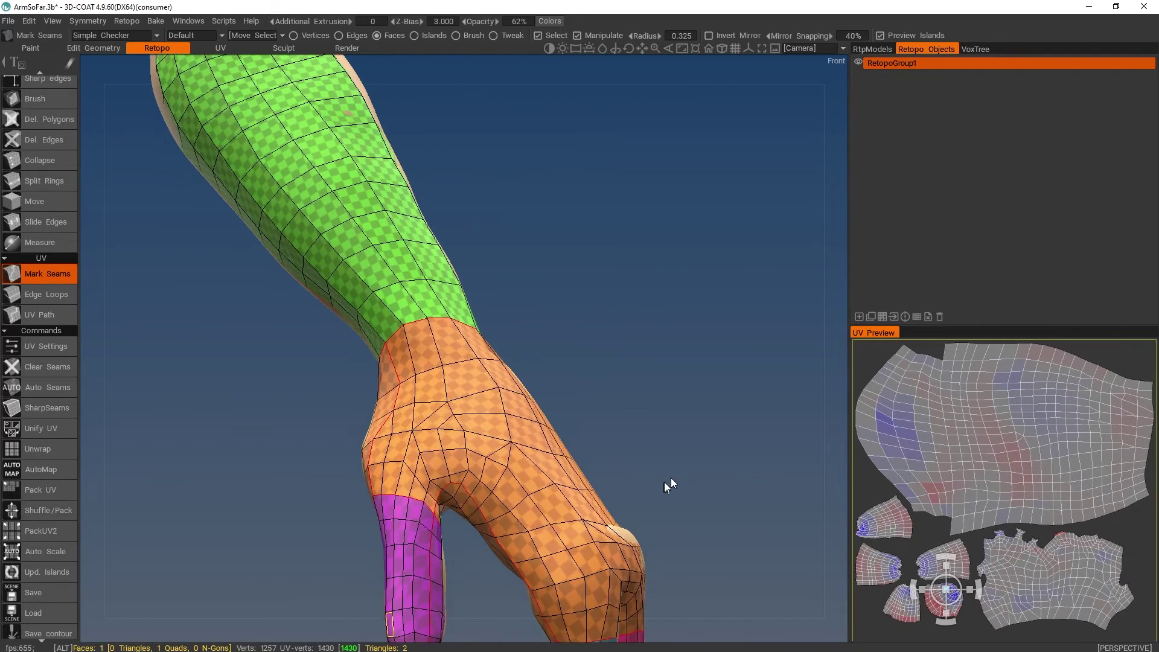
{"action": "middle_click_drag", "start_coordinate": [670, 478], "coordinate": [654, 261], "text": "alt"}
{"action": "right_click_drag", "start_coordinate": [655, 261], "coordinate": [698, 343], "text": "alt"}
{"action": "left_click_drag", "start_coordinate": [699, 344], "coordinate": [598, 389], "text": "alt"}
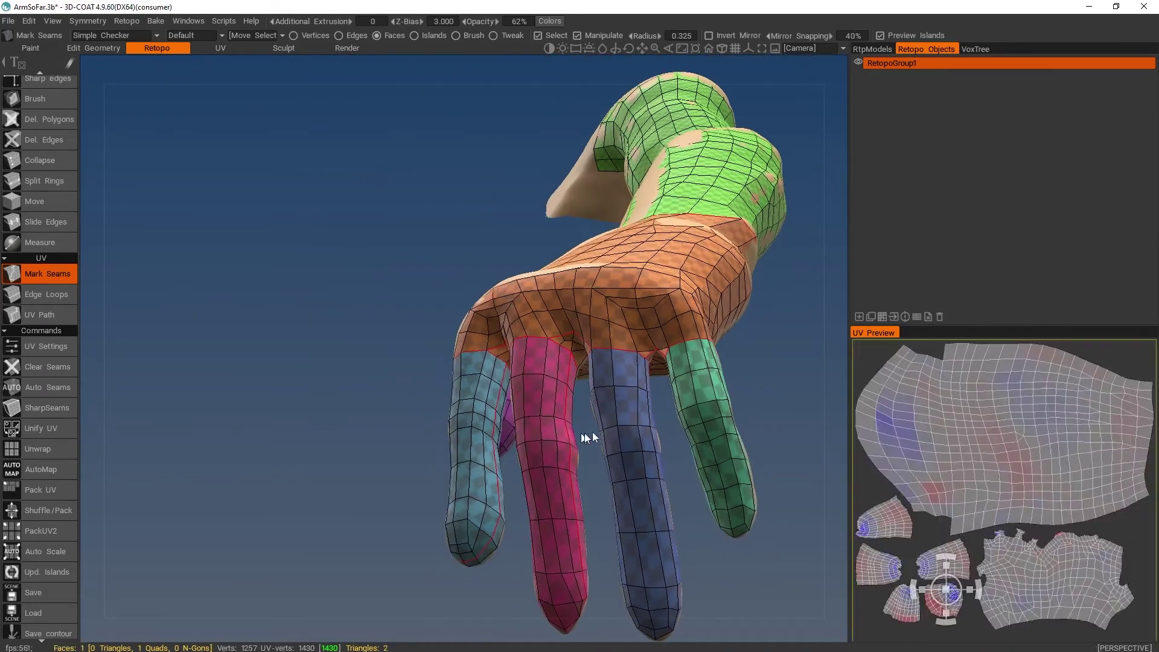
Examine the finger islands from the fingertips and the whole arm island on the model and in the UV preview.
{"action": "left_click_drag", "start_coordinate": [676, 476], "coordinate": [1035, 512], "text": "alt"}
{"action": "mouse_move", "coordinate": [726, 497]}
{"action": "left_mouse_down", "text": "alt"}
{"action": "mouse_move", "coordinate": [770, 520]}
{"action": "mouse_move", "coordinate": [552, 553]}
{"action": "mouse_move", "coordinate": [440, 546]}
{"action": "mouse_move", "coordinate": [405, 503]}
{"action": "mouse_move", "coordinate": [546, 537]}
{"action": "left_mouse_up", "text": "alt"}
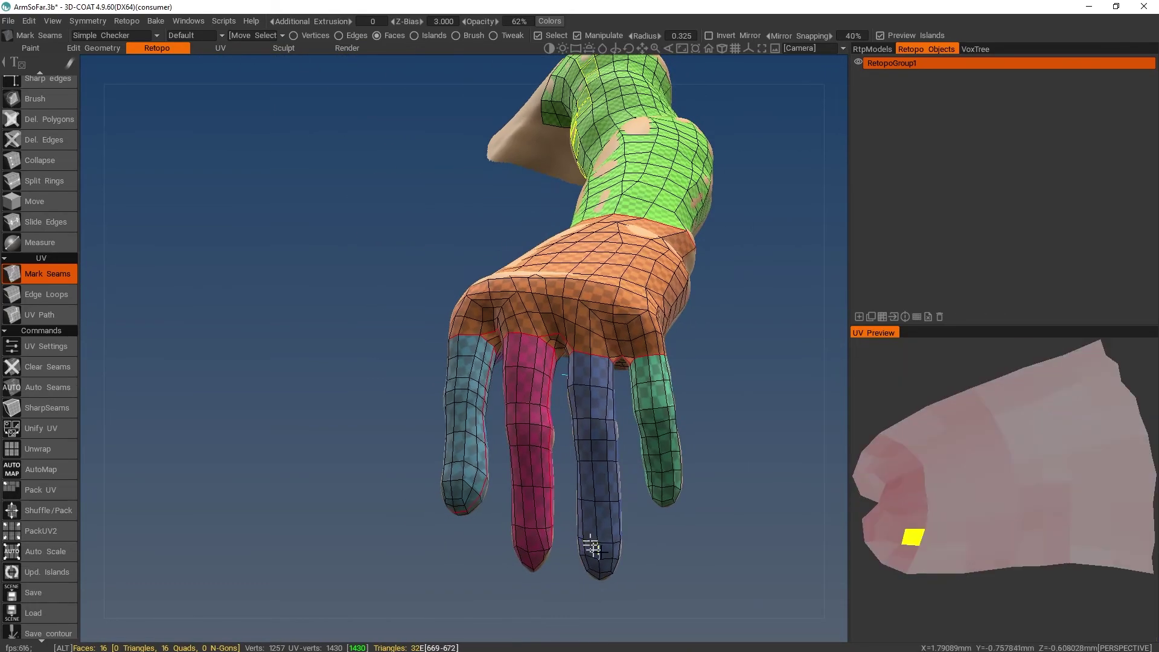
{"action": "left_click_drag", "start_coordinate": [713, 418], "coordinate": [698, 397], "text": "alt"}
{"action": "right_click_drag", "start_coordinate": [697, 396], "coordinate": [622, 389], "text": "alt"}
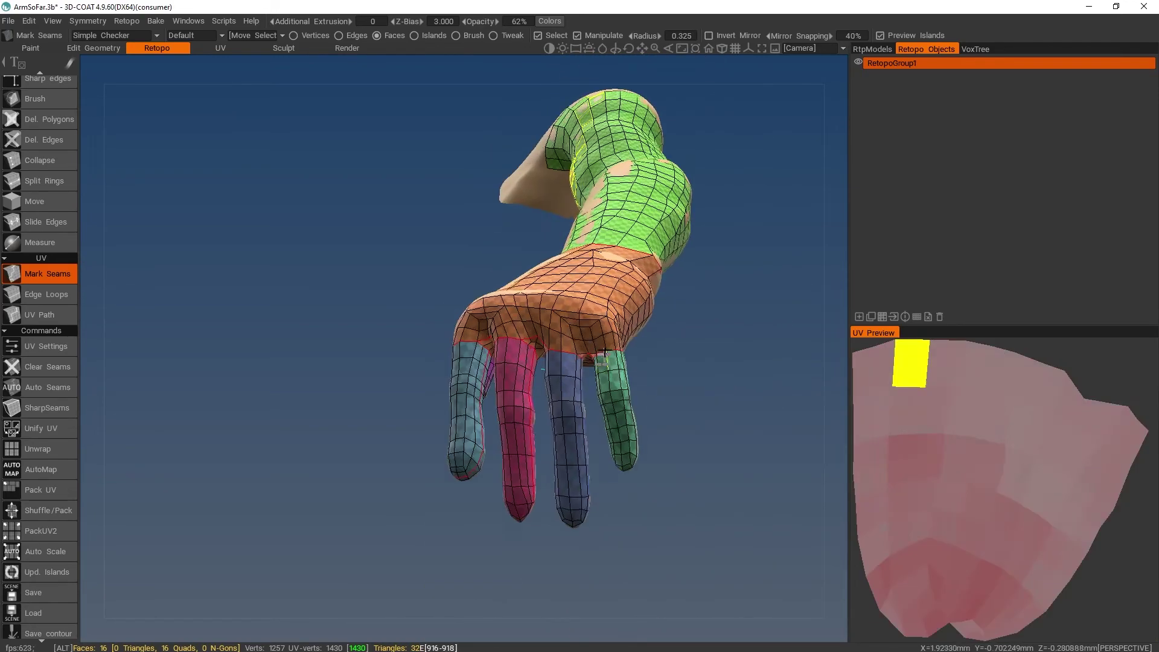
{"action": "left_click_drag", "start_coordinate": [621, 389], "coordinate": [685, 428], "text": "alt"}
{"action": "middle_click_drag", "start_coordinate": [684, 428], "coordinate": [623, 546], "text": "alt"}
{"action": "right_click_drag", "start_coordinate": [623, 546], "coordinate": [591, 333], "text": "alt"}
{"action": "middle_click_drag", "start_coordinate": [590, 334], "coordinate": [612, 444], "text": "alt"}
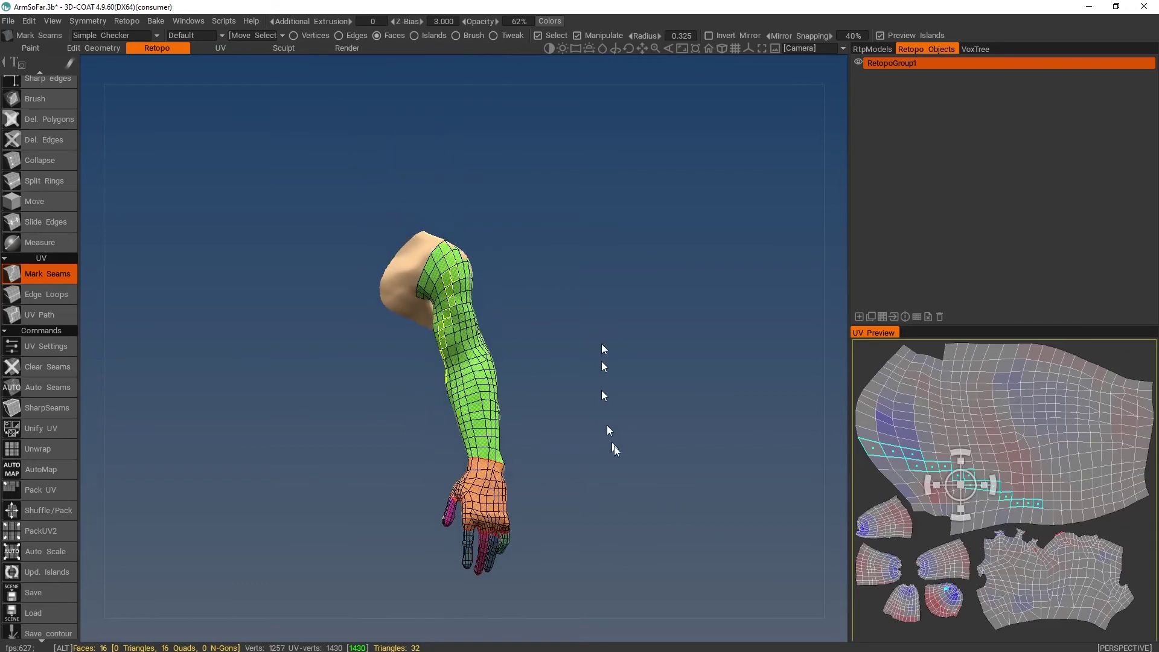
{"action": "left_click_drag", "start_coordinate": [612, 443], "coordinate": [573, 468], "text": "alt"}
{"action": "right_click_drag", "start_coordinate": [573, 468], "coordinate": [624, 420], "text": "alt"}
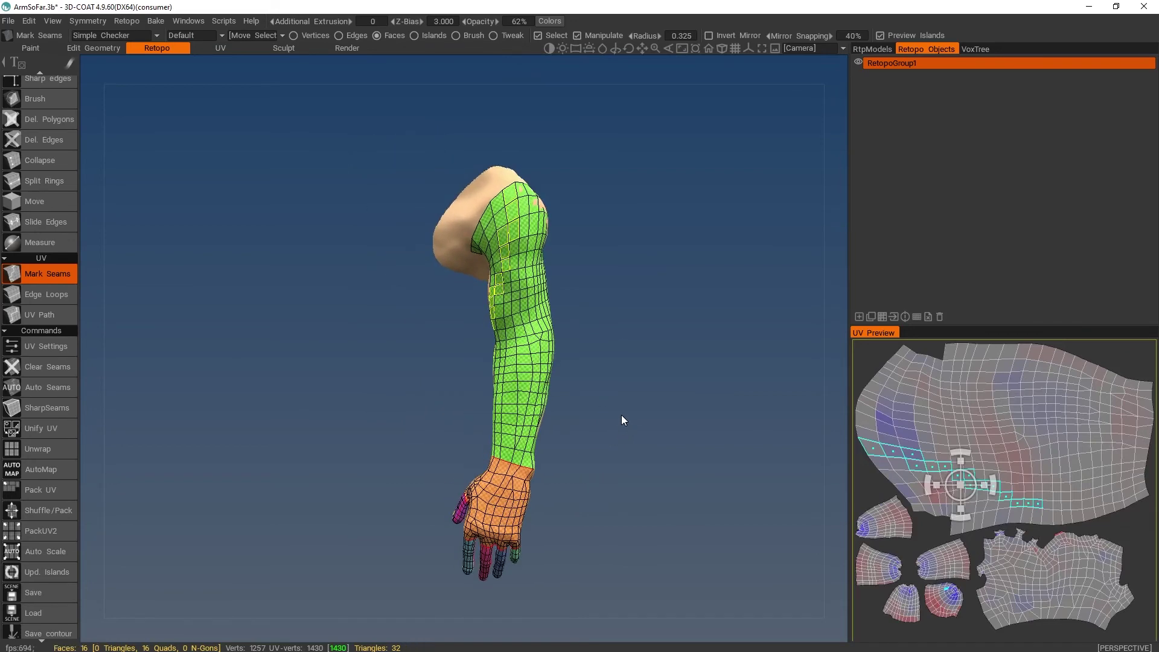
{"action": "left_click", "coordinate": [966, 411]}
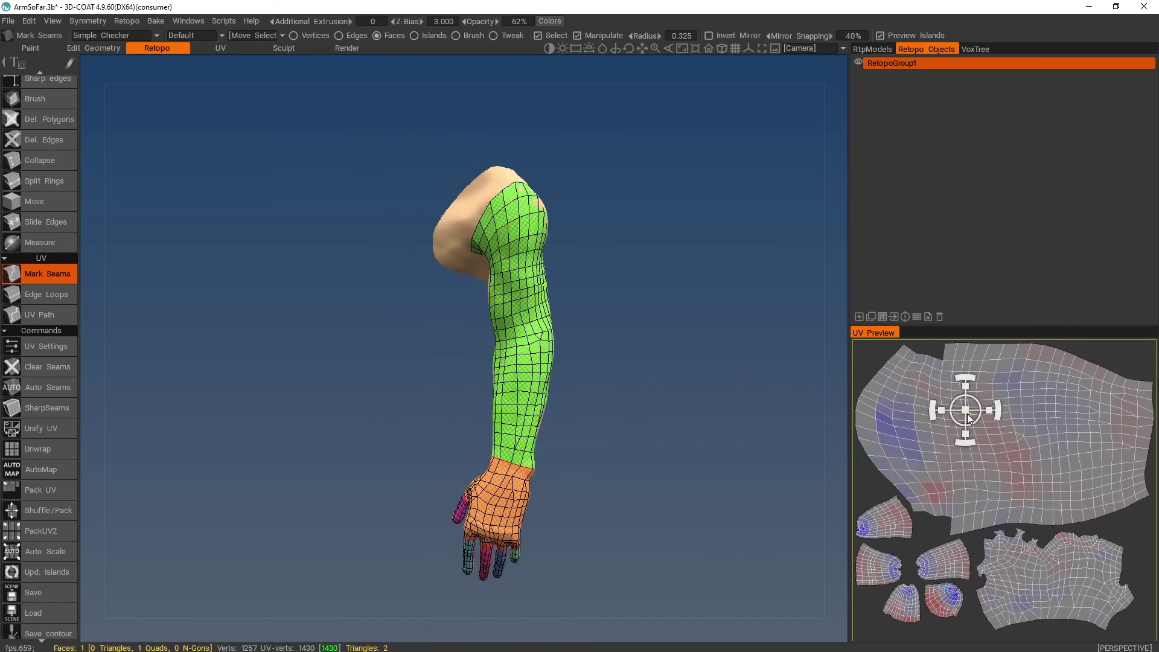
Start a per-pixel bake with normal map for the retopo mesh and check the outer shell on the arm.
{"action": "left_click_drag", "start_coordinate": [663, 382], "coordinate": [628, 383]}
{"action": "left_click", "coordinate": [162, 22]}
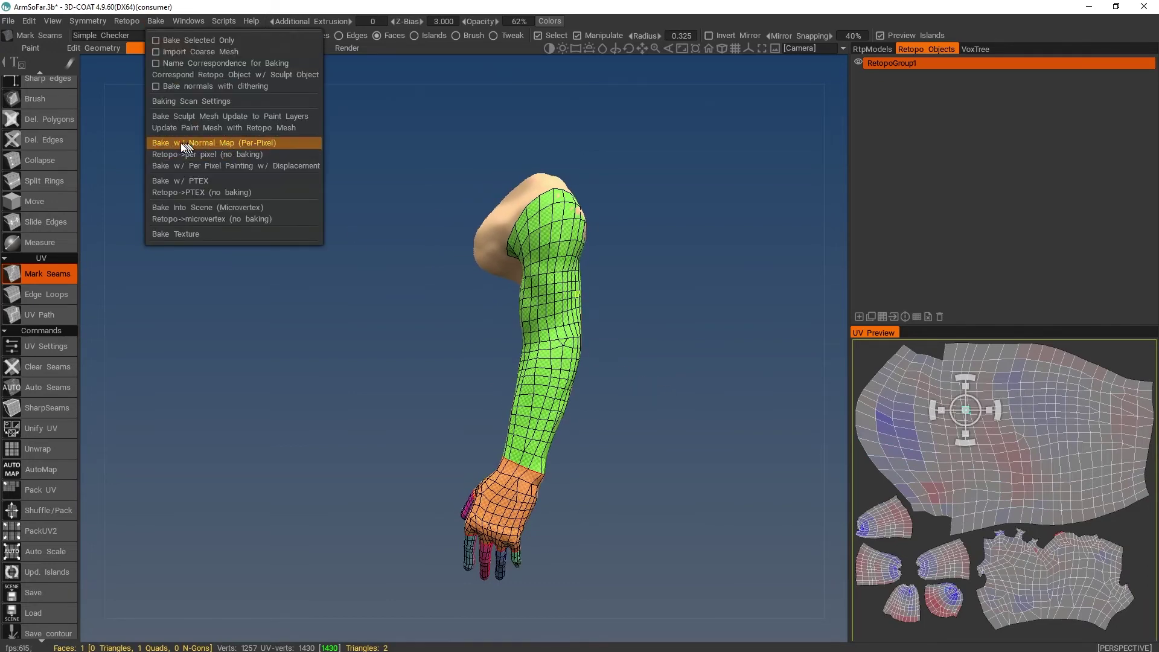
{"action": "left_click", "coordinate": [283, 143]}
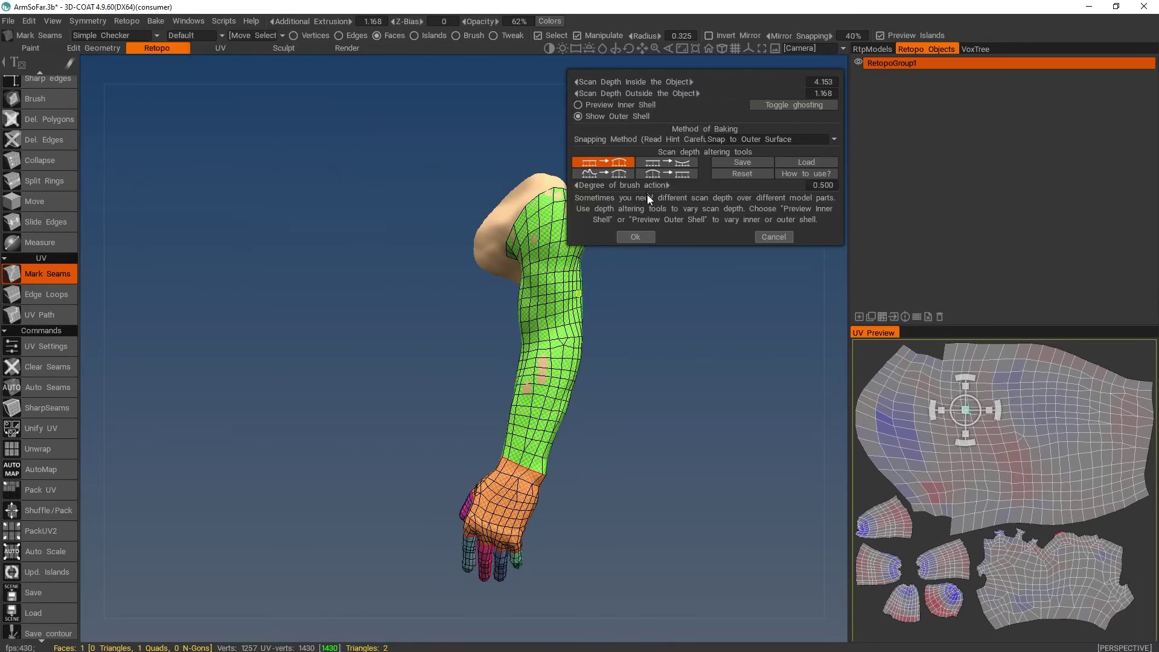
{"action": "right_click_drag", "start_coordinate": [694, 326], "coordinate": [703, 341], "text": "alt"}
{"action": "middle_click_drag", "start_coordinate": [704, 341], "coordinate": [634, 320], "text": "alt"}
{"action": "right_click_drag", "start_coordinate": [634, 320], "coordinate": [646, 332], "text": "alt"}
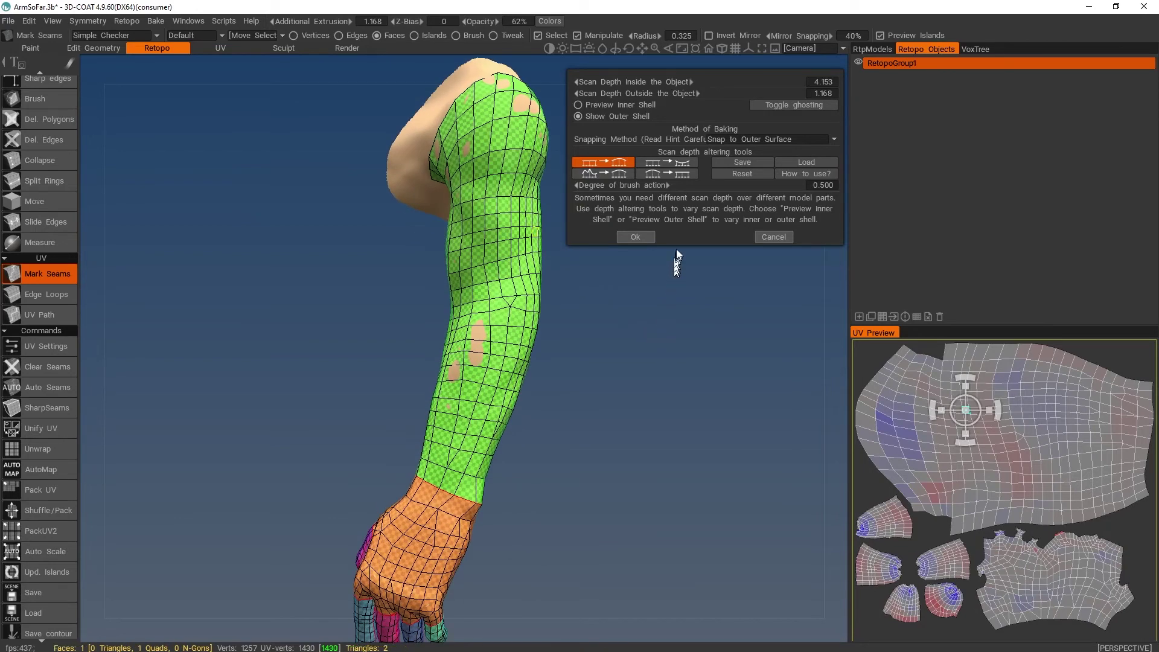
Preview the inner shell and examine it from around the arm and through the open shoulder end.
{"action": "left_click", "coordinate": [613, 105]}
{"action": "scroll", "coordinate": [633, 370], "scroll_direction": "down", "scroll_amount": 4}
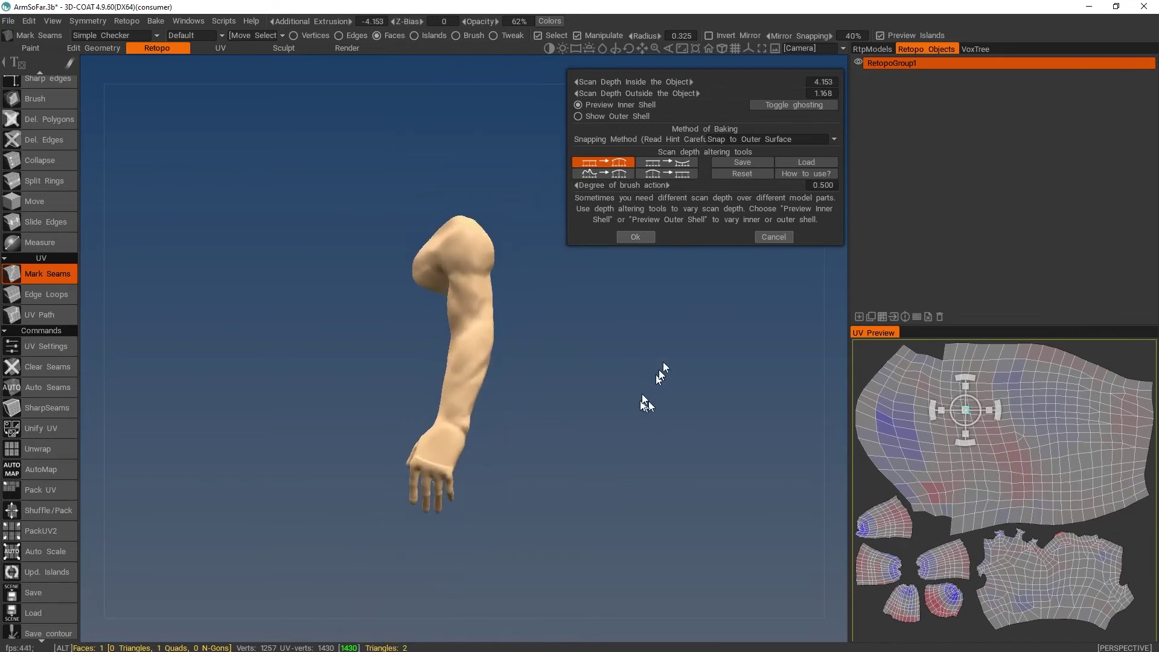
{"action": "mouse_move", "coordinate": [663, 363]}
{"action": "left_mouse_down", "text": "alt"}
{"action": "mouse_move", "coordinate": [910, 310]}
{"action": "mouse_move", "coordinate": [1053, 365]}
{"action": "mouse_move", "coordinate": [917, 367]}
{"action": "mouse_move", "coordinate": [776, 390]}
{"action": "mouse_move", "coordinate": [965, 369]}
{"action": "left_mouse_up", "text": "alt"}
{"action": "right_click_drag", "start_coordinate": [482, 344], "coordinate": [501, 346], "text": "alt"}
{"action": "left_click_drag", "start_coordinate": [501, 347], "coordinate": [520, 398], "text": "alt"}
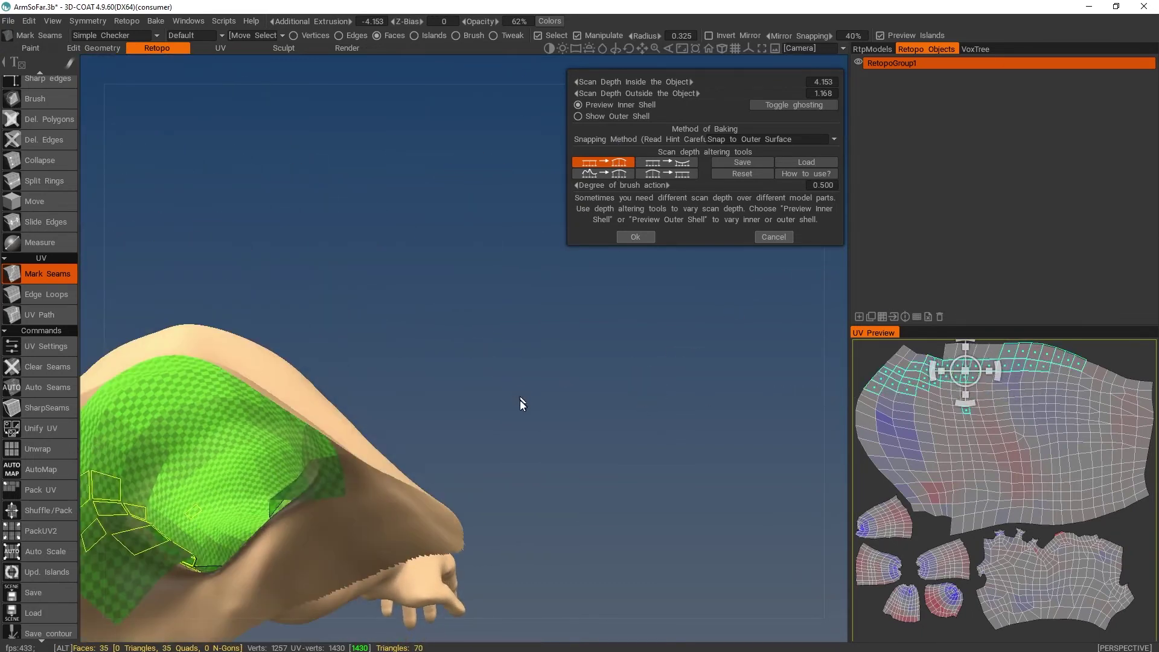
{"action": "scroll", "coordinate": [501, 390], "scroll_direction": "down", "scroll_amount": 6}
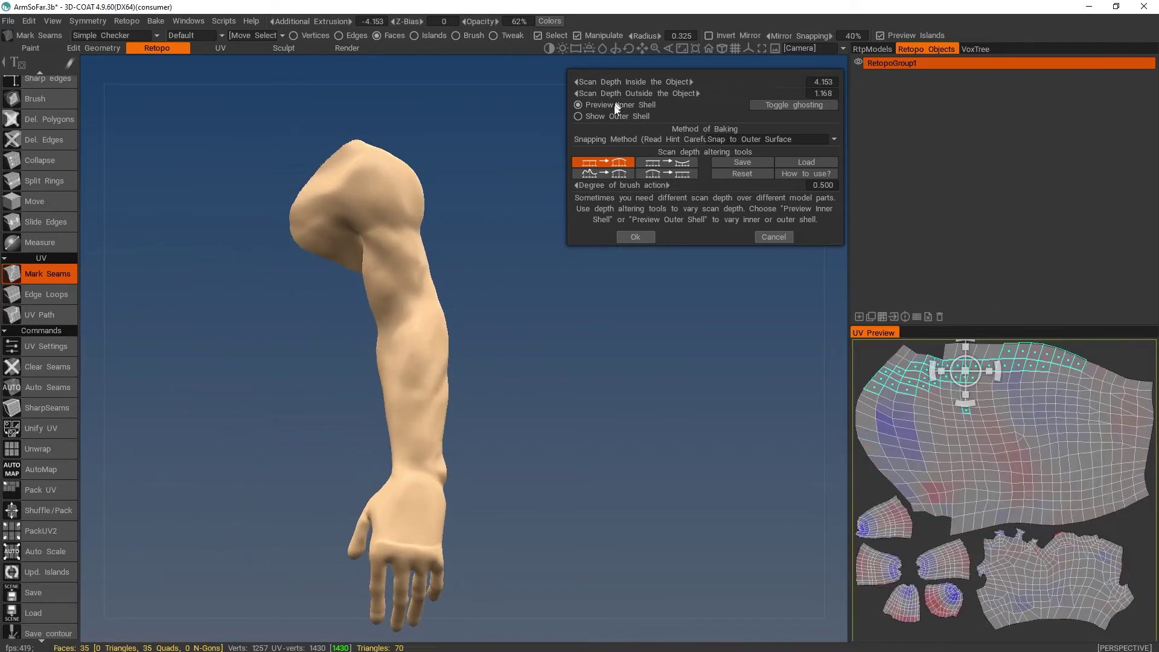
Show the outer shell again and brush it outward over the forearm spots where the sculpt pokes through.
{"action": "left_click", "coordinate": [607, 114]}
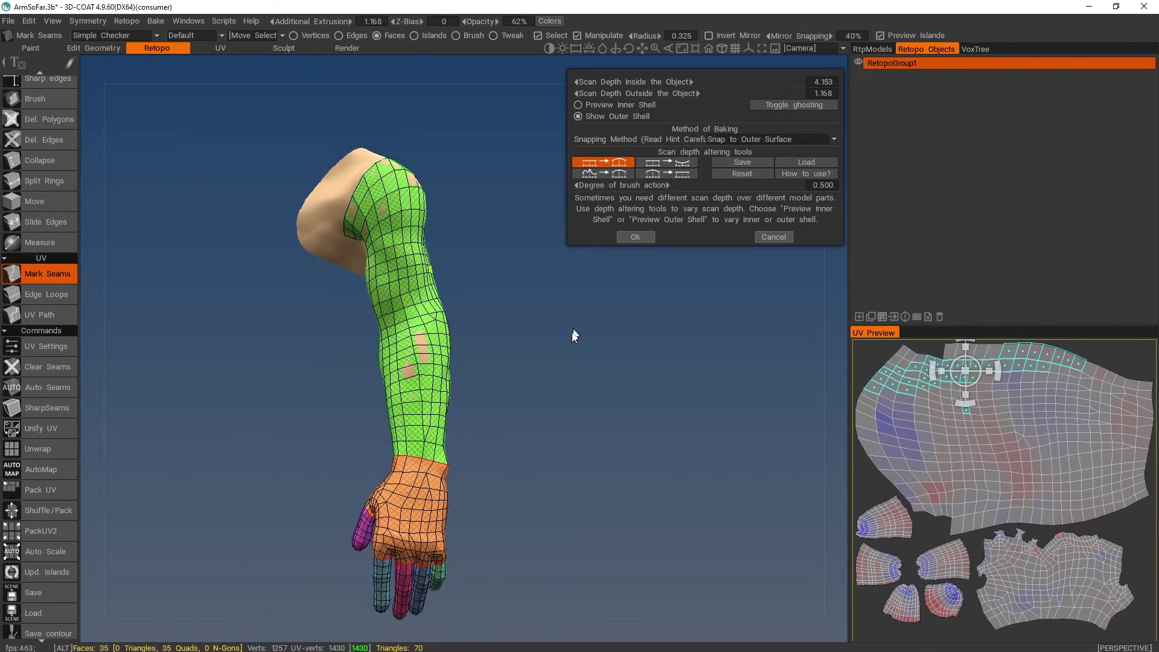
{"action": "left_click_drag", "start_coordinate": [574, 335], "coordinate": [628, 379], "text": "alt"}
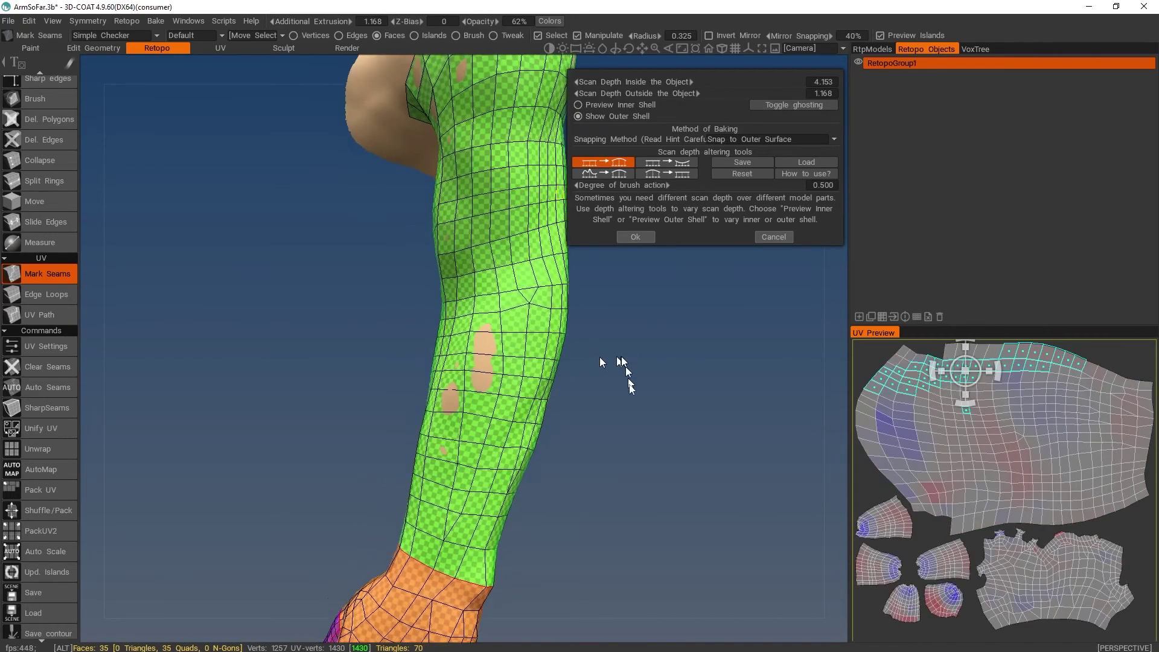
{"action": "middle_click_drag", "start_coordinate": [628, 380], "coordinate": [640, 410], "text": "alt"}
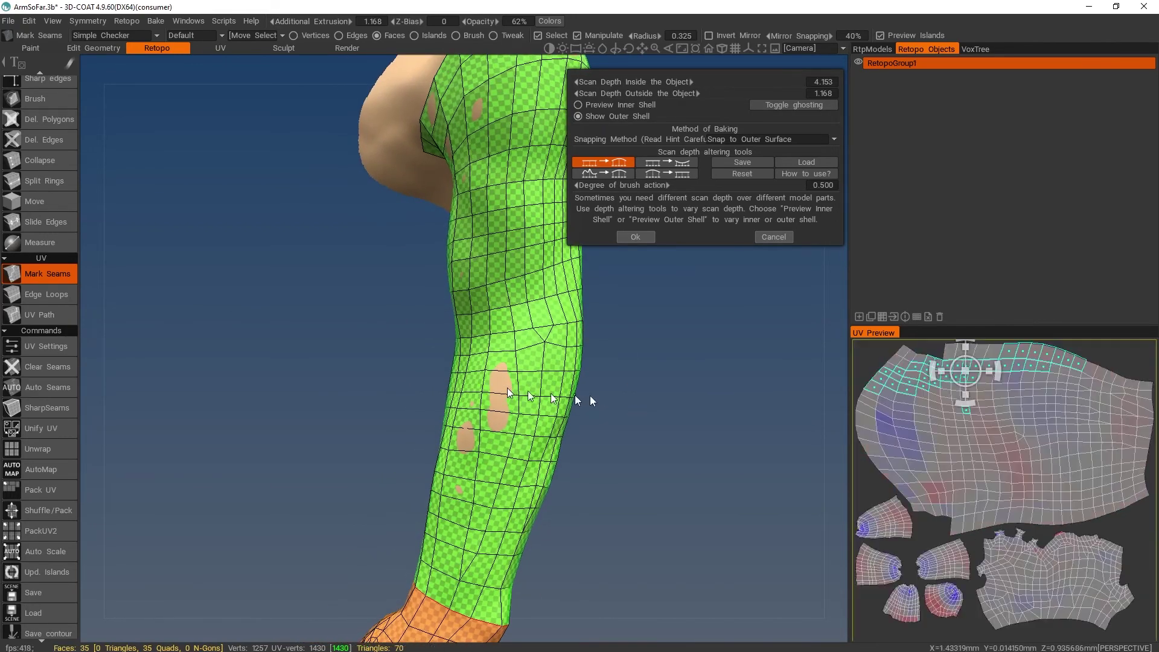
{"action": "left_click_drag", "start_coordinate": [622, 393], "coordinate": [670, 383], "text": "alt"}
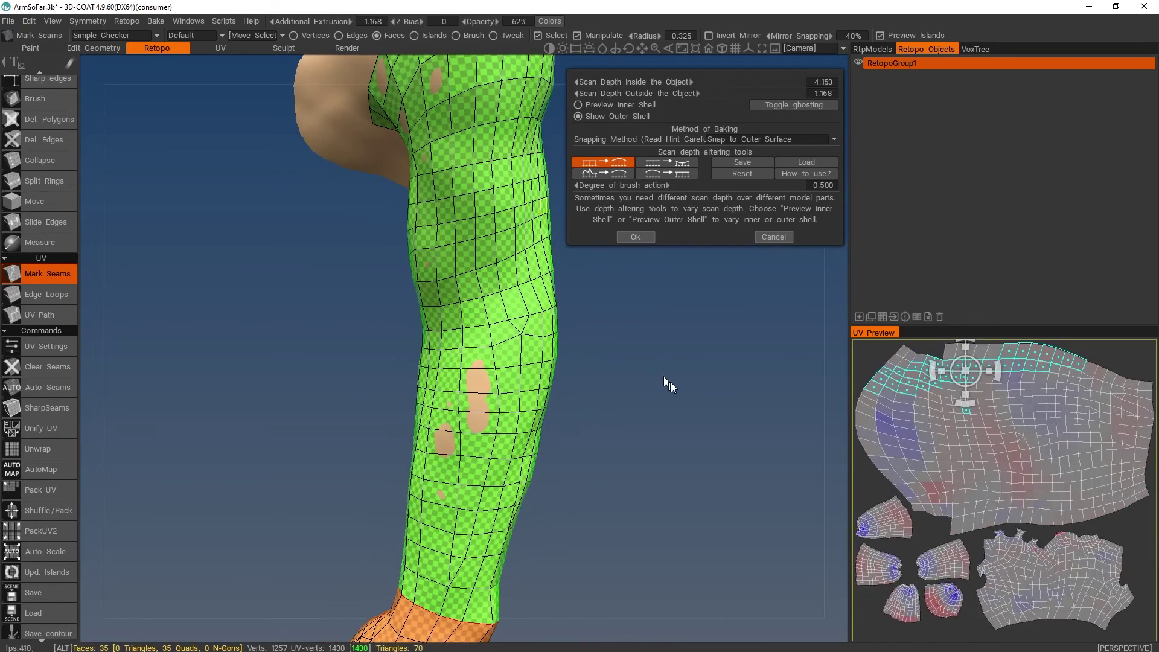
{"action": "left_click", "coordinate": [608, 166]}
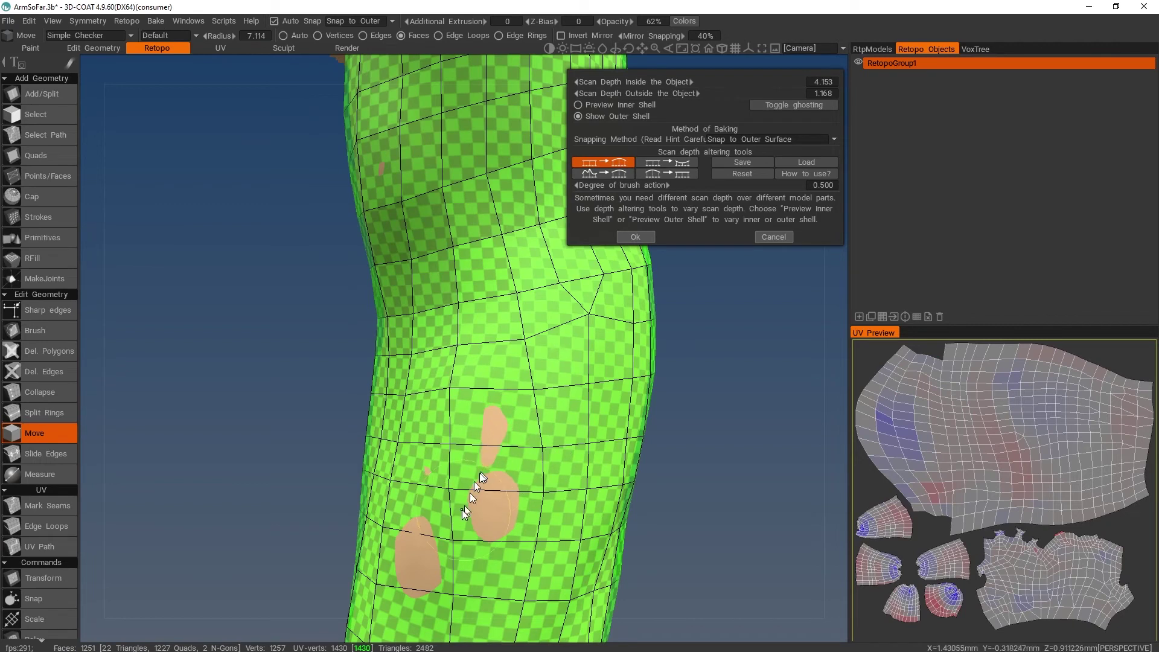
{"action": "mouse_move", "coordinate": [462, 510]}
{"action": "left_mouse_down"}
{"action": "mouse_move", "coordinate": [508, 511]}
{"action": "mouse_move", "coordinate": [423, 548]}
{"action": "mouse_move", "coordinate": [446, 588]}
{"action": "left_mouse_up"}
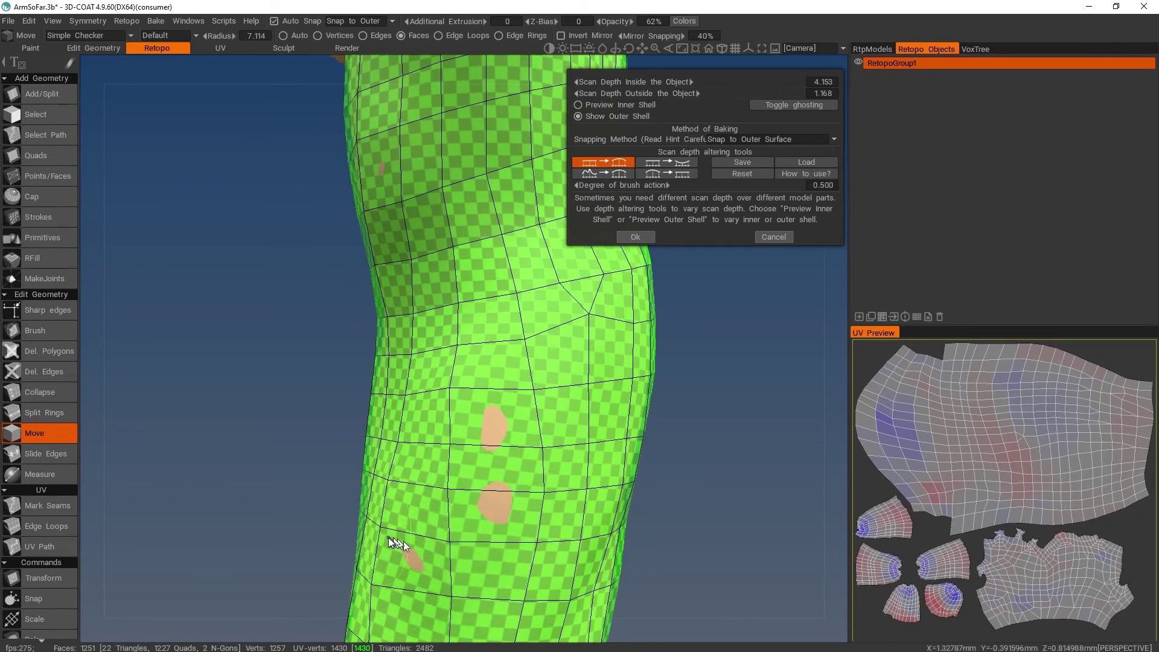
{"action": "left_click_drag", "start_coordinate": [396, 540], "coordinate": [446, 567]}
{"action": "left_click_drag", "start_coordinate": [505, 501], "coordinate": [529, 475]}
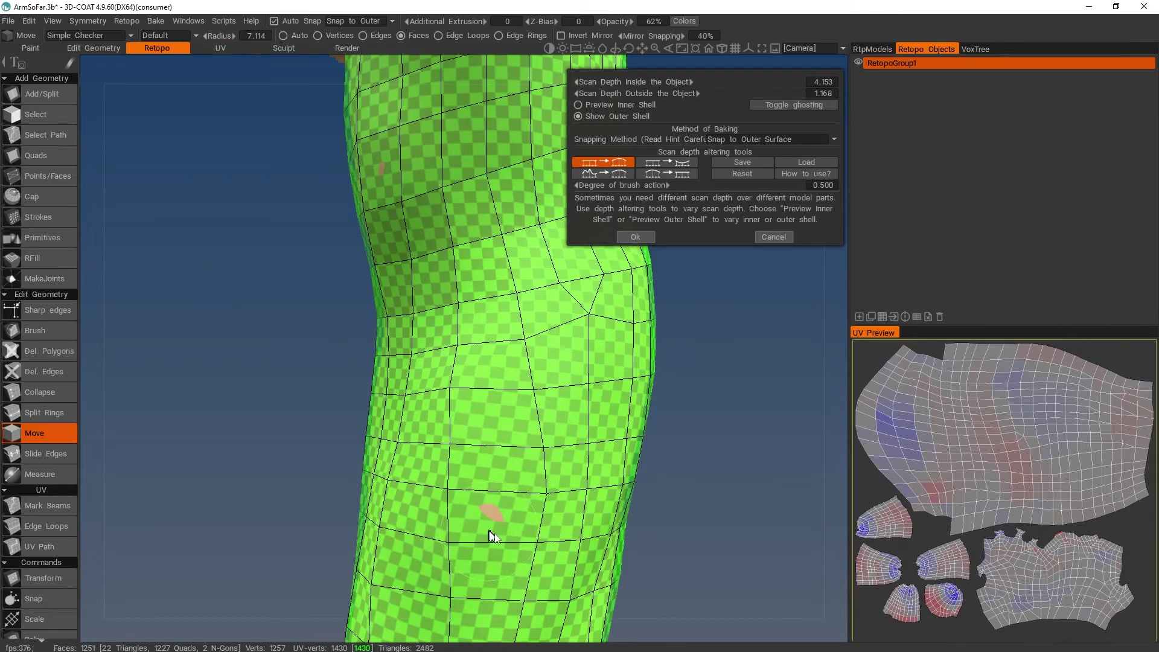
Raise the scan depth outside the object to 1.575 so the outer shell covers more of the upper arm.
{"action": "right_click_drag", "start_coordinate": [691, 458], "coordinate": [642, 436]}
{"action": "left_click_drag", "start_coordinate": [642, 436], "coordinate": [679, 420]}
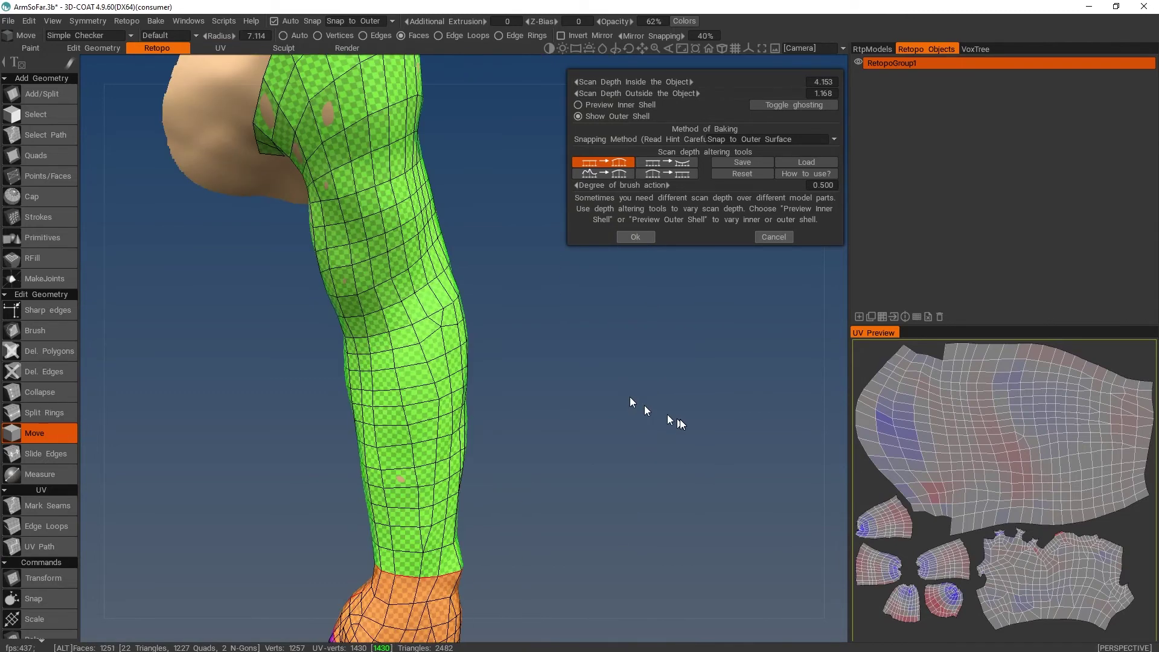
{"action": "right_click_drag", "start_coordinate": [642, 390], "coordinate": [662, 453], "text": "alt"}
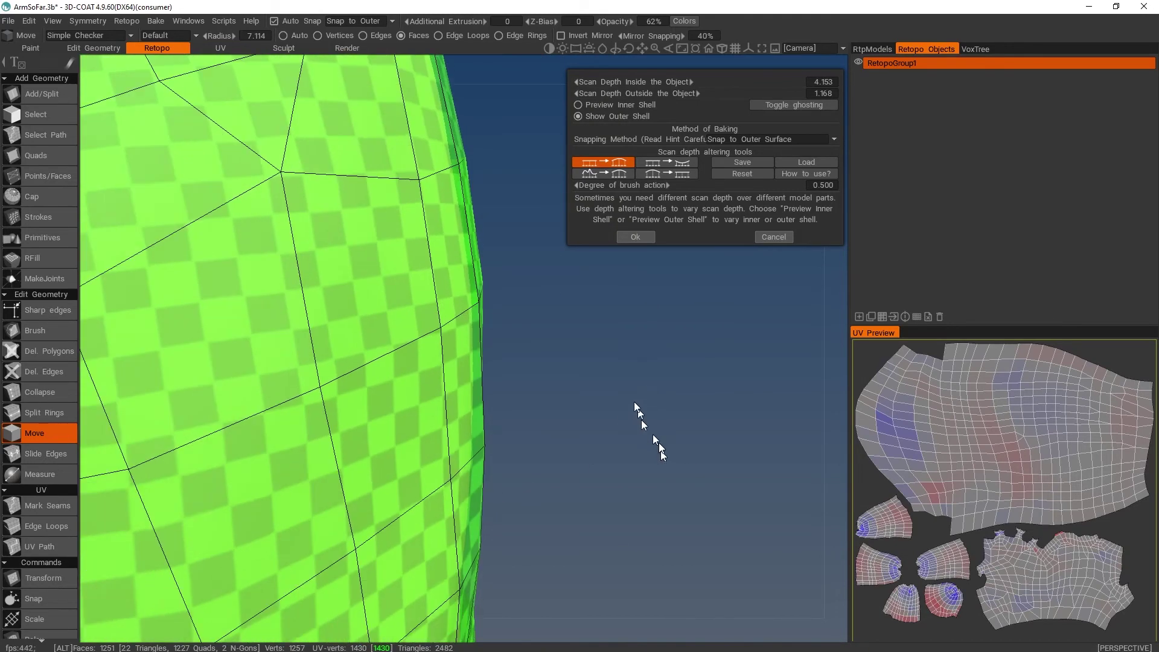
{"action": "right_click_drag", "start_coordinate": [626, 399], "coordinate": [546, 356], "text": "alt"}
{"action": "middle_click_drag", "start_coordinate": [545, 356], "coordinate": [613, 451], "text": "alt"}
{"action": "right_click_drag", "start_coordinate": [613, 425], "coordinate": [617, 442], "text": "alt"}
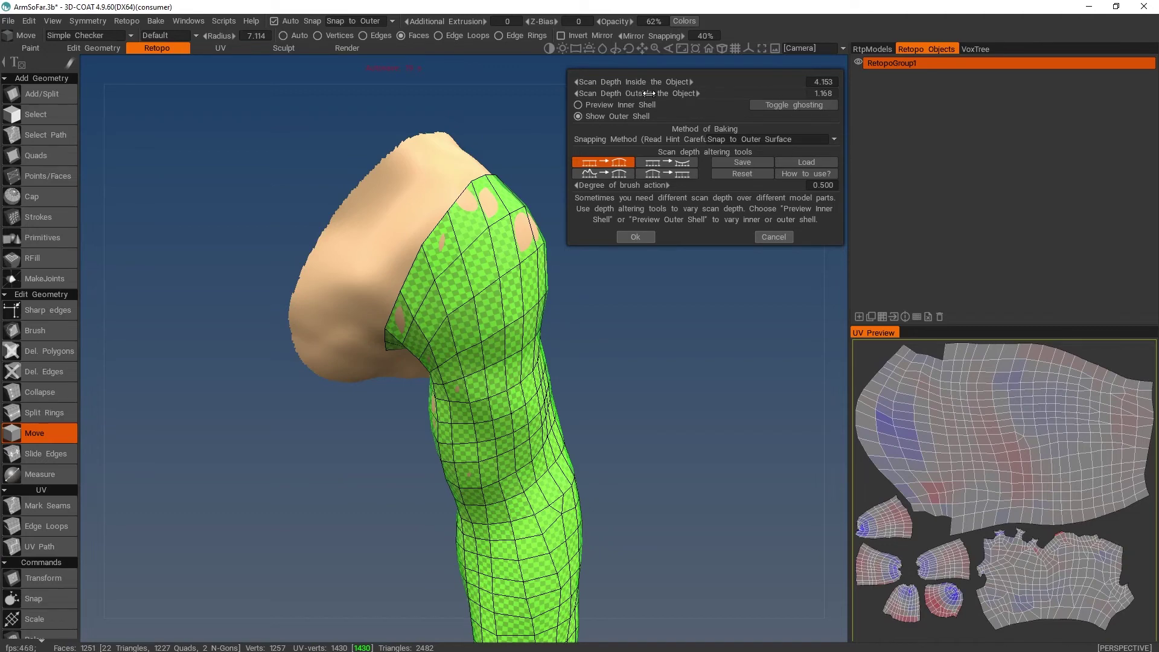
{"action": "left_click_drag", "start_coordinate": [663, 94], "coordinate": [670, 94]}
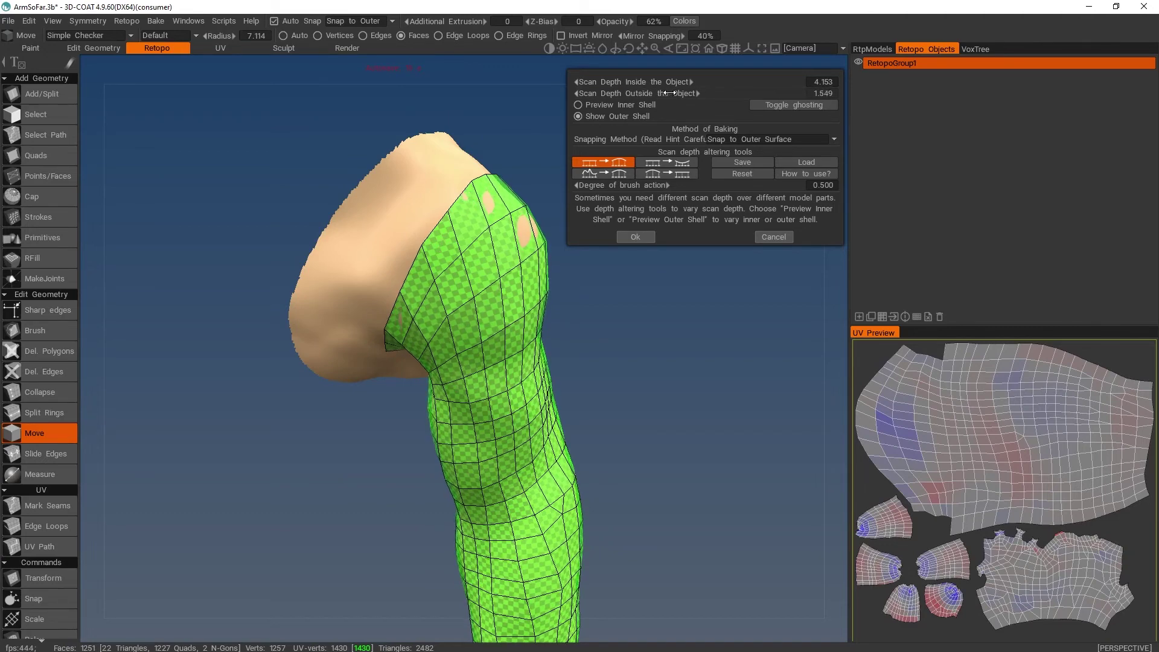
Examine the outer shell around the shoulder, forearm, hand and fingers for any sculpt still poking through.
{"action": "left_click_drag", "start_coordinate": [743, 329], "coordinate": [436, 346], "text": "alt"}
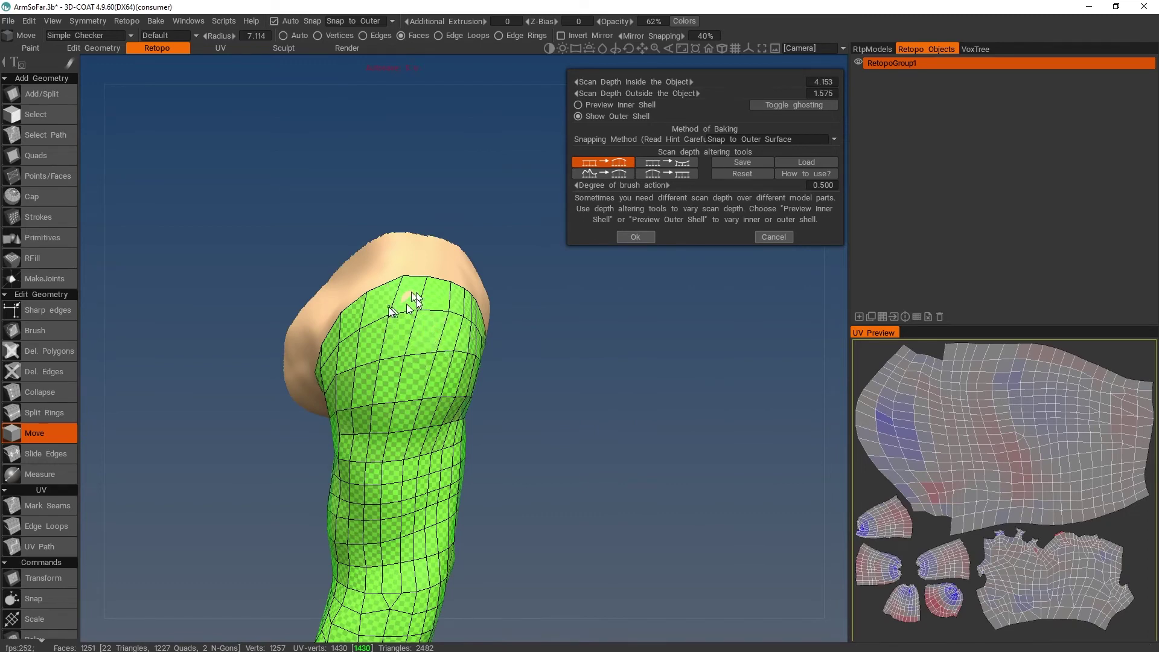
{"action": "left_click_drag", "start_coordinate": [424, 324], "coordinate": [573, 433], "text": "alt"}
{"action": "left_click_drag", "start_coordinate": [637, 463], "coordinate": [507, 427], "text": "alt"}
{"action": "middle_click_drag", "start_coordinate": [506, 427], "coordinate": [595, 320], "text": "alt"}
{"action": "right_click_drag", "start_coordinate": [595, 320], "coordinate": [593, 453], "text": "alt"}
{"action": "left_click_drag", "start_coordinate": [593, 453], "coordinate": [691, 457], "text": "alt"}
{"action": "middle_click_drag", "start_coordinate": [691, 457], "coordinate": [583, 389], "text": "alt"}
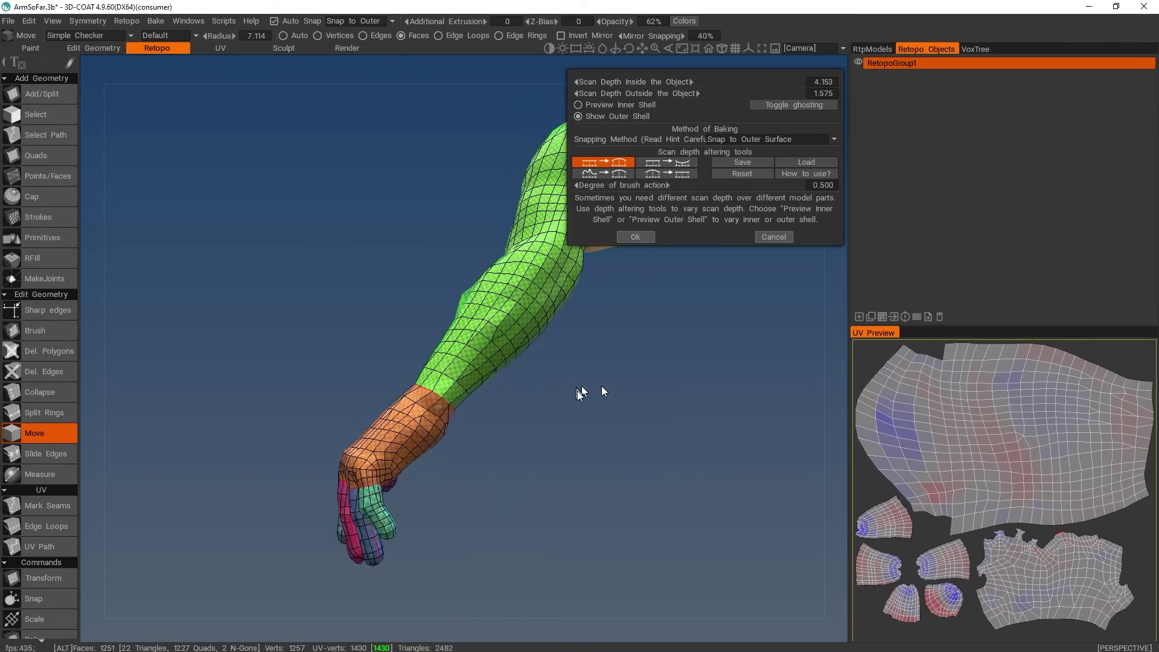
{"action": "right_click_drag", "start_coordinate": [583, 389], "coordinate": [583, 484], "text": "alt"}
{"action": "left_click_drag", "start_coordinate": [572, 506], "coordinate": [573, 493], "text": "alt"}
{"action": "right_click_drag", "start_coordinate": [573, 501], "coordinate": [547, 488]}
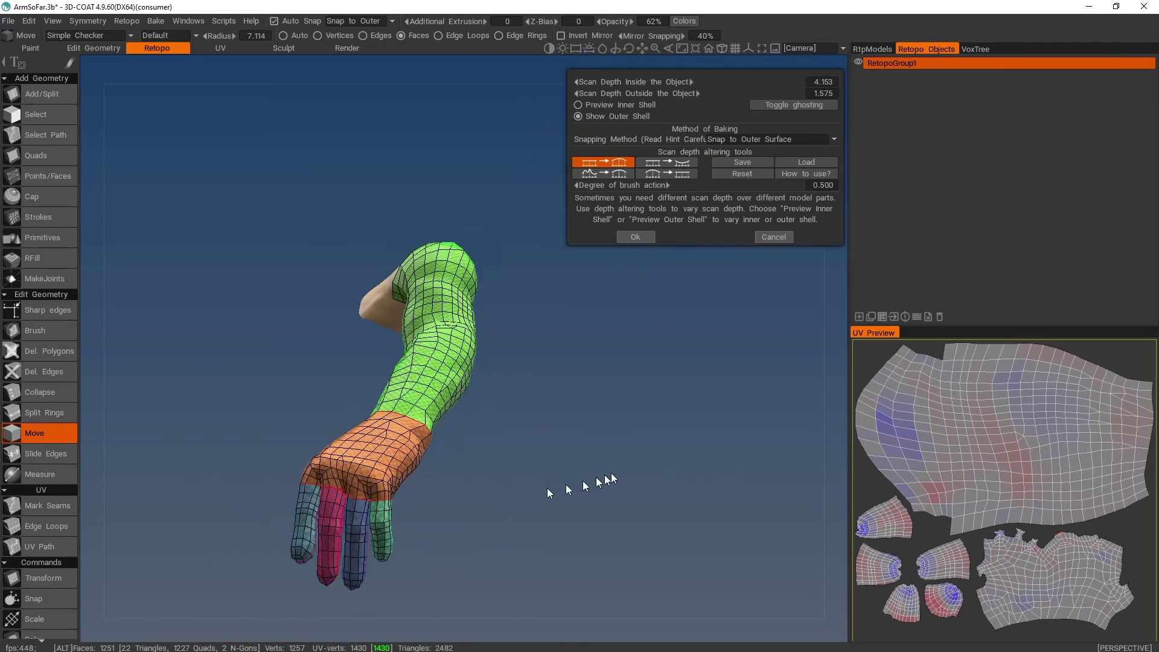
{"action": "left_click_drag", "start_coordinate": [547, 487], "coordinate": [577, 412]}
{"action": "right_click_drag", "start_coordinate": [577, 412], "coordinate": [672, 445]}
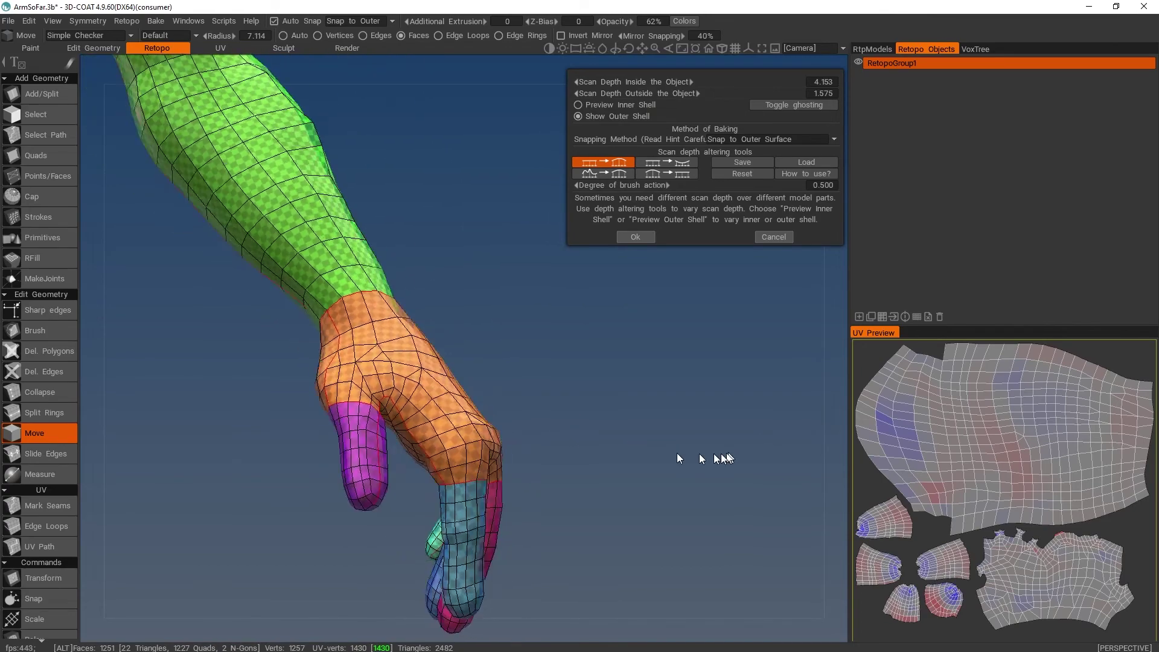
{"action": "left_click_drag", "start_coordinate": [694, 458], "coordinate": [623, 409]}
Accept the scan depth settings and set the per-pixel bake's texture width and height to 512.
{"action": "left_click", "coordinate": [643, 239]}
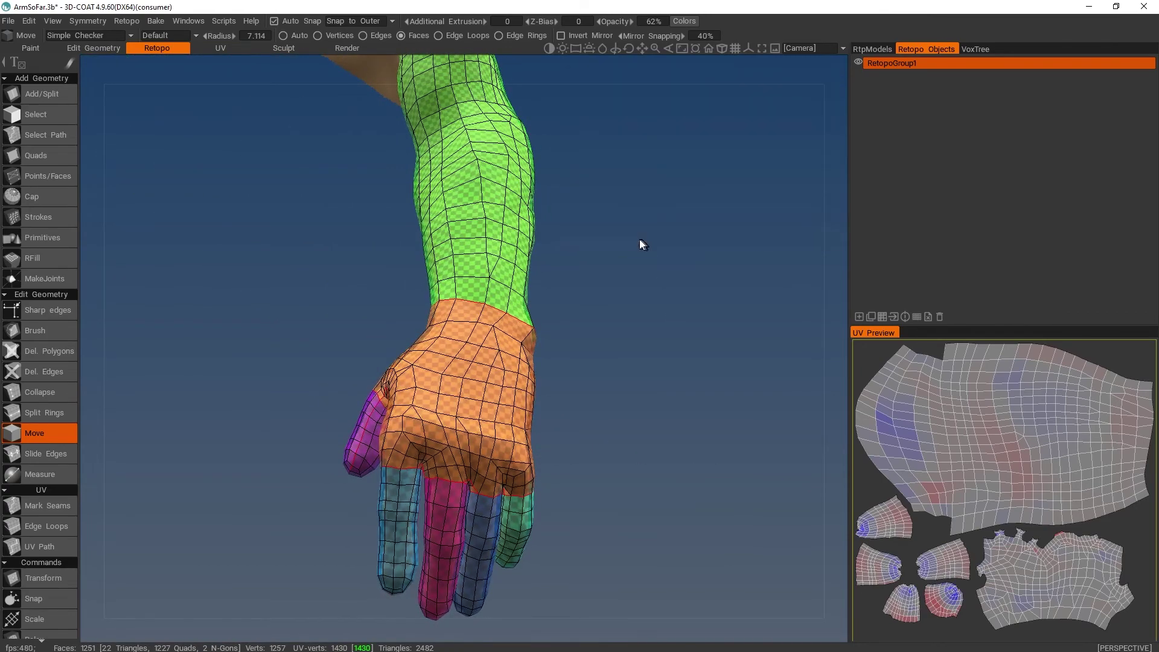
{"action": "left_click", "coordinate": [503, 459]}
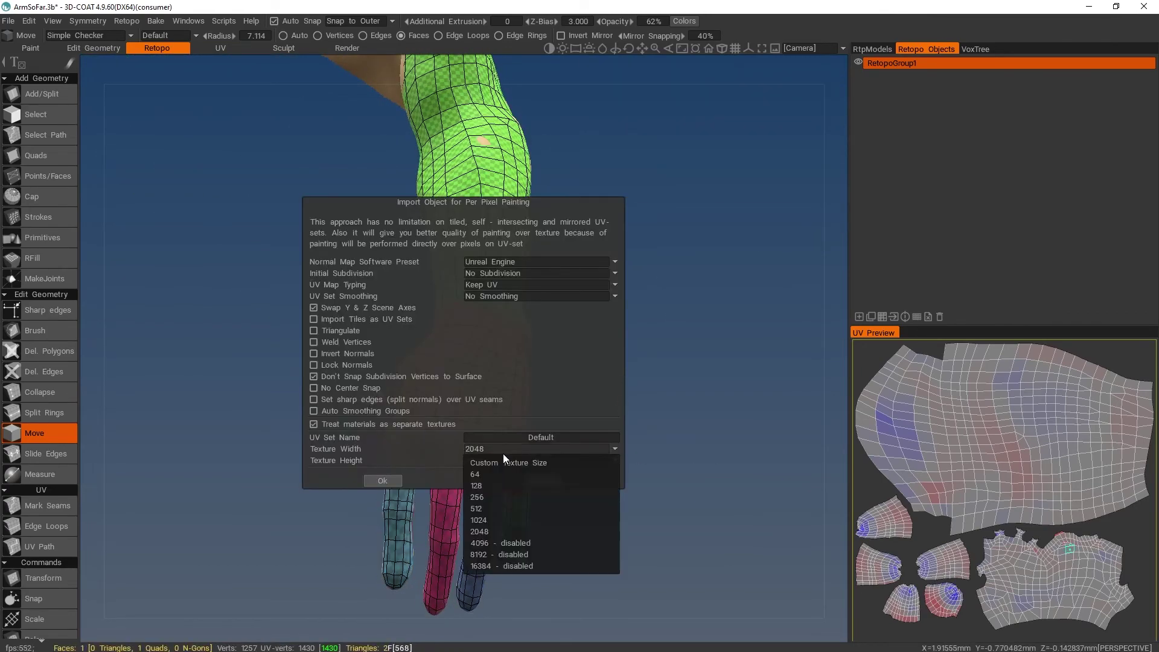
{"action": "left_click", "coordinate": [507, 508]}
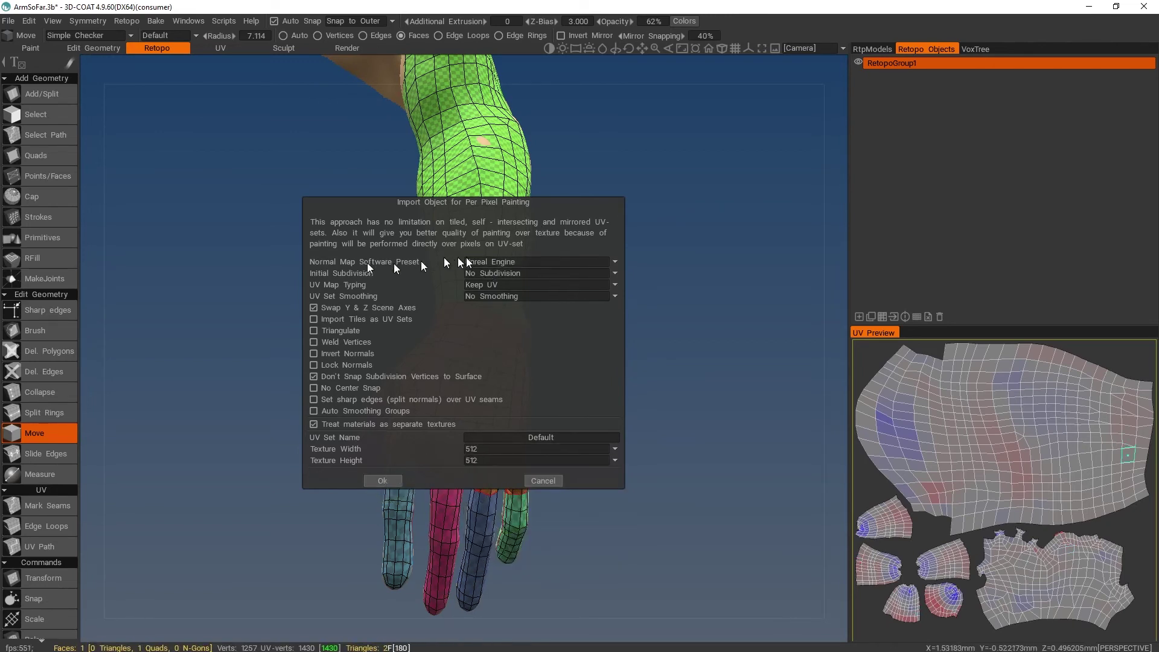
Run the per-pixel bake at 512 by 512, dismiss the locked-layer notice and switch to the Paint workspace.
{"action": "left_click", "coordinate": [386, 480]}
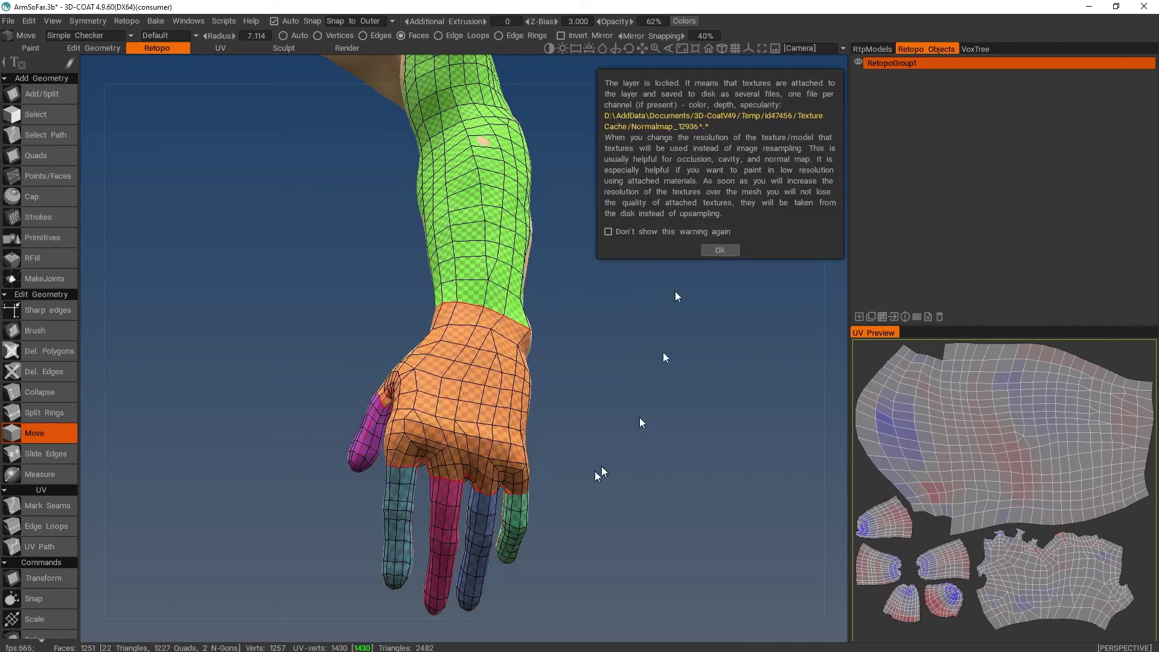
{"action": "left_click", "coordinate": [718, 250]}
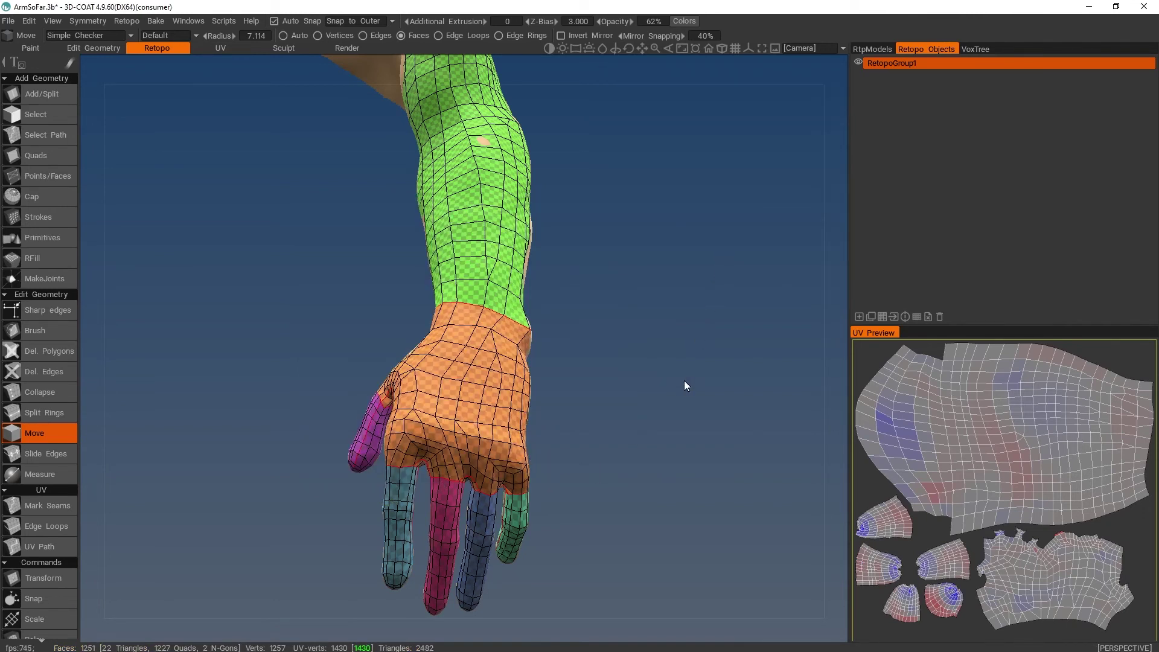
{"action": "left_click", "coordinate": [29, 48]}
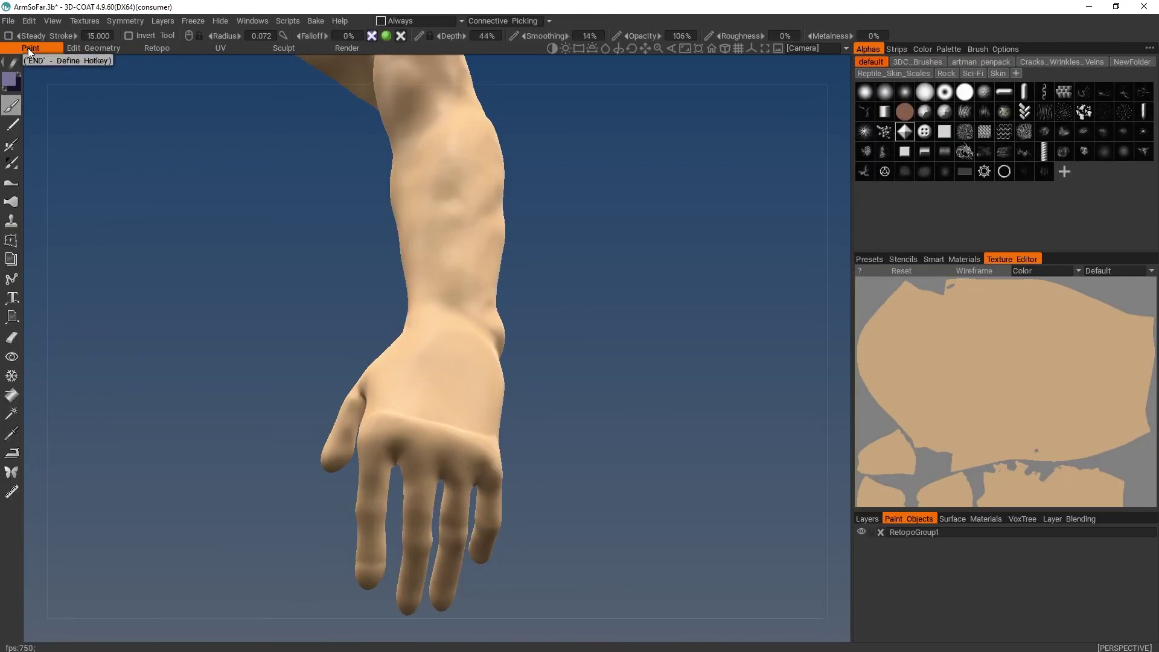
Hide the Root volume and the Arm sculpt so only the baked low-poly arm is shown.
{"action": "left_click", "coordinate": [1023, 519]}
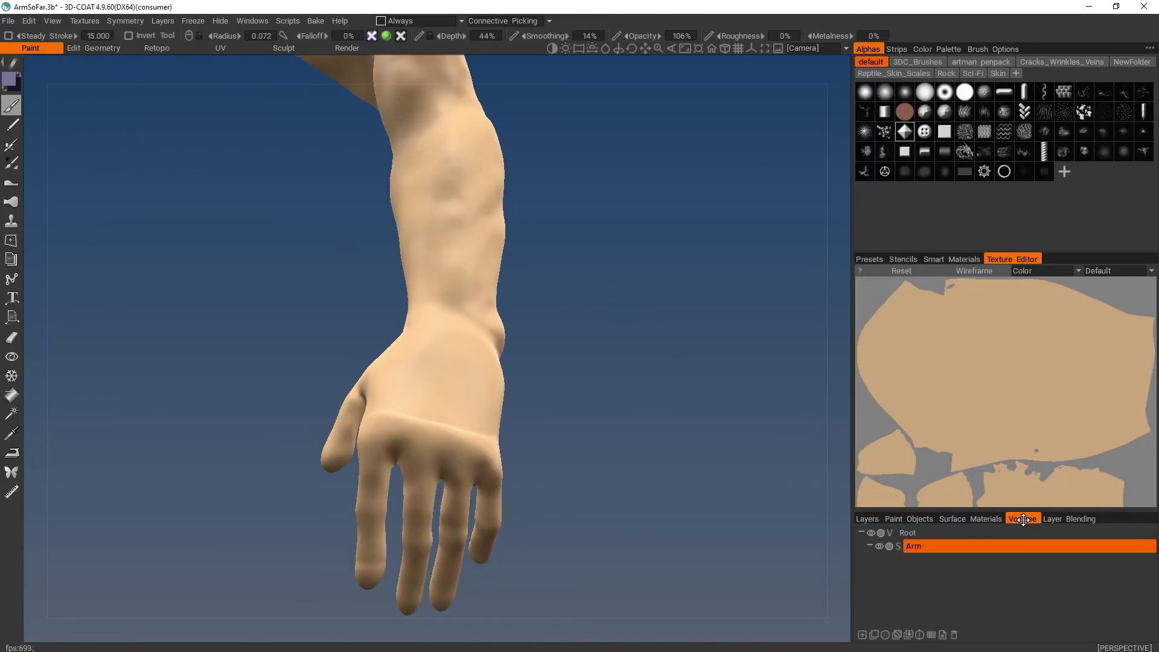
{"action": "left_click", "coordinate": [871, 532]}
{"action": "left_click", "coordinate": [878, 546]}
{"action": "mouse_move", "coordinate": [770, 477]}
{"action": "left_mouse_down", "text": "alt"}
{"action": "mouse_move", "coordinate": [724, 453]}
{"action": "mouse_move", "coordinate": [713, 393]}
{"action": "mouse_move", "coordinate": [471, 363]}
{"action": "mouse_move", "coordinate": [606, 355]}
{"action": "mouse_move", "coordinate": [830, 378]}
{"action": "mouse_move", "coordinate": [1074, 332]}
{"action": "mouse_move", "coordinate": [827, 338]}
{"action": "mouse_move", "coordinate": [694, 387]}
{"action": "mouse_move", "coordinate": [716, 396]}
{"action": "mouse_move", "coordinate": [706, 431]}
{"action": "left_mouse_up", "text": "alt"}
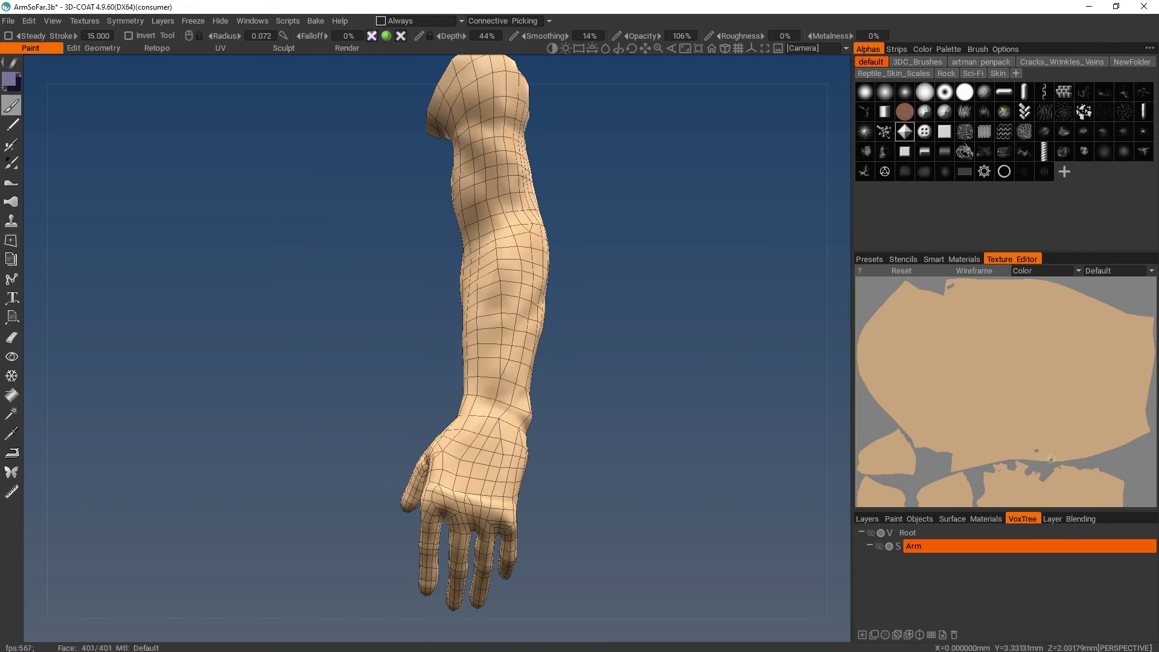
Examine the baked texture map for gaps and compare them with the forearm, wrist and palm of the mesh.
{"action": "right_click_drag", "start_coordinate": [1036, 451], "coordinate": [1081, 479], "text": "alt"}
{"action": "middle_click_drag", "start_coordinate": [1080, 480], "coordinate": [1033, 399], "text": "alt"}
{"action": "right_click_drag", "start_coordinate": [1033, 400], "coordinate": [1056, 468], "text": "alt"}
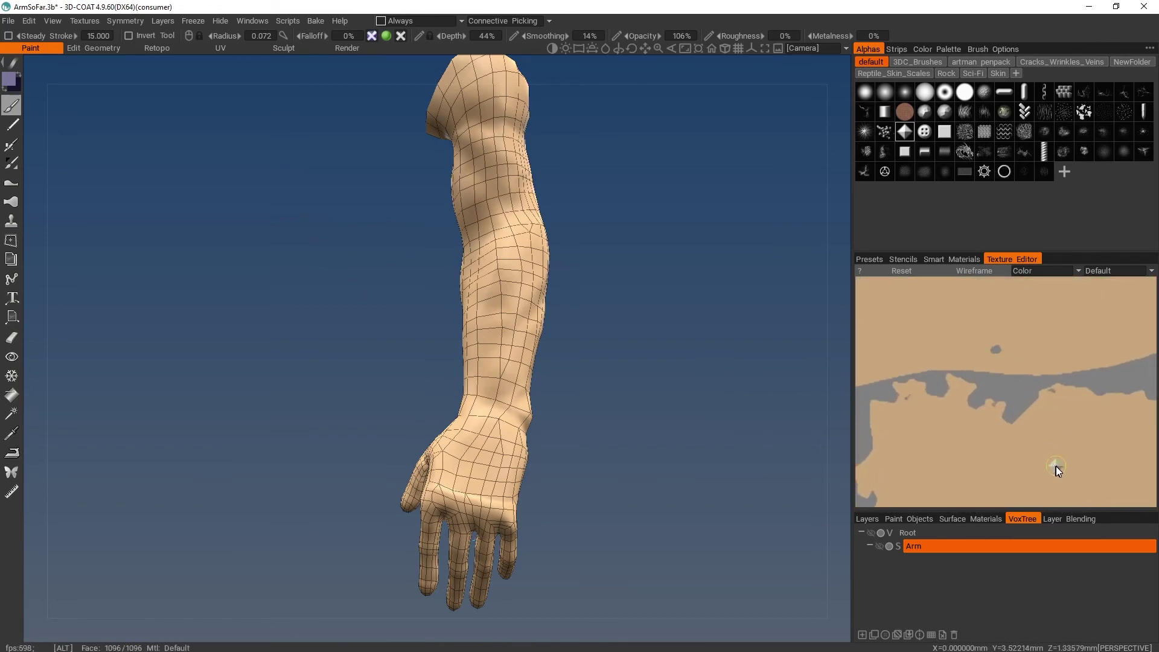
{"action": "middle_click_drag", "start_coordinate": [1060, 415], "coordinate": [1082, 451], "text": "alt"}
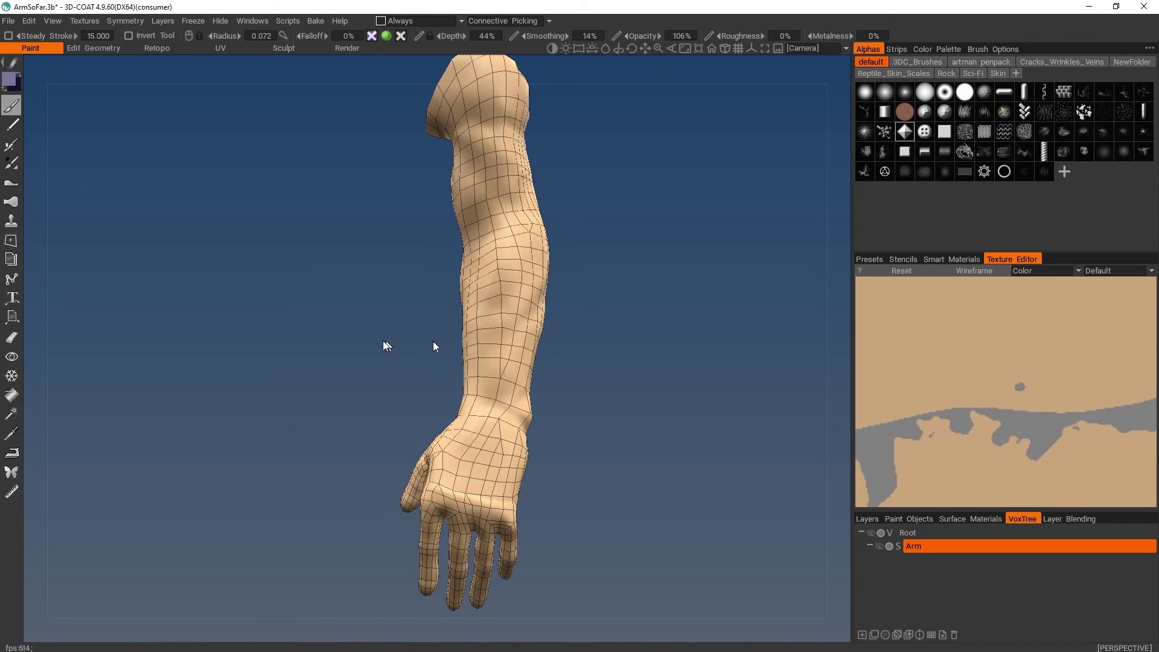
{"action": "right_click_drag", "start_coordinate": [243, 416], "coordinate": [599, 432], "text": "alt"}
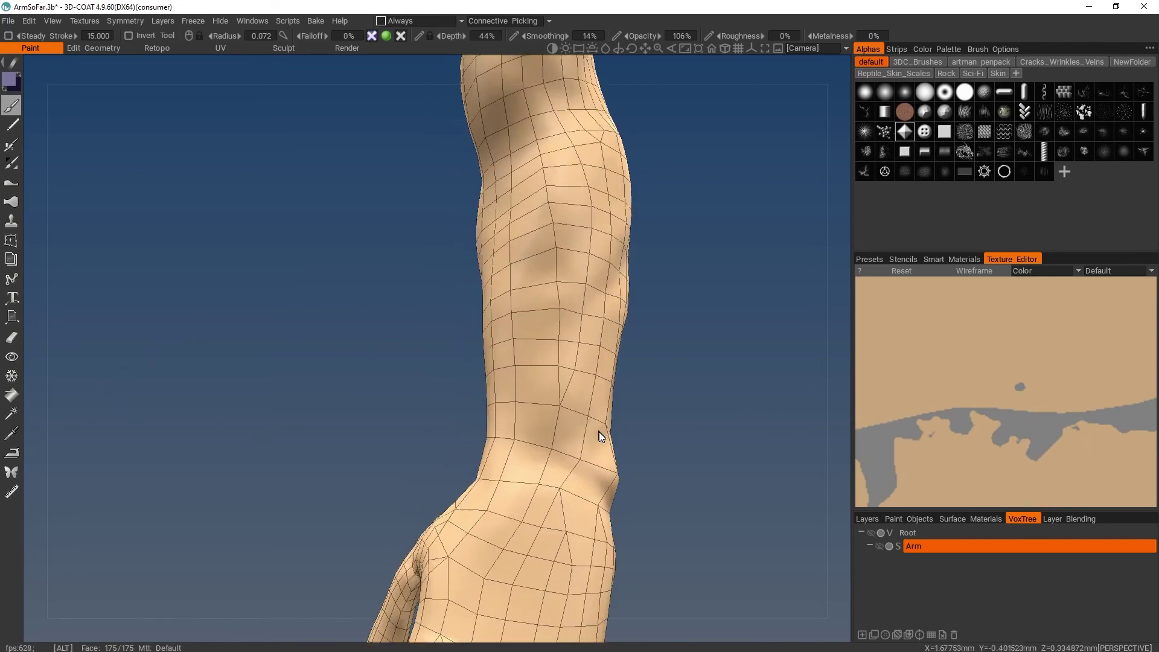
{"action": "middle_click_drag", "start_coordinate": [599, 432], "coordinate": [490, 213], "text": "alt"}
{"action": "right_click_drag", "start_coordinate": [563, 415], "coordinate": [507, 338], "text": "alt"}
{"action": "left_click_drag", "start_coordinate": [559, 427], "coordinate": [248, 403], "text": "alt"}
{"action": "middle_click_drag", "start_coordinate": [526, 270], "coordinate": [580, 392], "text": "alt"}
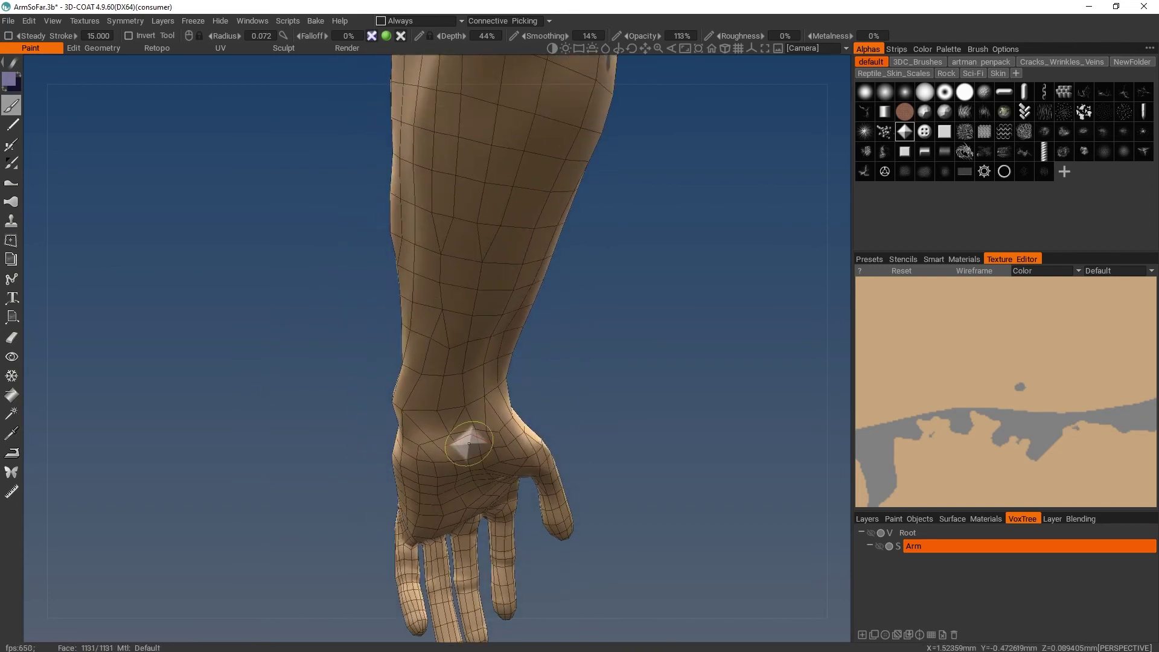
Set the paint color to red (240, 13.160, 22.973) and paint over the isolated hole in the arm's UV island.
{"action": "left_click", "coordinate": [12, 85]}
{"action": "left_click_drag", "start_coordinate": [460, 326], "coordinate": [1019, 374]}
{"action": "left_click", "coordinate": [469, 321]}
{"action": "left_click", "coordinate": [528, 325]}
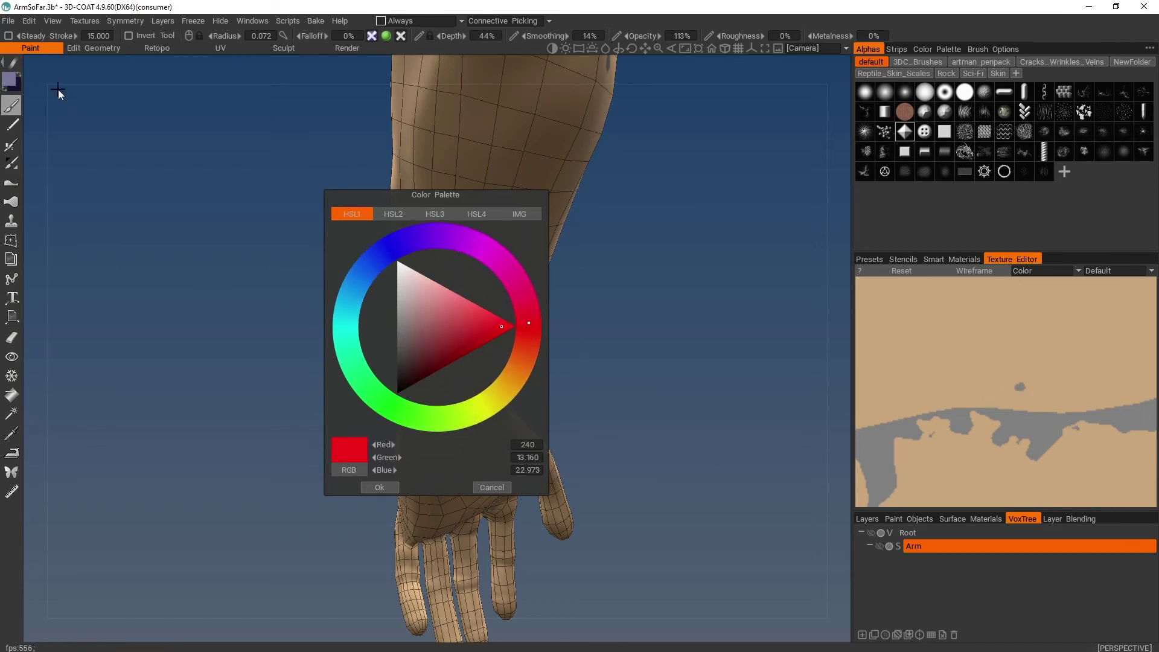
{"action": "left_click", "coordinate": [379, 487]}
{"action": "left_click", "coordinate": [1031, 381]}
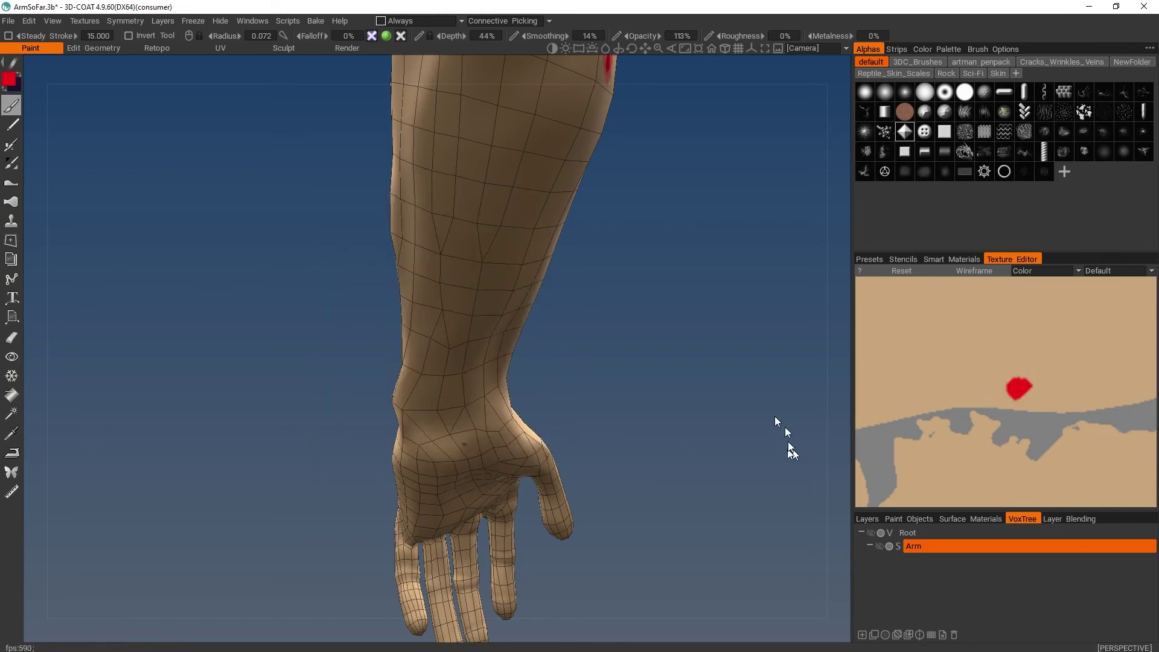
Mark the missed texture spots in red on the hand's UV island and at the notch along the arm island's upper edge.
{"action": "mouse_move", "coordinate": [784, 426]}
{"action": "left_mouse_down", "text": "alt"}
{"action": "mouse_move", "coordinate": [711, 393]}
{"action": "mouse_move", "coordinate": [429, 315]}
{"action": "mouse_move", "coordinate": [457, 302]}
{"action": "mouse_move", "coordinate": [529, 339]}
{"action": "left_mouse_up", "text": "alt"}
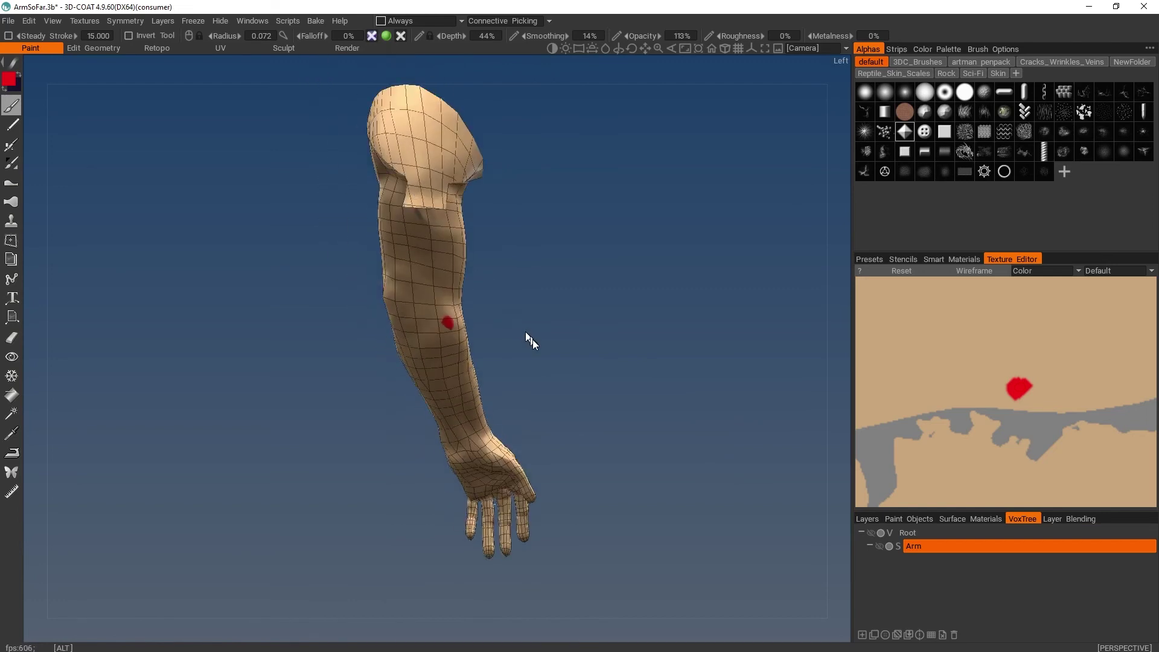
{"action": "left_click", "coordinate": [931, 433]}
{"action": "left_click", "coordinate": [1078, 431]}
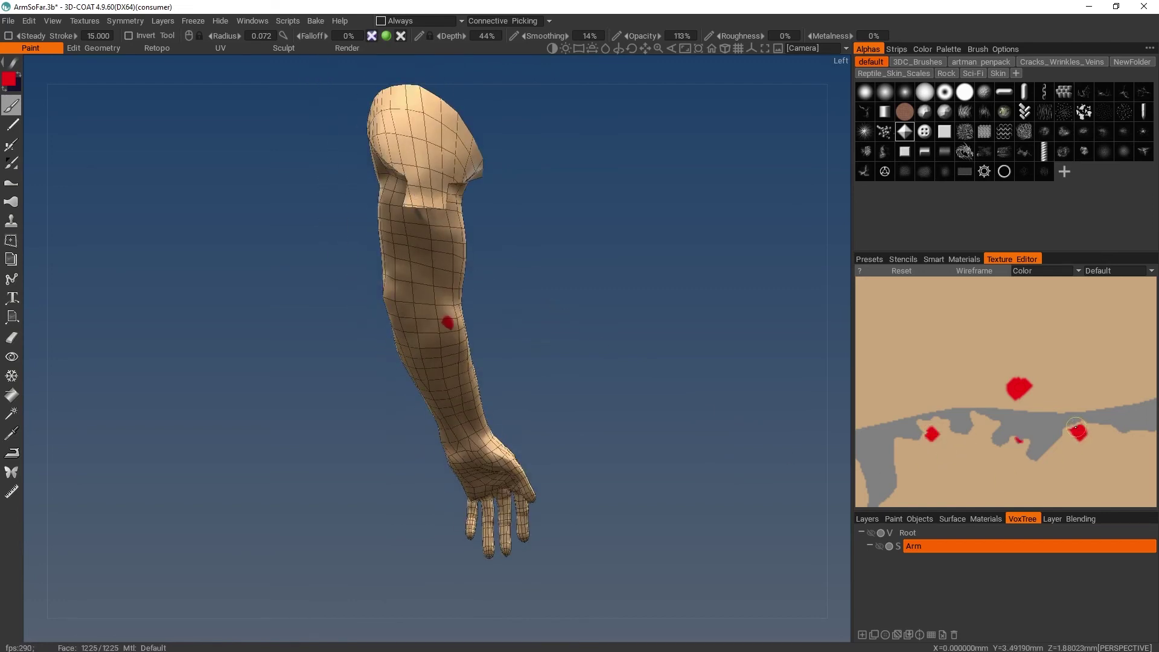
{"action": "right_click_drag", "start_coordinate": [837, 403], "coordinate": [743, 426], "text": "alt"}
{"action": "left_click_drag", "start_coordinate": [744, 426], "coordinate": [717, 410], "text": "alt"}
{"action": "right_click_drag", "start_coordinate": [1110, 425], "coordinate": [975, 380], "text": "alt"}
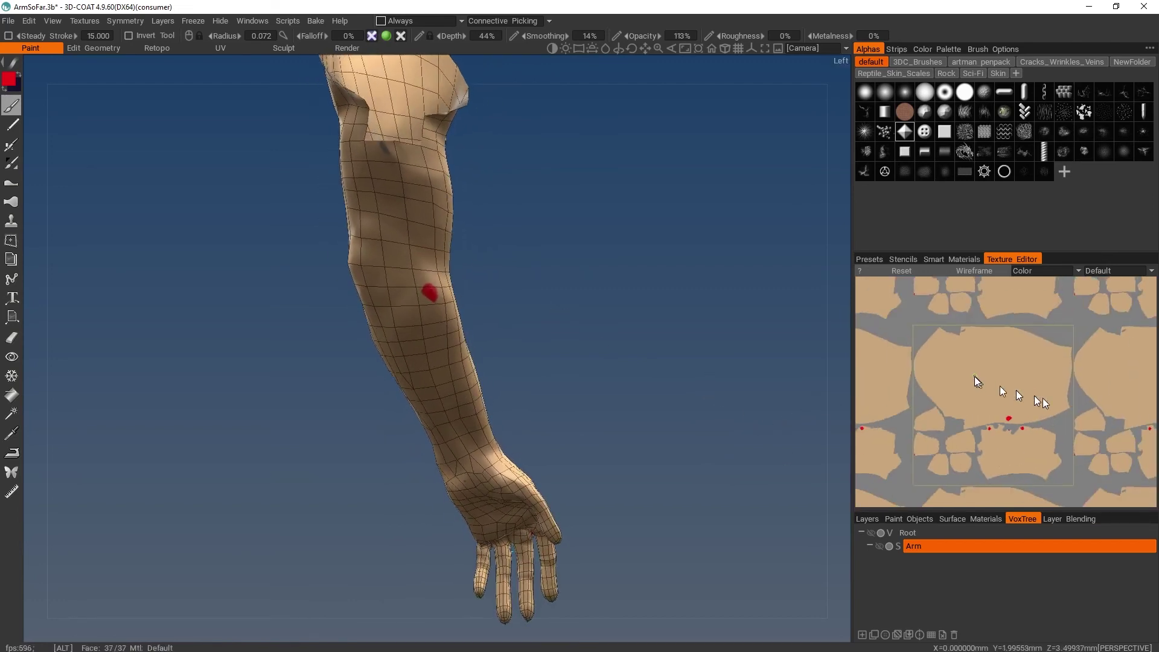
{"action": "left_click_drag", "start_coordinate": [970, 331], "coordinate": [968, 332]}
Paint a red mark over the faulty spot on the palm near the wrist and check the marks along the upper arm.
{"action": "mouse_move", "coordinate": [803, 403]}
{"action": "right_mouse_down", "text": "alt"}
{"action": "mouse_move", "coordinate": [636, 434]}
{"action": "mouse_move", "coordinate": [513, 531]}
{"action": "right_mouse_up", "text": "alt"}
{"action": "middle_click_drag", "start_coordinate": [513, 531], "coordinate": [637, 379], "text": "alt"}
{"action": "left_click_drag", "start_coordinate": [637, 379], "coordinate": [737, 351], "text": "alt"}
{"action": "right_click_drag", "start_coordinate": [741, 356], "coordinate": [698, 383], "text": "alt"}
{"action": "left_click", "coordinate": [636, 409]}
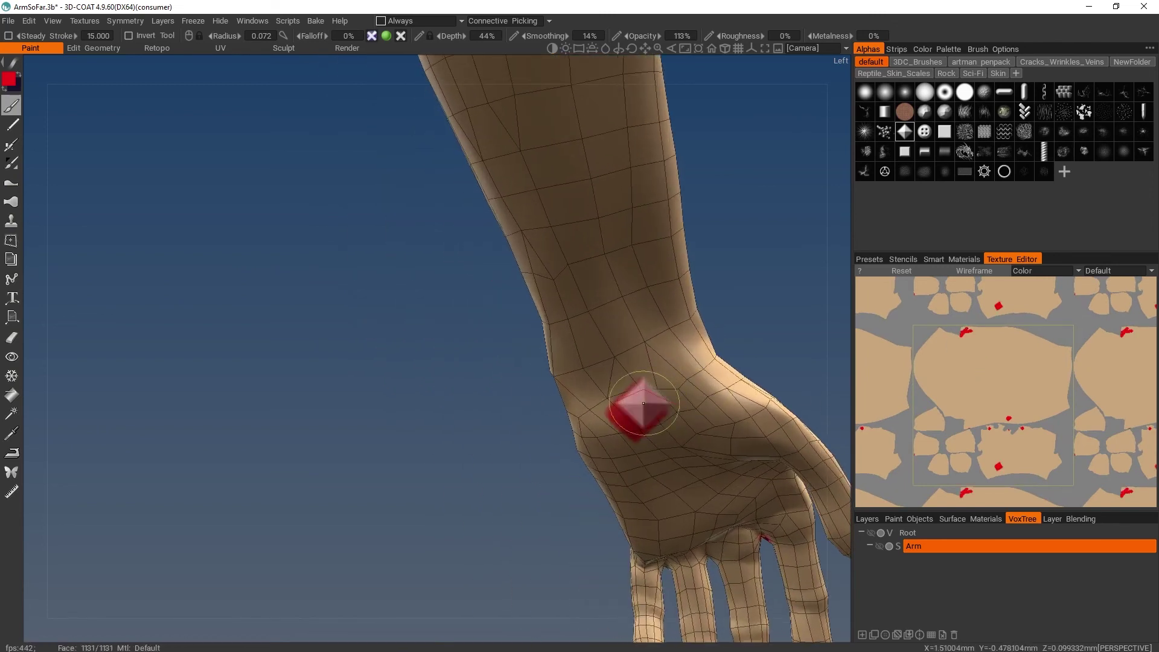
{"action": "mouse_move", "coordinate": [636, 408]}
{"action": "right_mouse_down", "text": "alt"}
{"action": "mouse_move", "coordinate": [723, 332]}
{"action": "mouse_move", "coordinate": [609, 335]}
{"action": "right_mouse_up", "text": "alt"}
{"action": "middle_click_drag", "start_coordinate": [600, 273], "coordinate": [619, 337], "text": "alt"}
{"action": "right_click_drag", "start_coordinate": [555, 341], "coordinate": [556, 401], "text": "alt"}
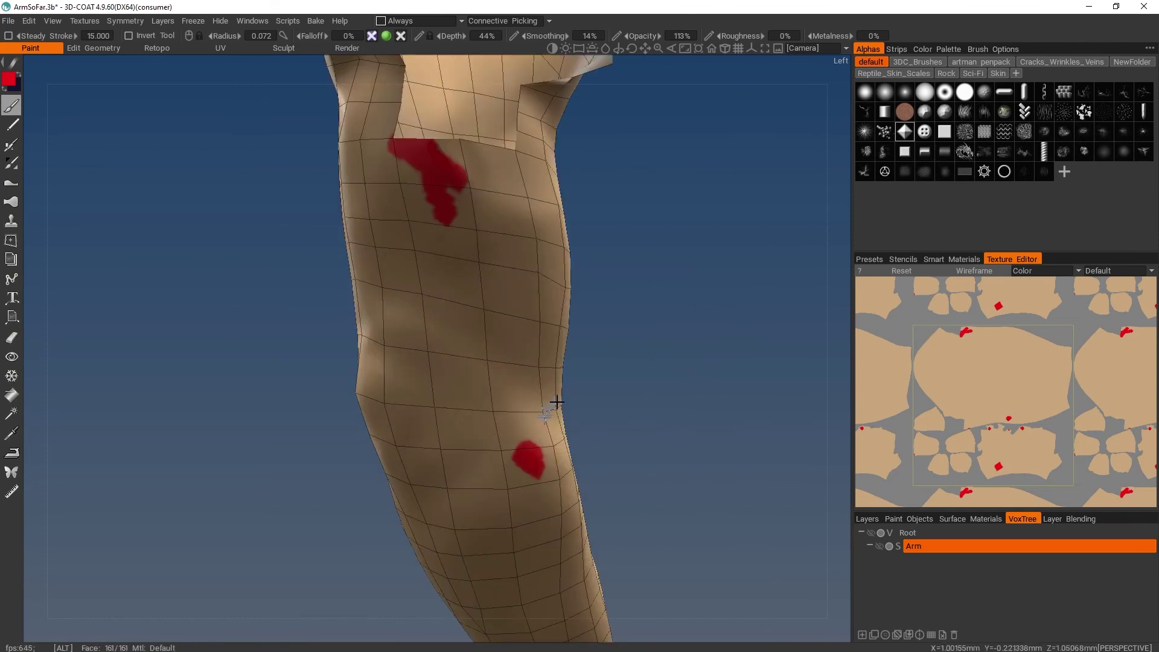
Return to the Retopo workspace and locate the red marks on the palm, elbow and upper arm.
{"action": "left_click", "coordinate": [158, 48]}
{"action": "right_click_drag", "start_coordinate": [664, 278], "coordinate": [561, 326], "text": "alt"}
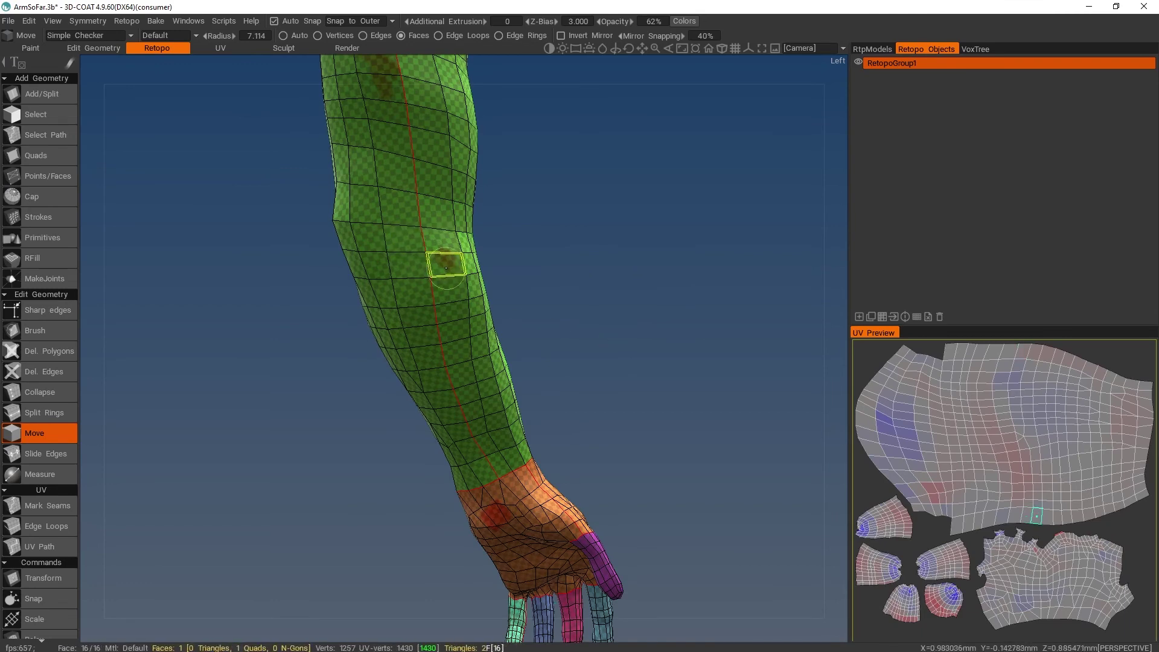
{"action": "left_click_drag", "start_coordinate": [578, 328], "coordinate": [641, 416]}
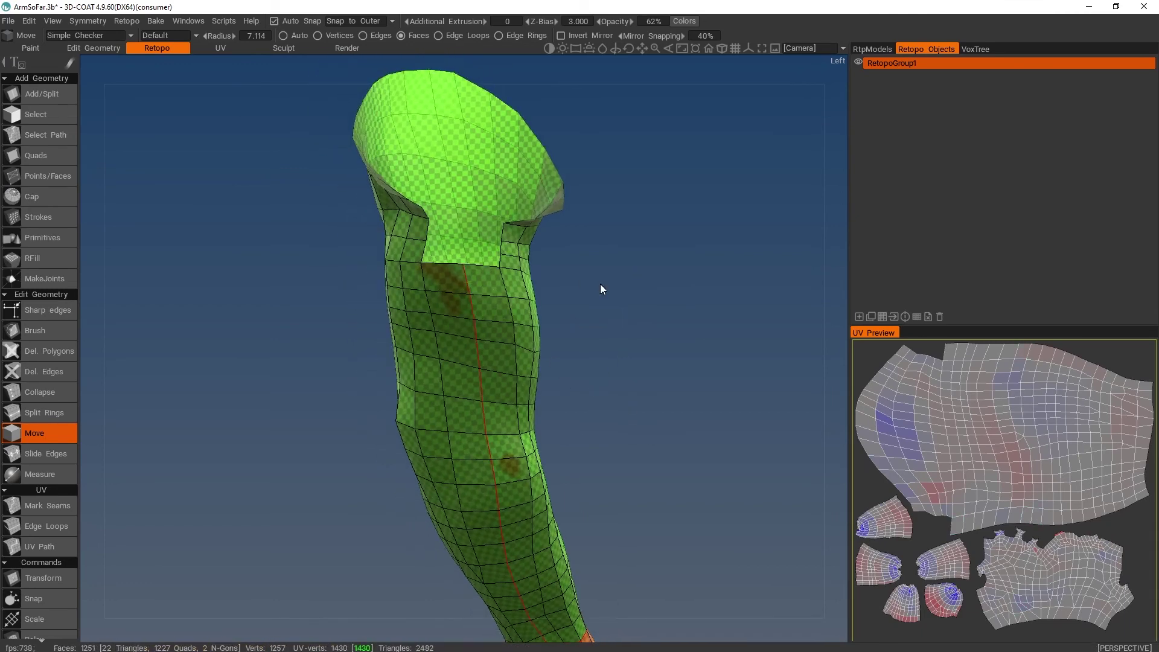
{"action": "left_click", "coordinate": [125, 22]}
{"action": "mouse_move", "coordinate": [151, 21]}
{"action": "left_click", "coordinate": [224, 144]}
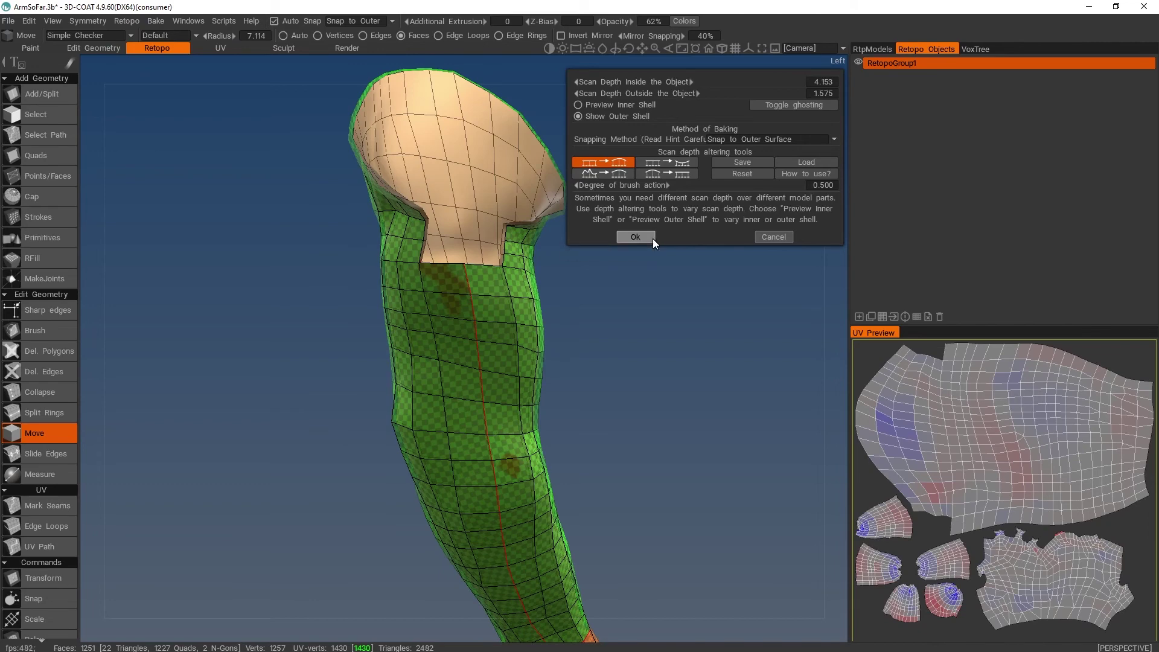
{"action": "left_click_drag", "start_coordinate": [639, 268], "coordinate": [625, 305], "text": "alt"}
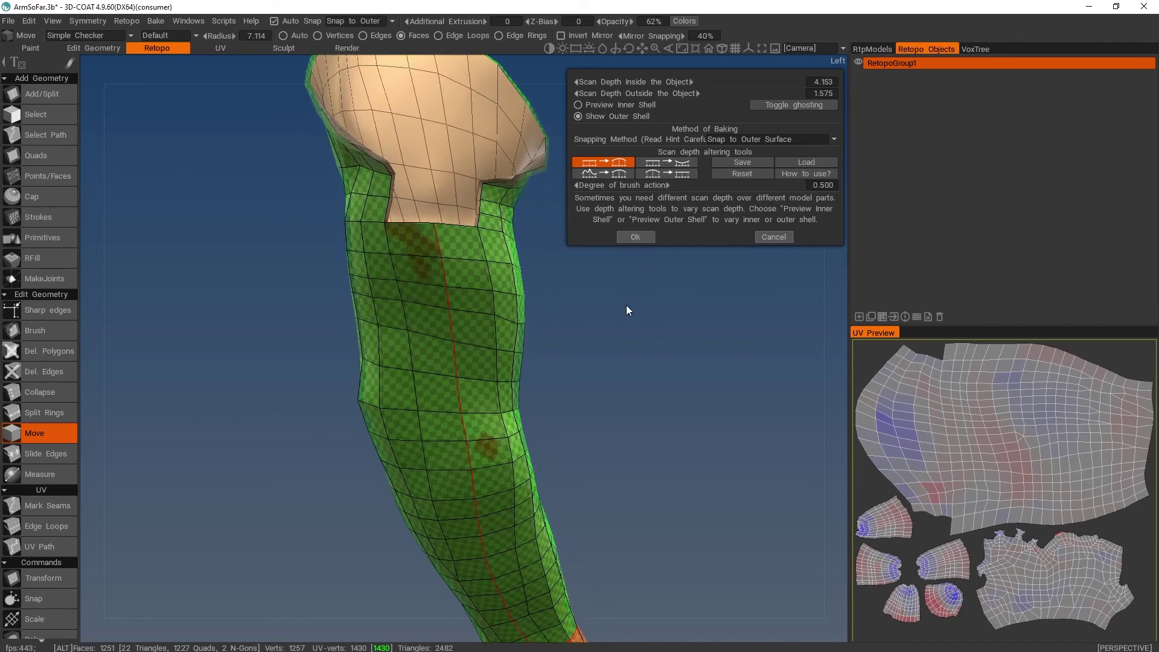
{"action": "left_click", "coordinate": [875, 49]}
{"action": "left_click", "coordinate": [912, 49]}
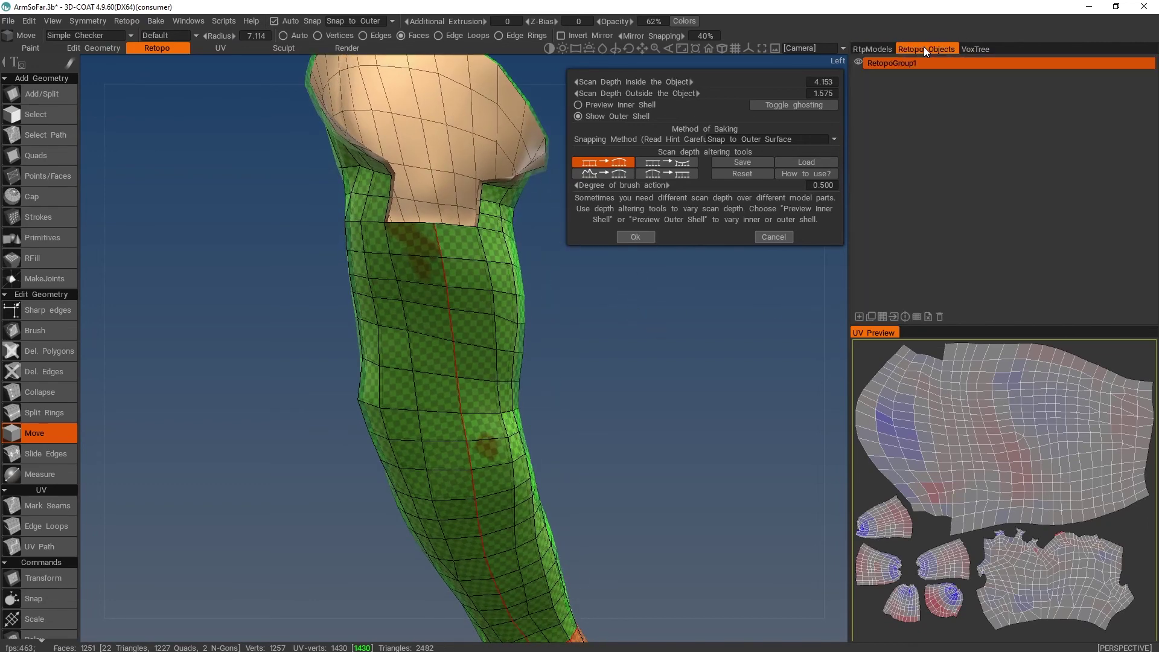
{"action": "left_click", "coordinate": [975, 49]}
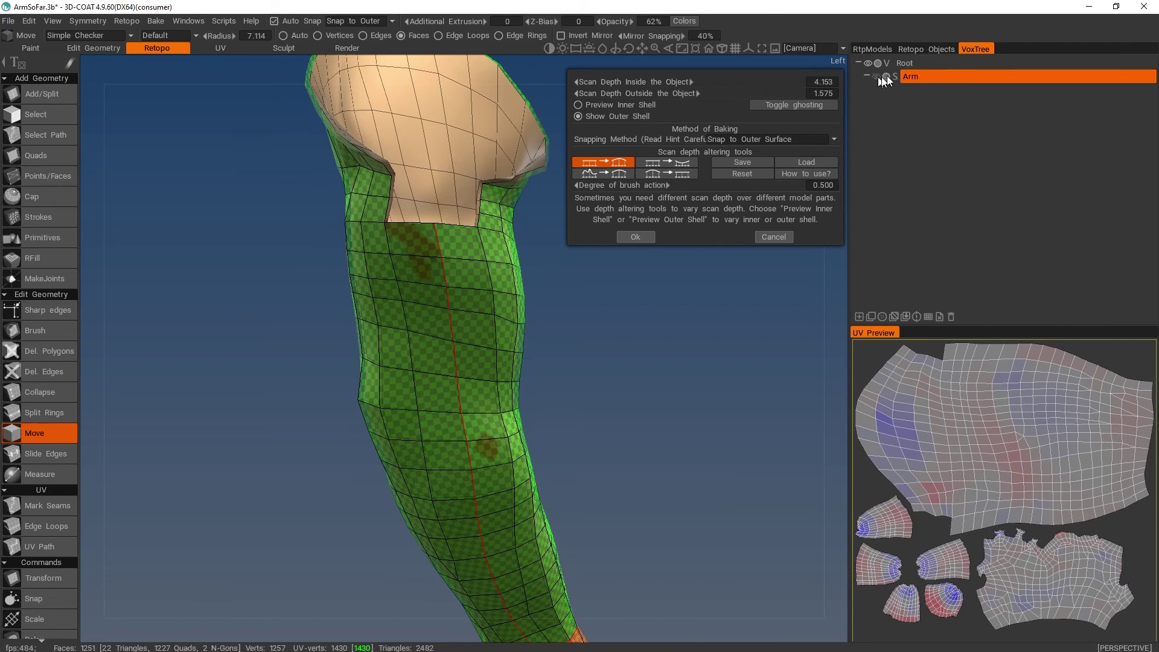
{"action": "left_click", "coordinate": [783, 236]}
Show the Arm sculpt again and turn off its ghosting so it appears solid with the retopo mesh.
{"action": "left_click", "coordinate": [876, 76]}
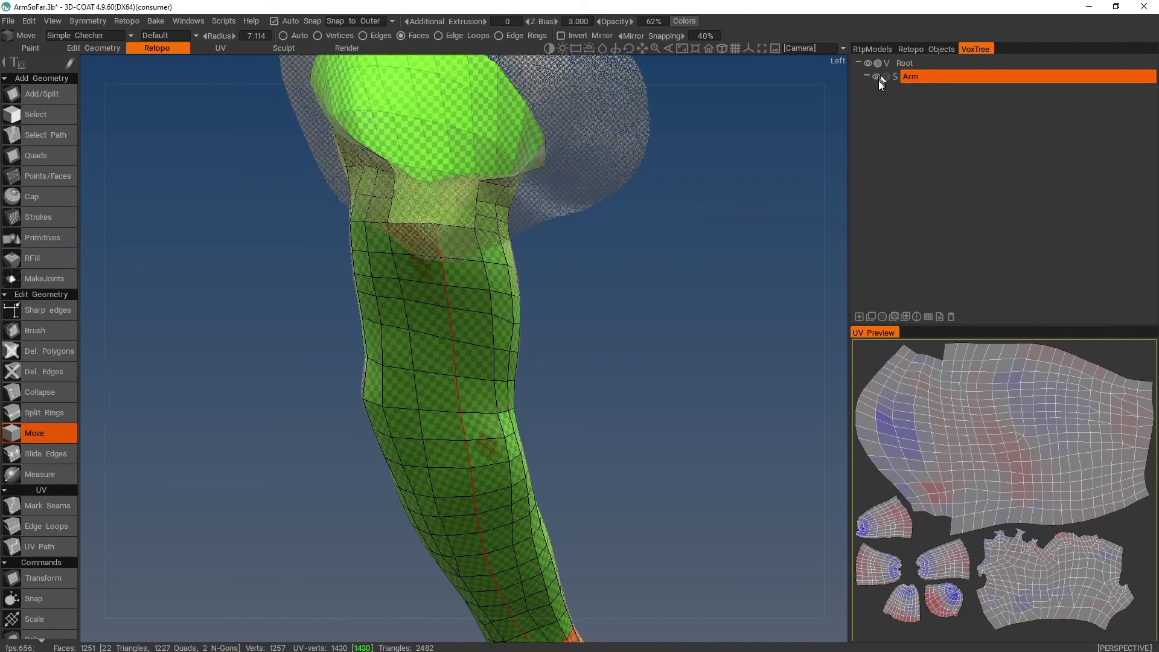
{"action": "left_click", "coordinate": [884, 78]}
{"action": "scroll", "coordinate": [644, 272], "scroll_direction": "down", "scroll_amount": 3}
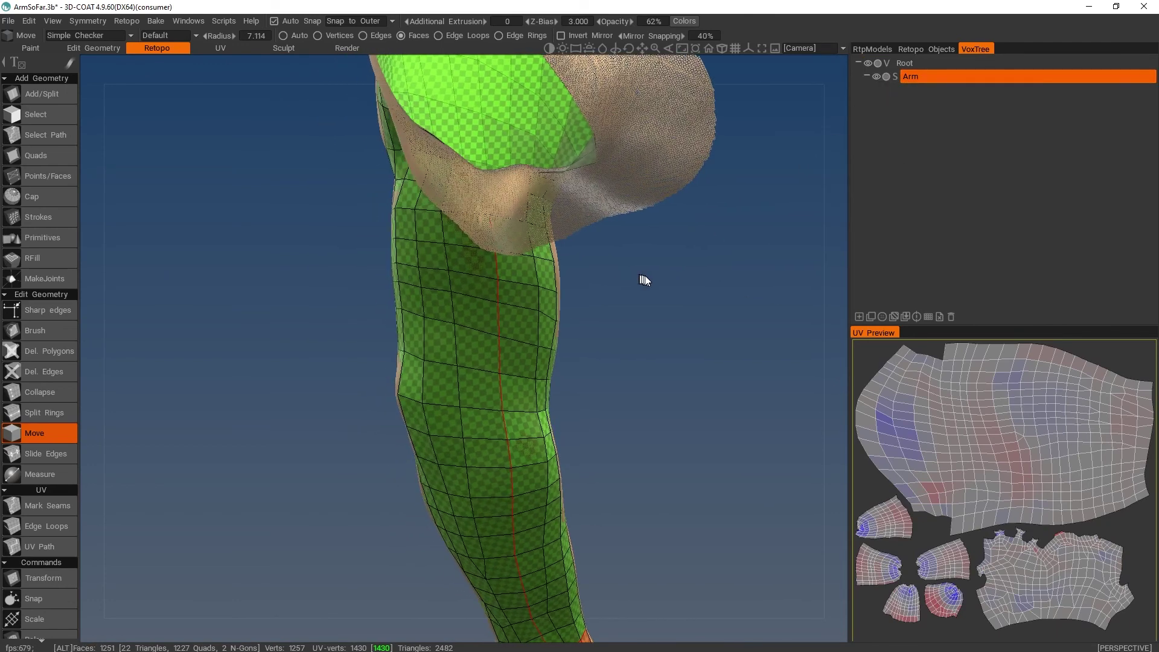
{"action": "scroll", "coordinate": [676, 271], "scroll_direction": "down", "scroll_amount": 2}
{"action": "left_click_drag", "start_coordinate": [674, 279], "coordinate": [605, 274]}
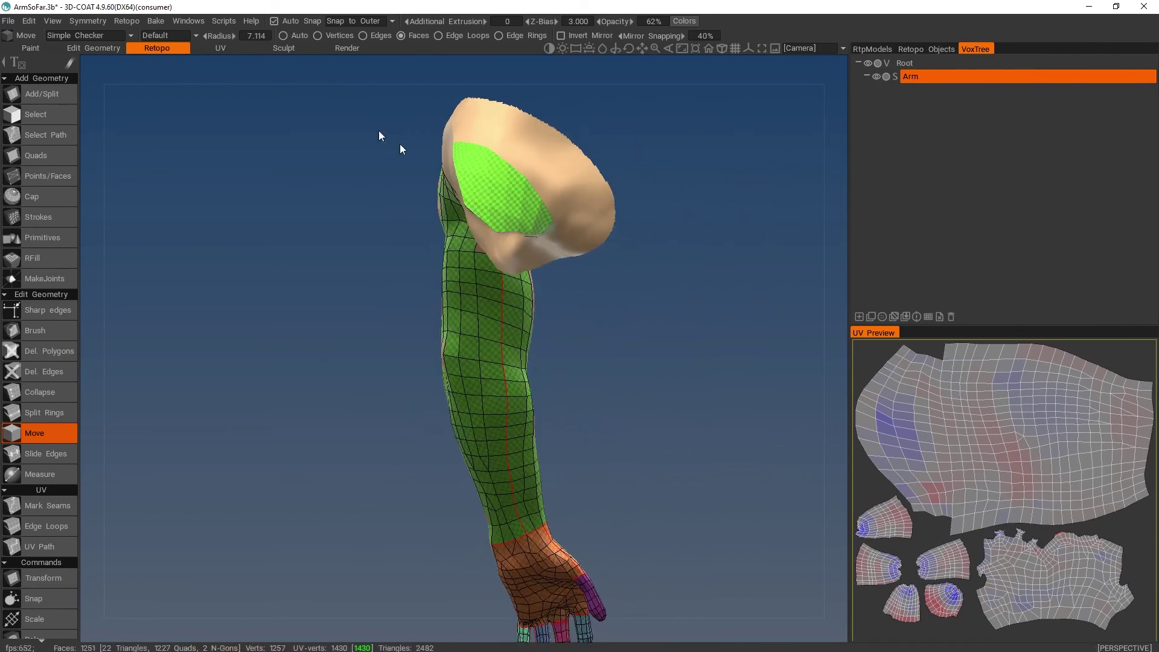
Reopen the per-pixel normal map bake and brush the outer shell outward over the marked elbow and palm spots.
{"action": "left_click", "coordinate": [155, 20]}
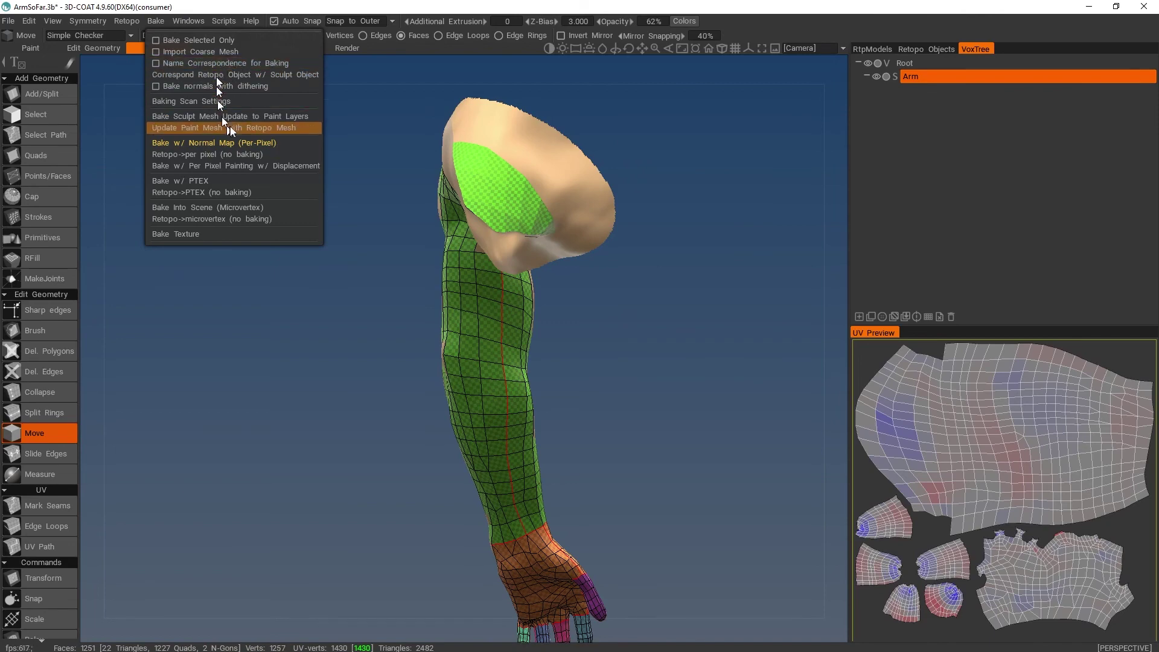
{"action": "left_click", "coordinate": [235, 141]}
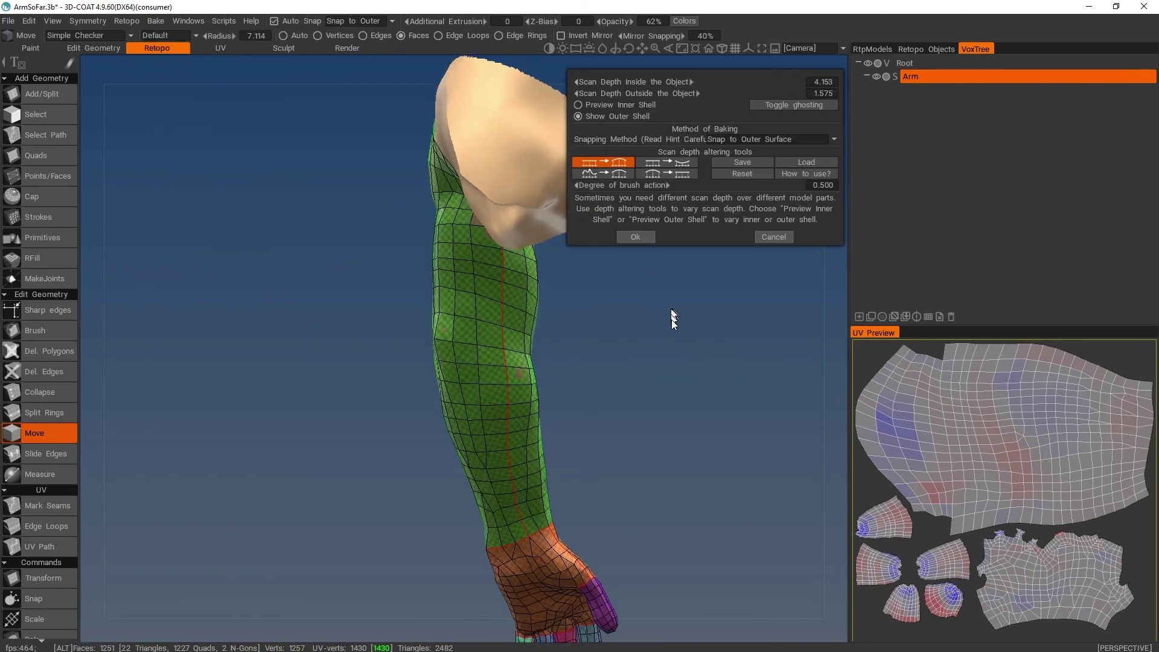
{"action": "scroll", "coordinate": [671, 320], "scroll_direction": "up", "scroll_amount": 5}
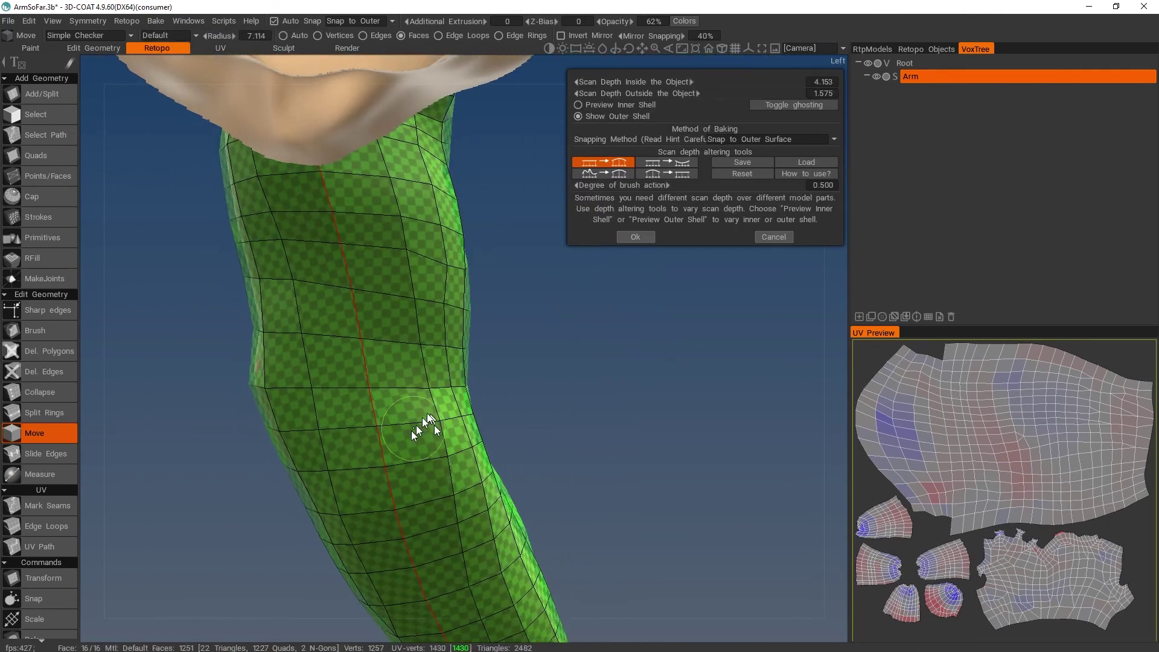
{"action": "left_click_drag", "start_coordinate": [371, 380], "coordinate": [626, 378], "text": "alt"}
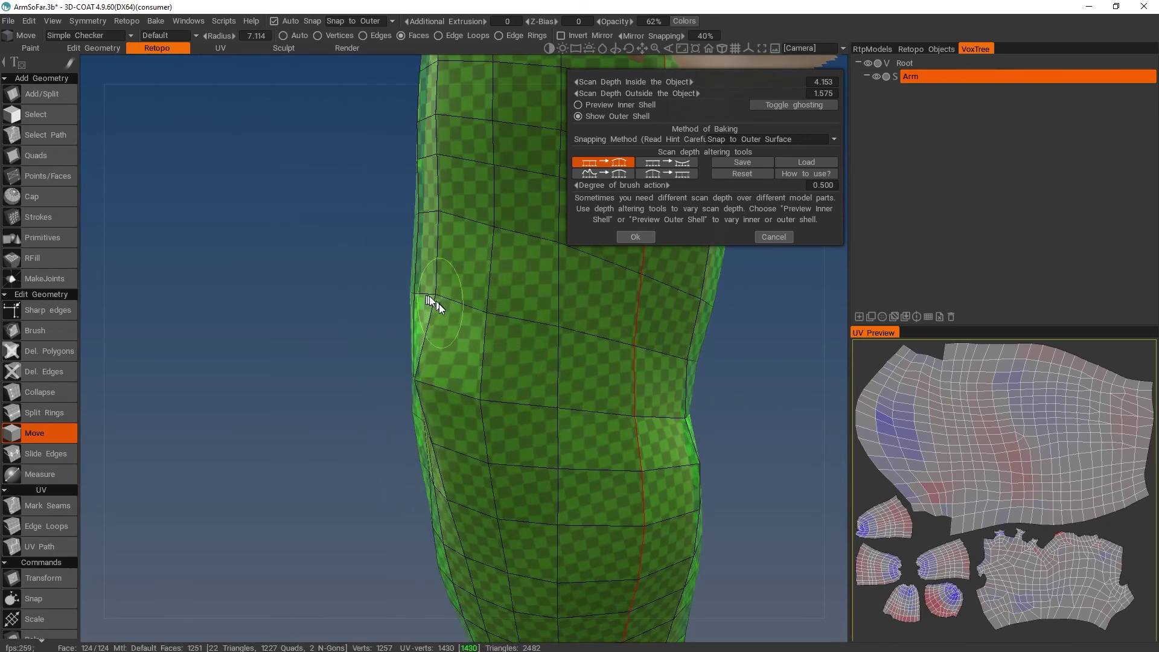
{"action": "left_click_drag", "start_coordinate": [511, 346], "coordinate": [689, 392], "text": "alt"}
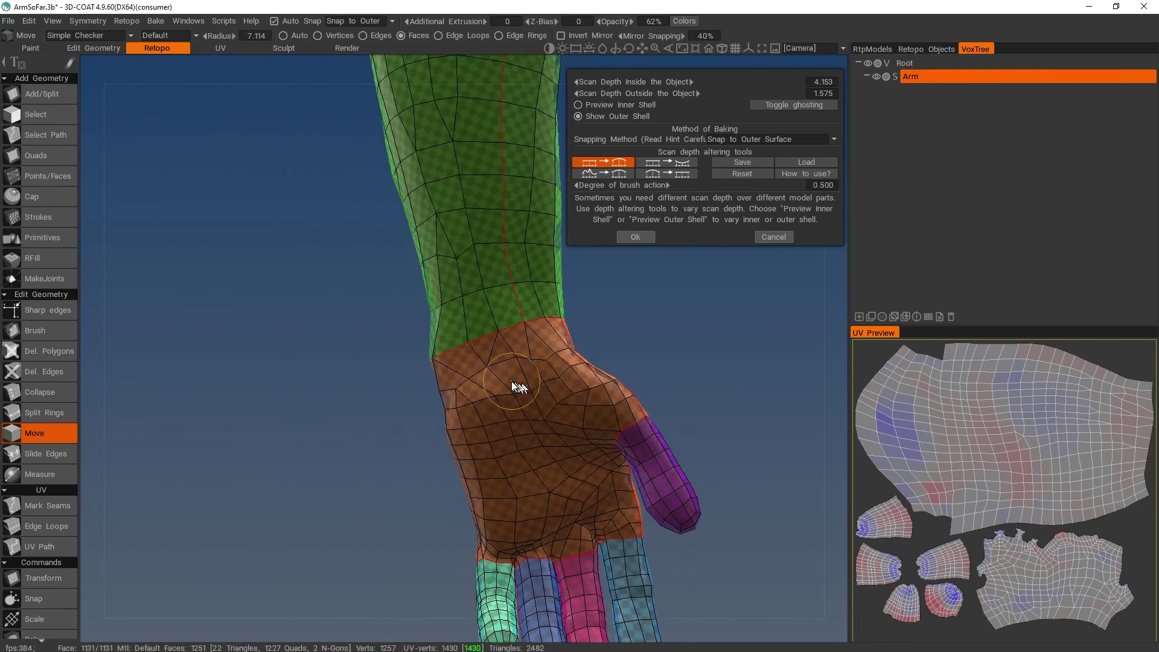
{"action": "left_click_drag", "start_coordinate": [488, 378], "coordinate": [664, 494], "text": "alt"}
{"action": "scroll", "coordinate": [666, 485], "scroll_direction": "down", "scroll_amount": 5}
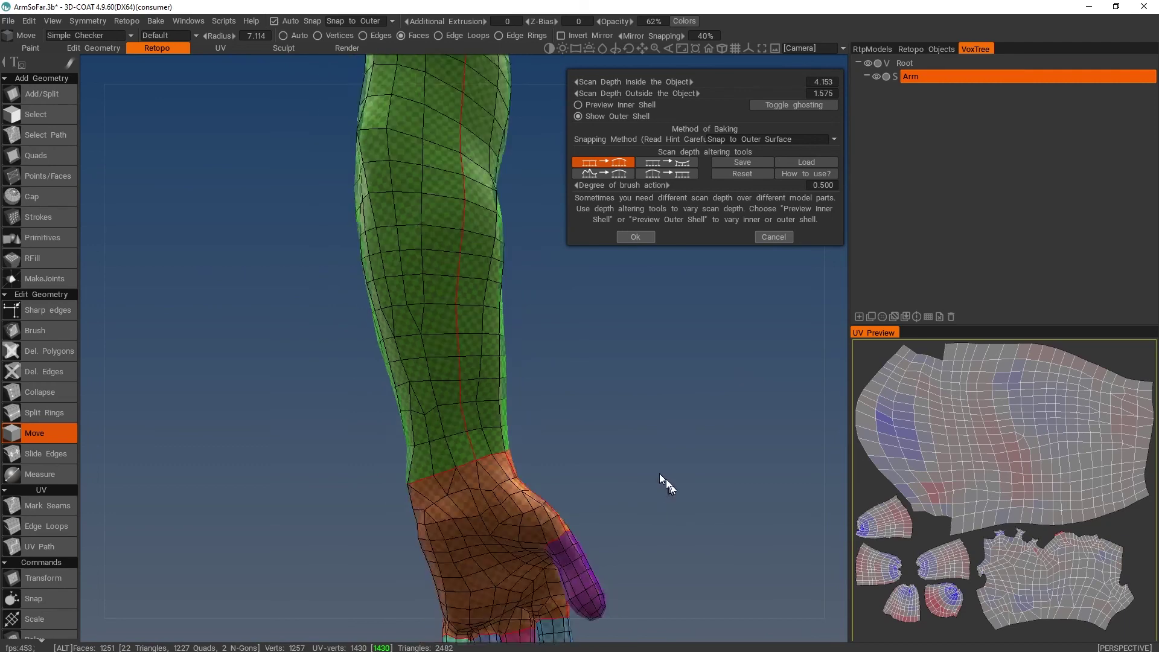
Examine the outer shell around the upper arm, elbow and forearm for red-marked spots that still poke through.
{"action": "middle_click_drag", "start_coordinate": [632, 347], "coordinate": [622, 488], "text": "alt"}
{"action": "right_click_drag", "start_coordinate": [409, 297], "coordinate": [468, 374], "text": "alt"}
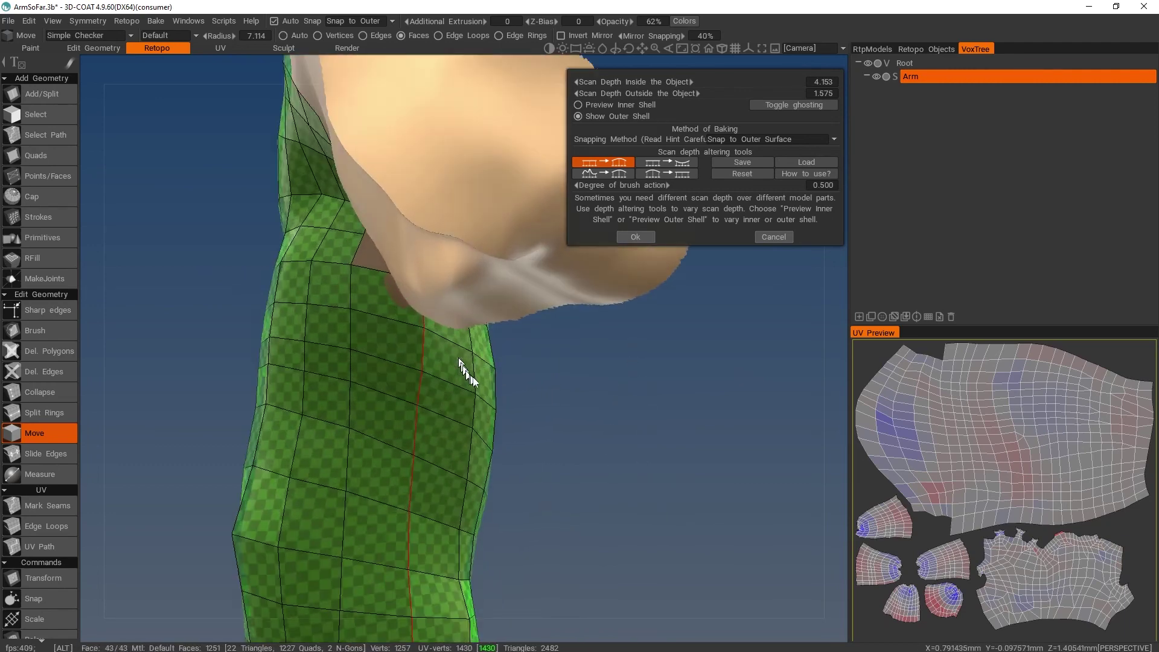
{"action": "left_click_drag", "start_coordinate": [469, 375], "coordinate": [598, 340], "text": "alt"}
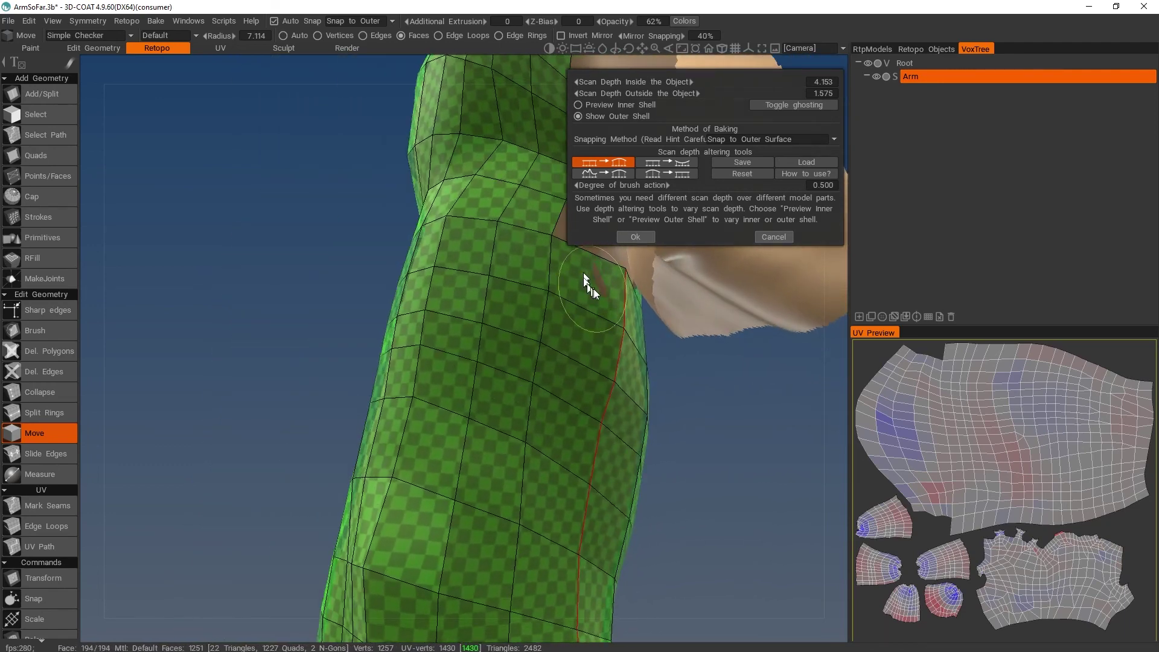
{"action": "right_click_drag", "start_coordinate": [732, 521], "coordinate": [591, 519], "text": "alt"}
{"action": "left_click_drag", "start_coordinate": [590, 520], "coordinate": [661, 379], "text": "alt"}
{"action": "right_click_drag", "start_coordinate": [662, 379], "coordinate": [665, 427], "text": "alt"}
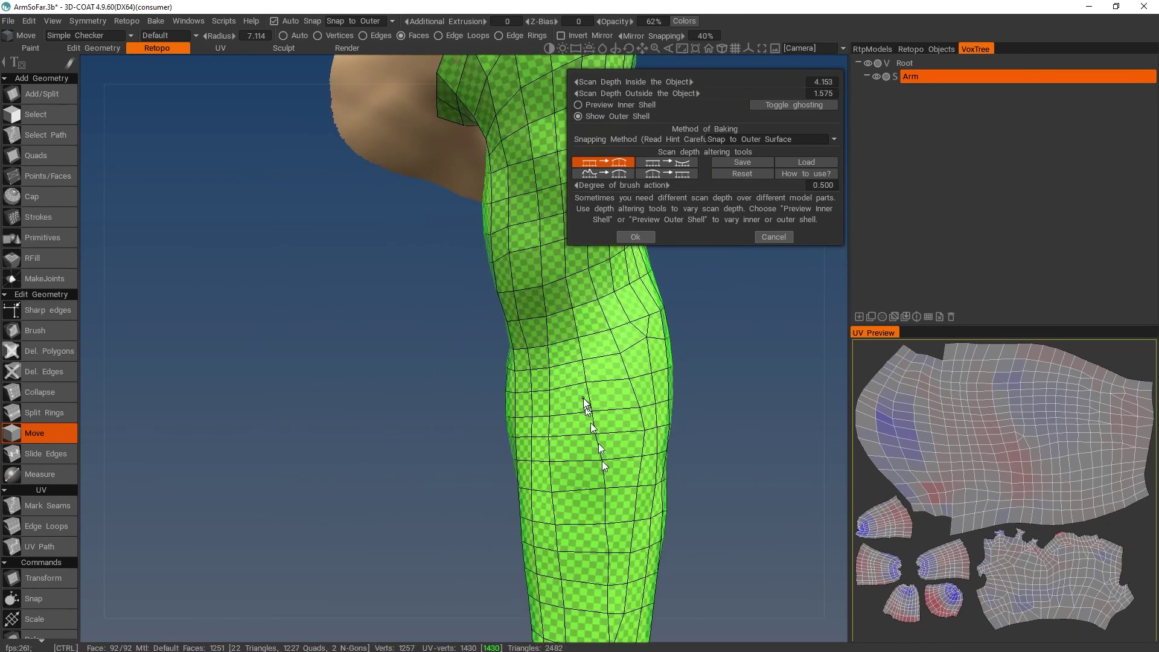
{"action": "left_click_drag", "start_coordinate": [600, 461], "coordinate": [556, 406], "text": "alt"}
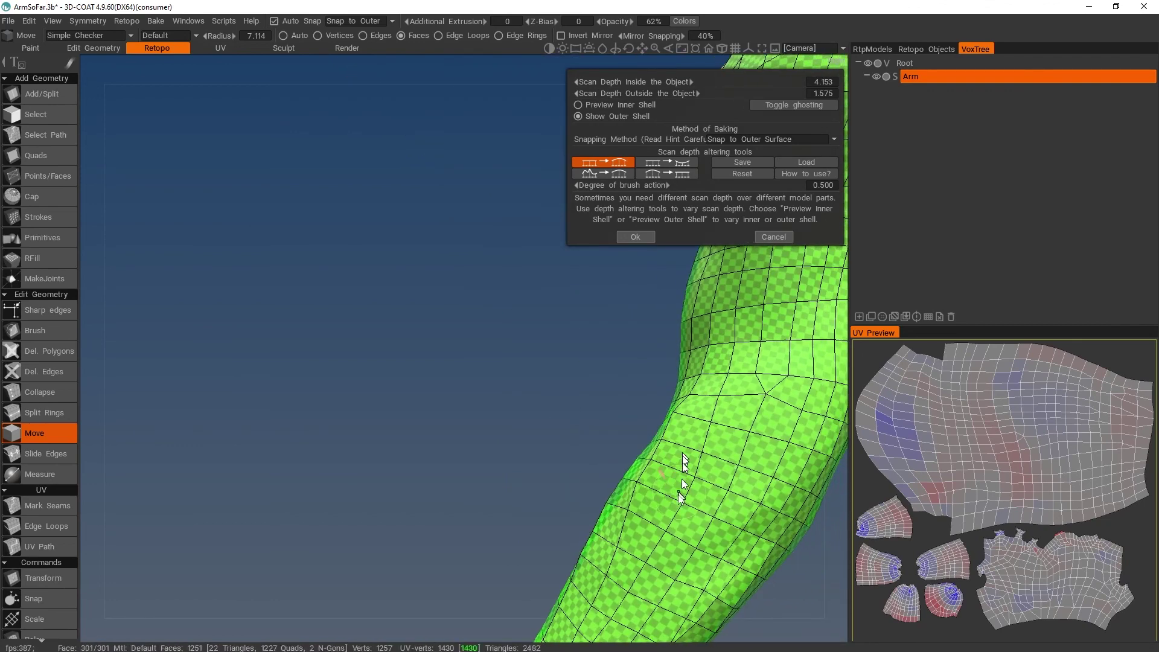
{"action": "left_click_drag", "start_coordinate": [694, 481], "coordinate": [660, 471], "text": "alt"}
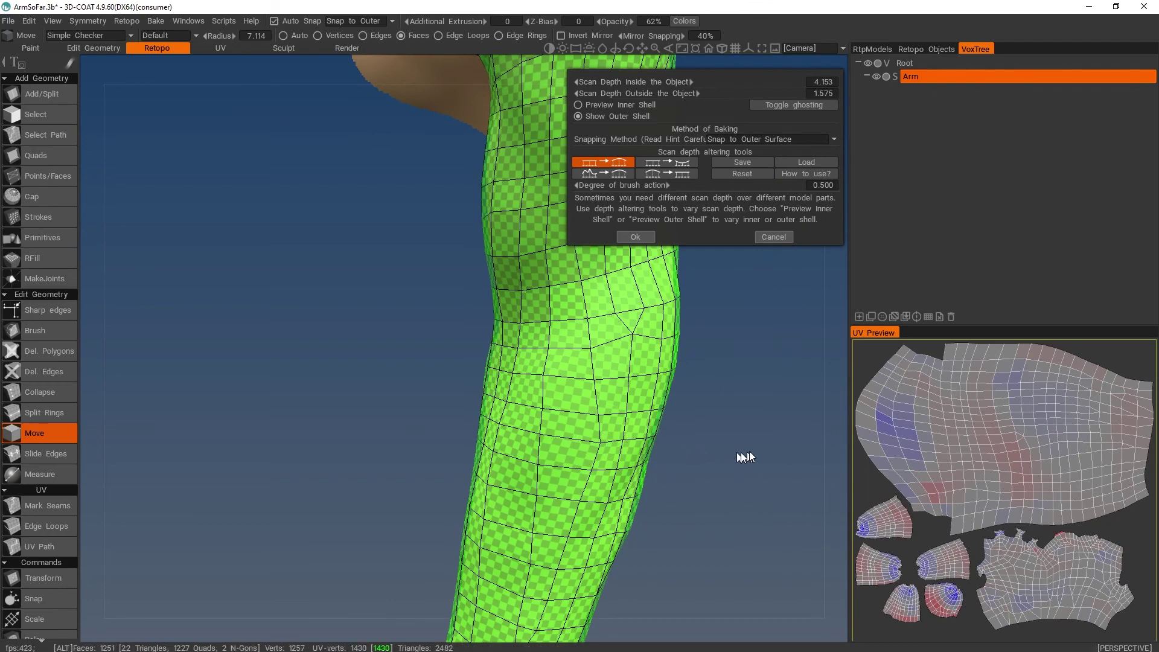
{"action": "middle_click_drag", "start_coordinate": [745, 455], "coordinate": [650, 385], "text": "alt"}
{"action": "right_click_drag", "start_coordinate": [650, 385], "coordinate": [573, 388], "text": "alt"}
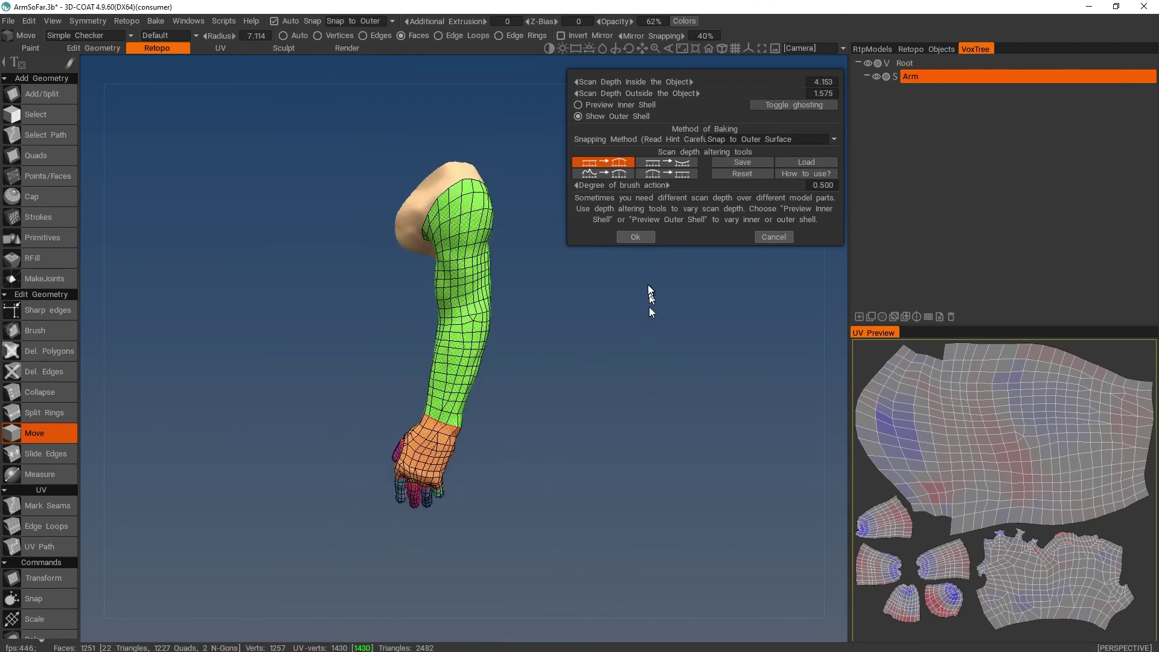
Run the per-pixel bake, deleting the duplicated paint objects and setting the texture width and height to 1024.
{"action": "left_click", "coordinate": [641, 237]}
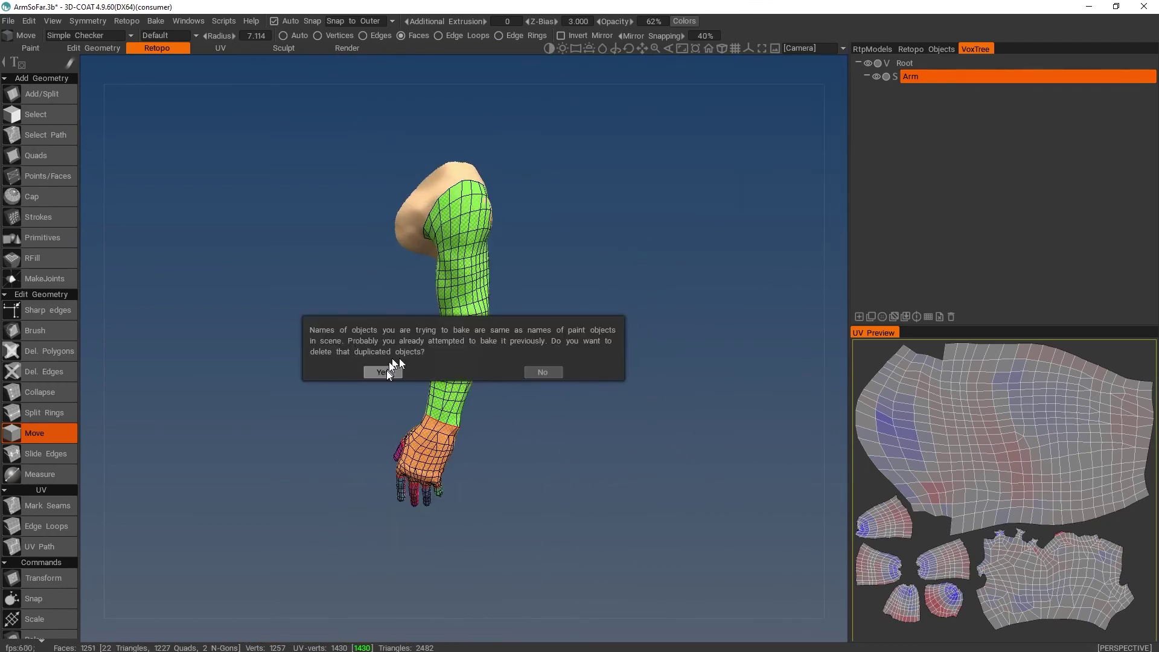
{"action": "left_click", "coordinate": [383, 370]}
{"action": "left_click", "coordinate": [551, 450]}
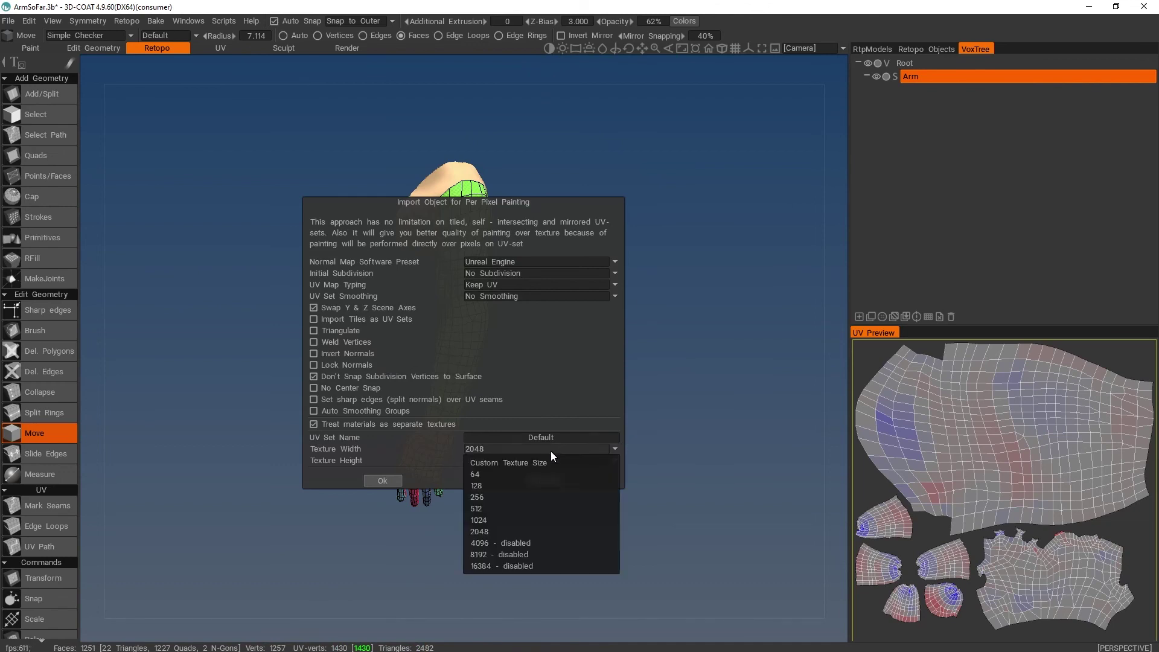
{"action": "left_click", "coordinate": [497, 518]}
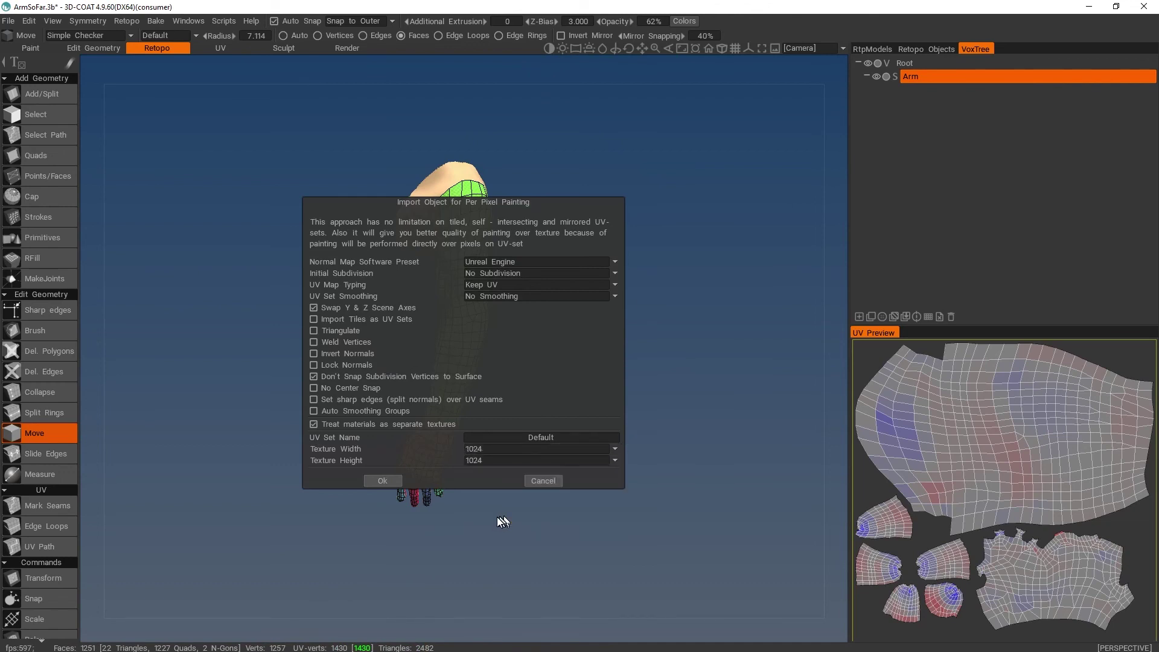
{"action": "left_click", "coordinate": [387, 481]}
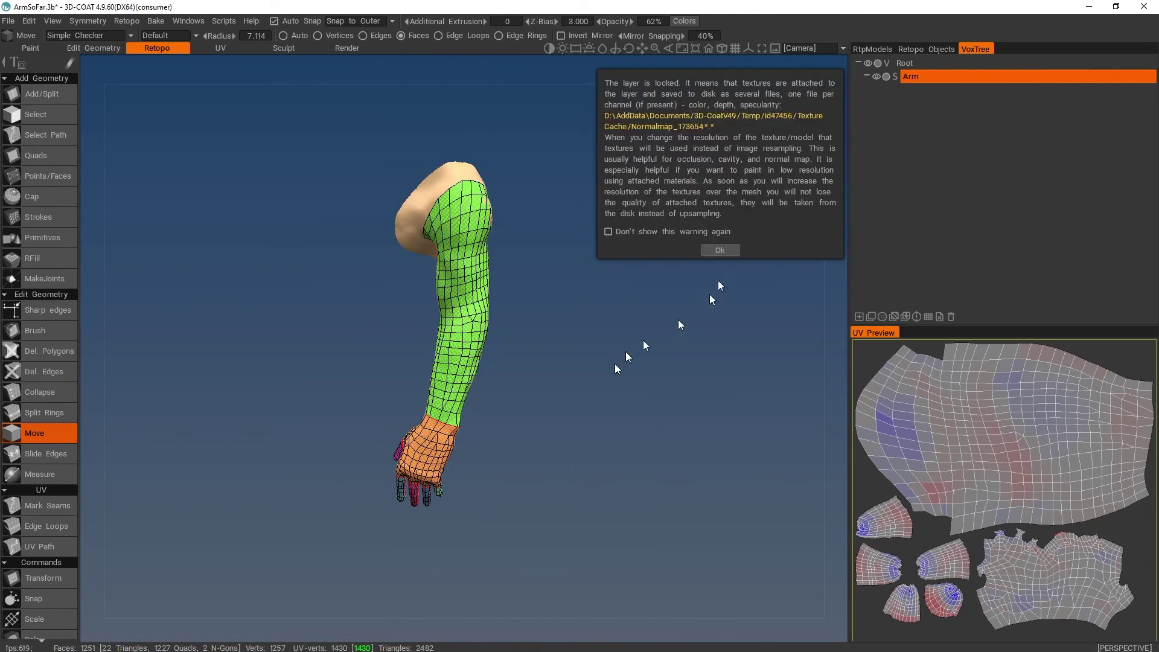
{"action": "left_click", "coordinate": [717, 259]}
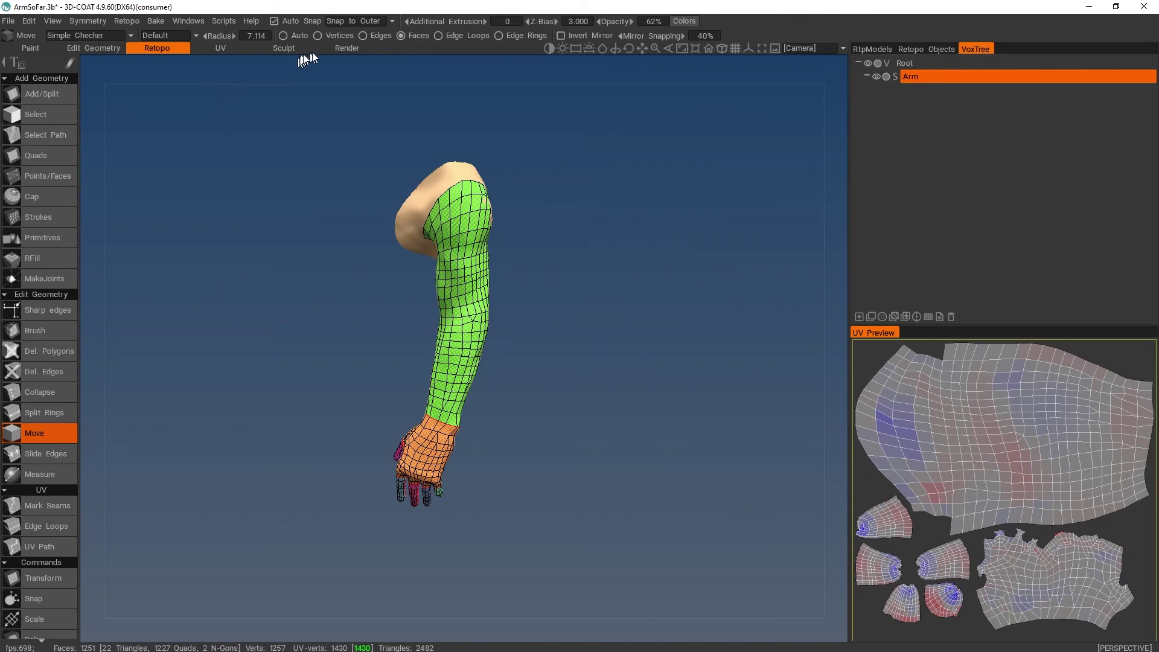
Go to the Paint workspace and hide the sculpt's Root volume so only the baked arm is shown.
{"action": "left_click", "coordinate": [38, 48]}
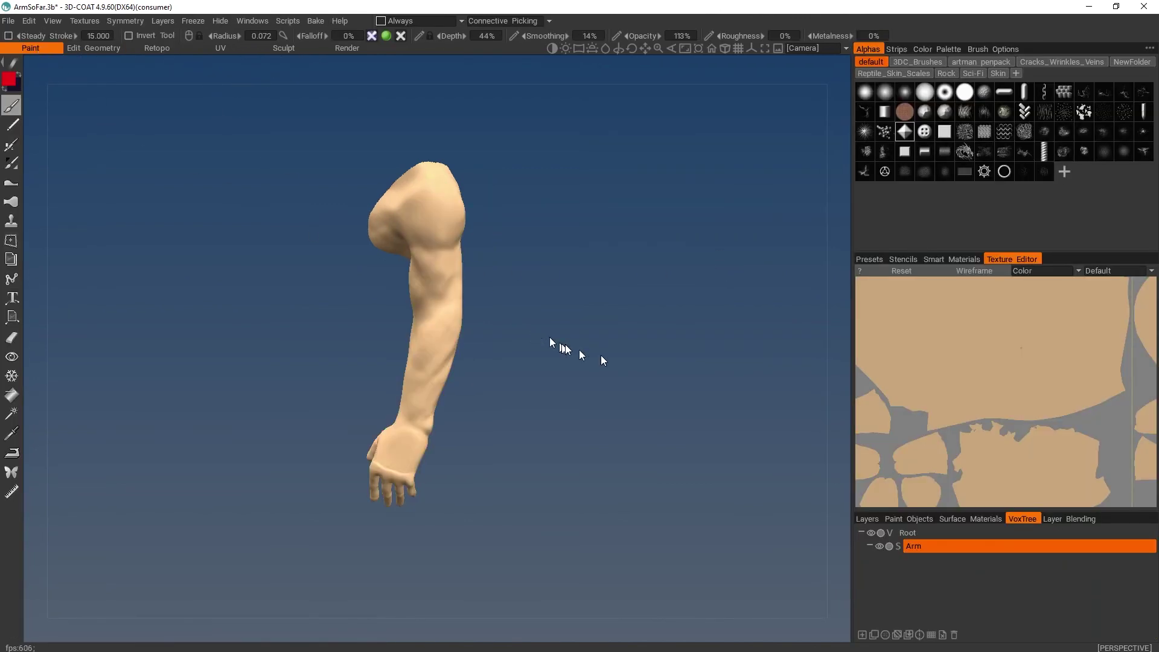
{"action": "left_click", "coordinate": [869, 533]}
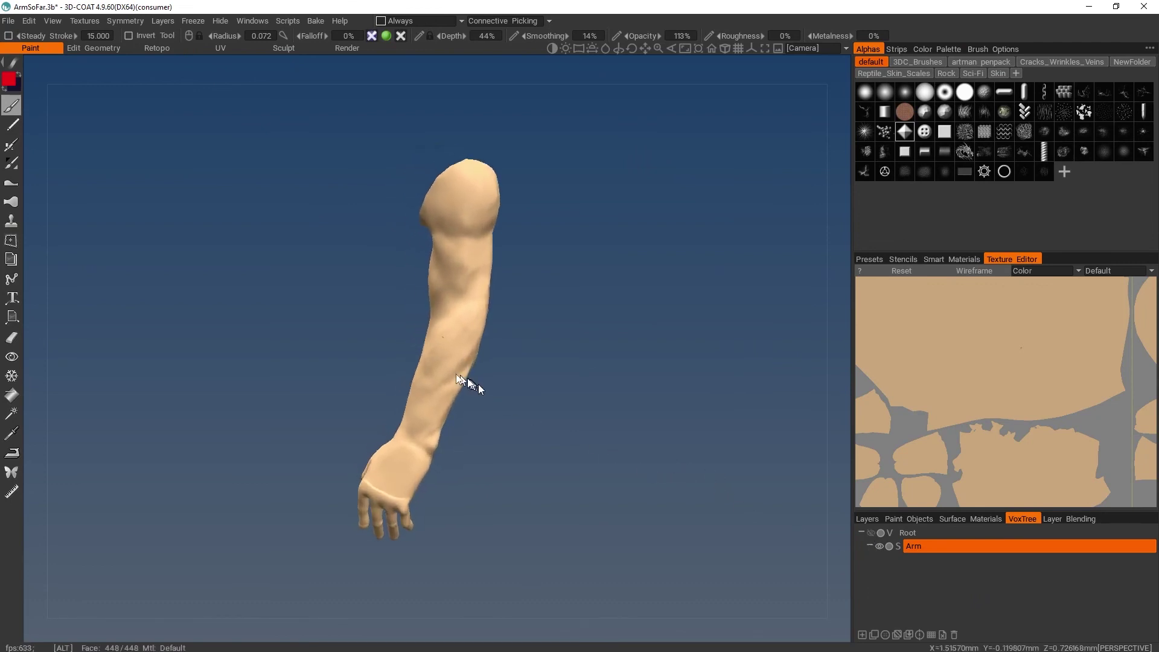